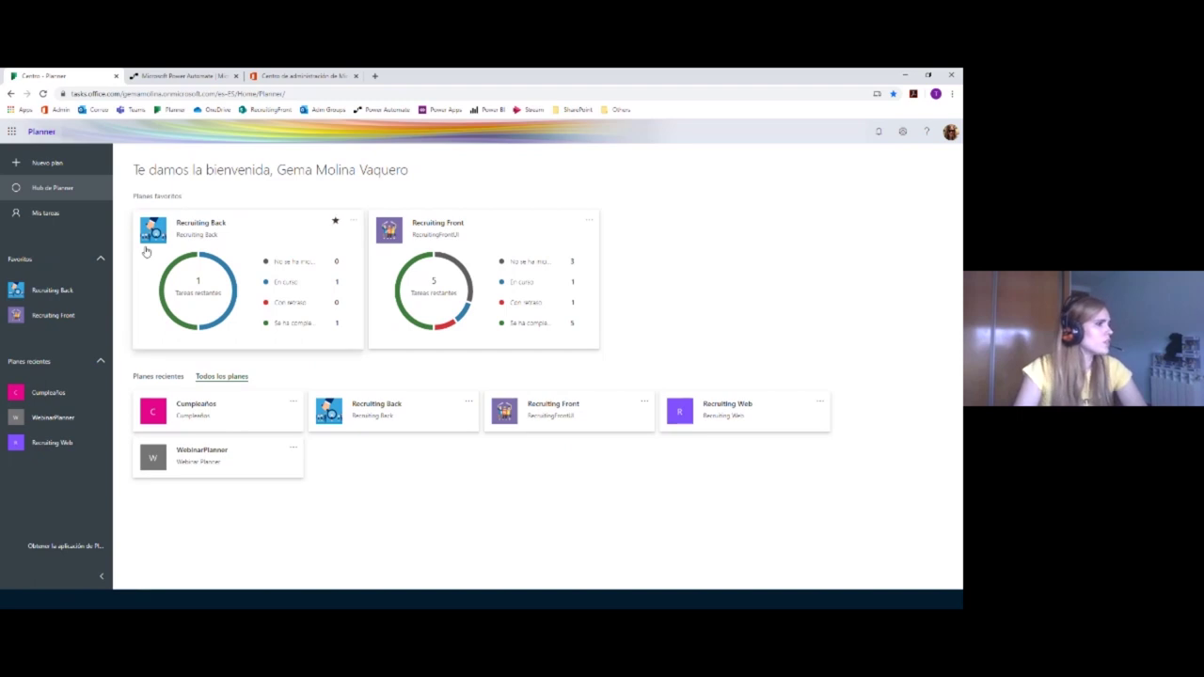
pyautogui.moveTo(227, 273)
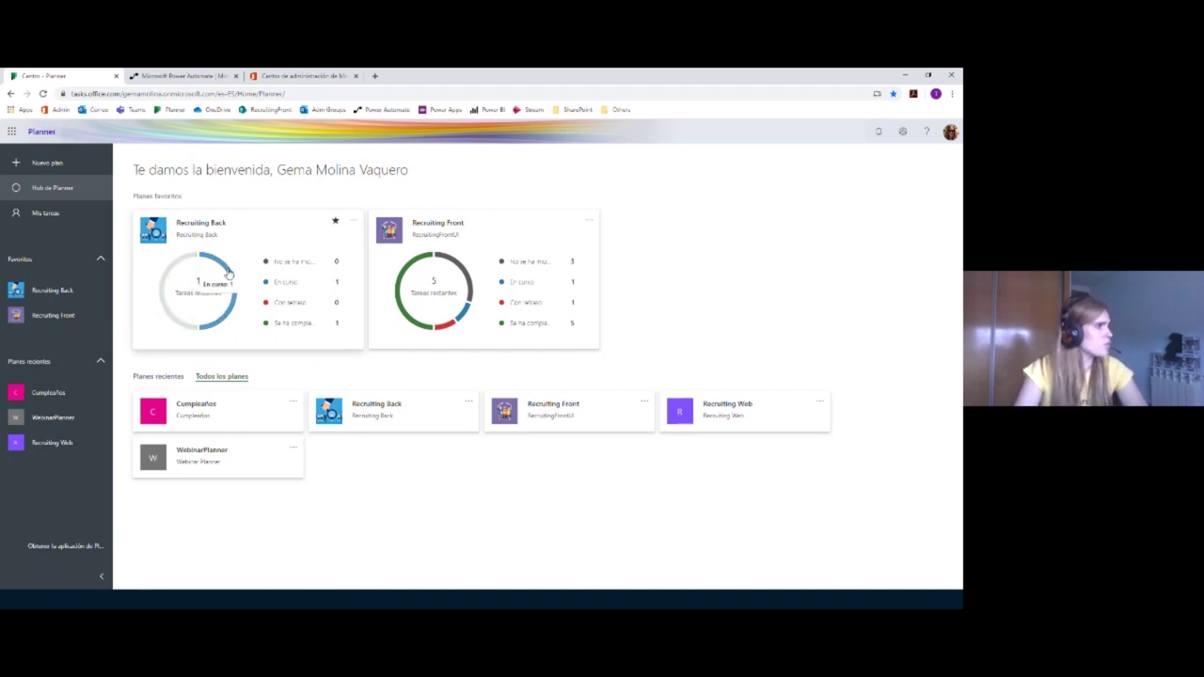
pyautogui.click(73, 192)
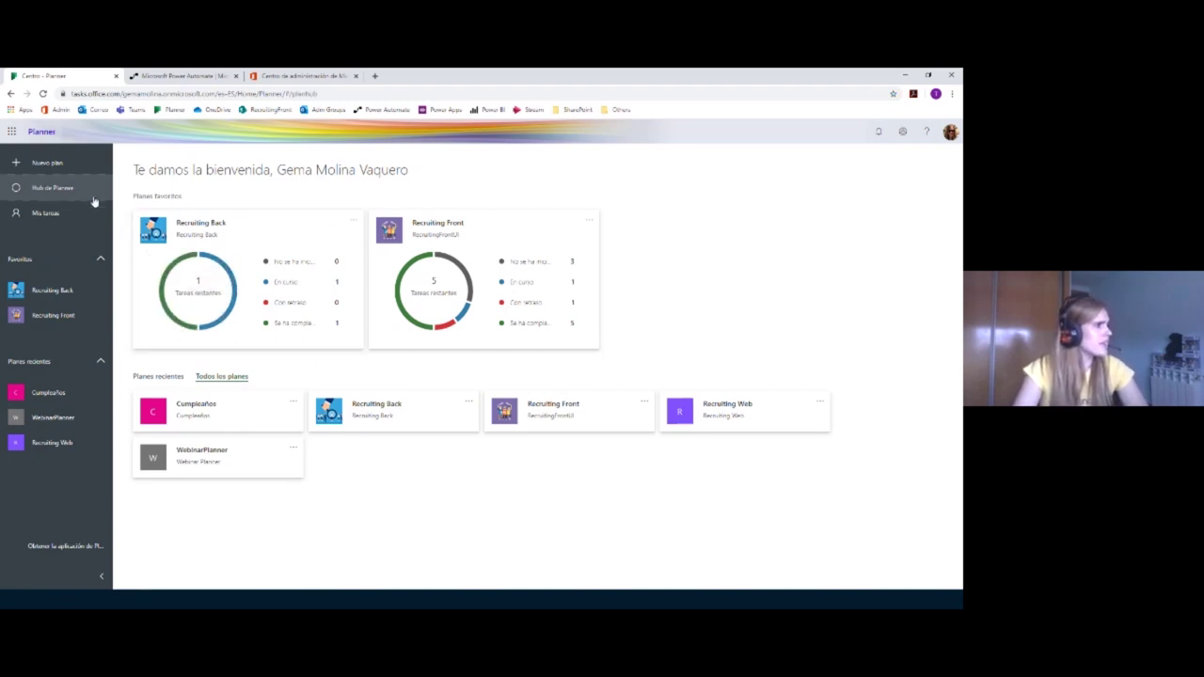
pyautogui.moveTo(178, 259)
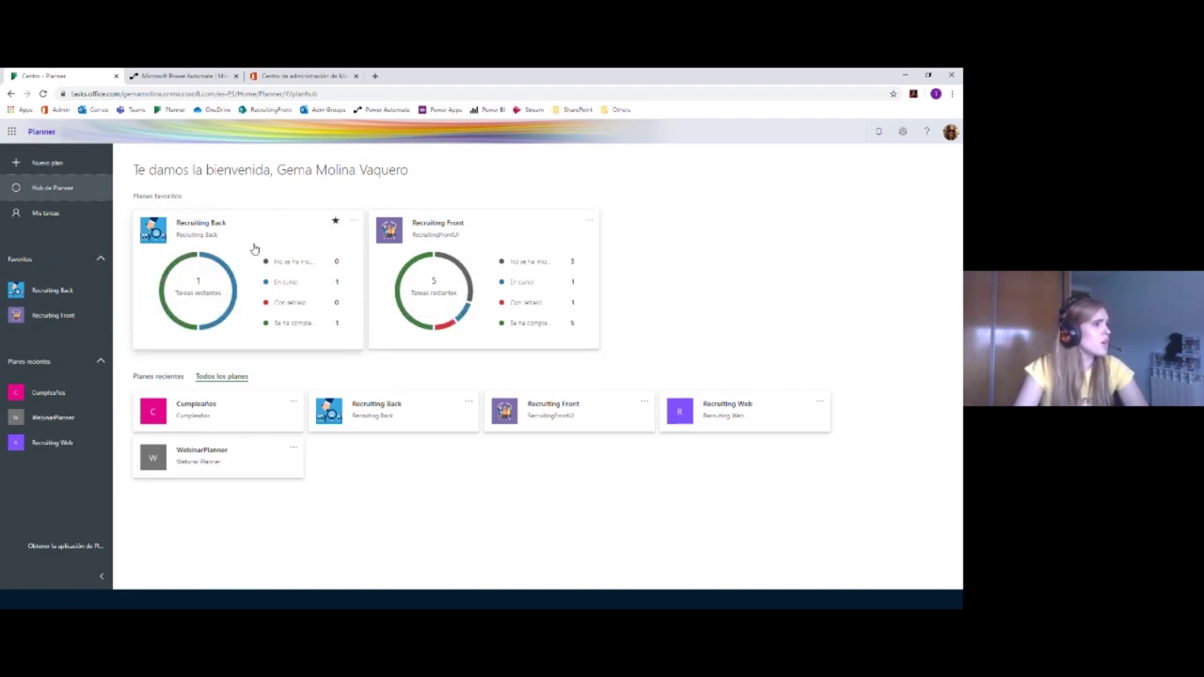
pyautogui.moveTo(287, 284)
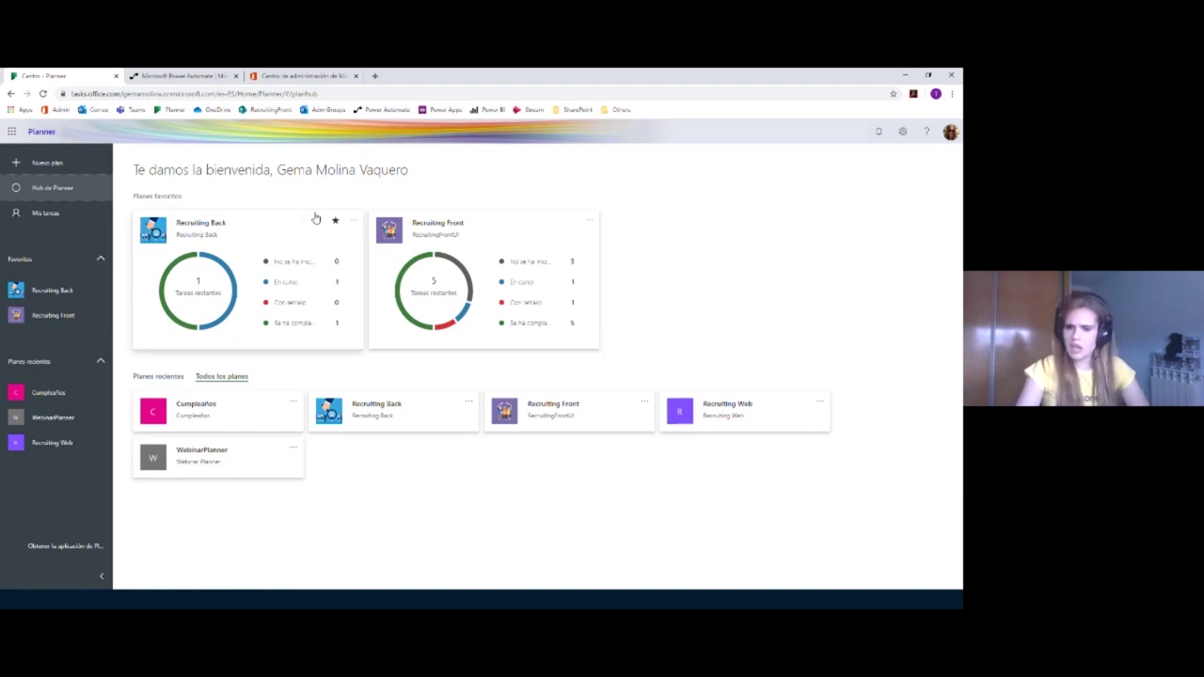
# Step: Open Mis tareas, group the tasks by Plan and show the completed tasks
pyautogui.click(35, 216)
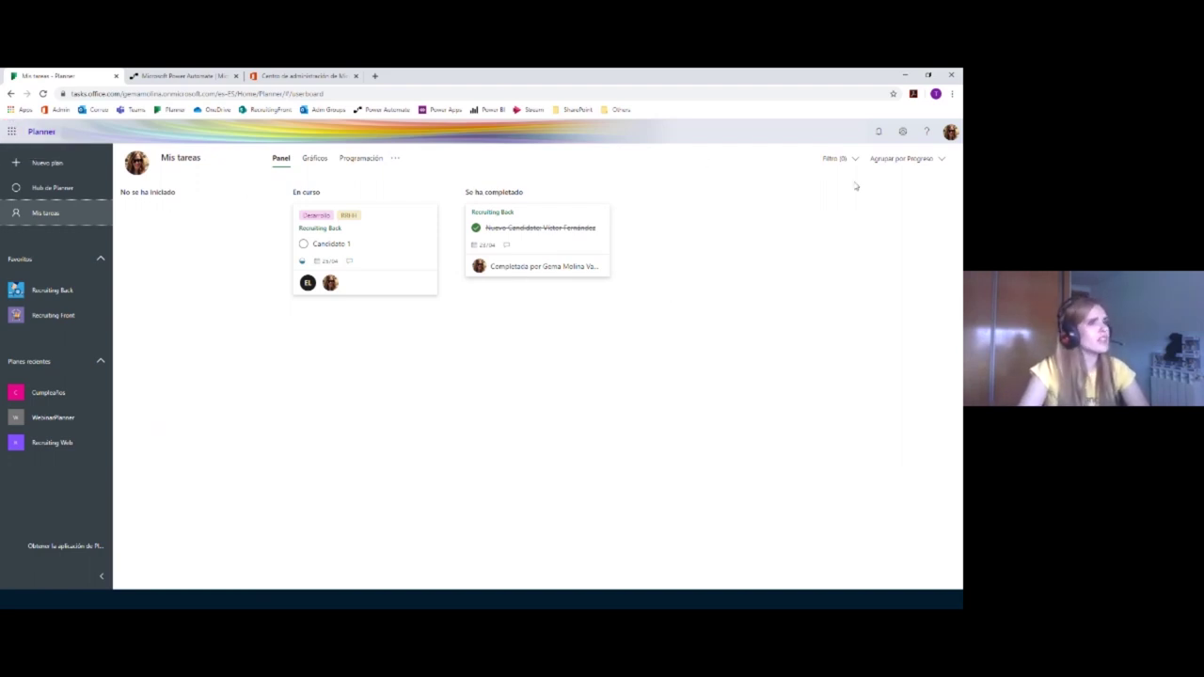
pyautogui.click(898, 159)
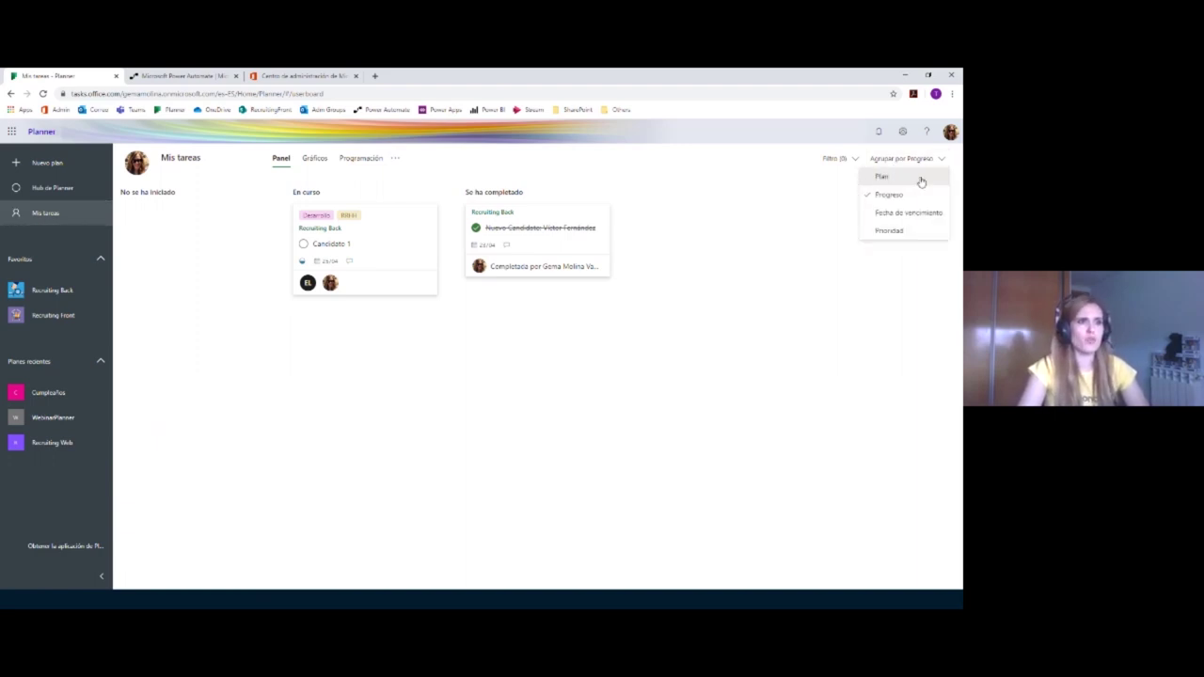
pyautogui.click(886, 178)
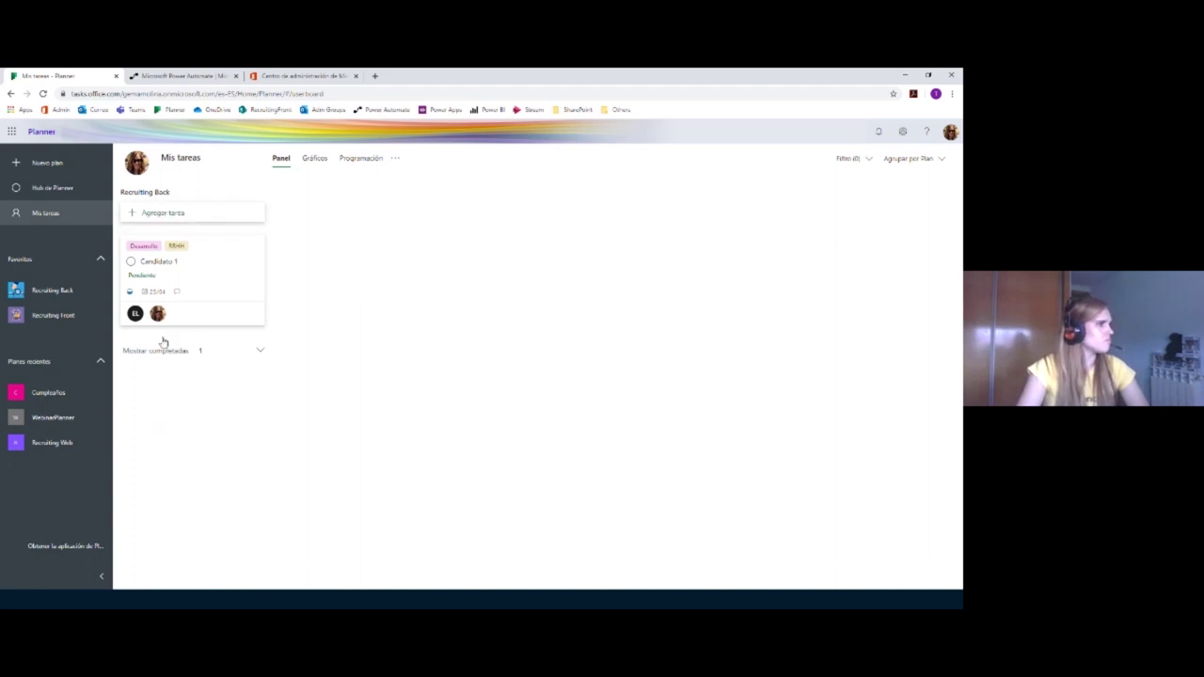
pyautogui.click(246, 351)
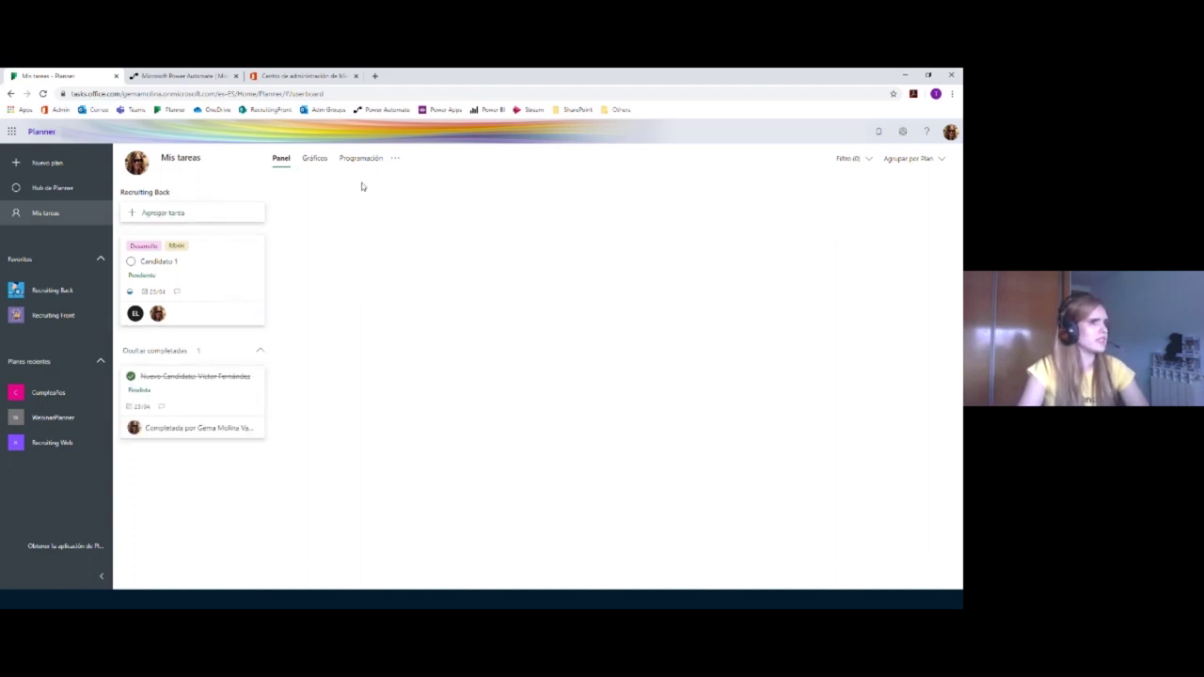
# Step: Regroup my tasks by Progreso
pyautogui.click(911, 158)
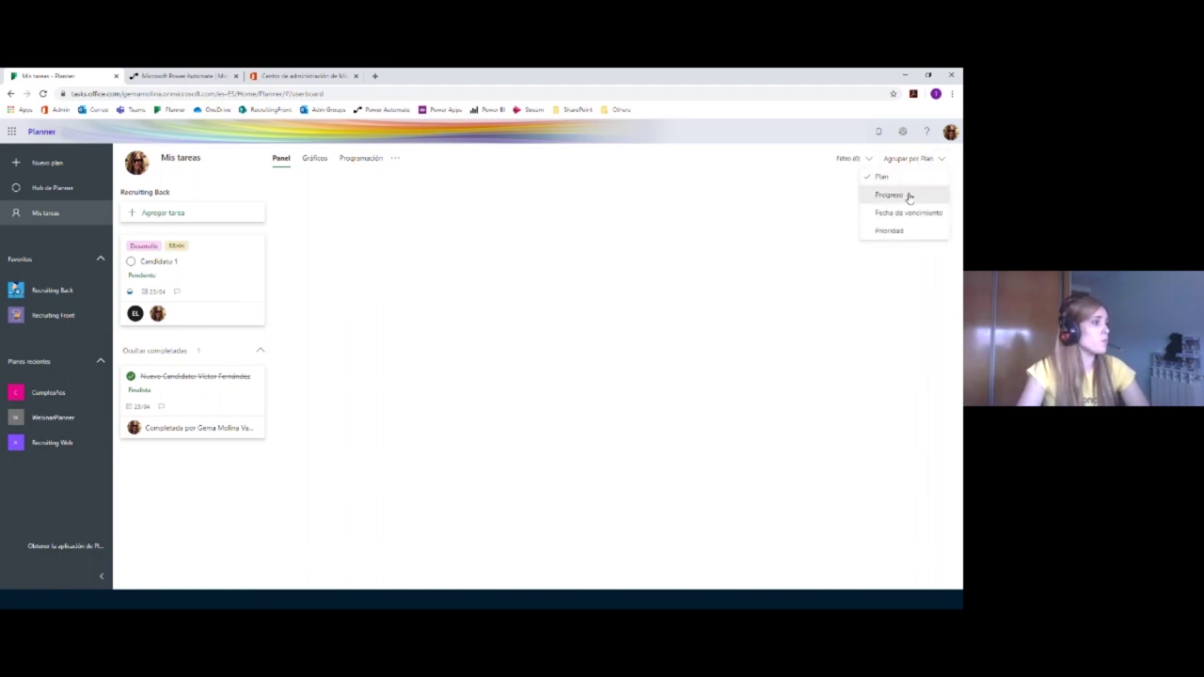
pyautogui.click(908, 194)
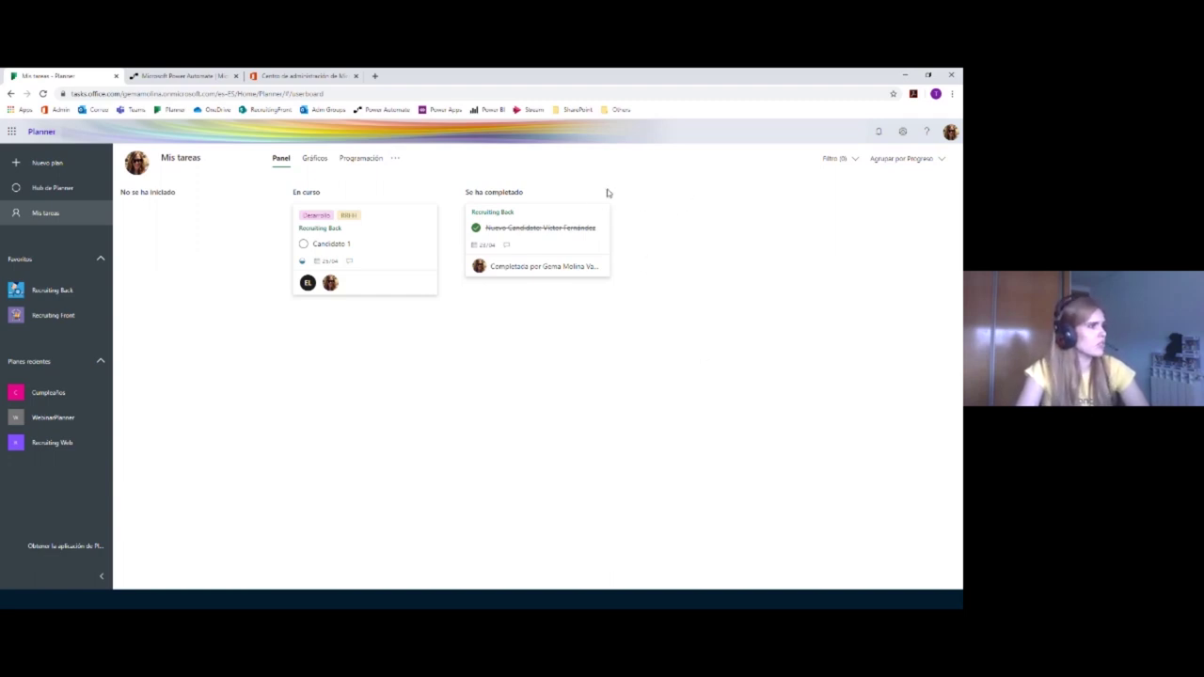
pyautogui.click(903, 159)
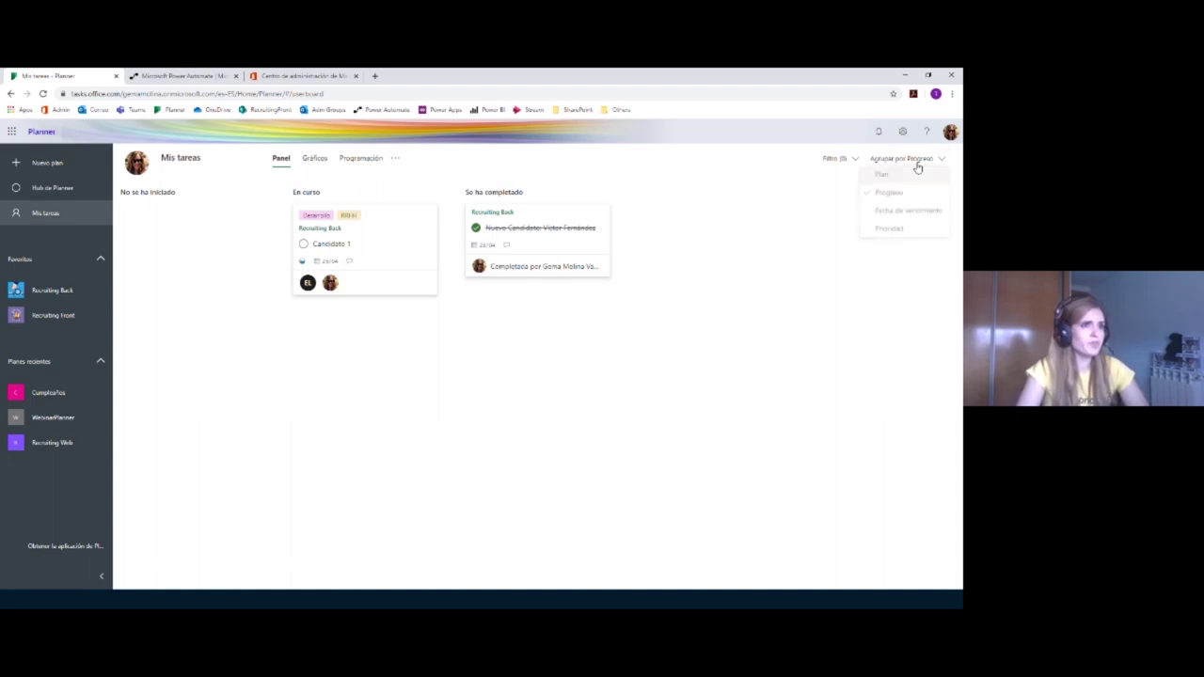
# Step: Group tasks by Fecha de vencimiento with completed shown, then by Prioridad, and view Gráficos
pyautogui.click(909, 215)
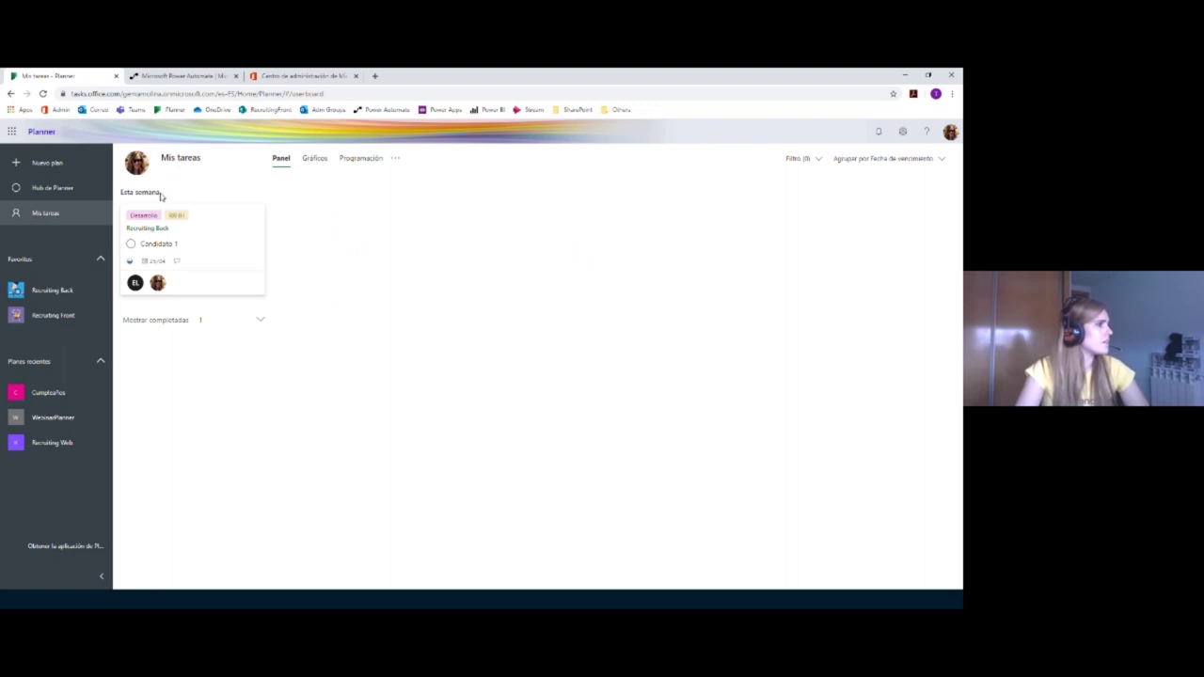
pyautogui.click(261, 321)
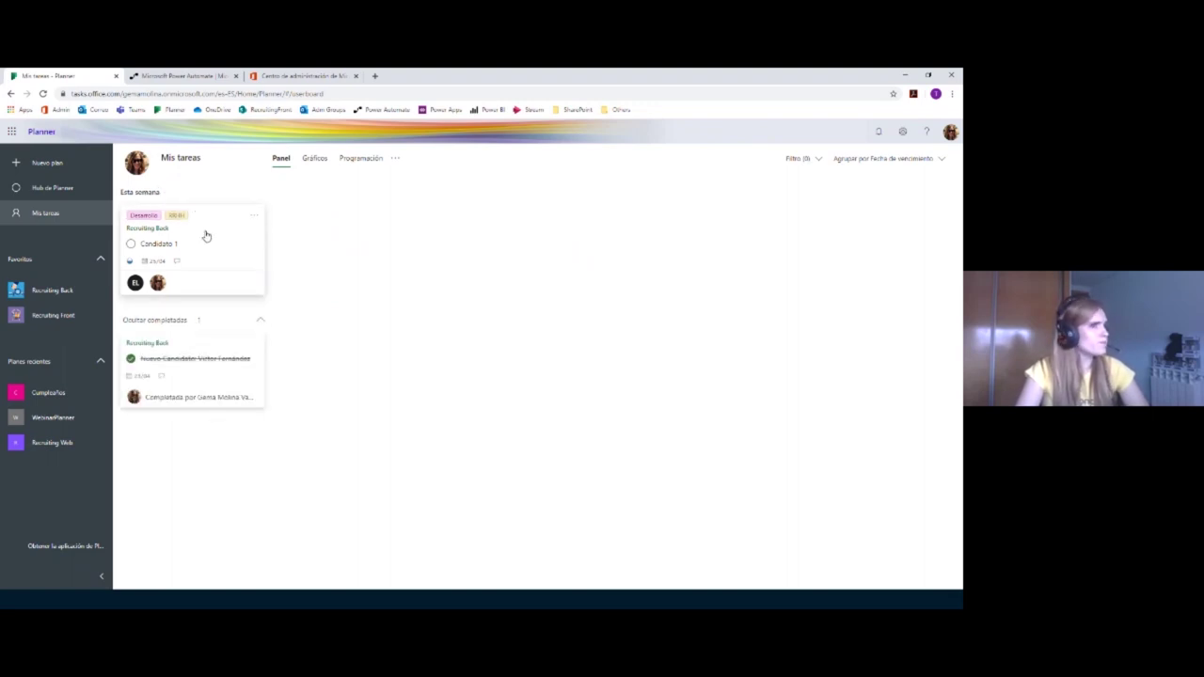
pyautogui.click(918, 159)
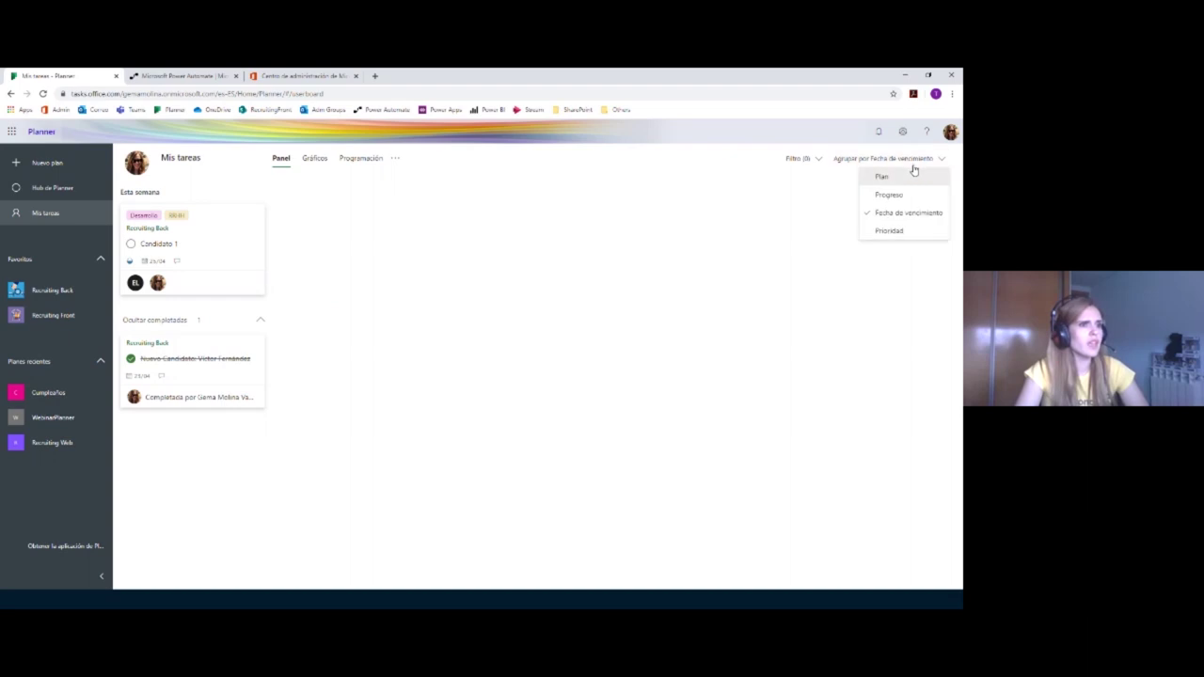
pyautogui.click(890, 231)
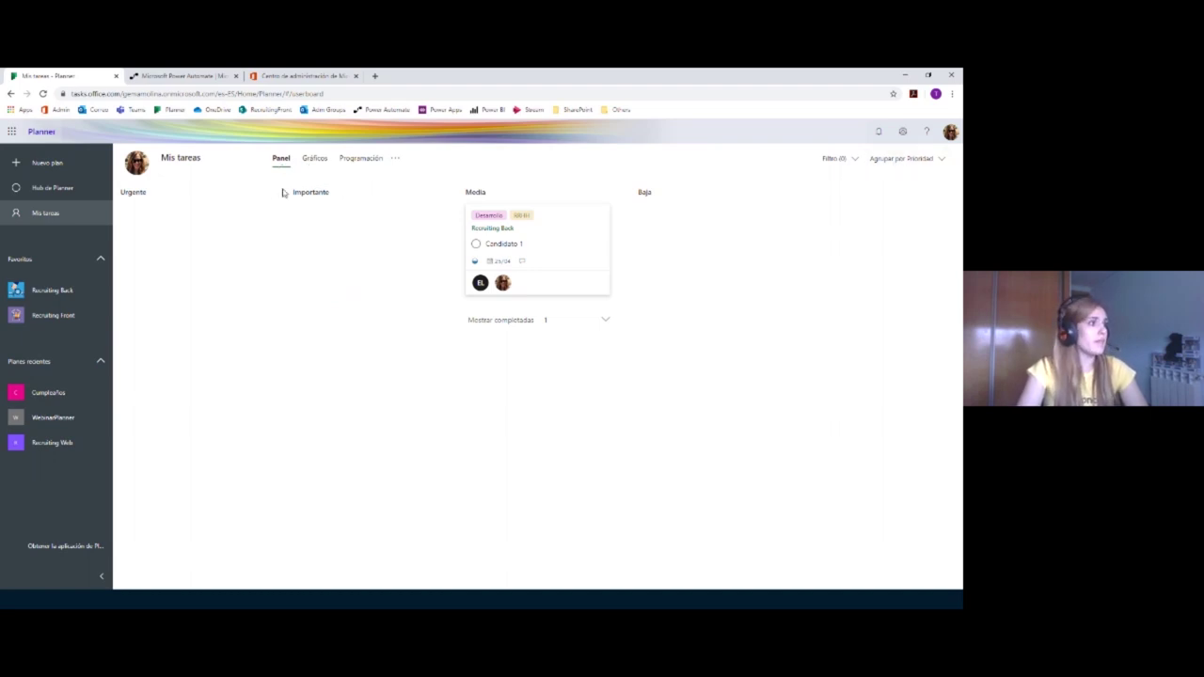
pyautogui.click(315, 159)
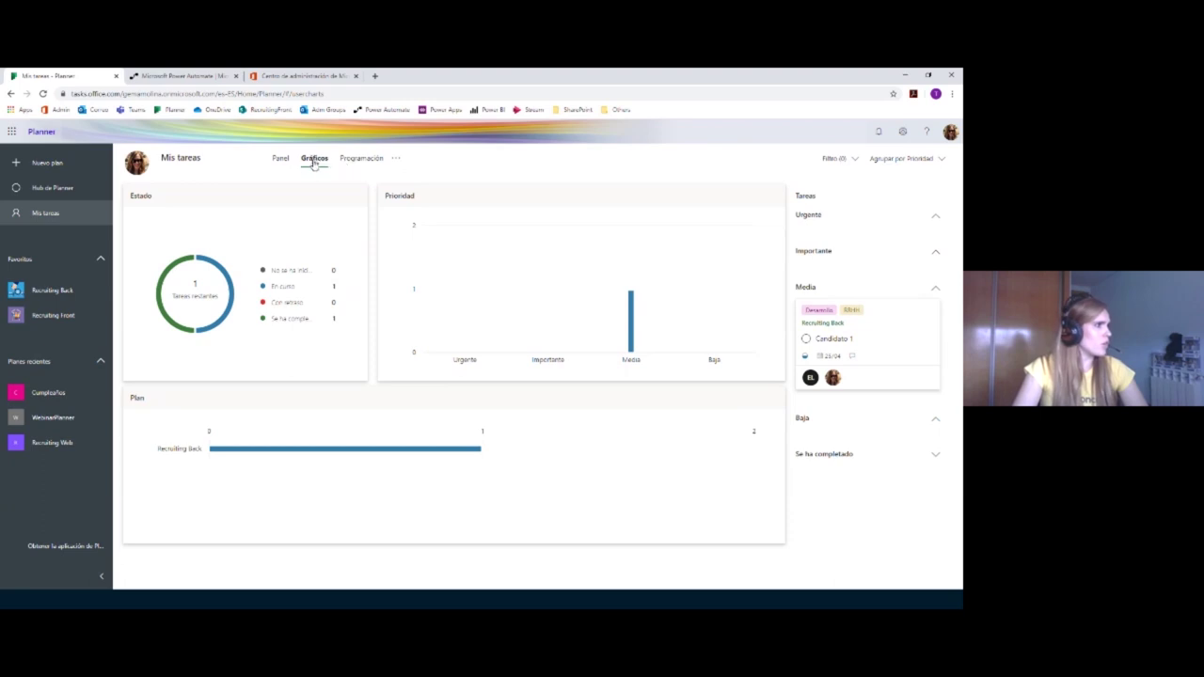
# Step: Keep my tasks grouped by Progreso while switching between the Programación and Gráficos views
pyautogui.click(935, 160)
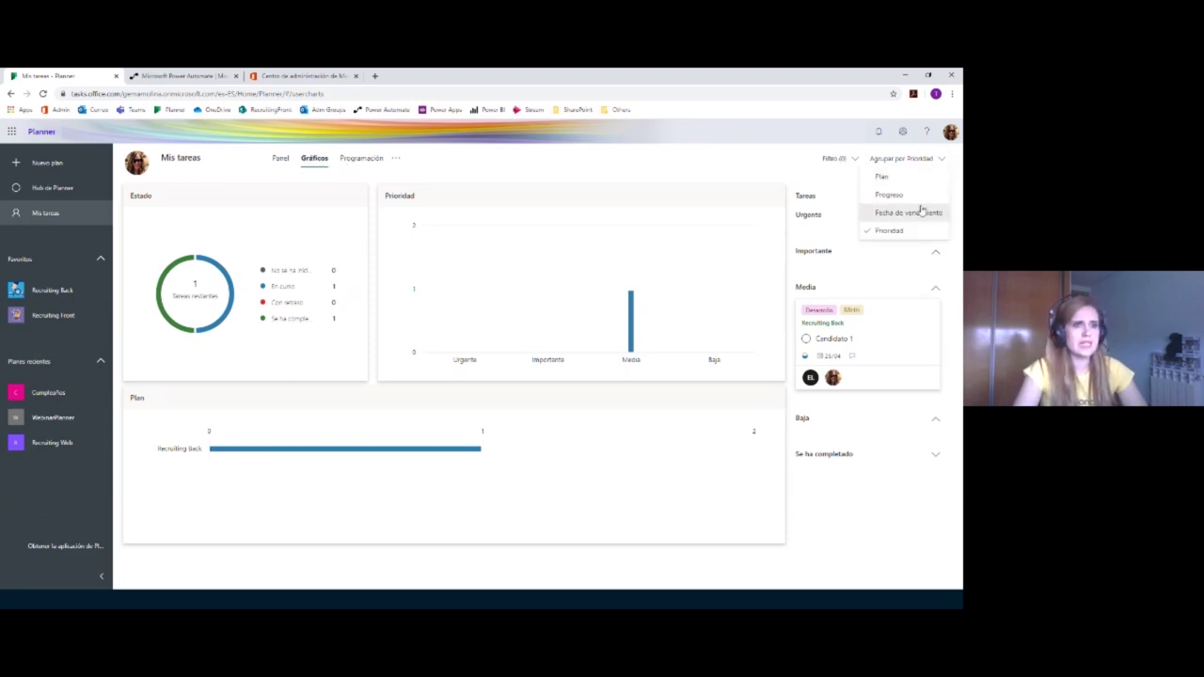
pyautogui.click(917, 198)
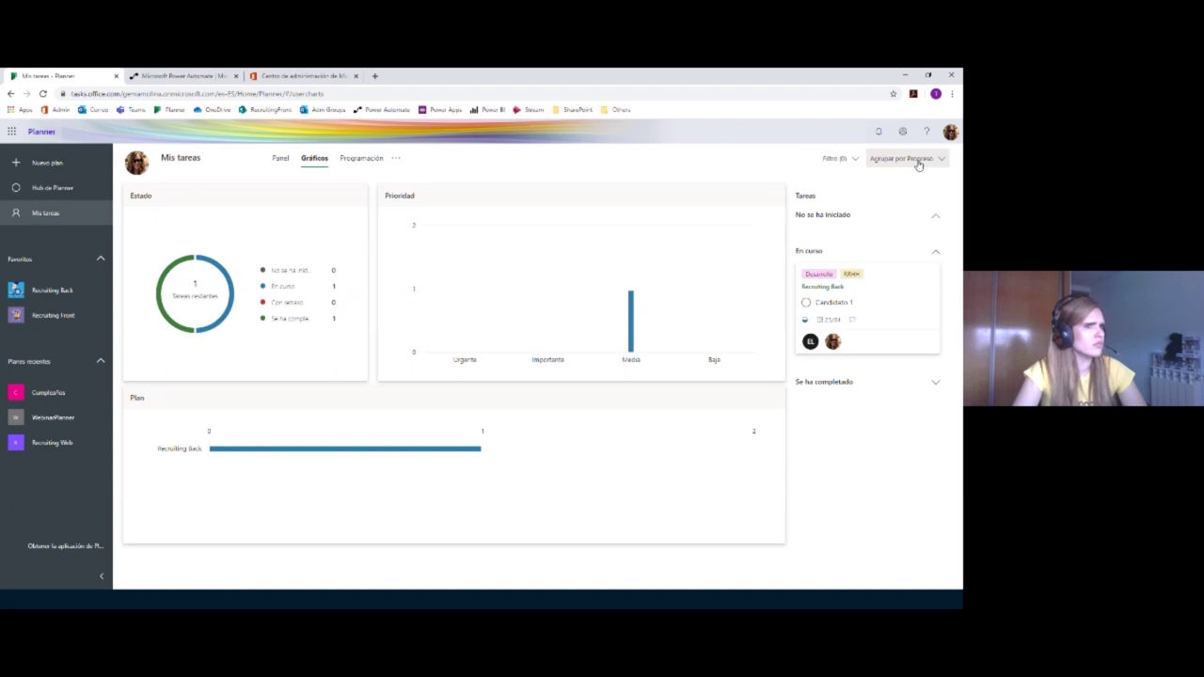
pyautogui.click(918, 163)
pyautogui.click(909, 196)
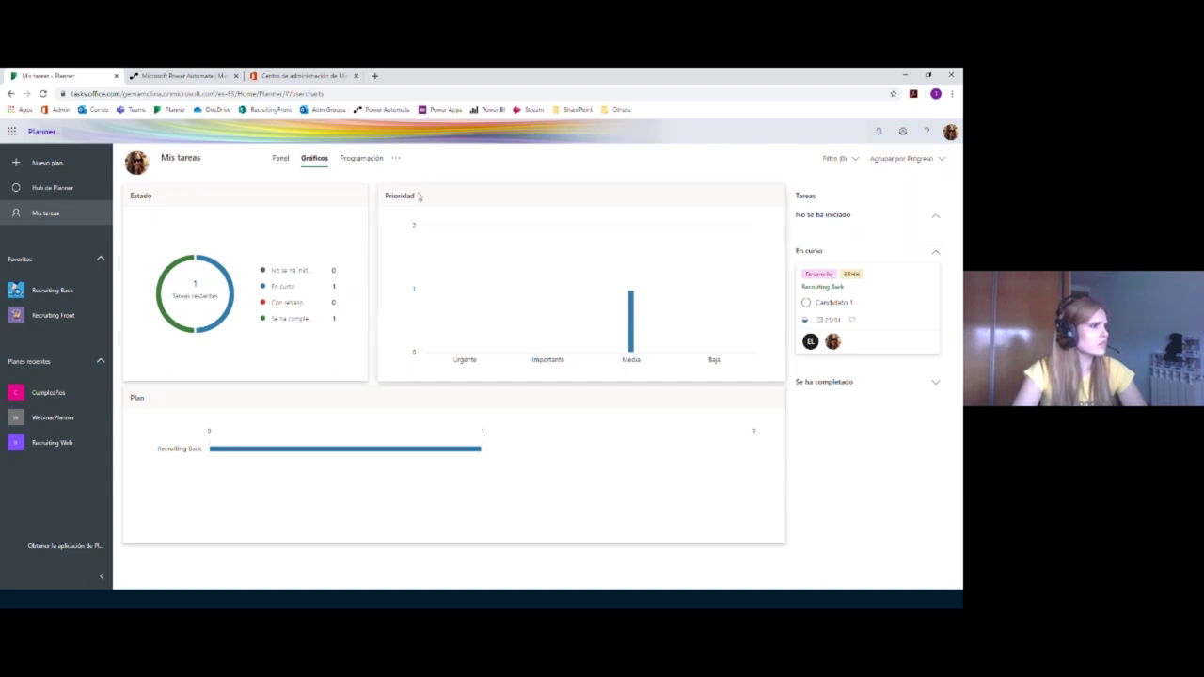
pyautogui.click(343, 161)
pyautogui.click(313, 160)
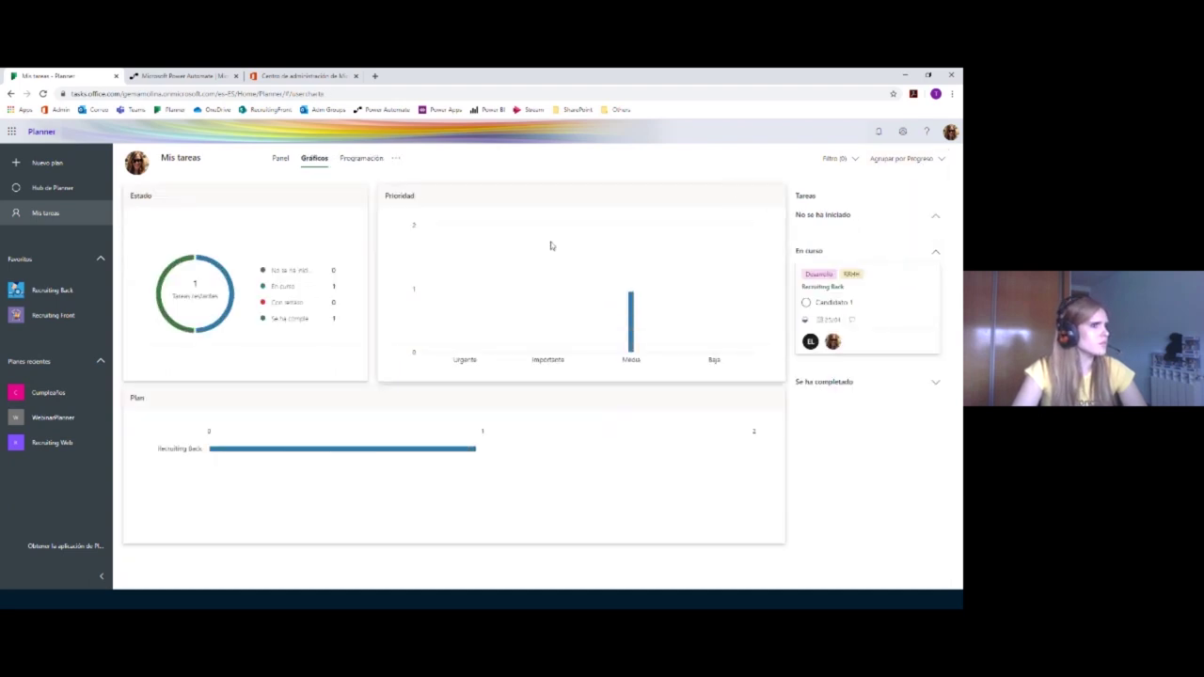
# Step: Switch between Panel and Gráficos, group tasks by Plan and show the Programación calendar
pyautogui.click(899, 160)
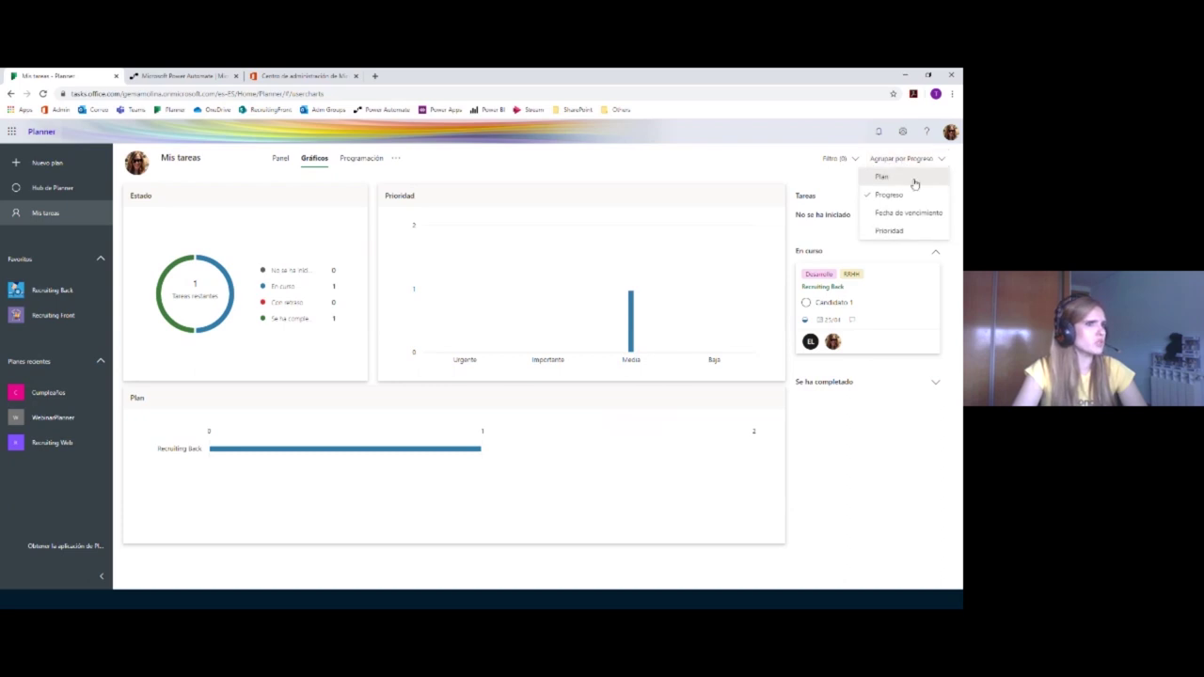
pyautogui.click(276, 160)
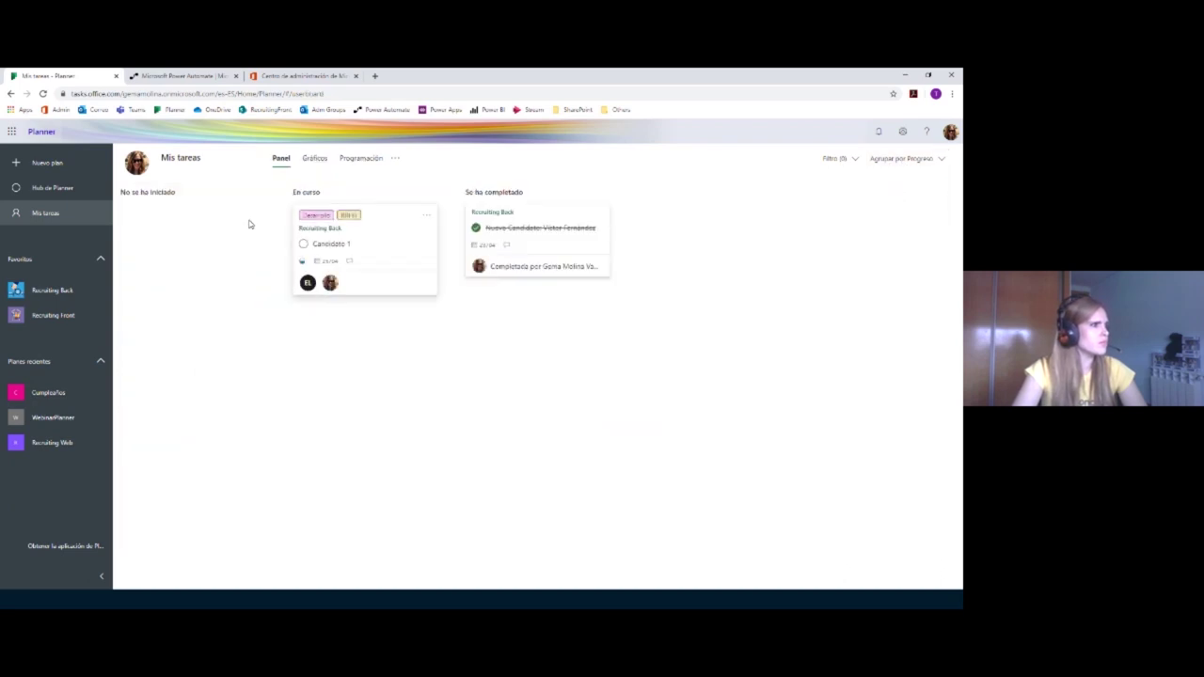
pyautogui.click(323, 161)
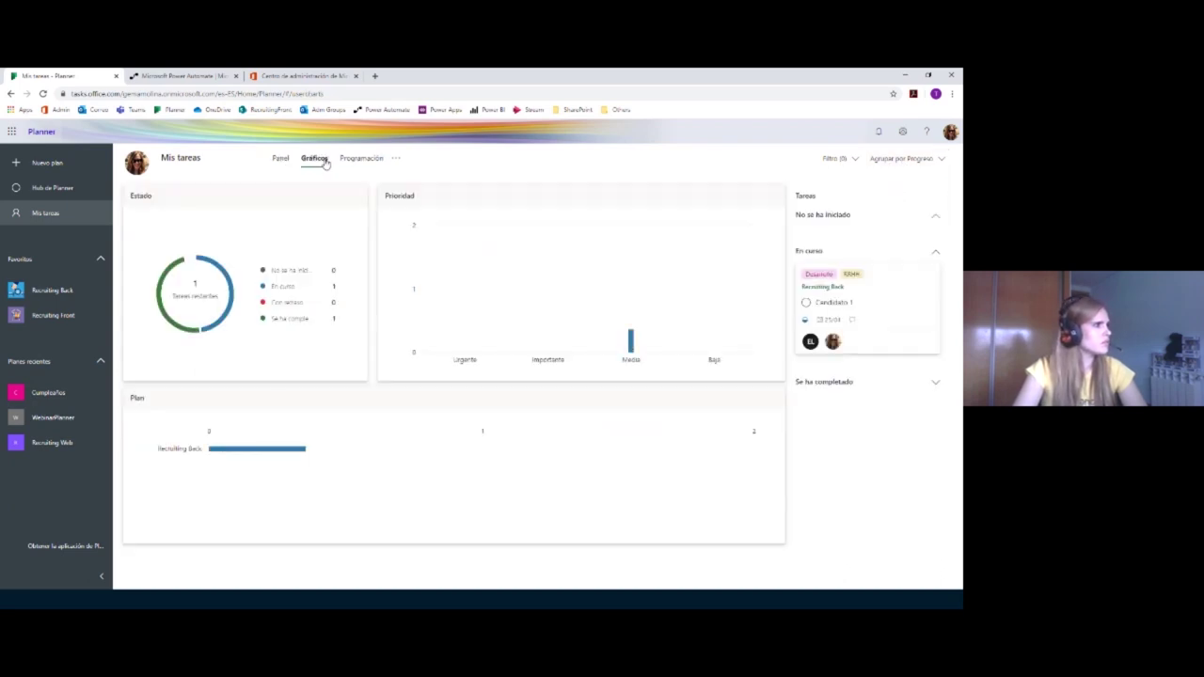
pyautogui.moveTo(636, 320)
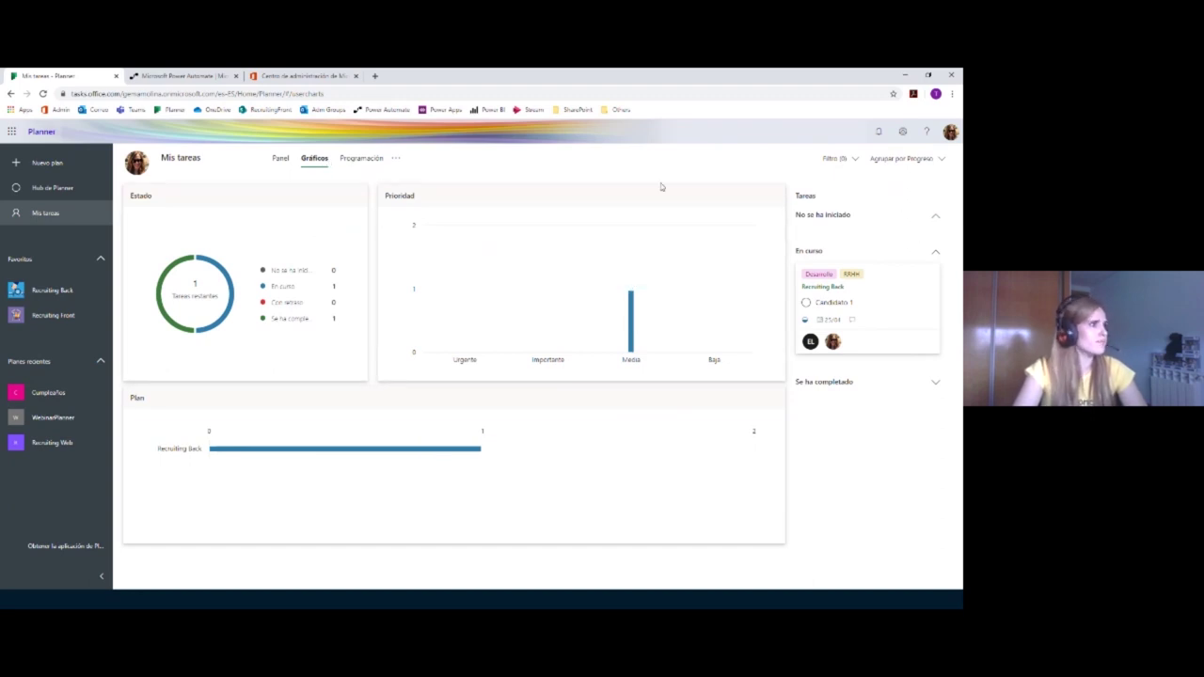
pyautogui.click(902, 158)
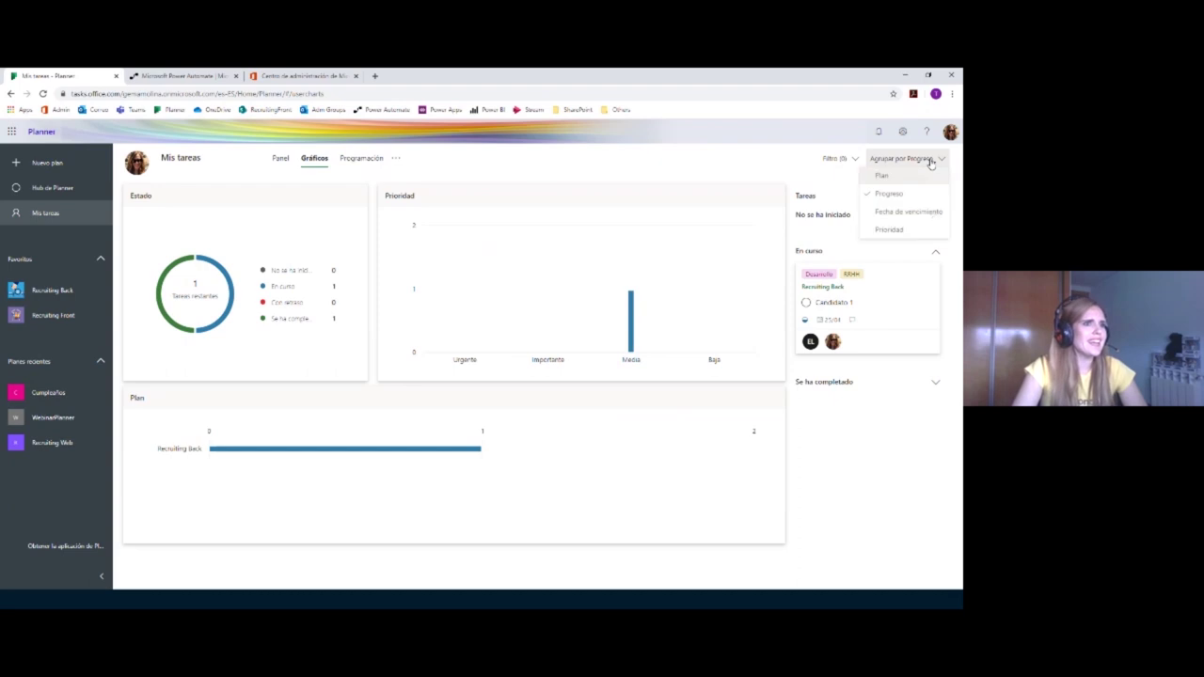
pyautogui.click(903, 177)
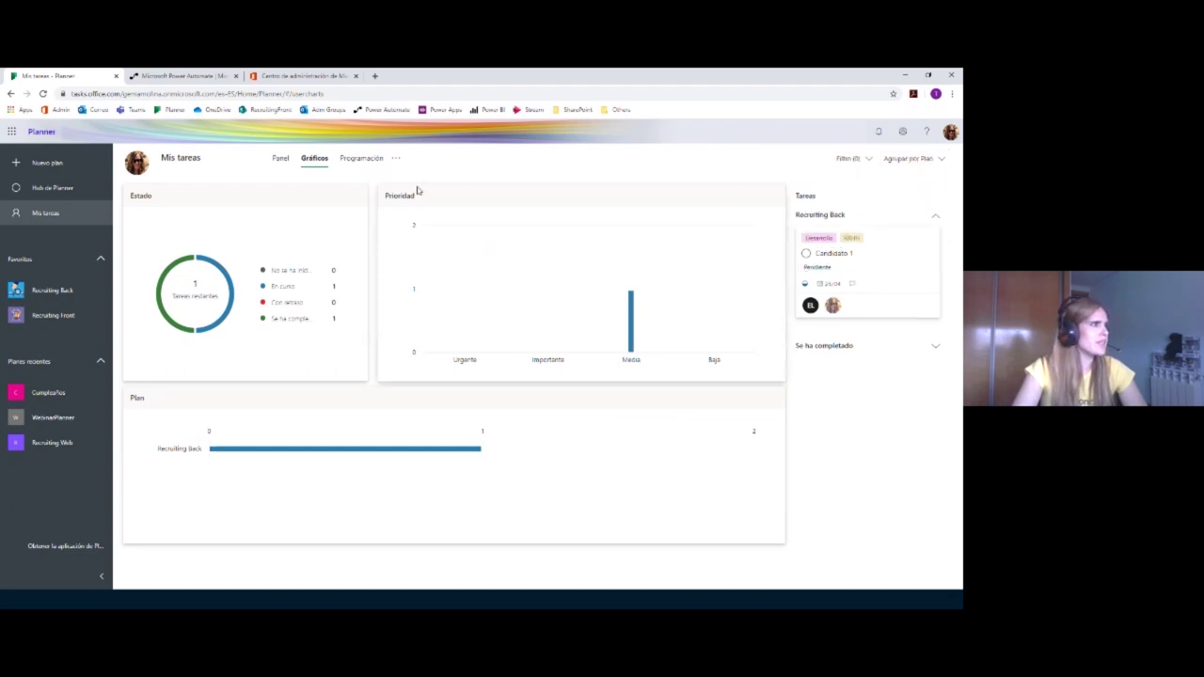
pyautogui.click(278, 160)
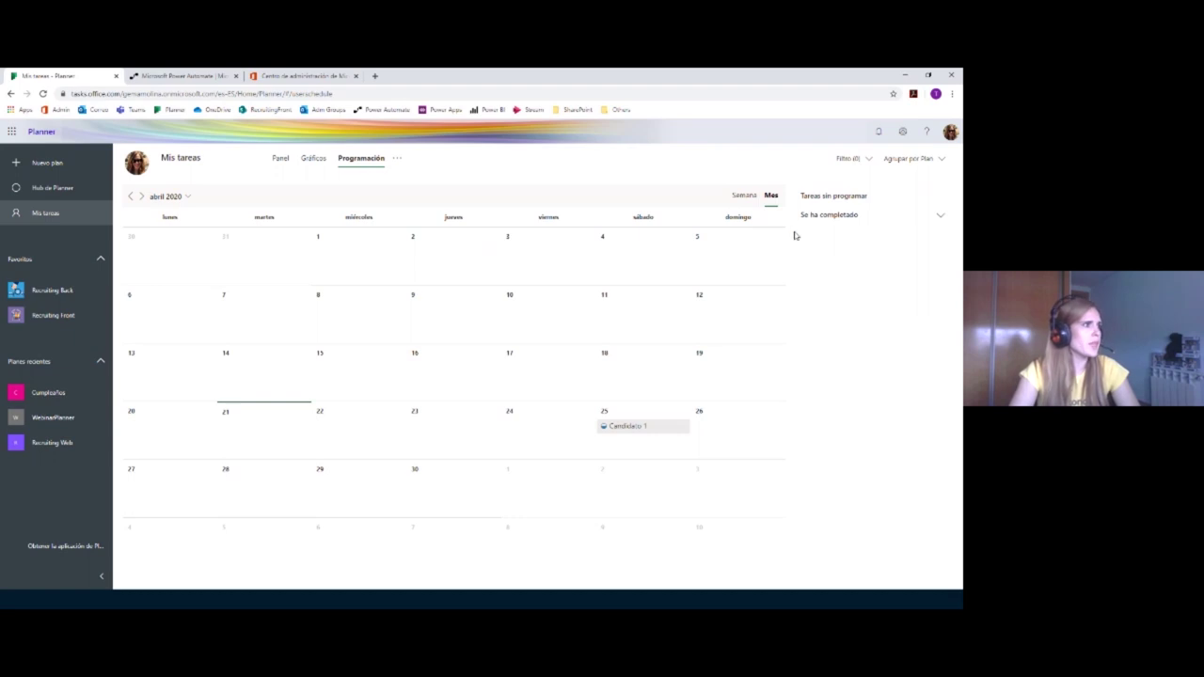
# Step: Open the Recruiting Back board from Favoritos, then begin a Nuevo plan
pyautogui.click(56, 291)
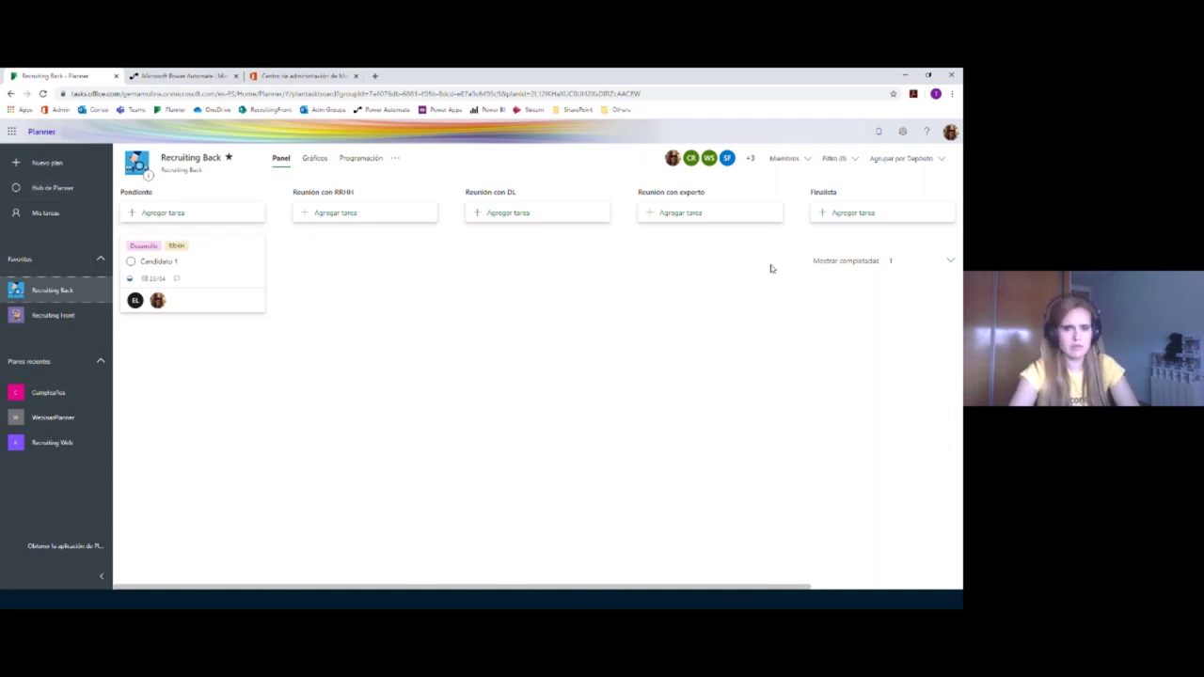
pyautogui.click(47, 163)
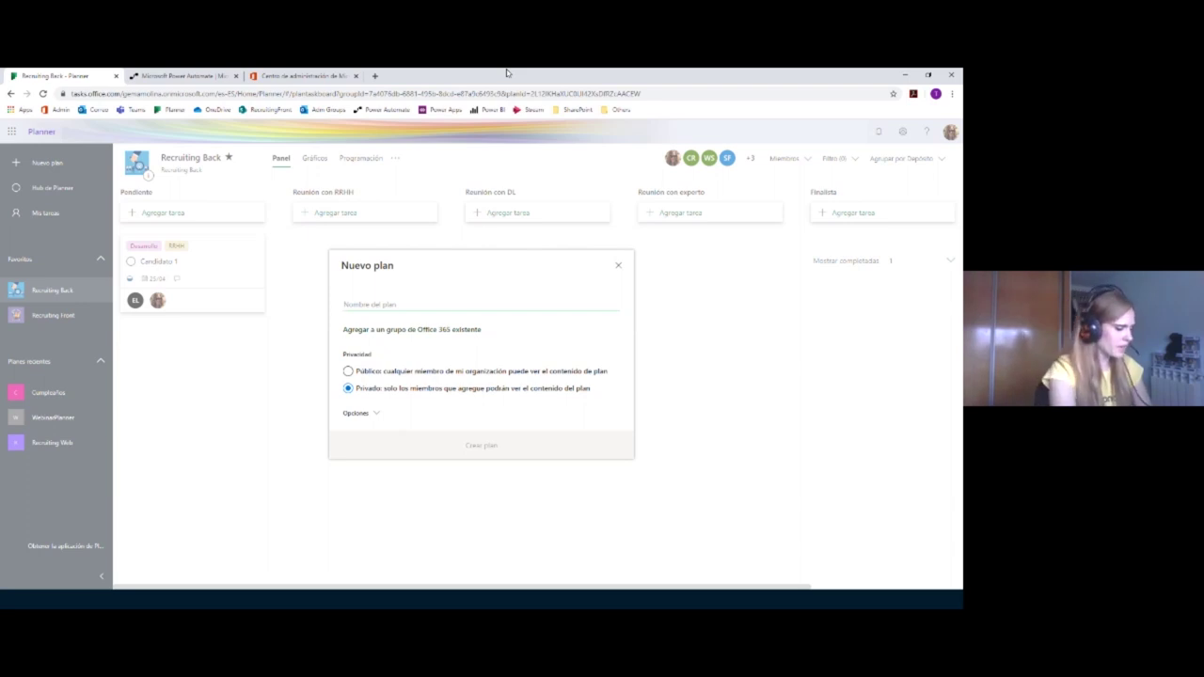
# Step: Name the new plan 'DemoWebinar' by entering 'Demo Webinar' and removing the space
pyautogui.write('Demo Webinar')
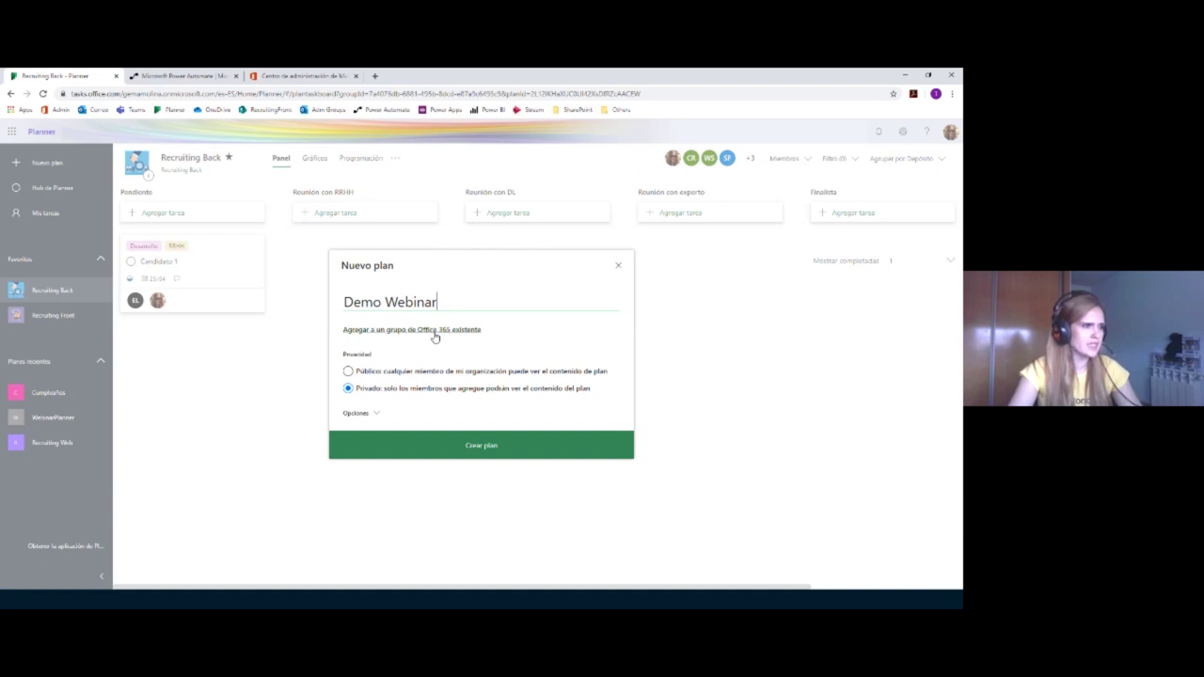
pyautogui.click(383, 302)
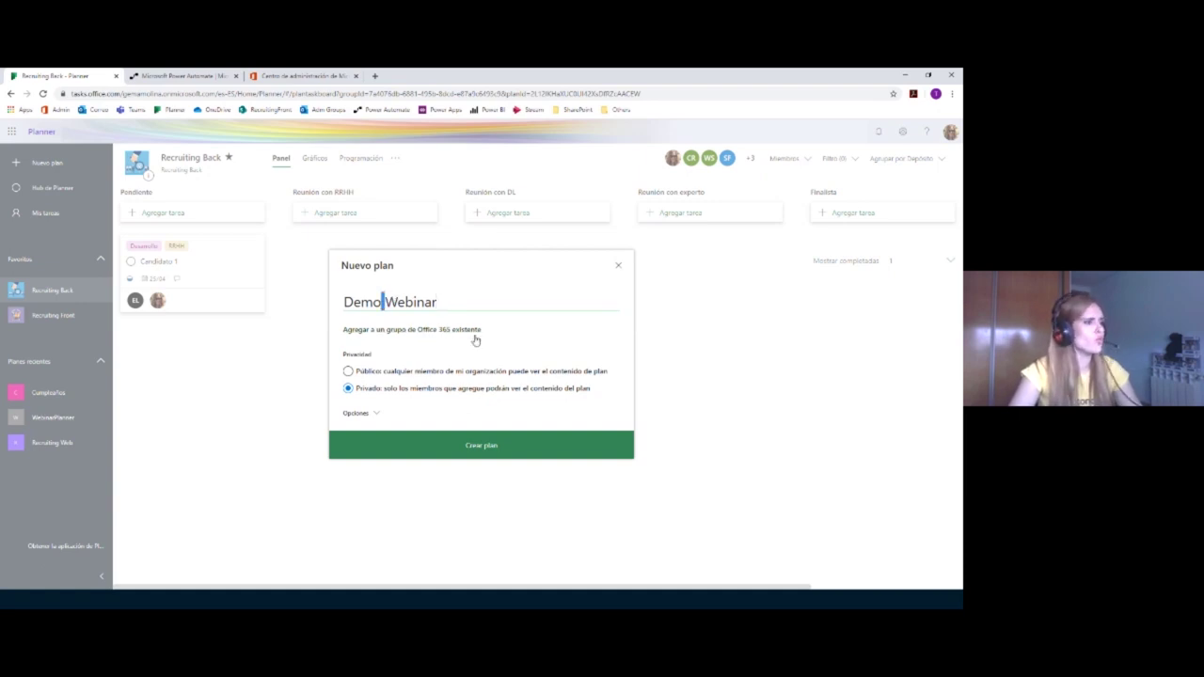
pyautogui.click(440, 302)
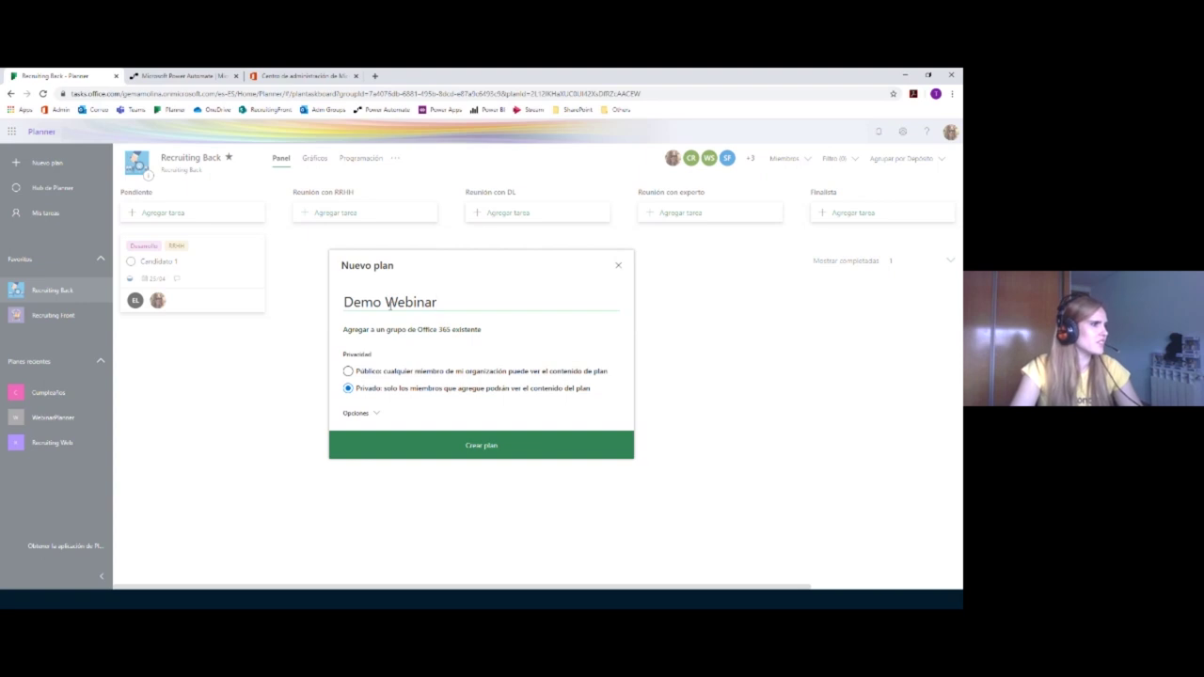
pyautogui.click(384, 302)
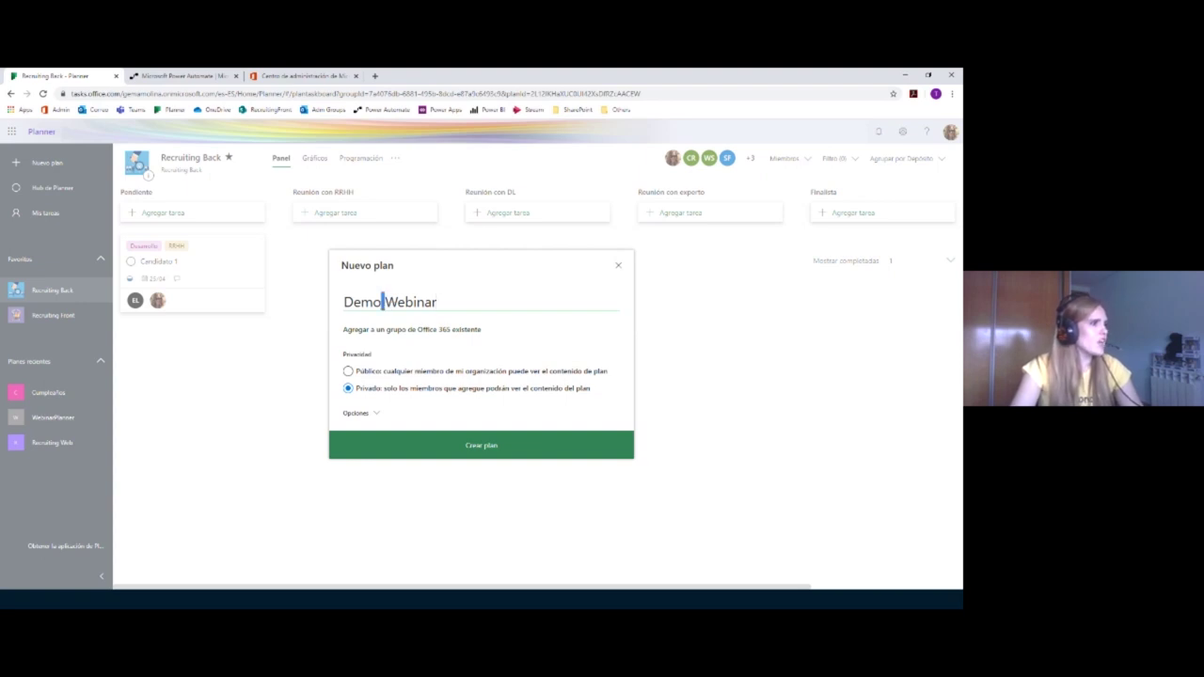
pyautogui.press('BackSpace')
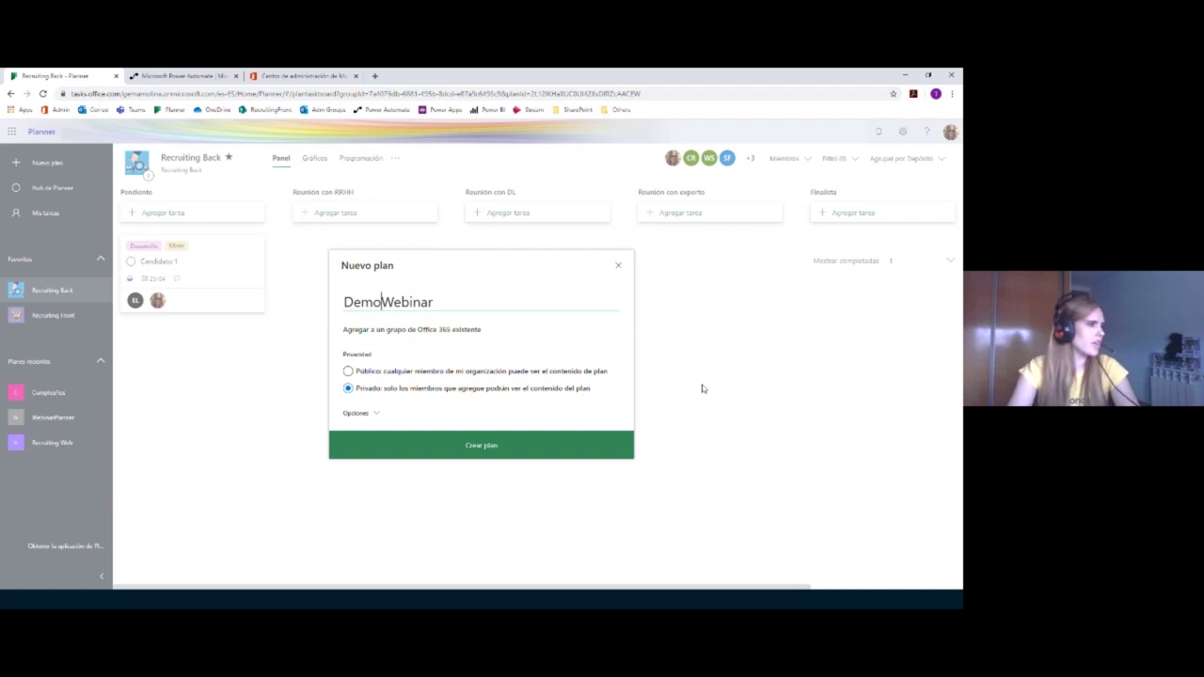
# Step: Expand Opciones and start the group description 'Plan para el webina'
pyautogui.click(375, 414)
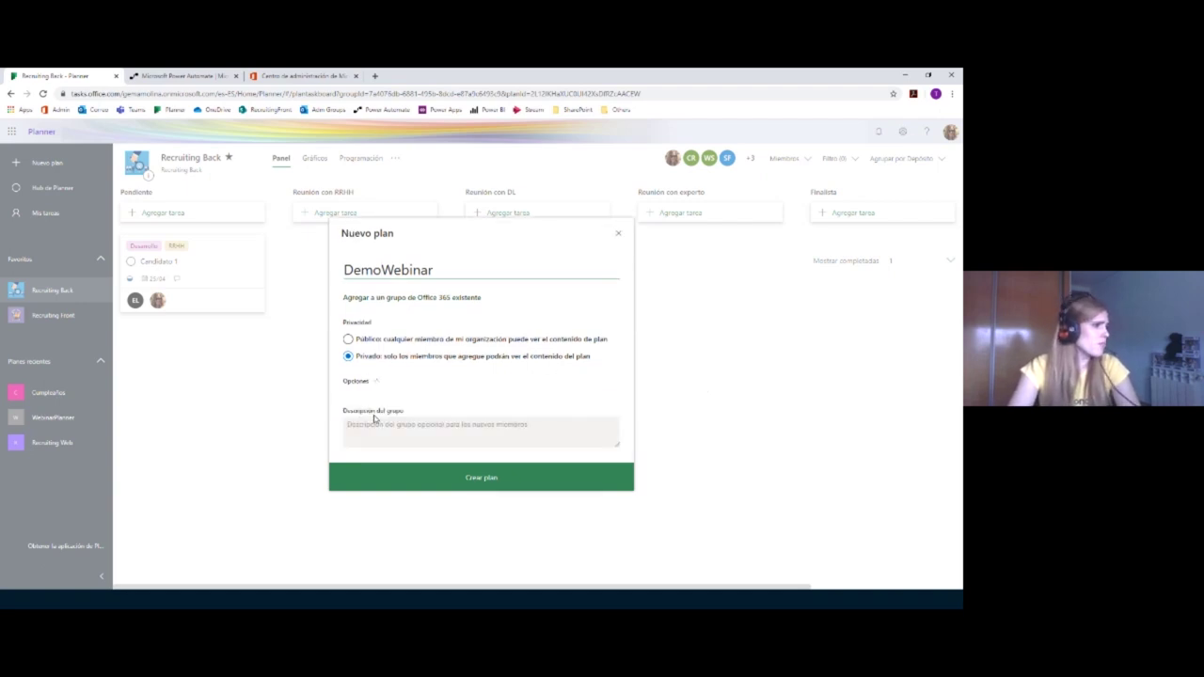
pyautogui.click(384, 425)
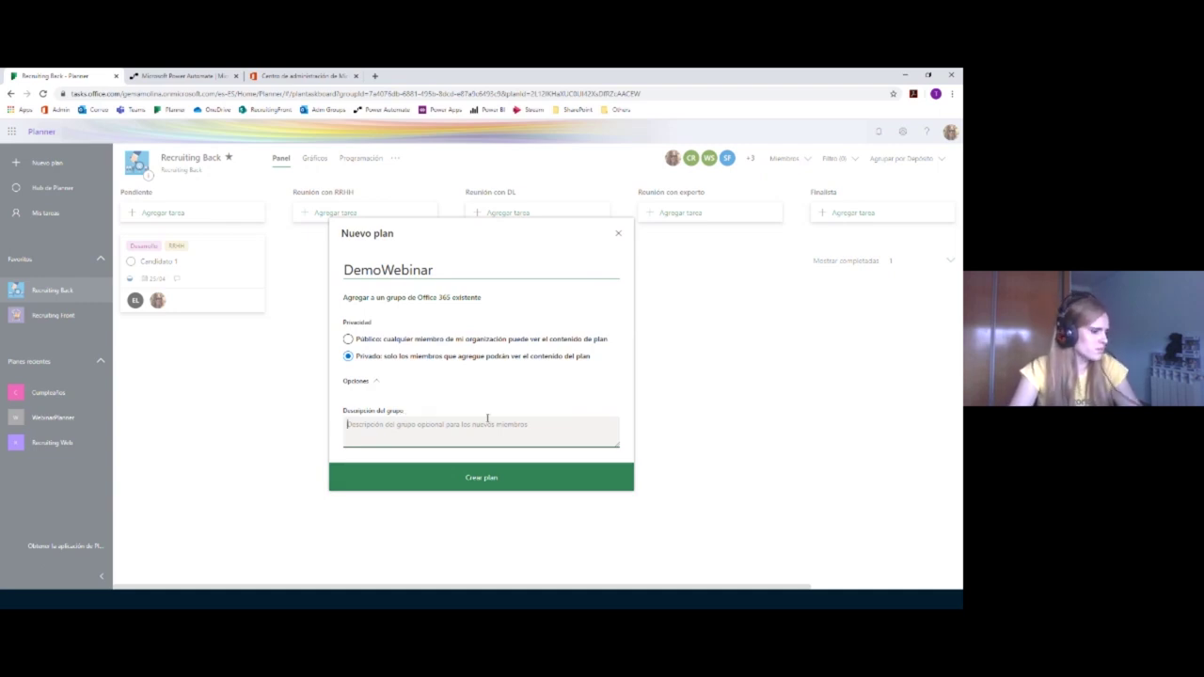
pyautogui.write('Plan')
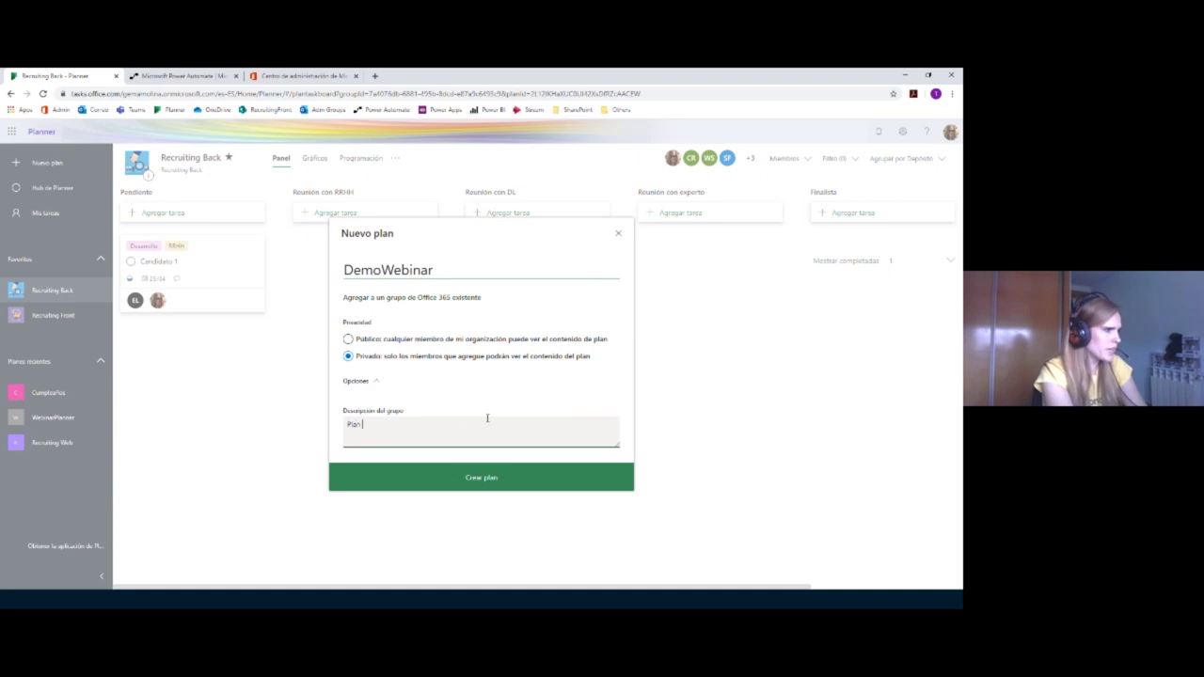
pyautogui.write(' para el webina')
# Step: Create the DemoWebinar plan and dismiss the empty new-task form on its board
pyautogui.click(496, 475)
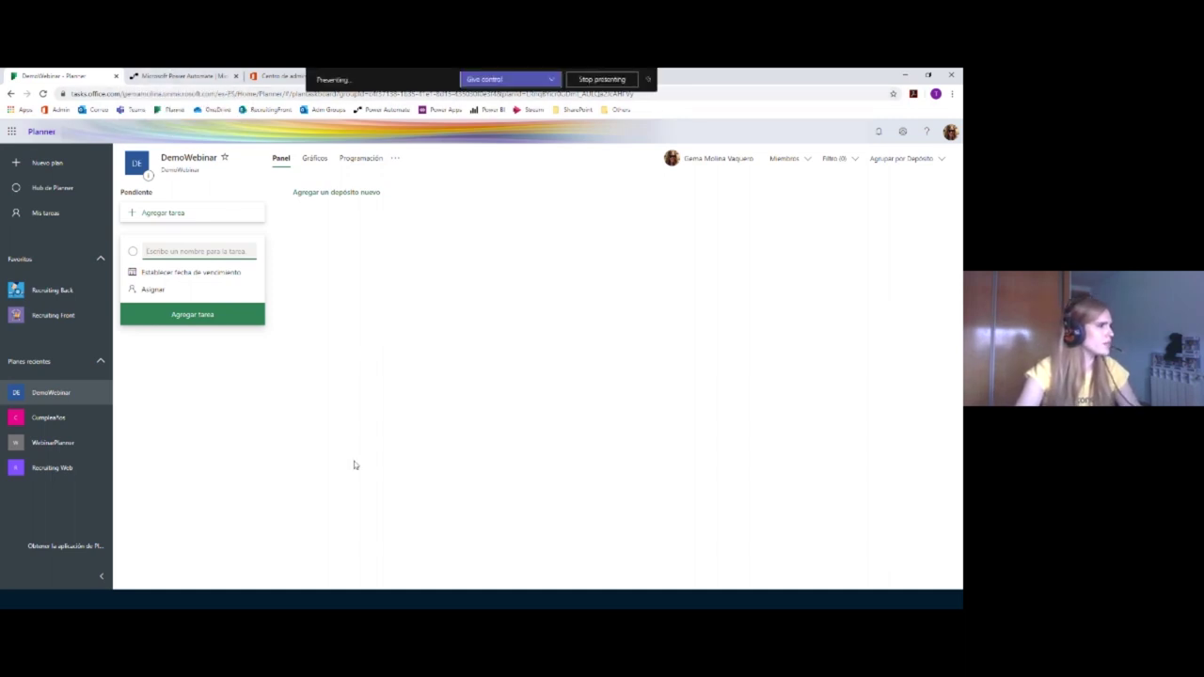
pyautogui.click(280, 469)
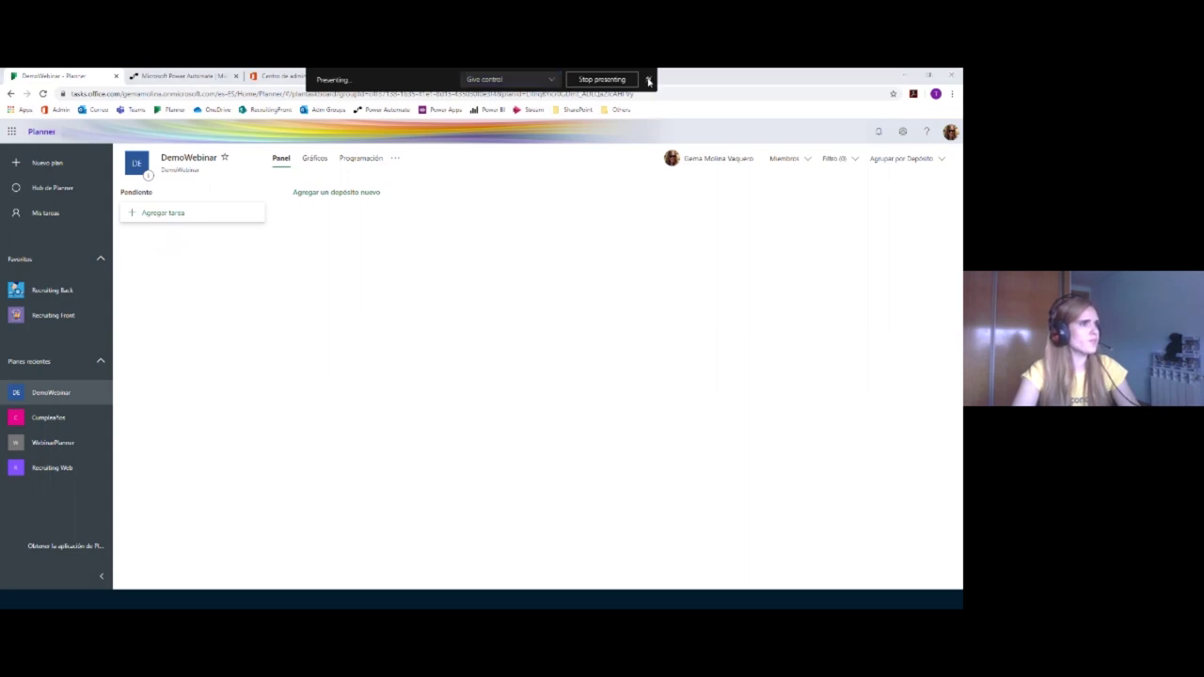
# Step: Open a new Chrome tab showing the Microsoft 365 admin center via the Admin bookmark
pyautogui.click(374, 77)
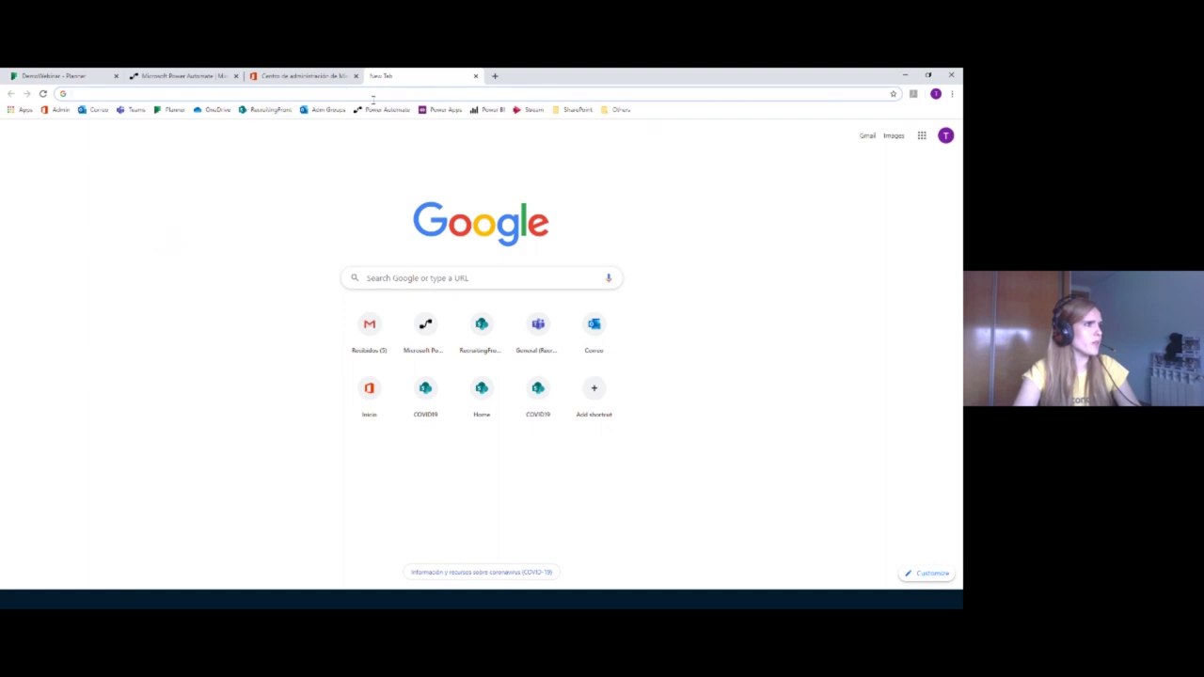
pyautogui.click(60, 110)
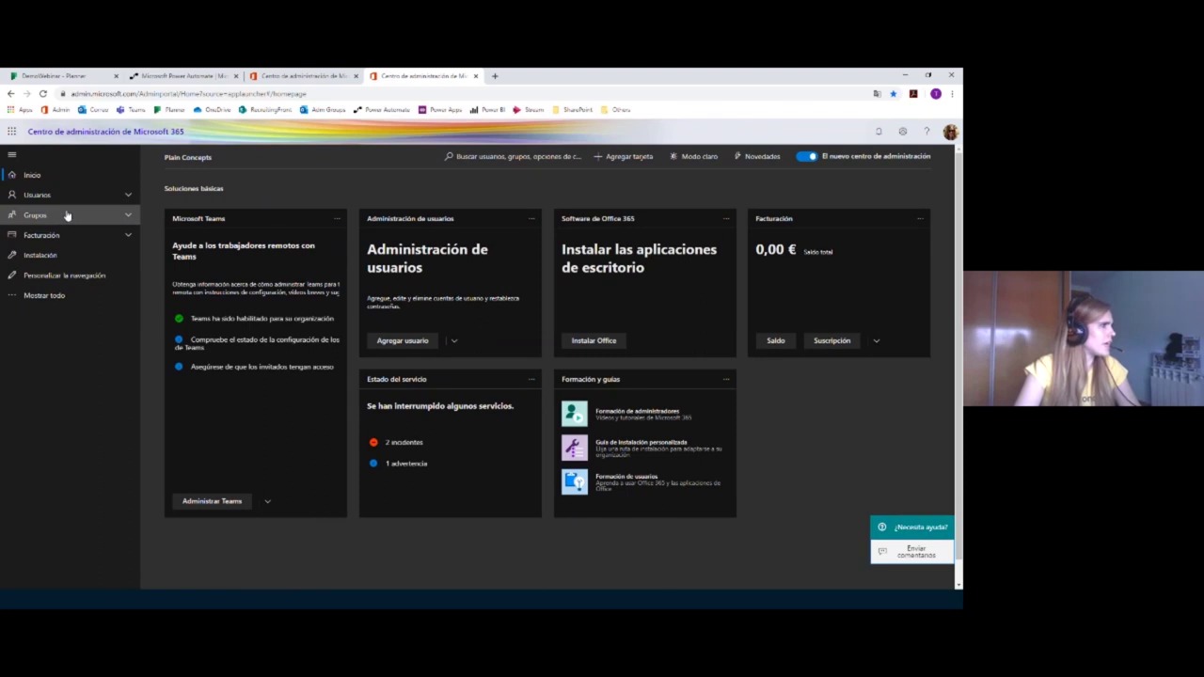
# Step: Go to Grupos in the admin center and open the DemoWebinar group's details
pyautogui.click(119, 214)
pyautogui.click(105, 234)
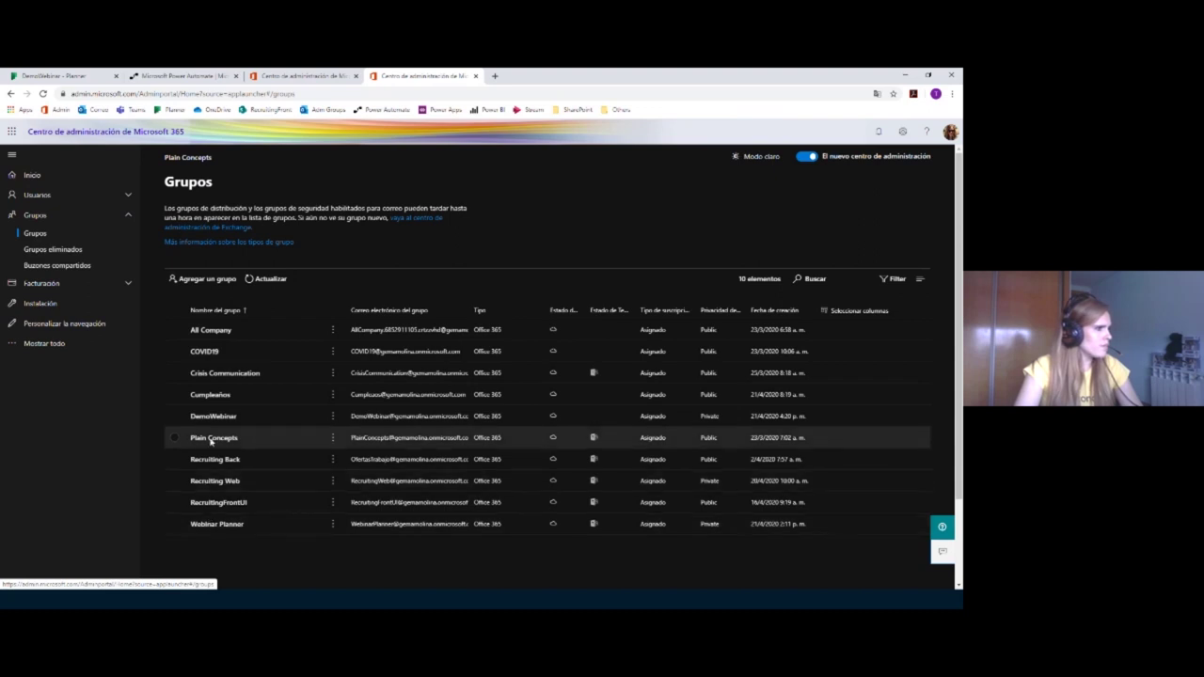
pyautogui.click(182, 418)
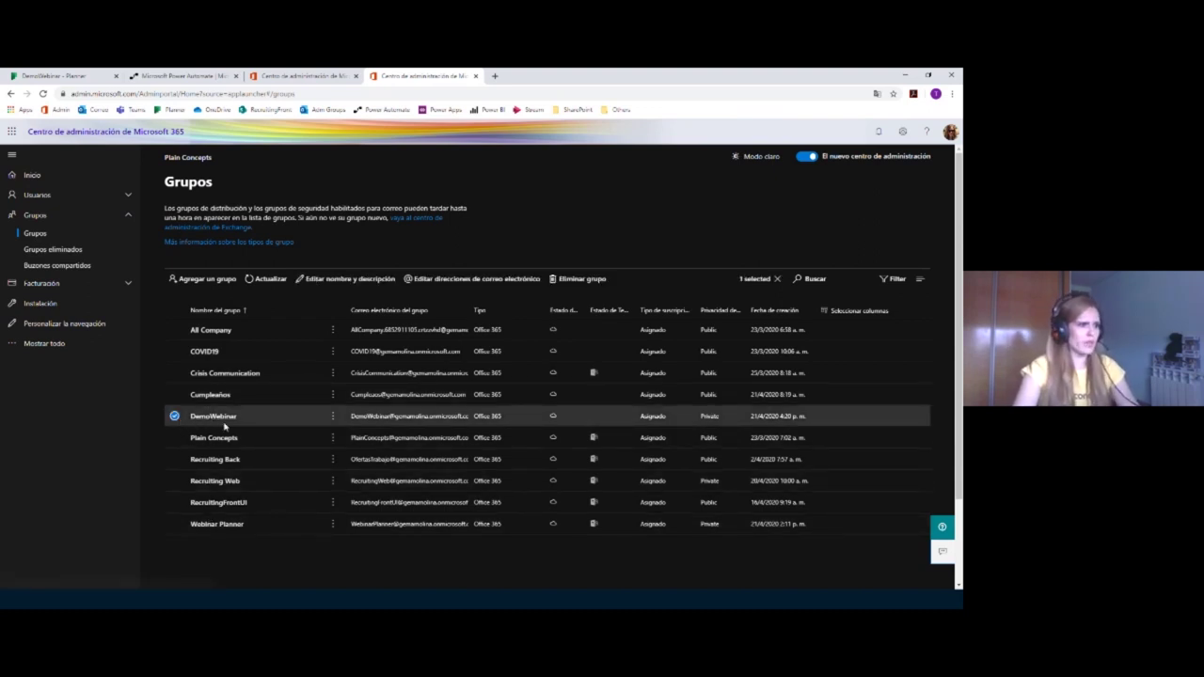
pyautogui.click(753, 417)
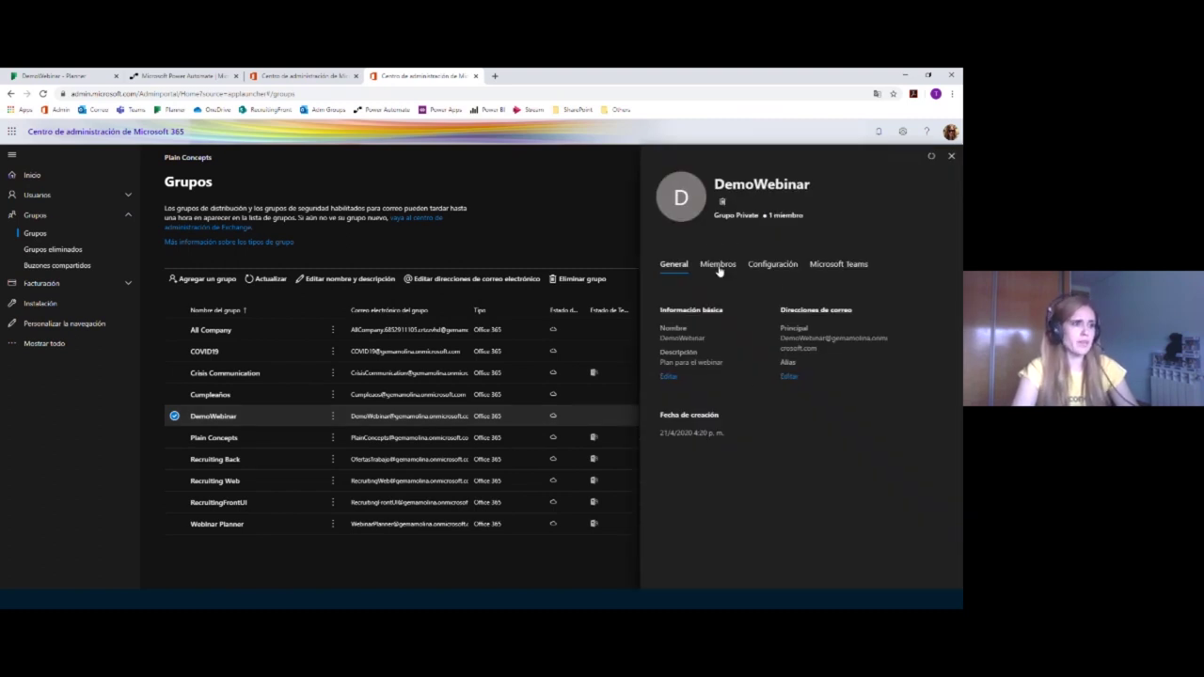
# Step: Enable 'Permitir que remitentes externos envíen correo' for DemoWebinar, save, and close the panel
pyautogui.click(776, 264)
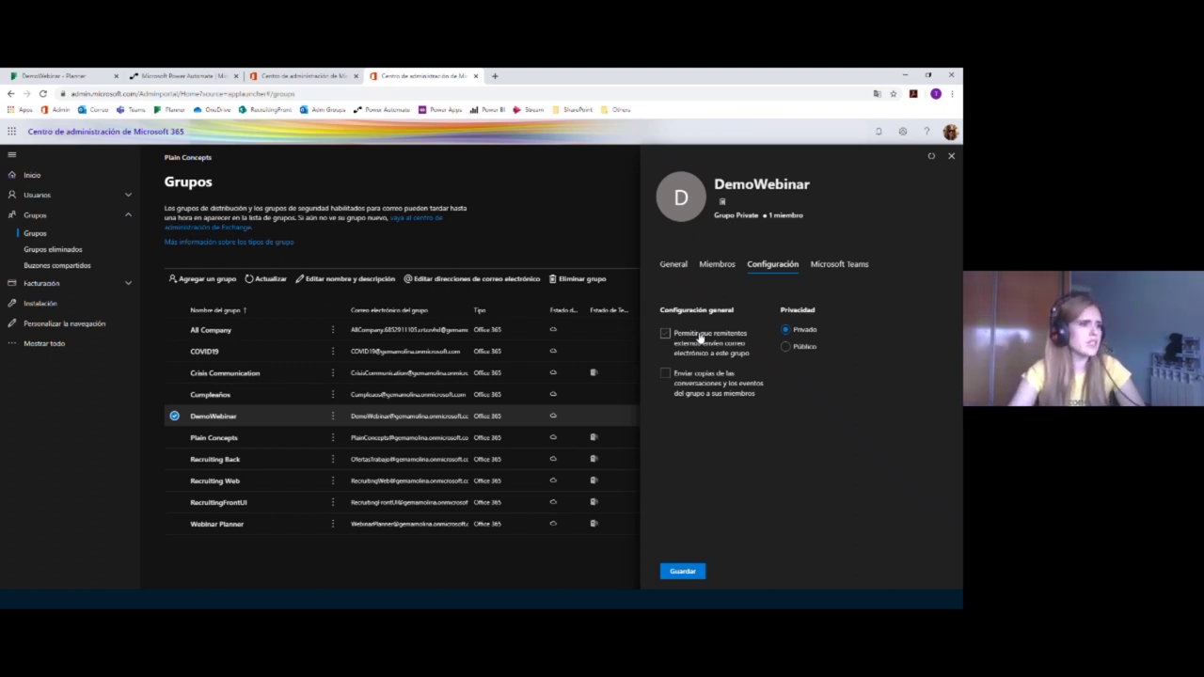
pyautogui.click(667, 335)
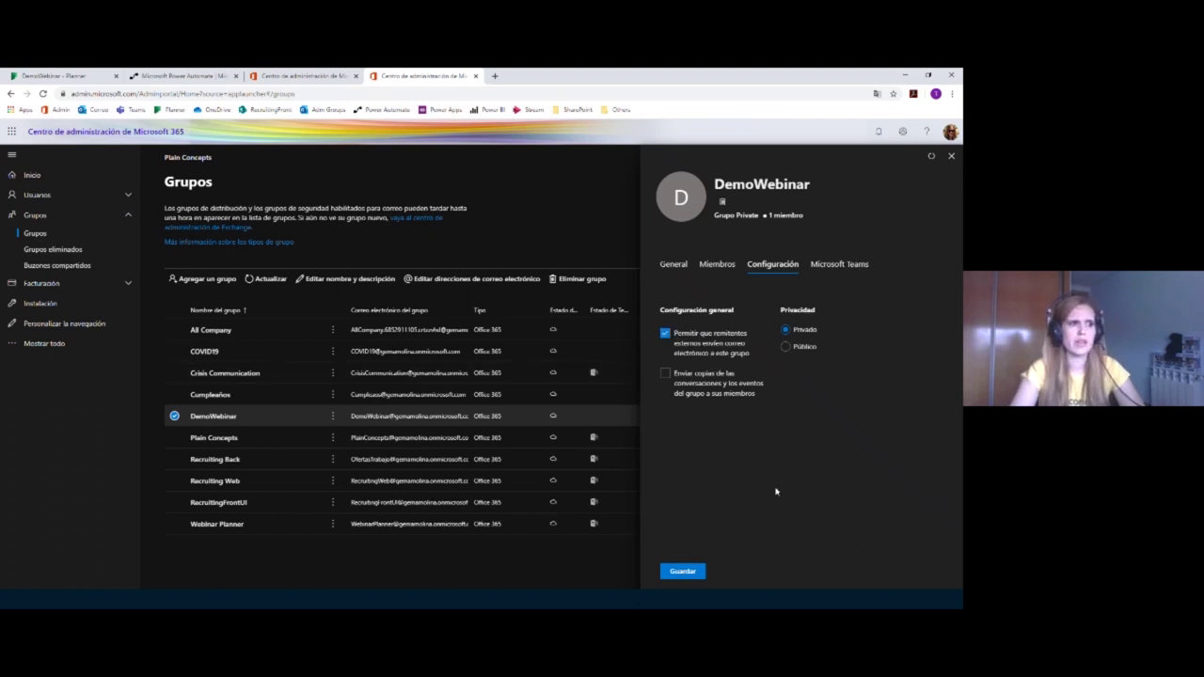
pyautogui.click(684, 572)
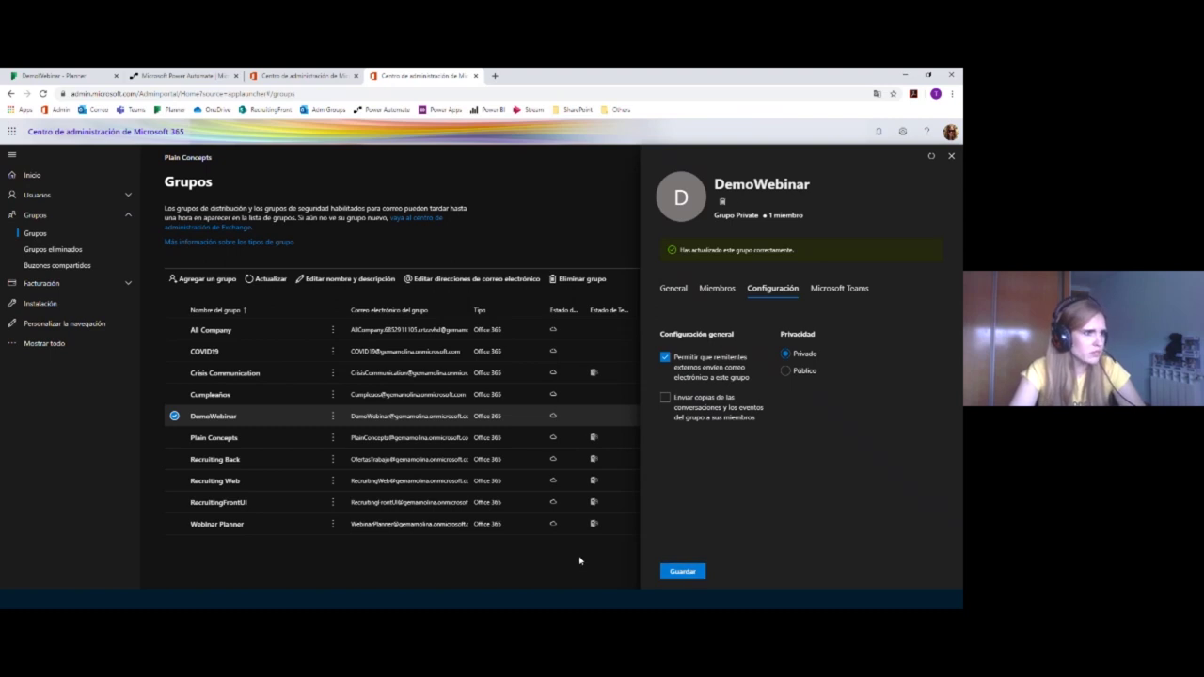
pyautogui.click(951, 155)
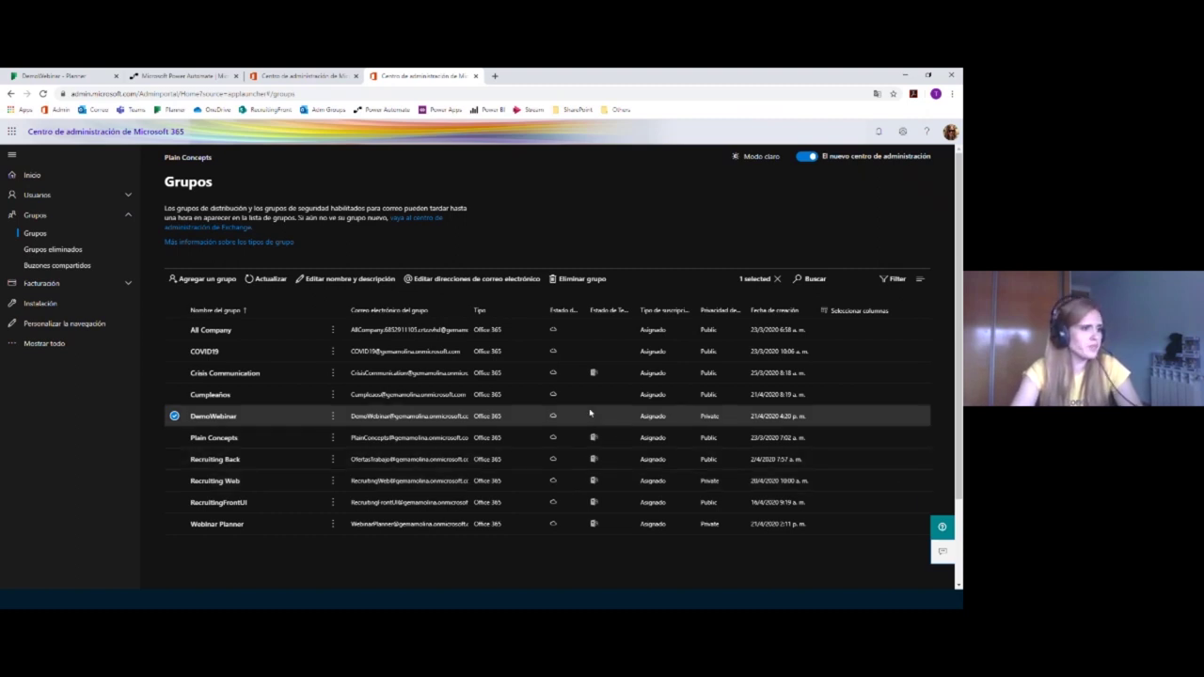
# Step: Create a Microsoft Teams team for DemoWebinar, then go back to the Planner tab
pyautogui.click(843, 268)
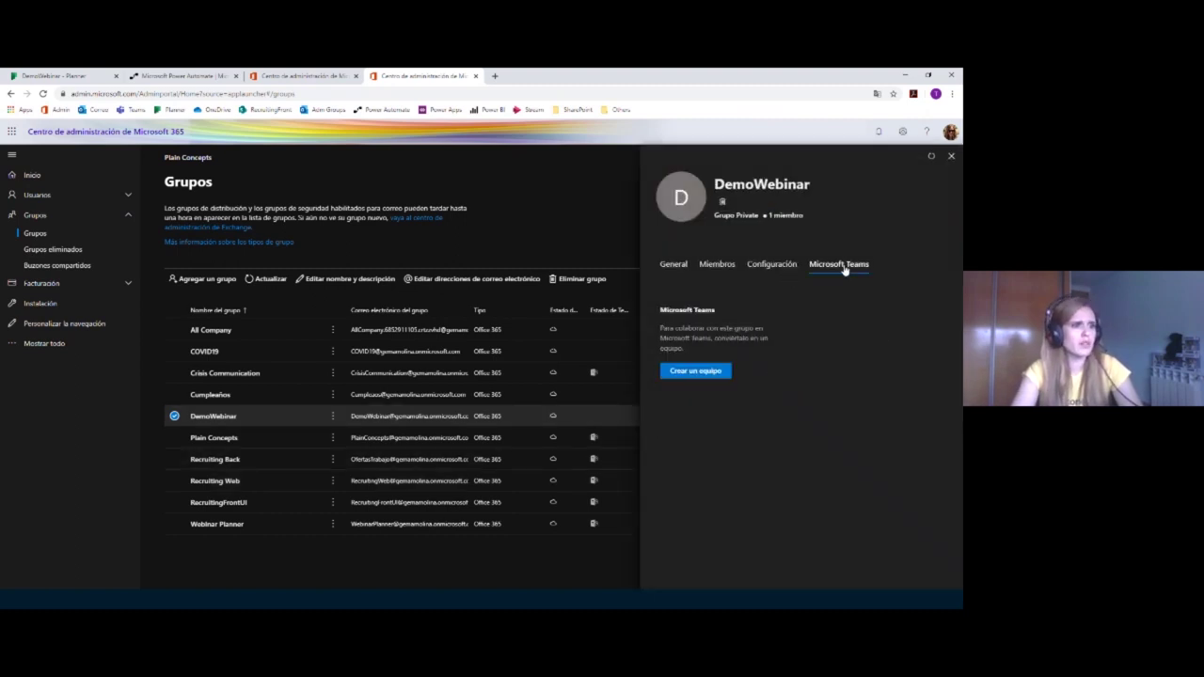
pyautogui.click(707, 372)
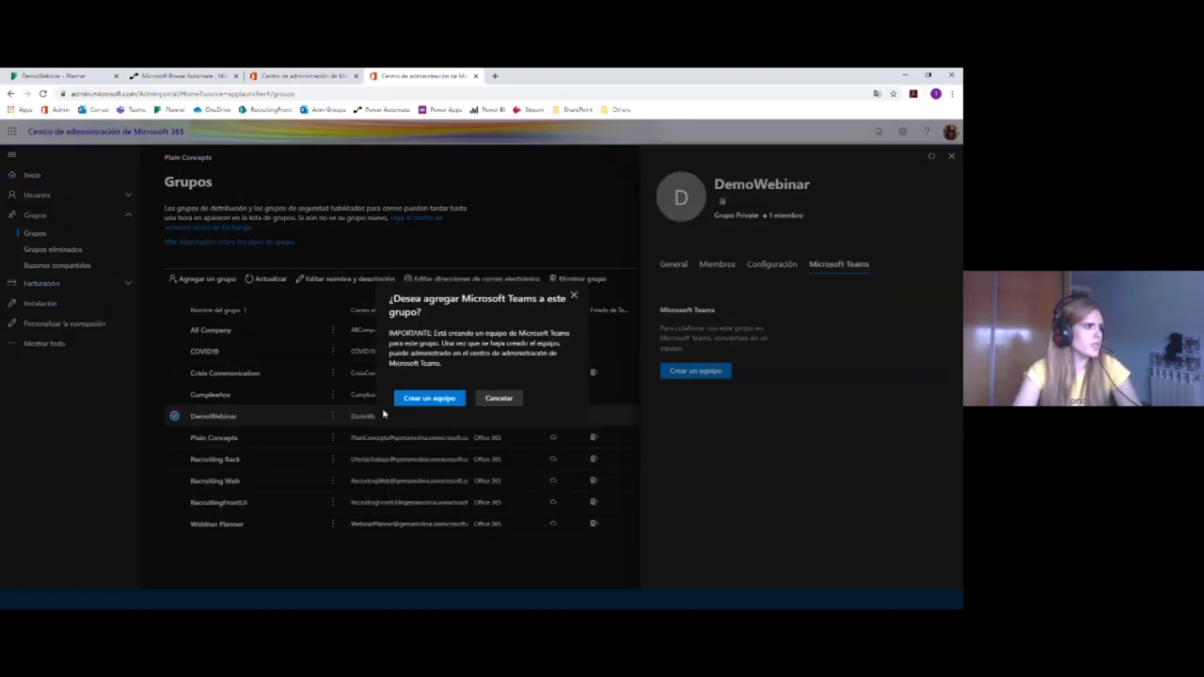
pyautogui.click(457, 398)
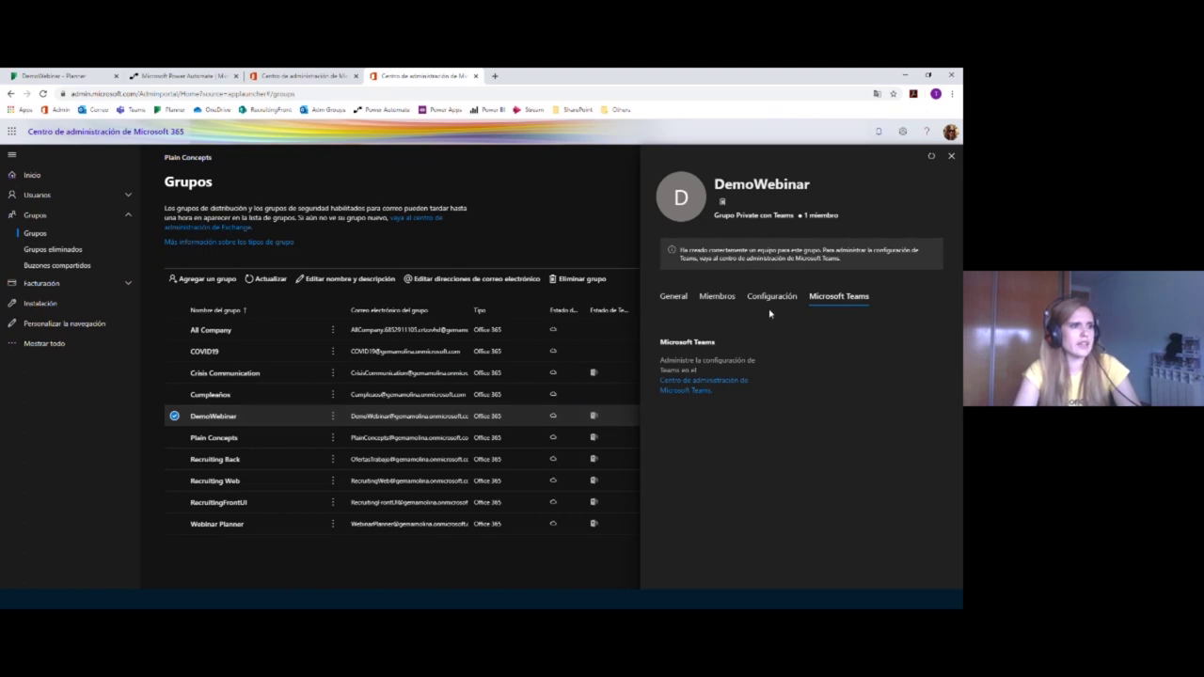
pyautogui.moveTo(744, 250); pyautogui.dragTo(822, 259)
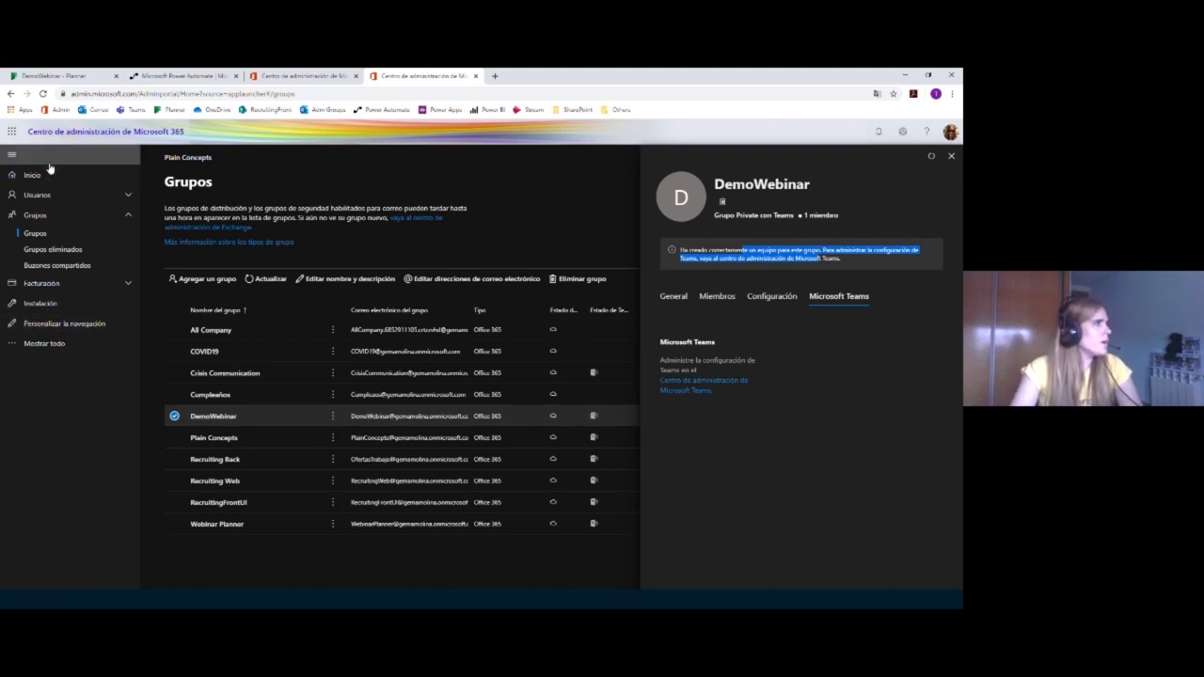
pyautogui.click(86, 74)
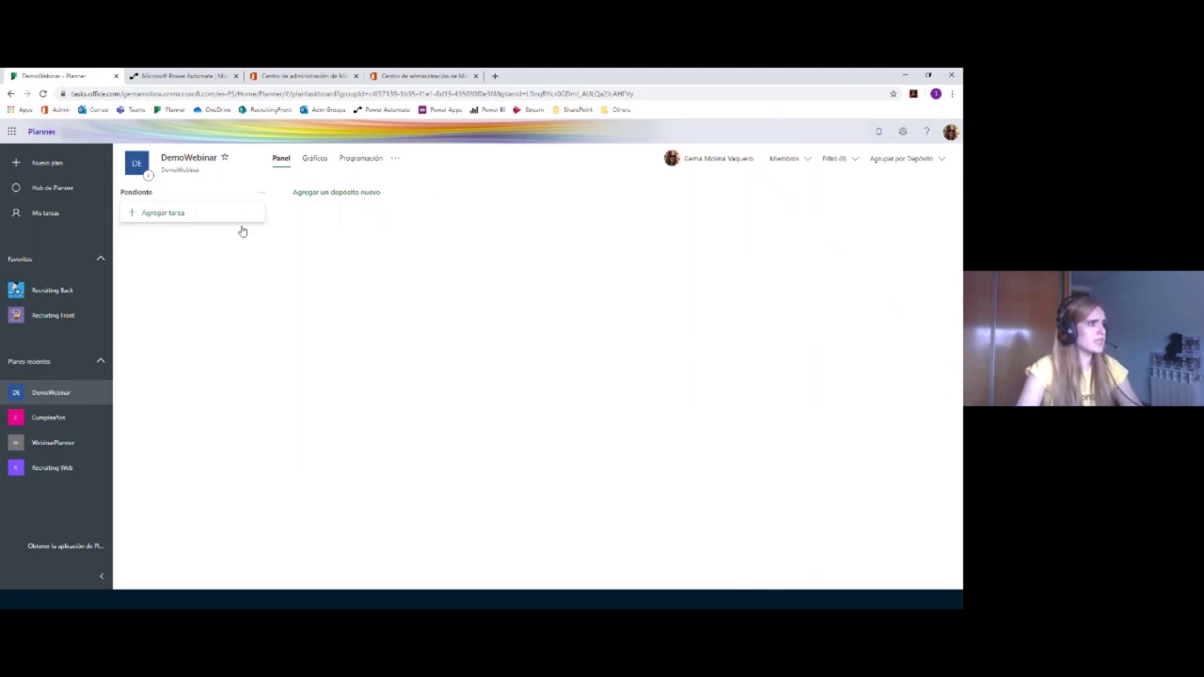
# Step: Create an 'En curso' bucket beside Pendiente
pyautogui.click(261, 193)
pyautogui.click(189, 221)
pyautogui.click(250, 199)
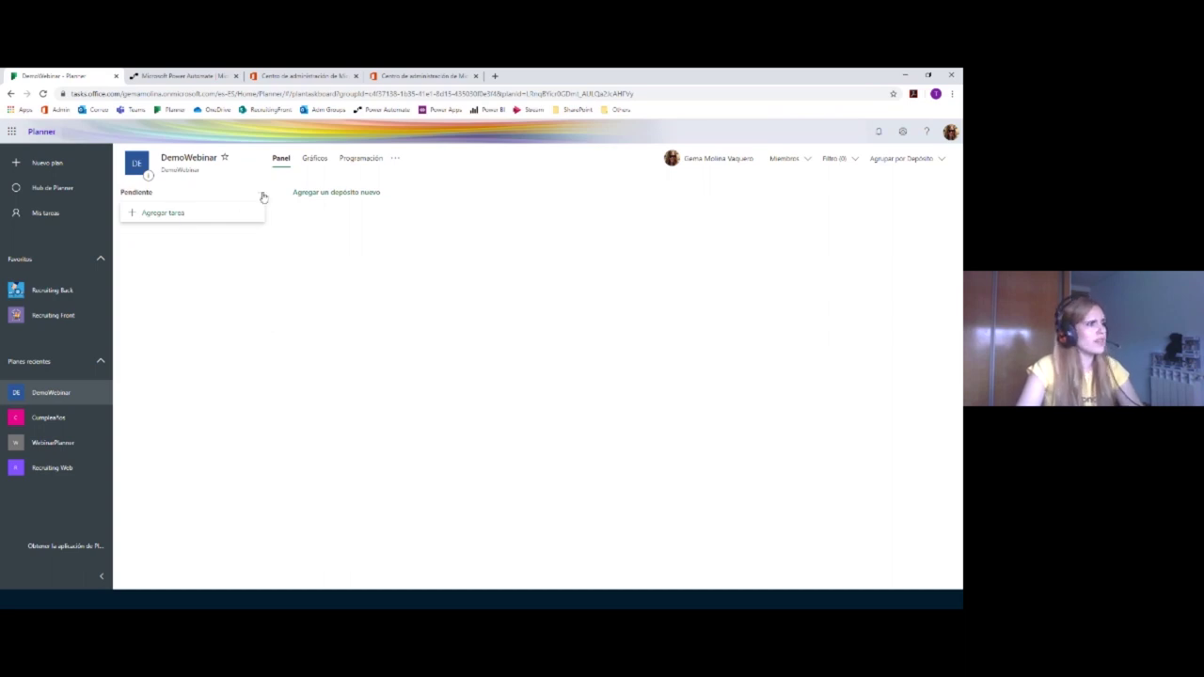
pyautogui.click(395, 194)
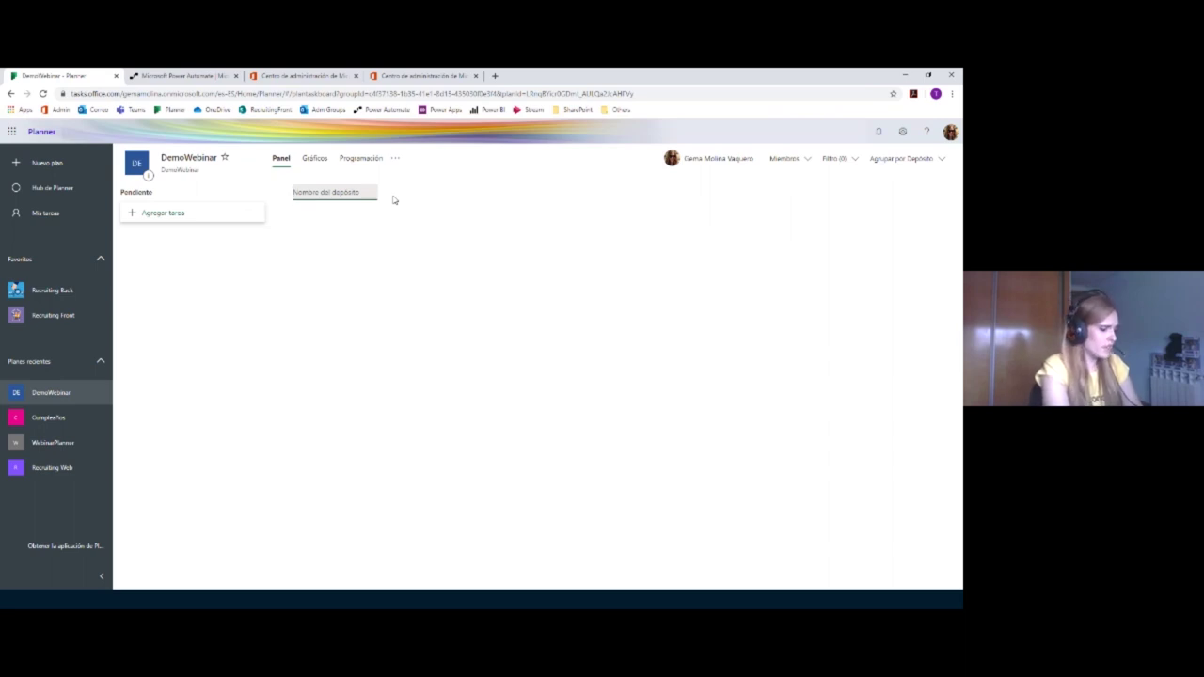
pyautogui.write('En curso')
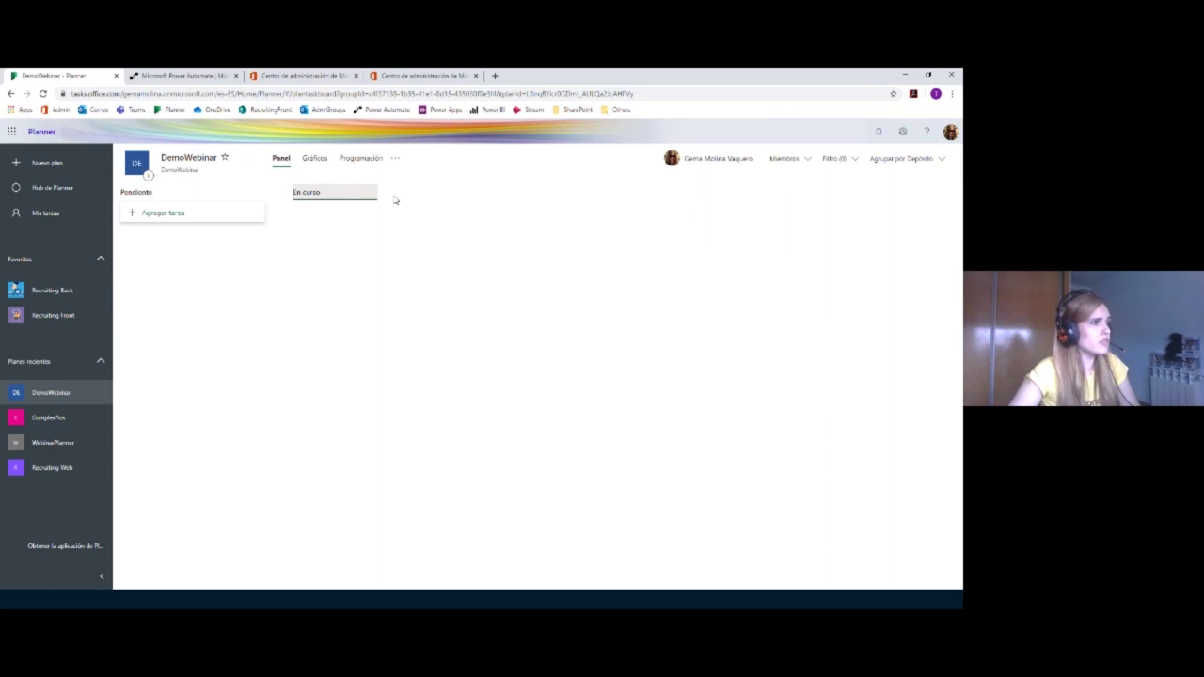
pyautogui.press('Return')
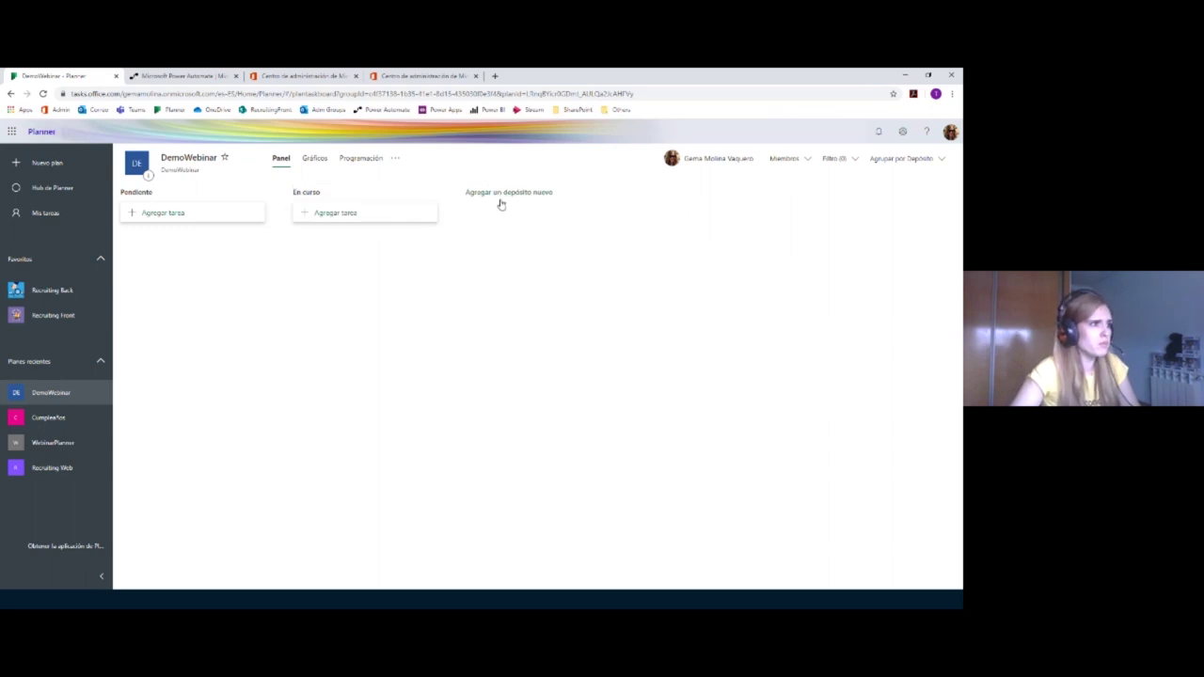
# Step: Create a 'Finalizado' bucket after En curso
pyautogui.click(502, 193)
pyautogui.write('Finalizado')
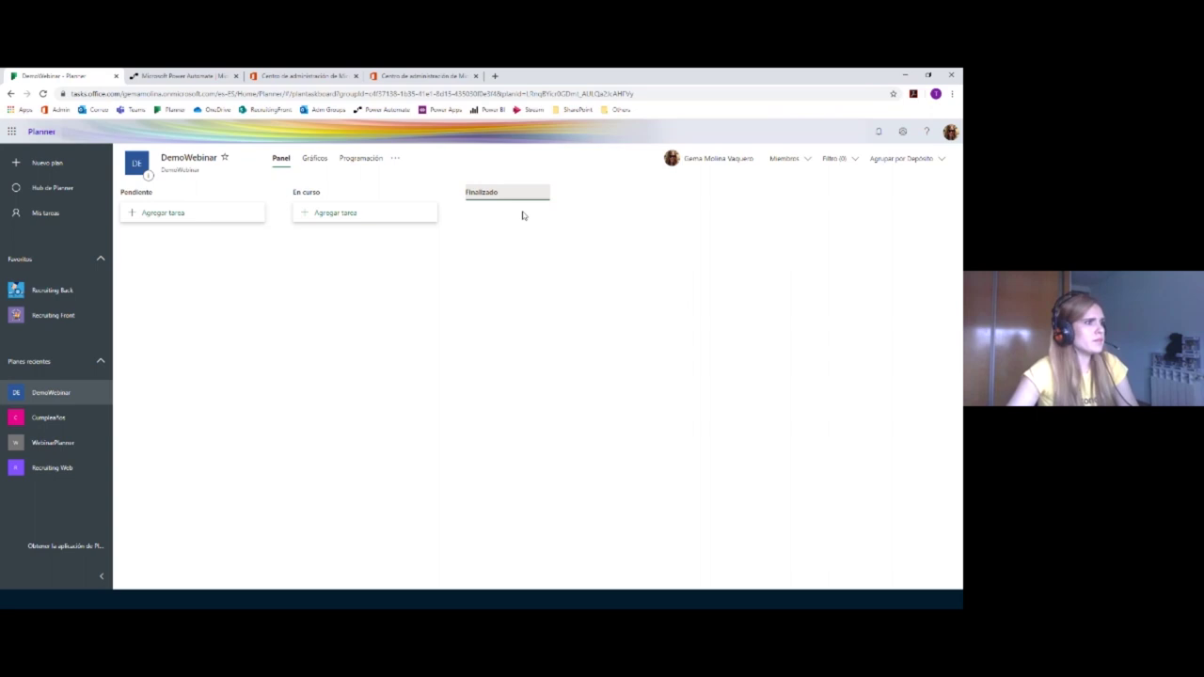
pyautogui.press('Return')
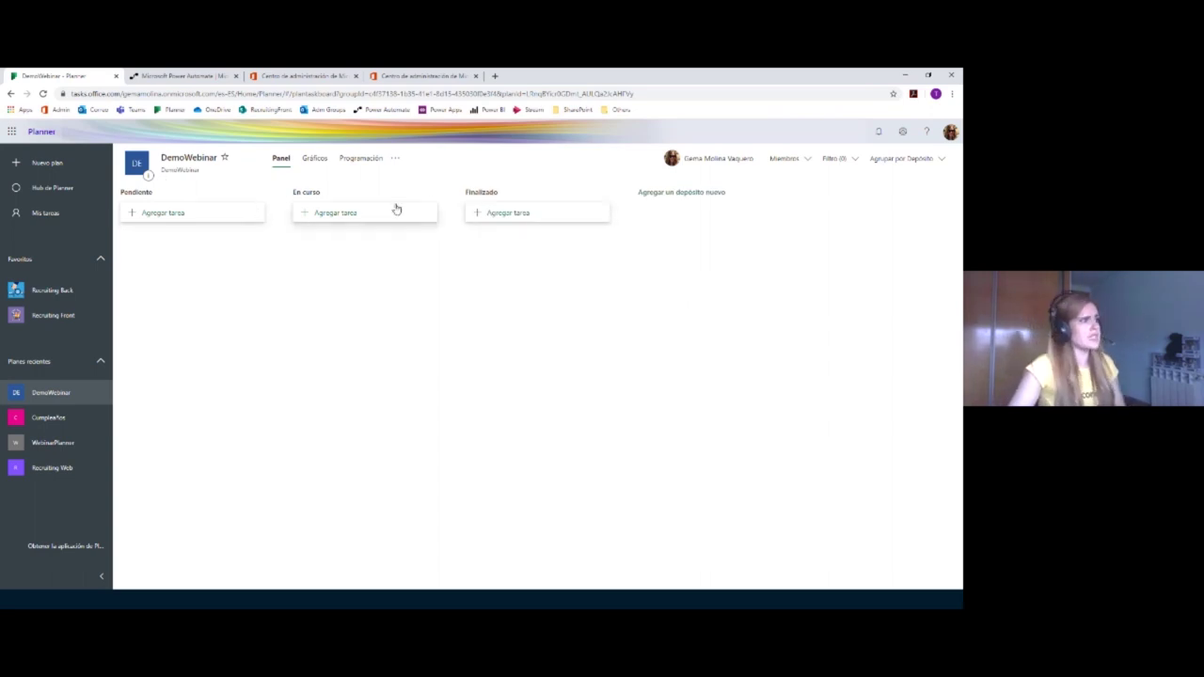
pyautogui.click(162, 213)
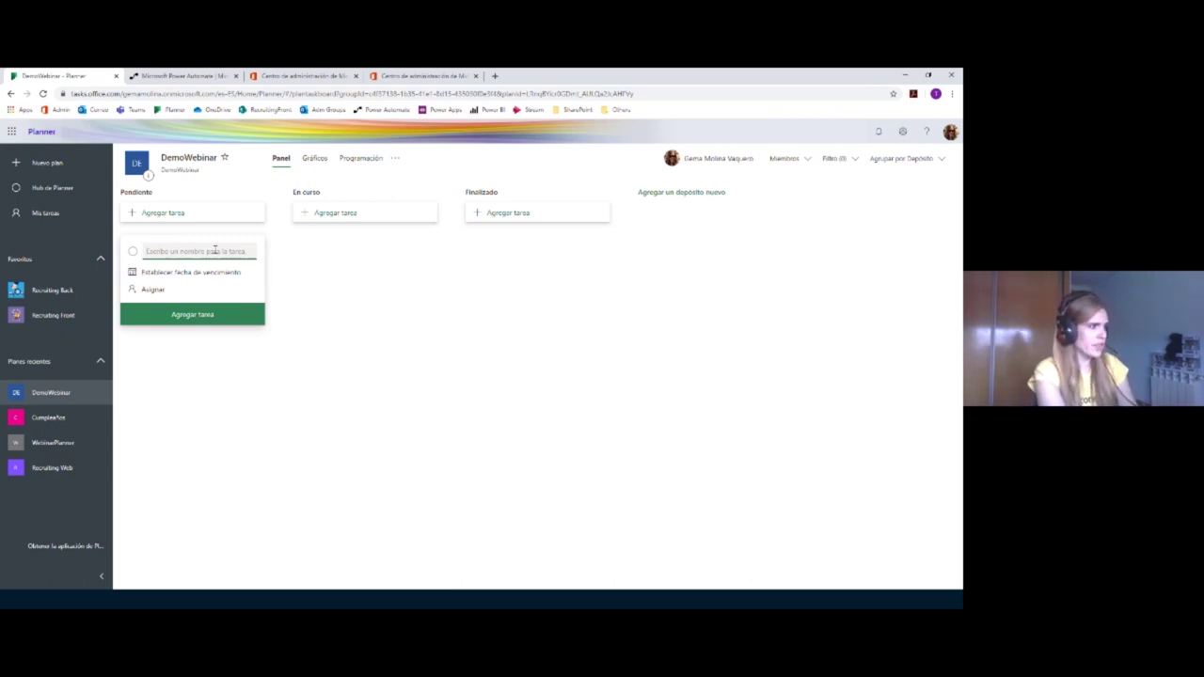
# Step: Add a task named 'Tarea 1' to Pendiente and open its details
pyautogui.write('Demo')
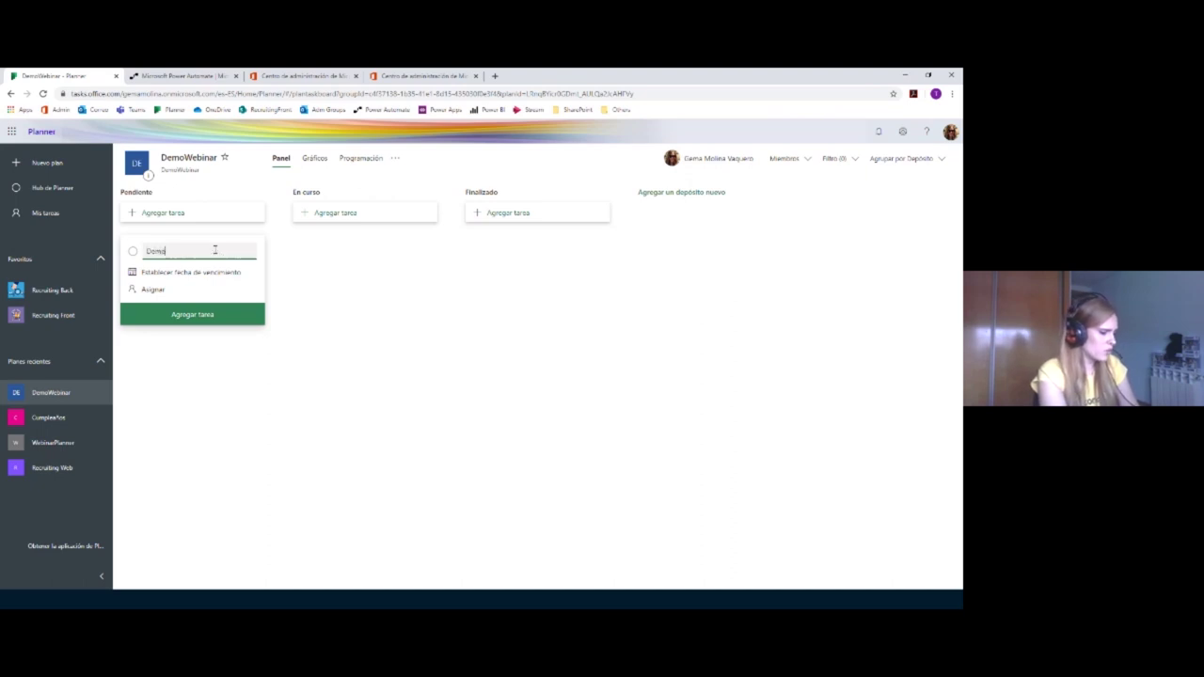
pyautogui.write(' webinar')
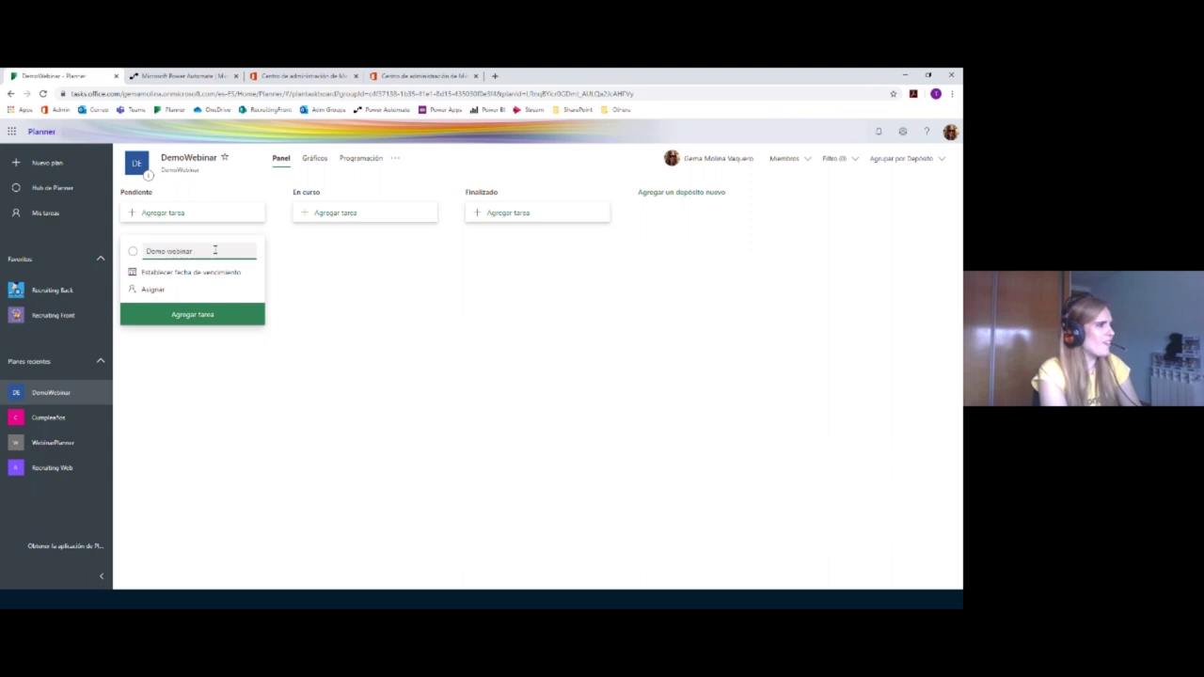
pyautogui.press('BackSpace')
pyautogui.press('BackSpace')
pyautogui.press('BackSpace')
pyautogui.press('BackSpace')
pyautogui.press('BackSpace')
pyautogui.press('BackSpace')
pyautogui.press('BackSpace')
pyautogui.press('BackSpace')
pyautogui.press('BackSpace')
pyautogui.press('BackSpace')
pyautogui.press('BackSpace')
pyautogui.press('BackSpace')
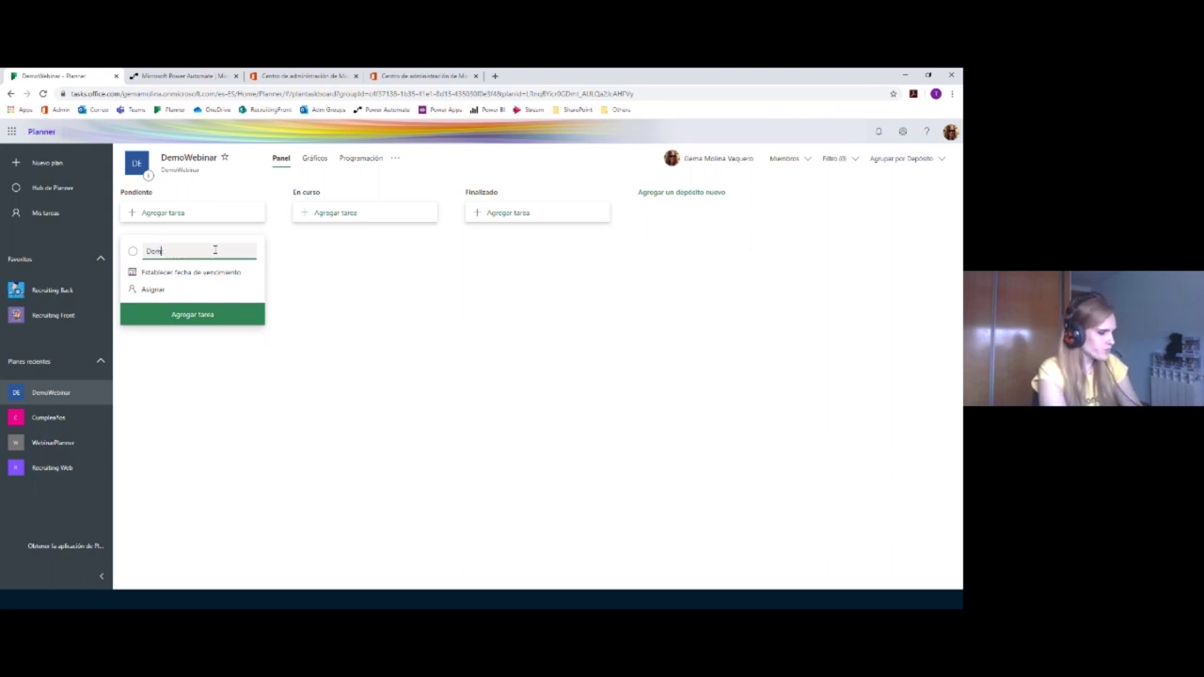
pyautogui.write('Tarea 1')
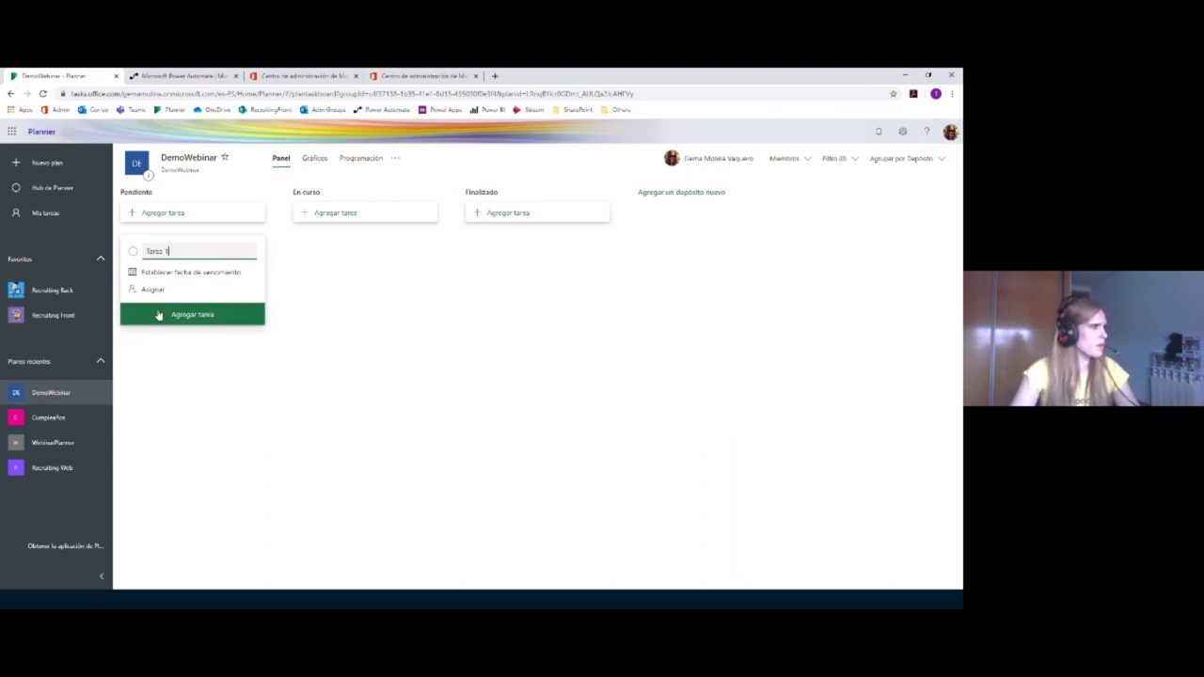
pyautogui.click(158, 315)
pyautogui.click(433, 439)
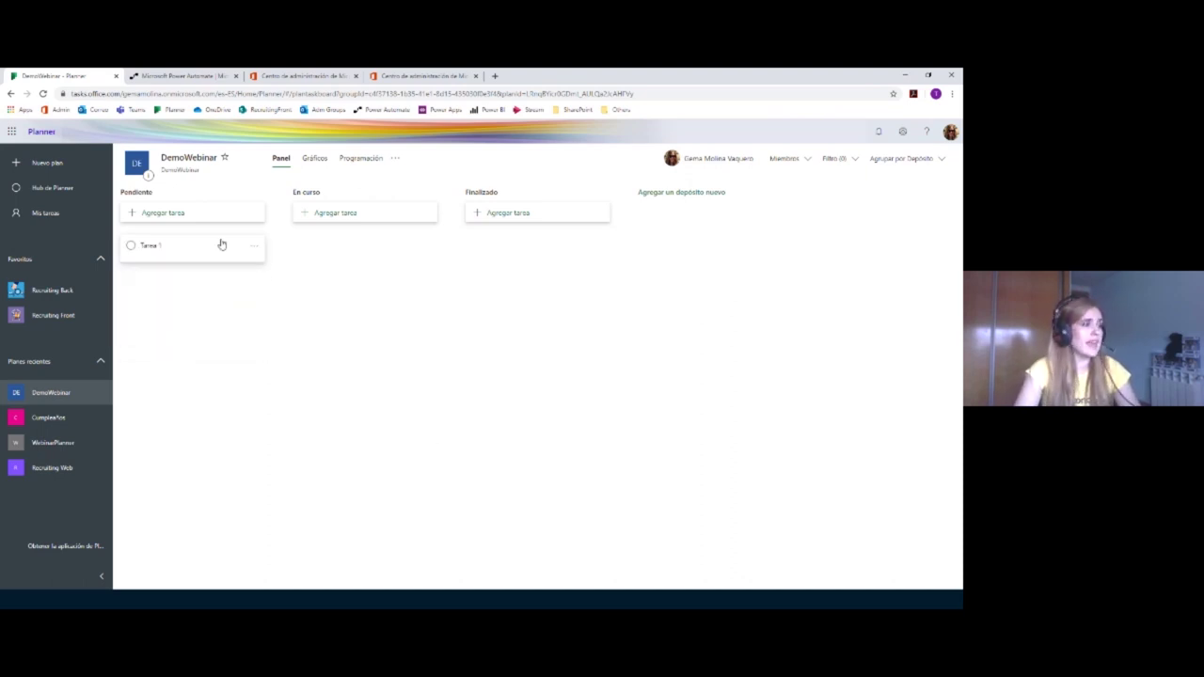
pyautogui.click(253, 246)
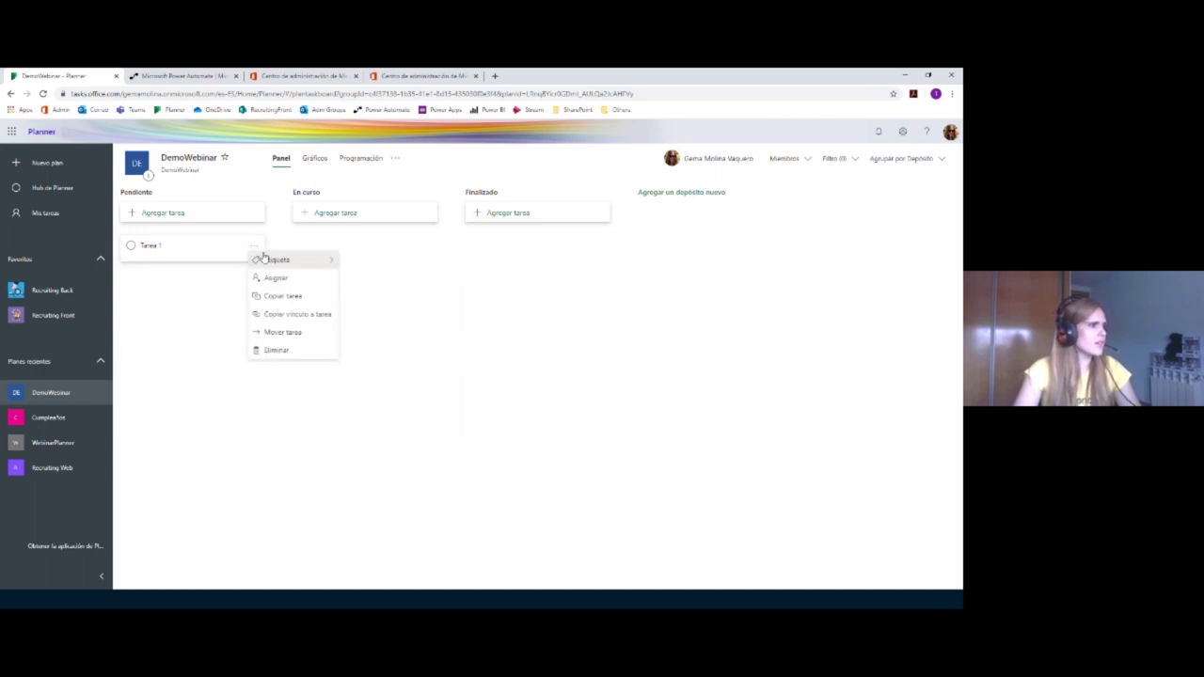
pyautogui.click(188, 248)
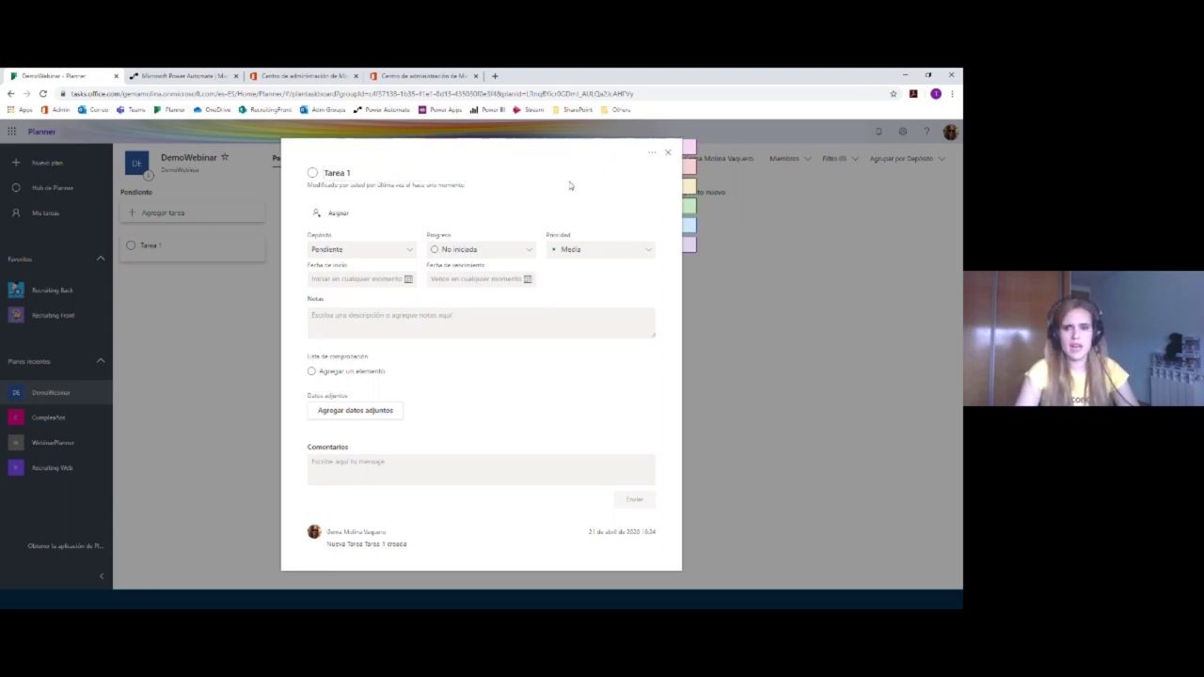
# Step: Assign Tarea 1 to yourself
pyautogui.click(320, 217)
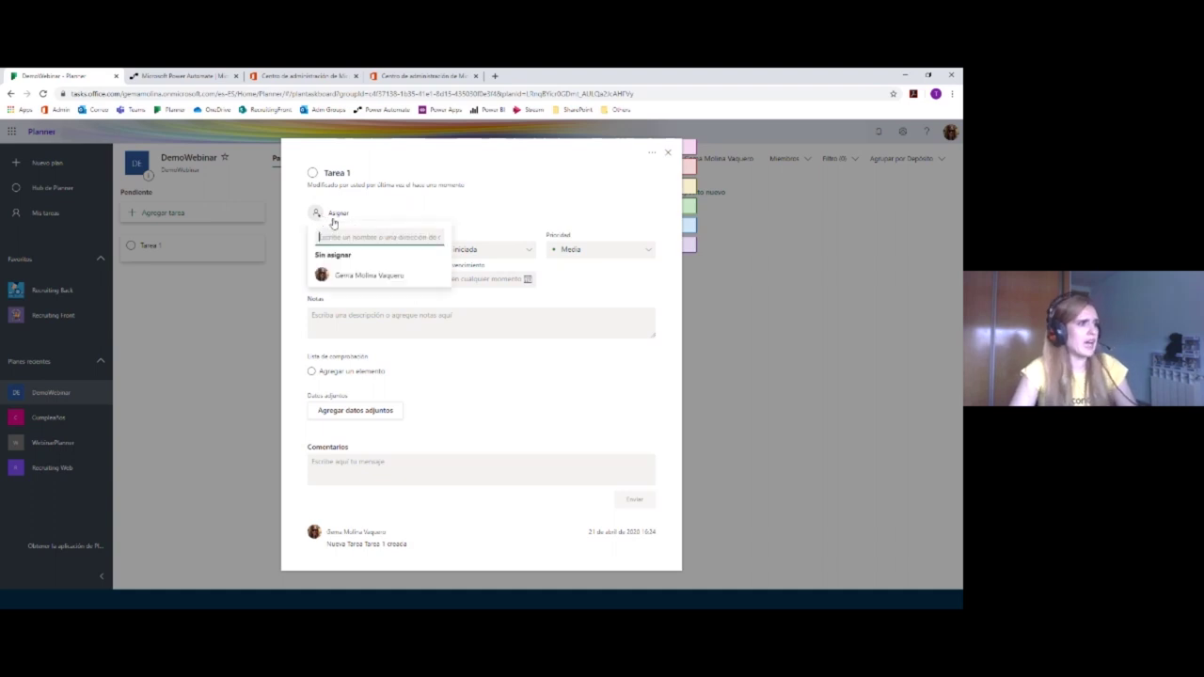
pyautogui.click(362, 276)
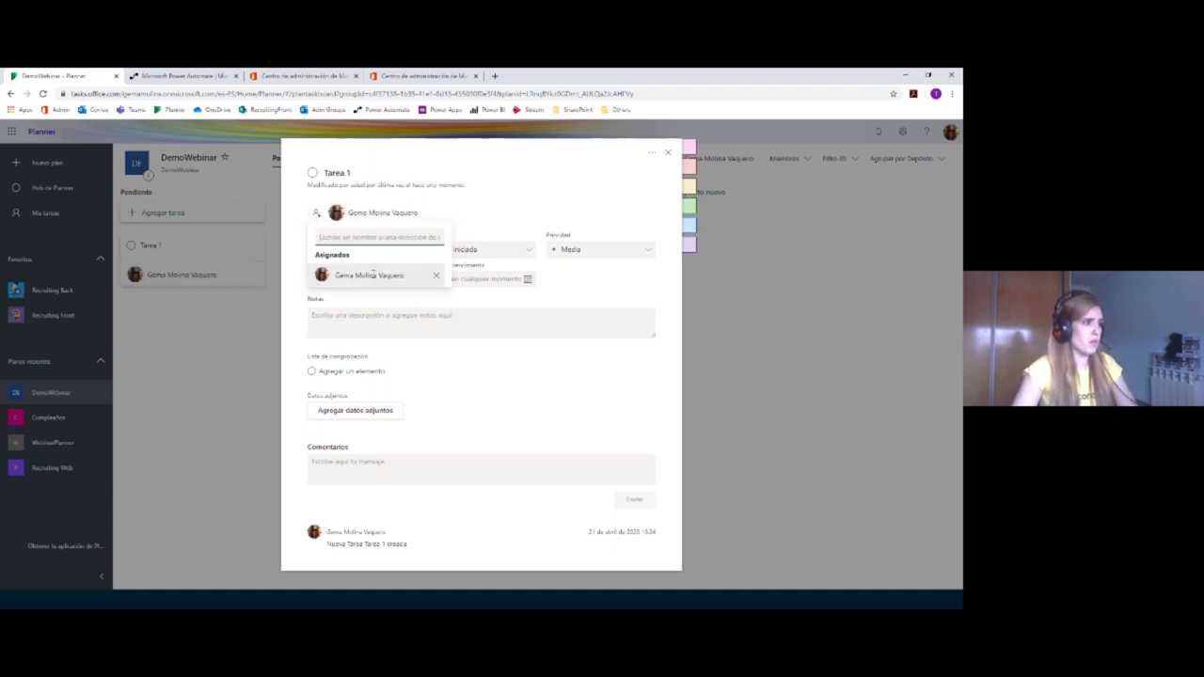
pyautogui.click(310, 262)
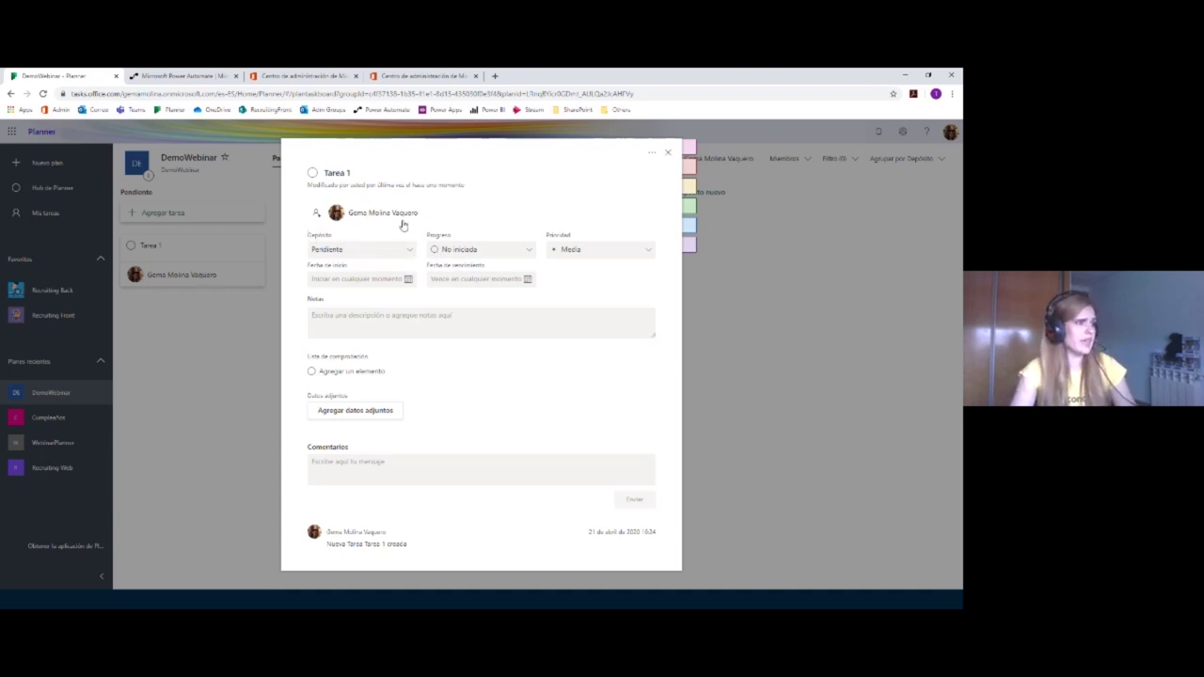
pyautogui.click(502, 256)
pyautogui.click(505, 259)
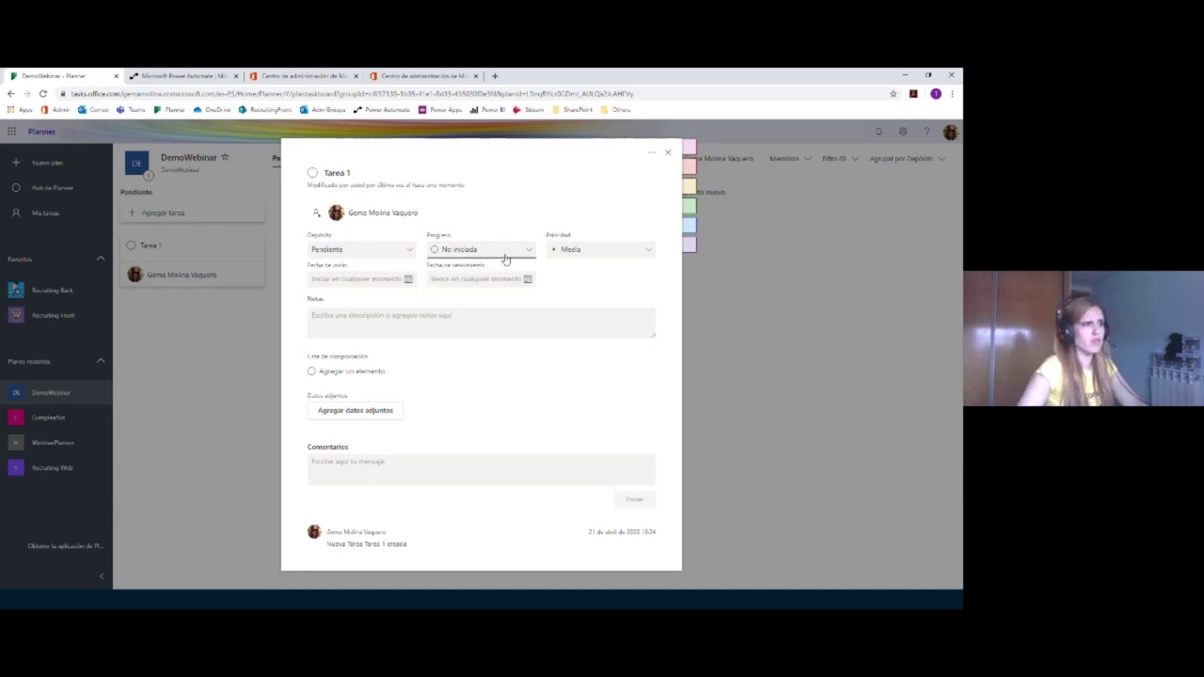
# Step: Set Tarea 1's priority to Importante, leaving start and due dates empty
pyautogui.click(572, 250)
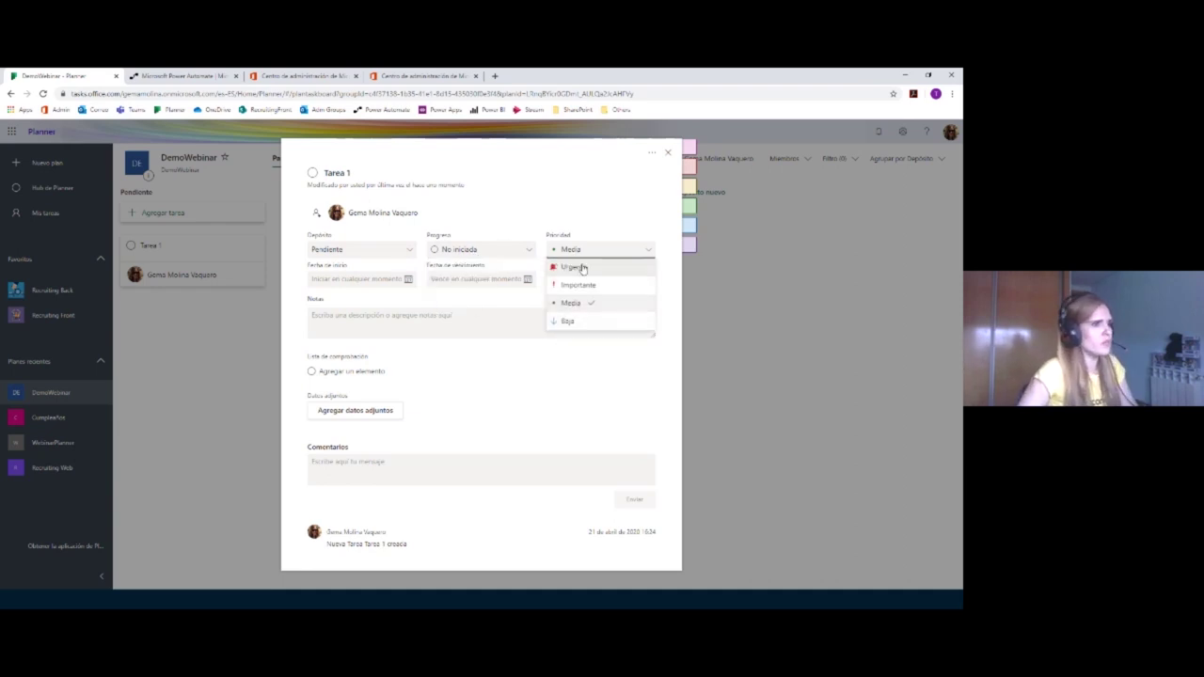
pyautogui.click(576, 285)
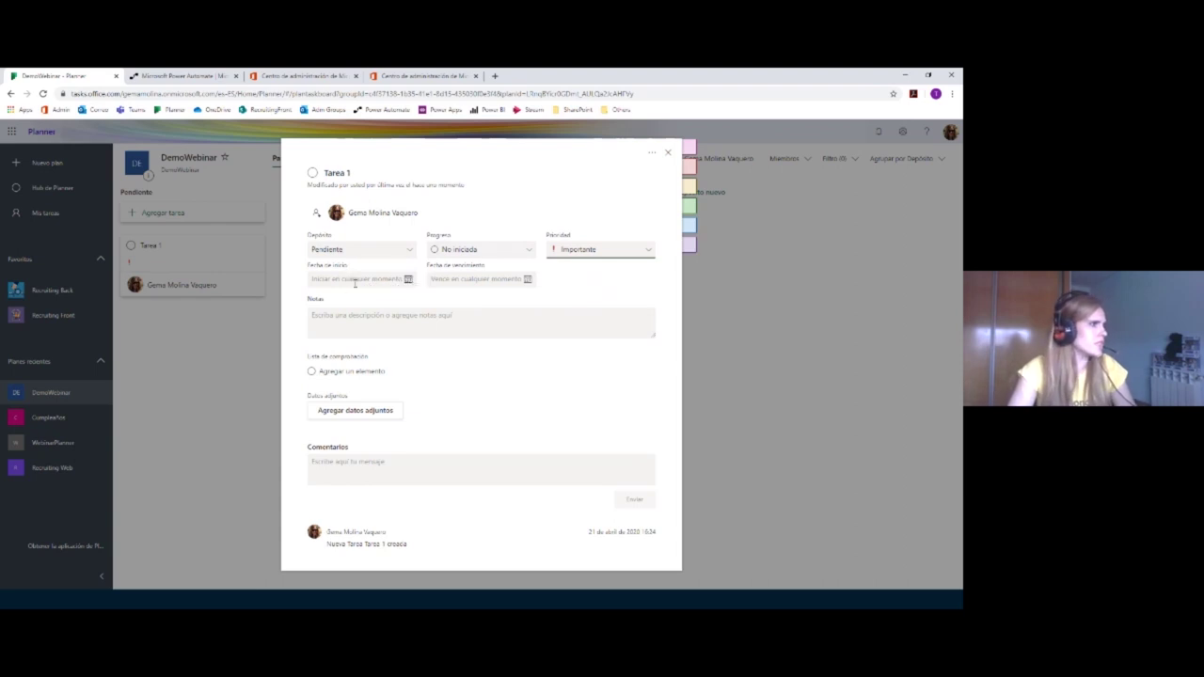
pyautogui.click(408, 280)
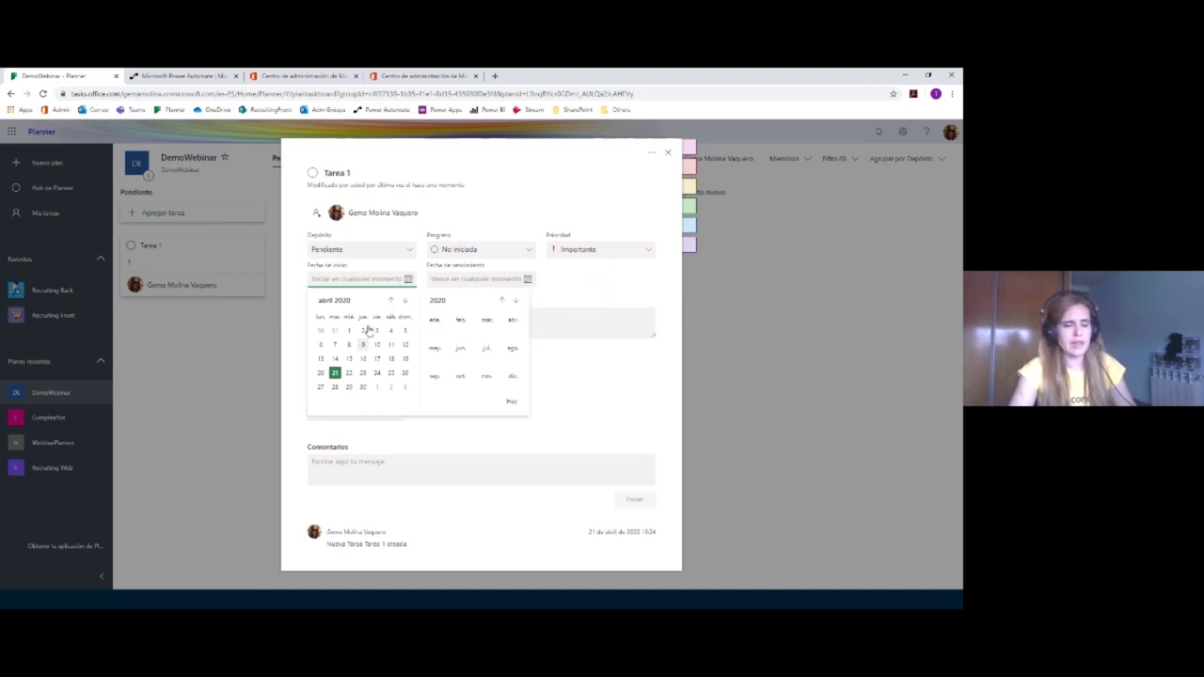
pyautogui.click(564, 291)
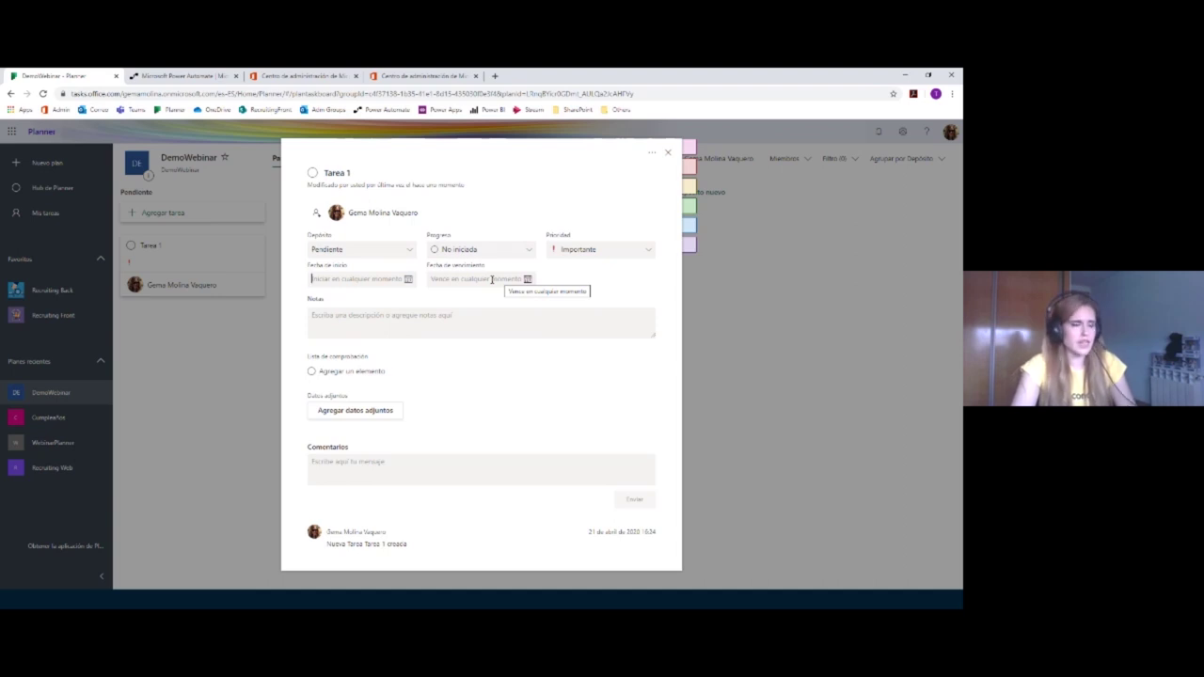
pyautogui.click(490, 280)
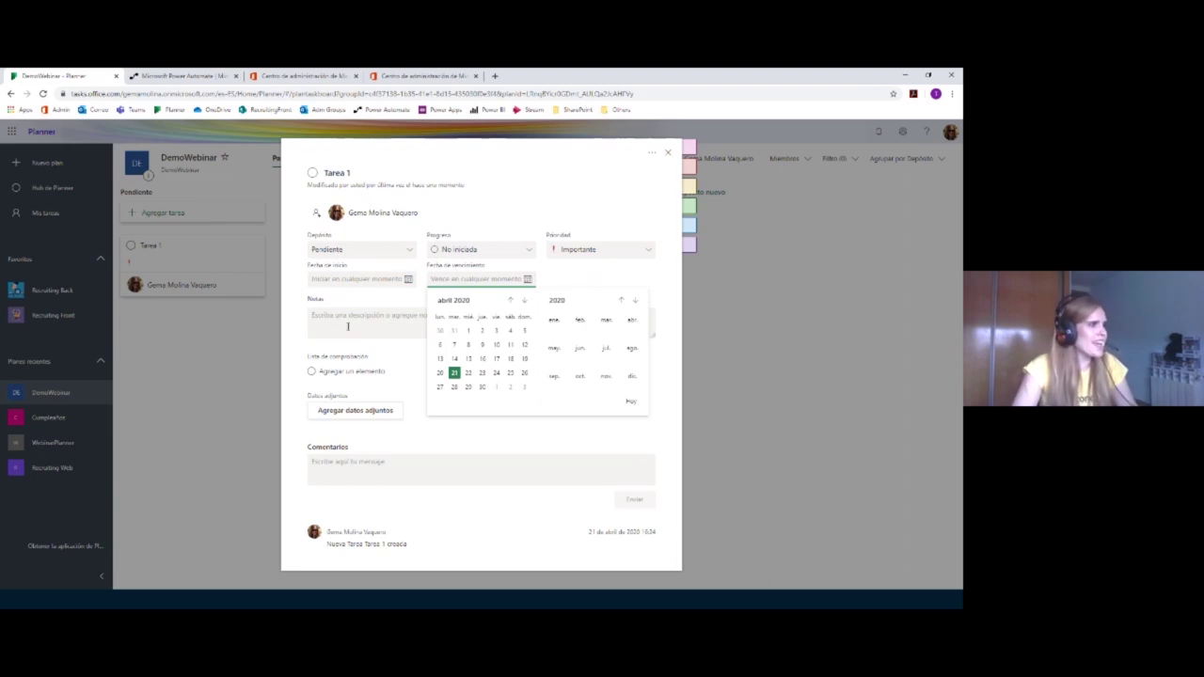
pyautogui.click(428, 331)
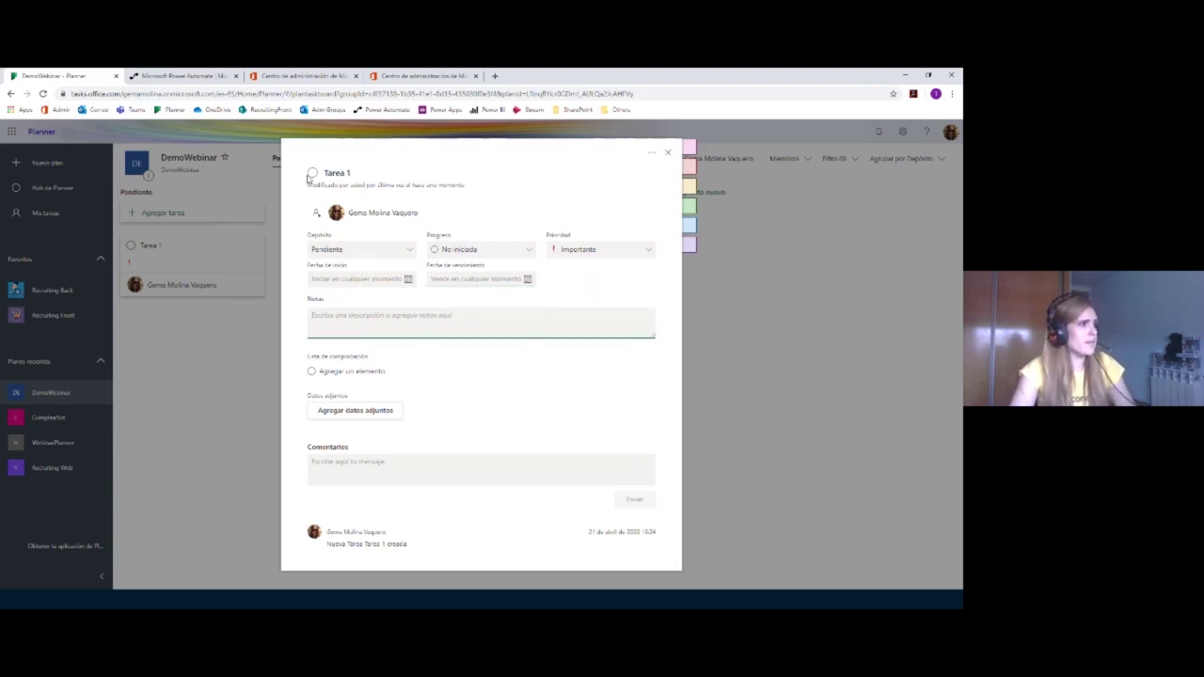
pyautogui.click(318, 216)
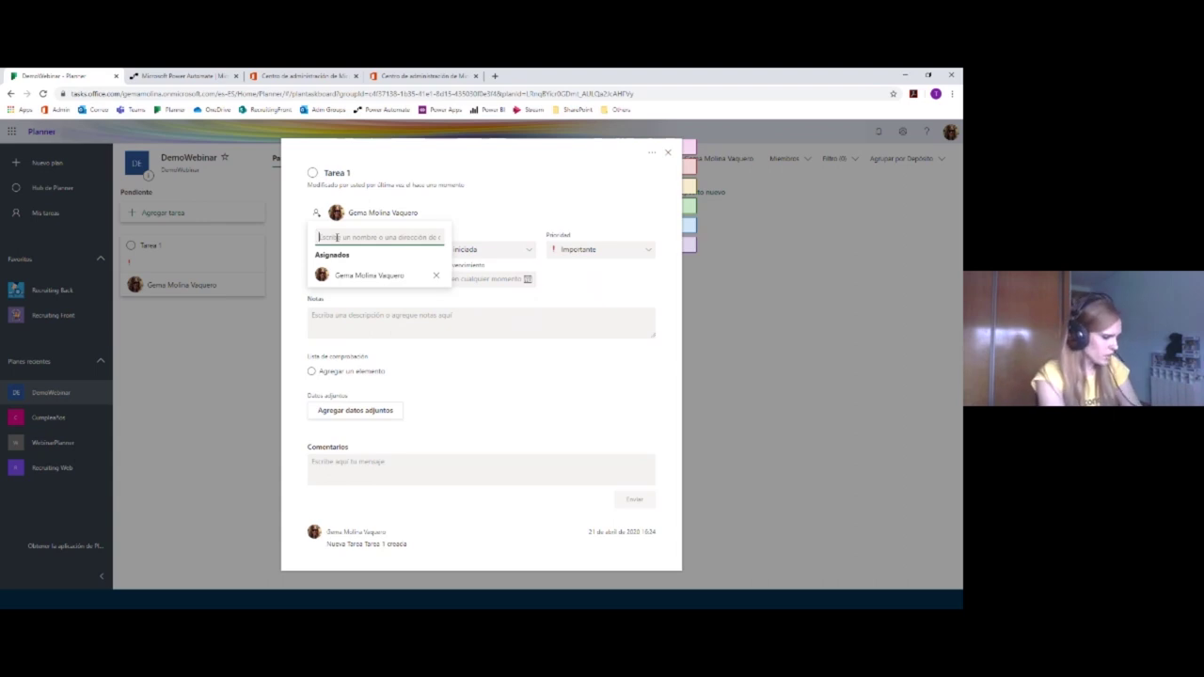
# Step: Assign a second, non-member user to Tarea 1, adding them to the plan
pyautogui.write('Jeff')
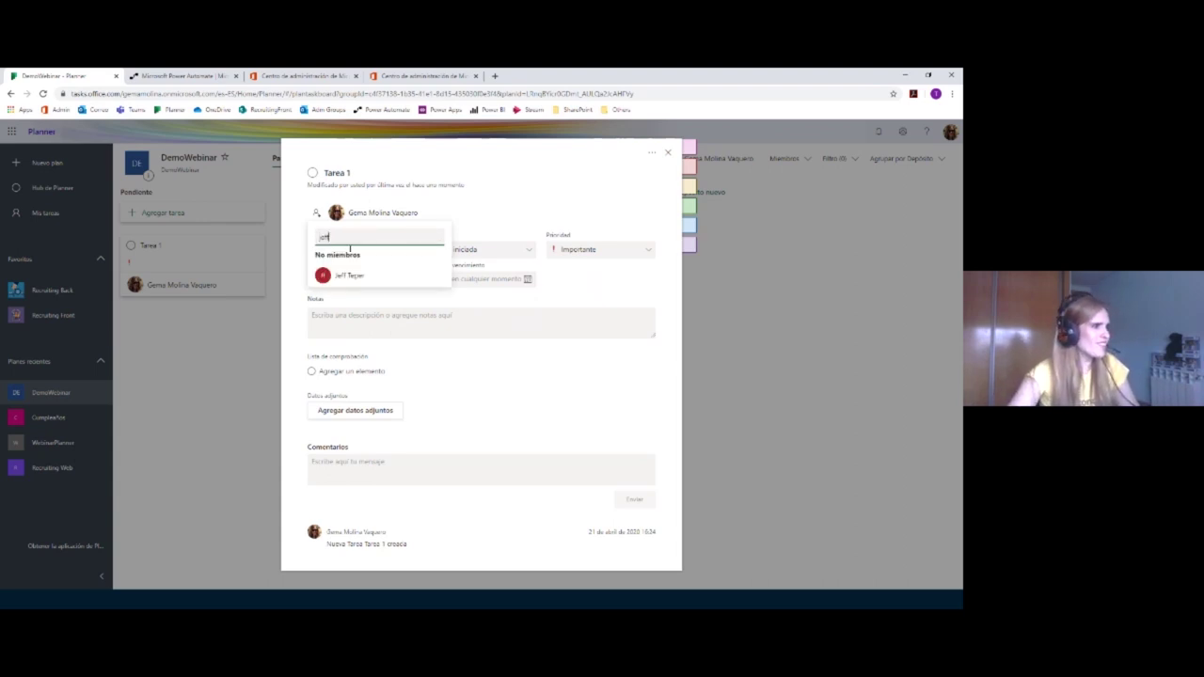
pyautogui.click(346, 275)
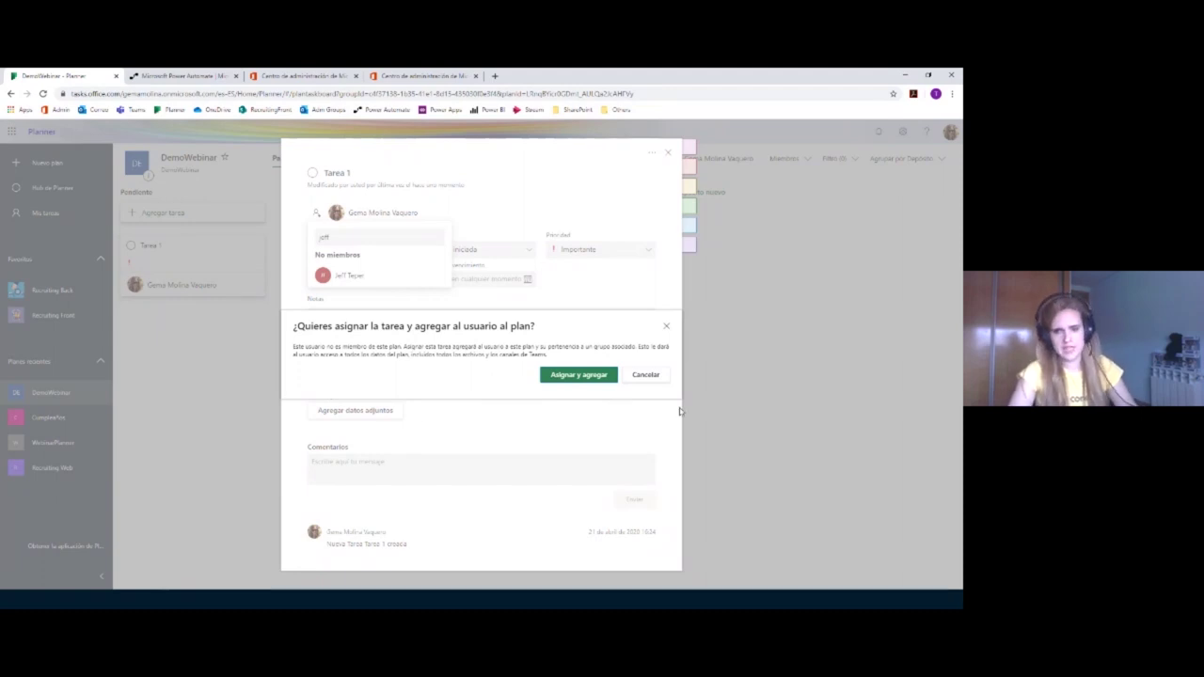
pyautogui.click(578, 374)
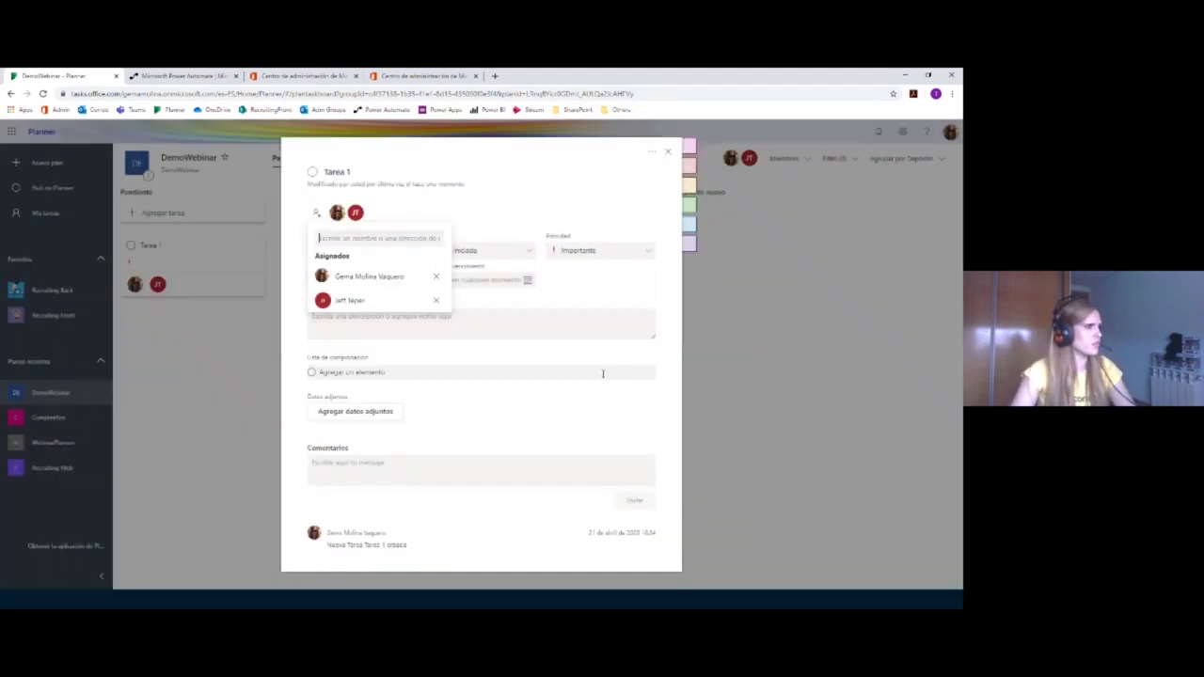
pyautogui.click(388, 201)
# Step: Leave Tarea 1's notes empty after a test character, then switch to Outlook
pyautogui.click(349, 324)
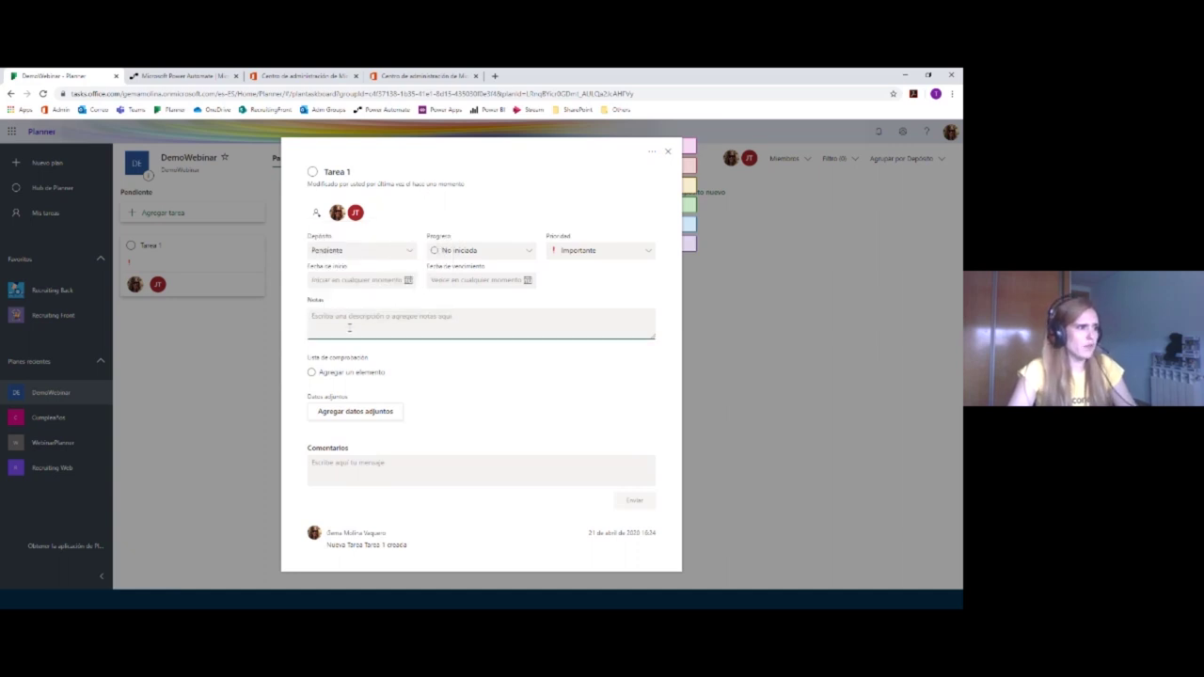
pyautogui.write('d')
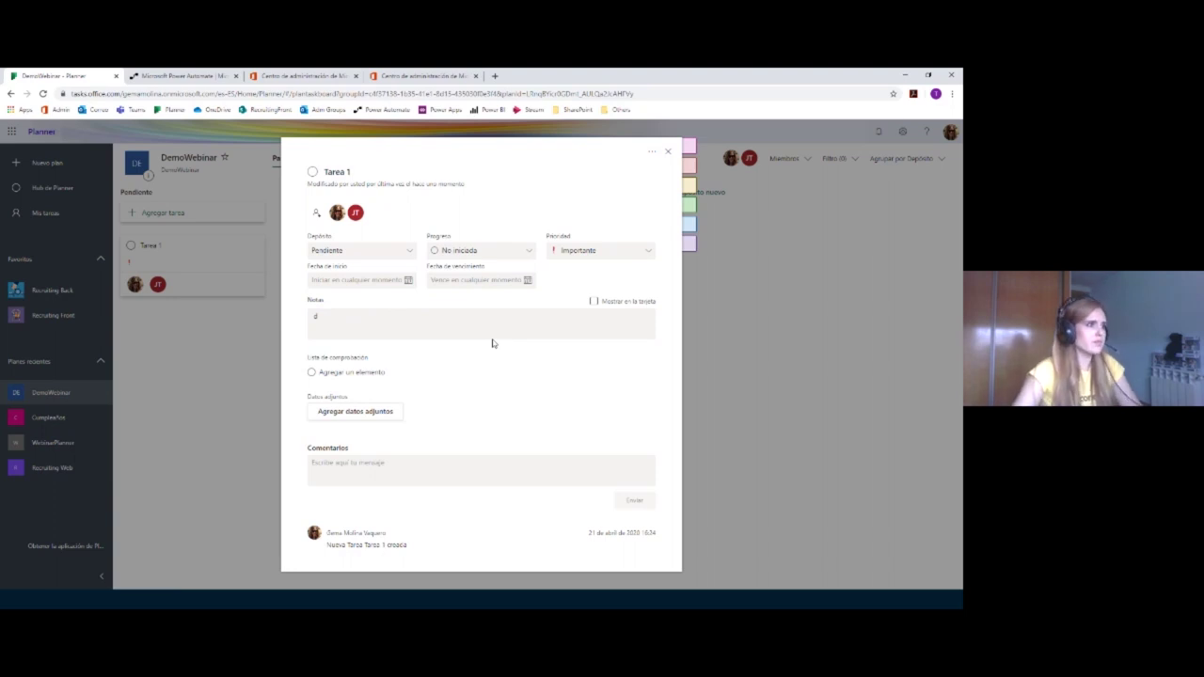
pyautogui.click(515, 328)
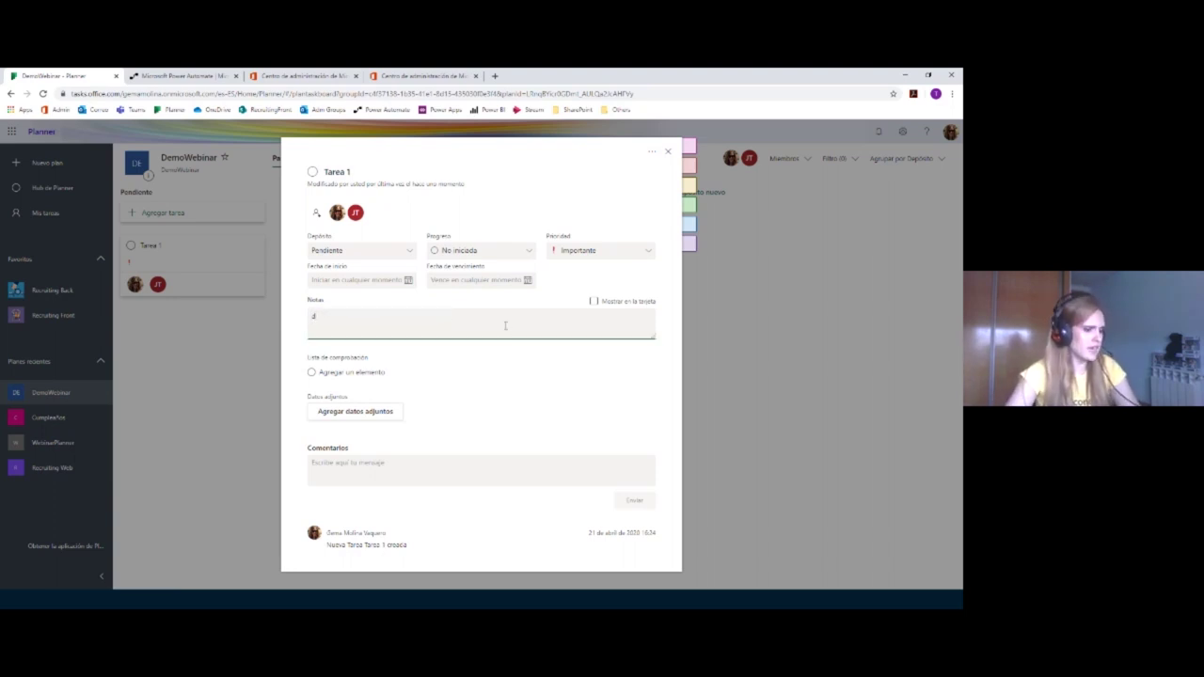
pyautogui.press('BackSpace')
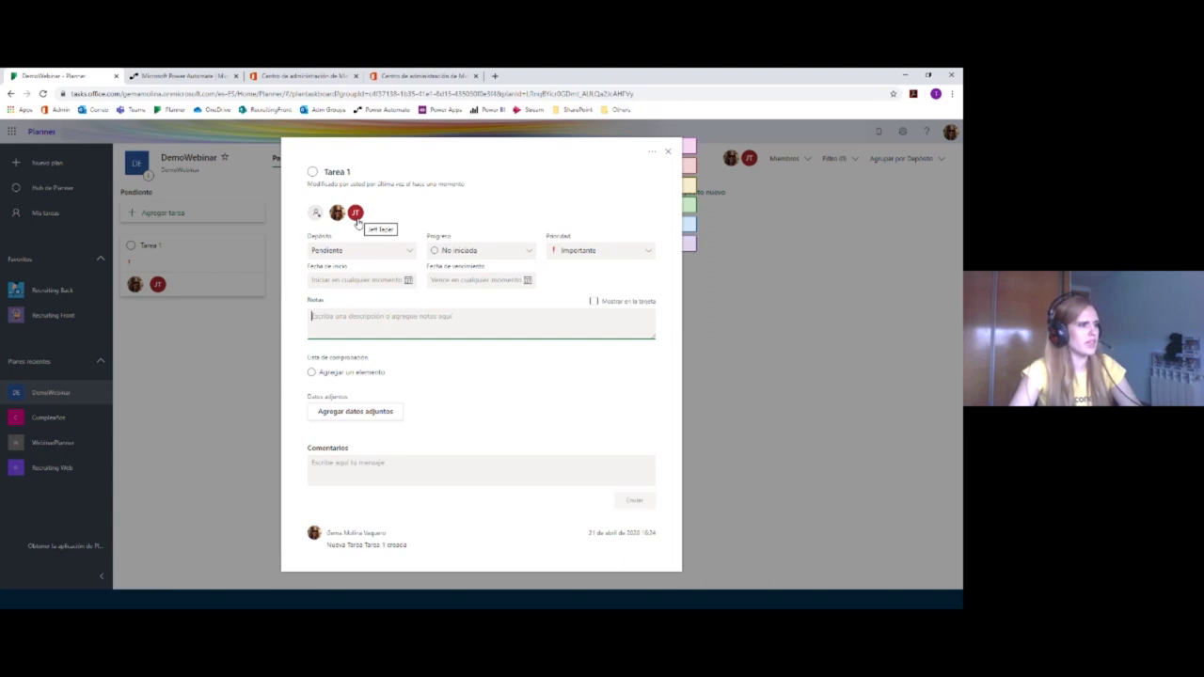
pyautogui.click(377, 329)
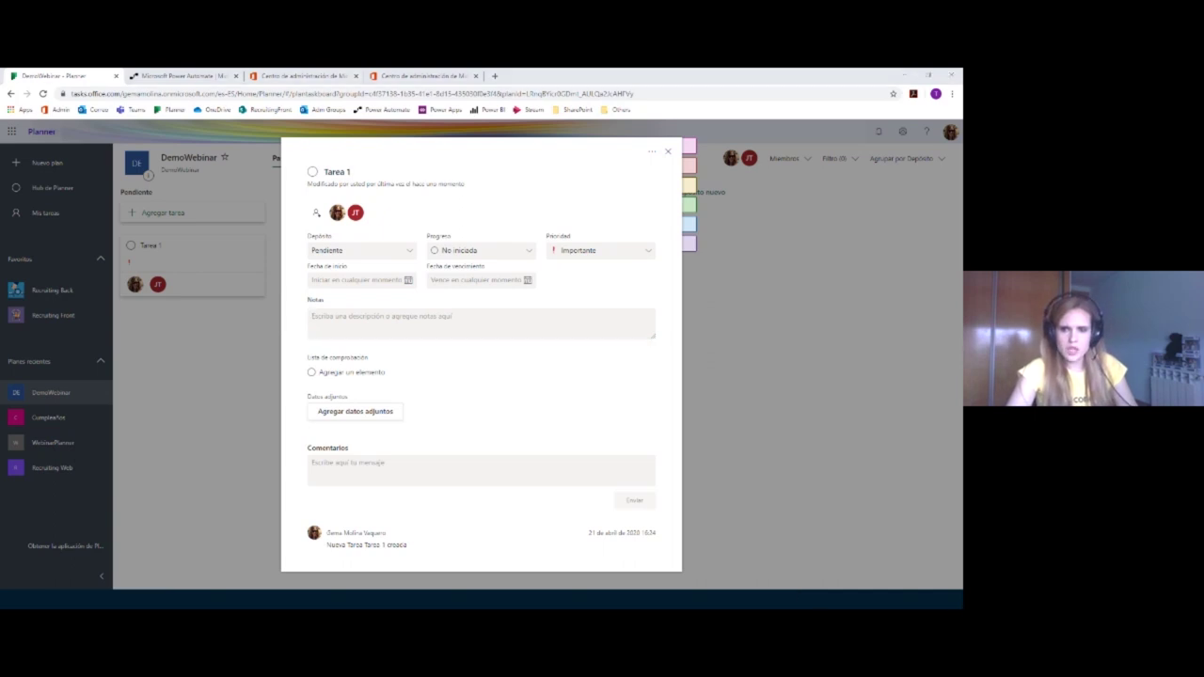
pyautogui.hotkey('alt', 'Tab')
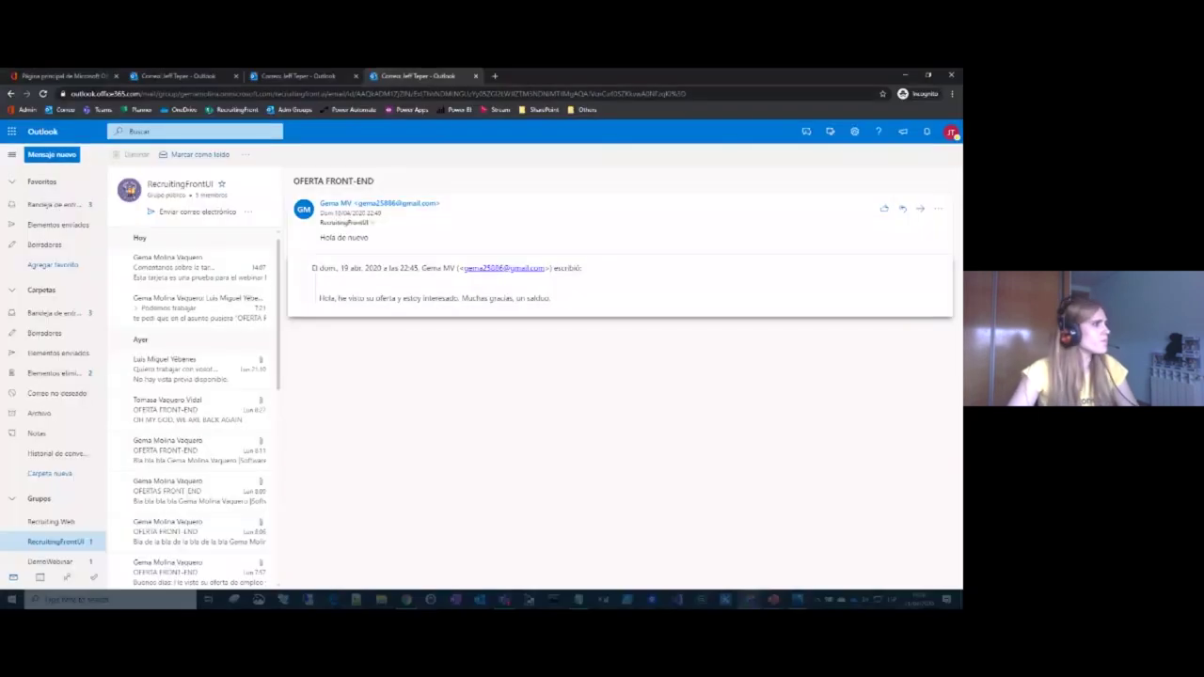
# Step: Open the latest 'Se le ha asignado una tarea.' email in the inbox and show its blocked content
pyautogui.click(54, 204)
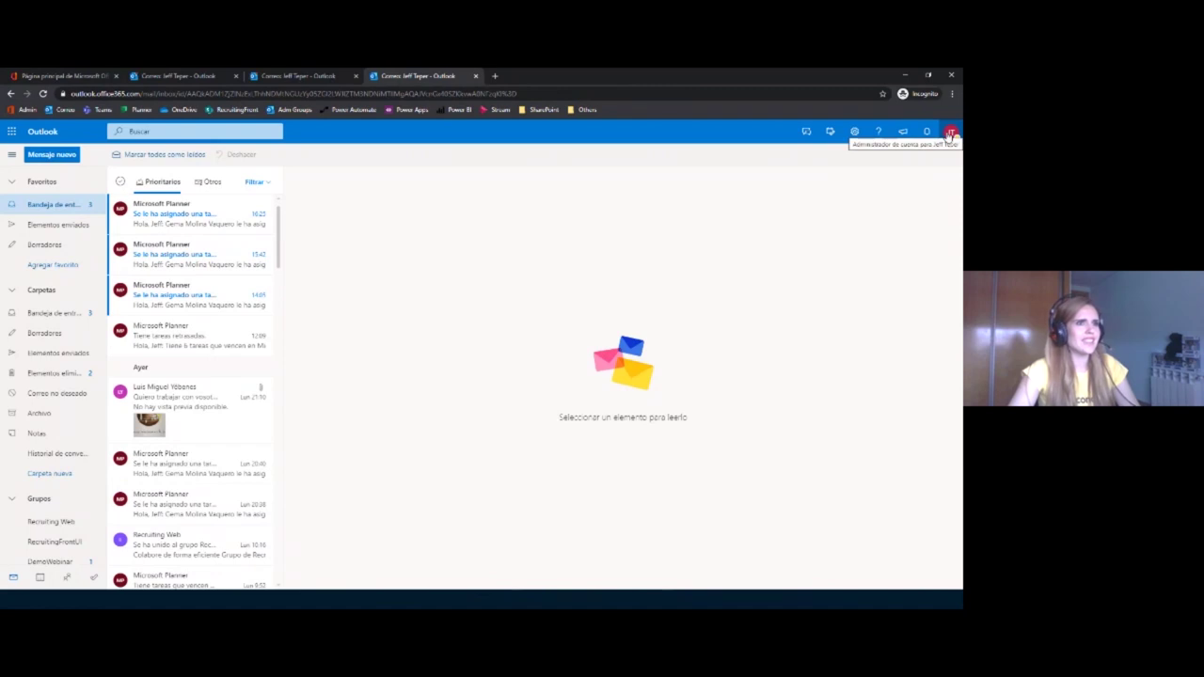
pyautogui.click(206, 230)
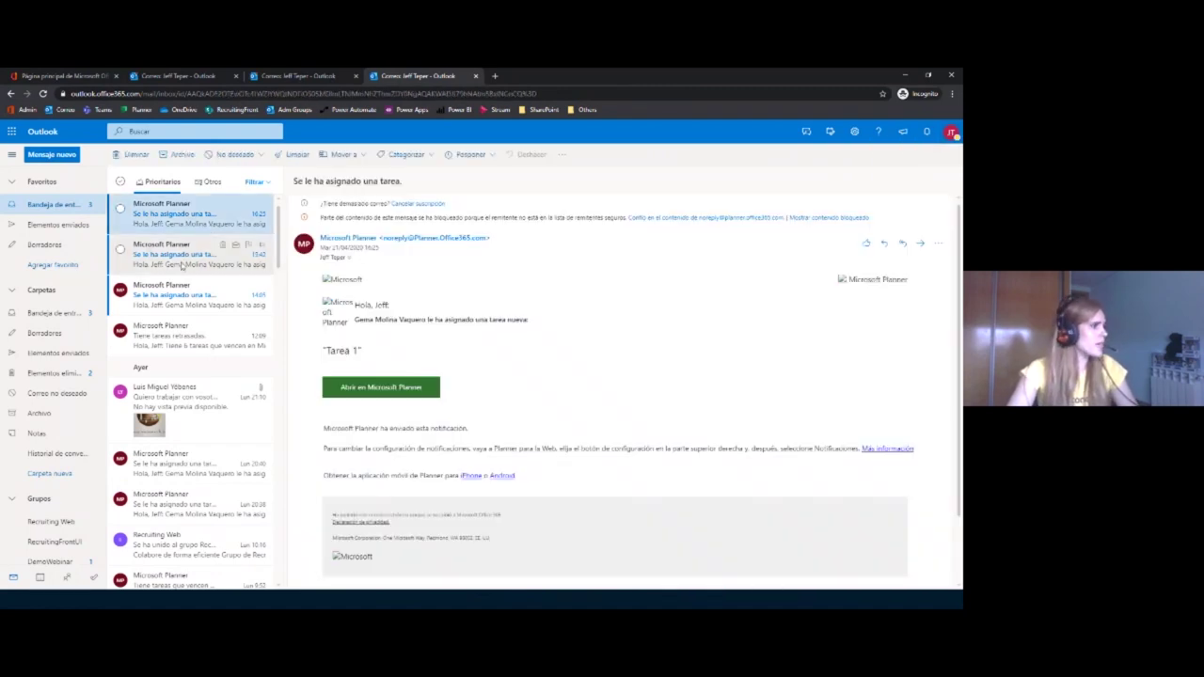
pyautogui.click(197, 299)
pyautogui.click(199, 227)
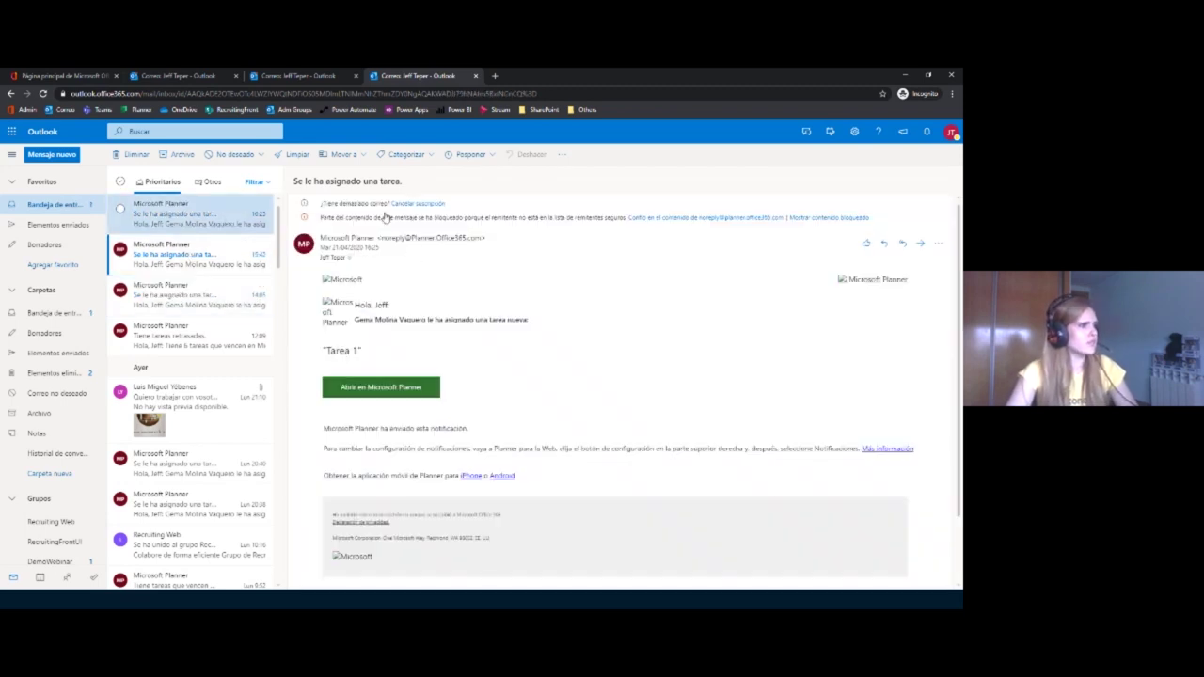
pyautogui.click(668, 218)
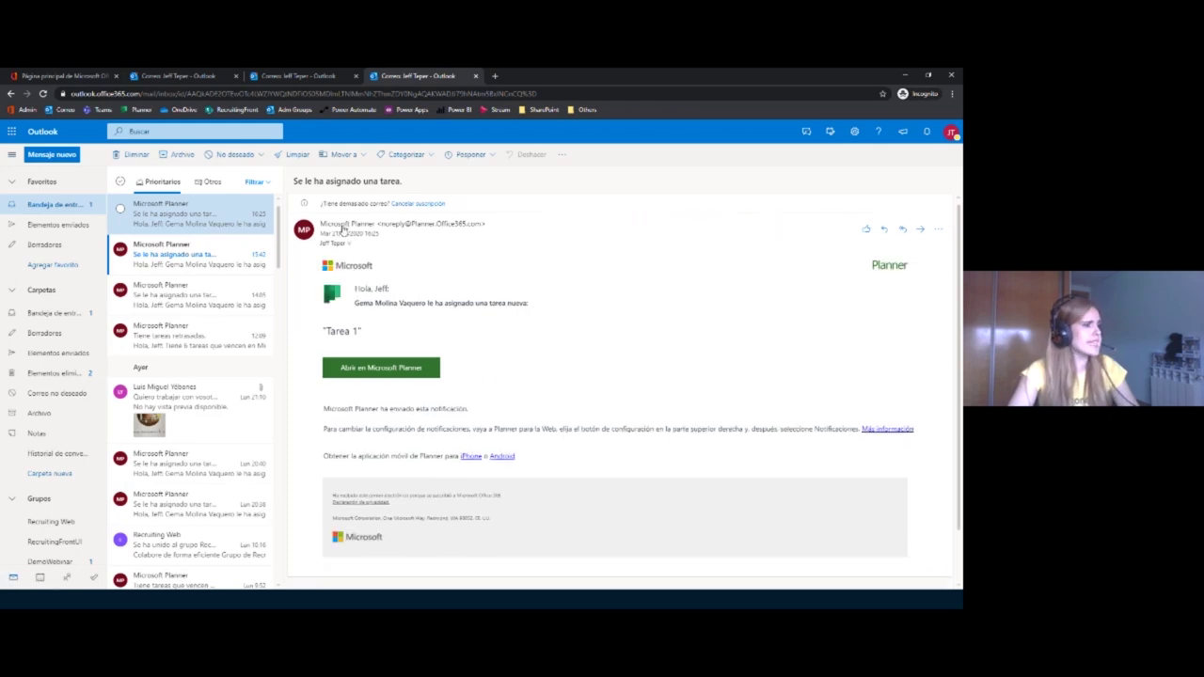
pyautogui.doubleClick(340, 330)
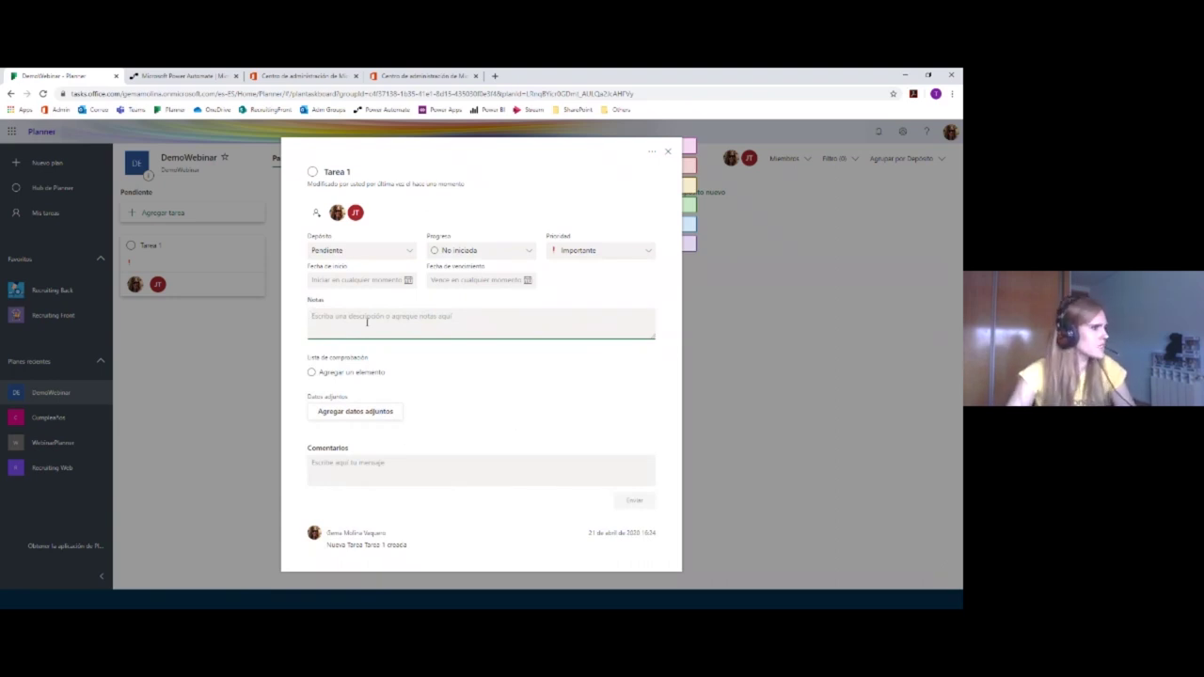
# Step: Add checklist items 'Paso 1' and 'Paso 2' to Tarea 1 and tick both
pyautogui.click(377, 370)
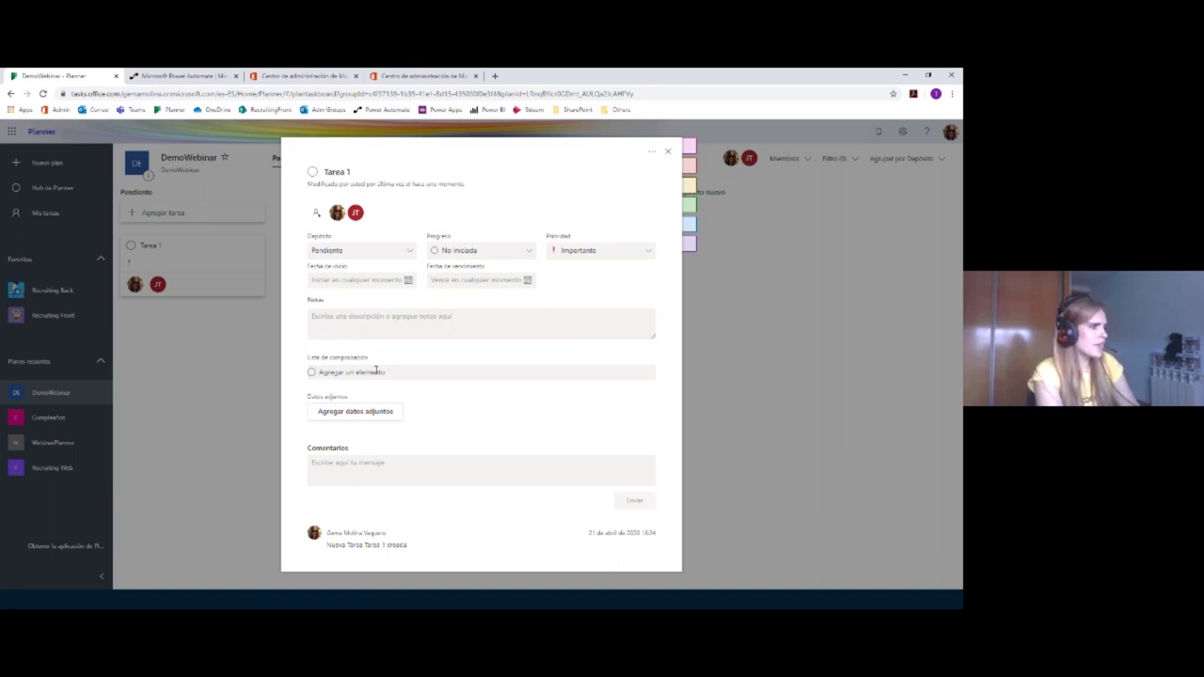
pyautogui.write('Paso ')
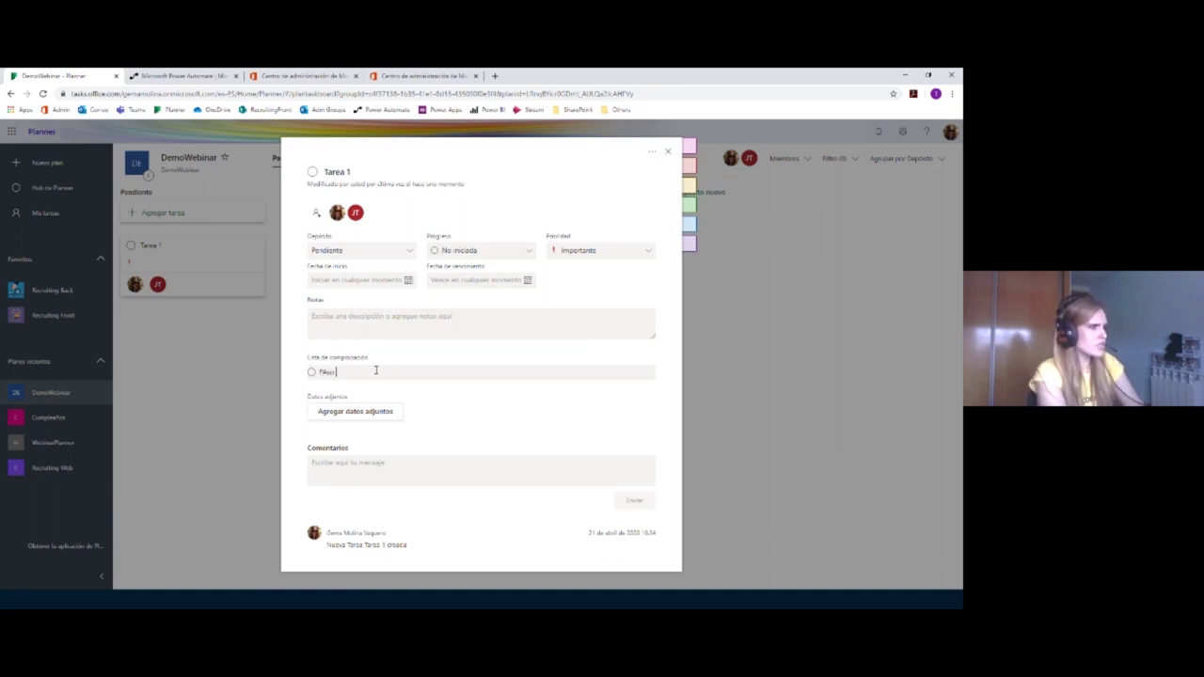
pyautogui.write('1')
pyautogui.press('Return')
pyautogui.write('Paso ')
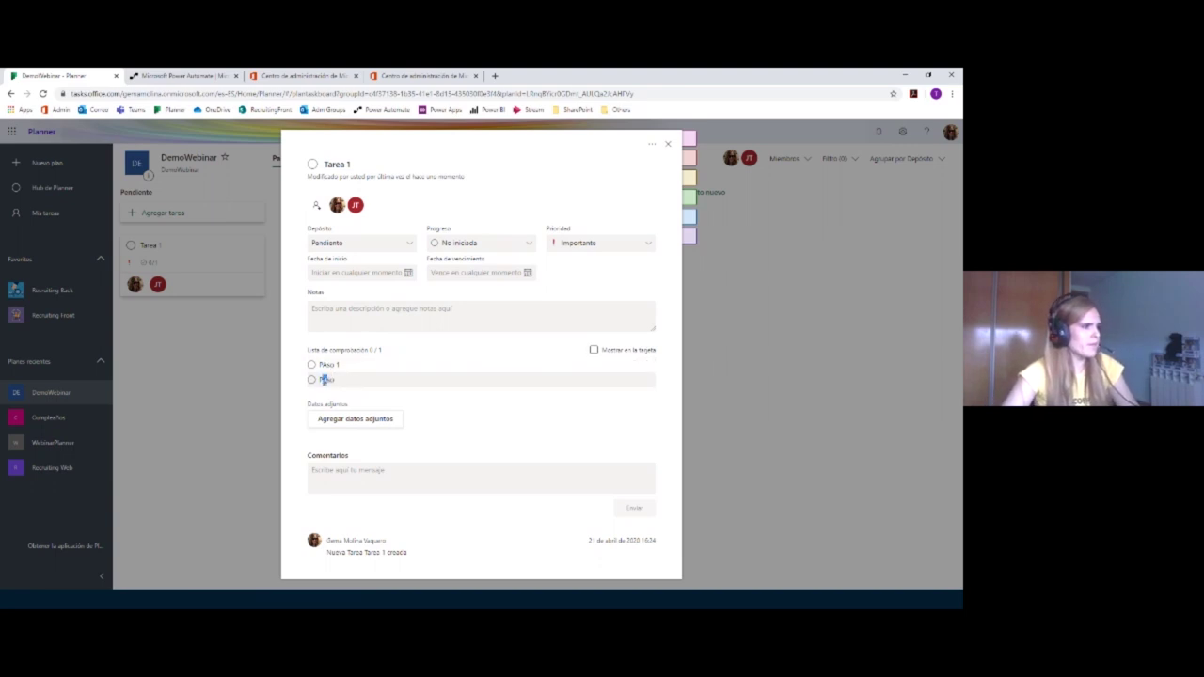
pyautogui.write('2')
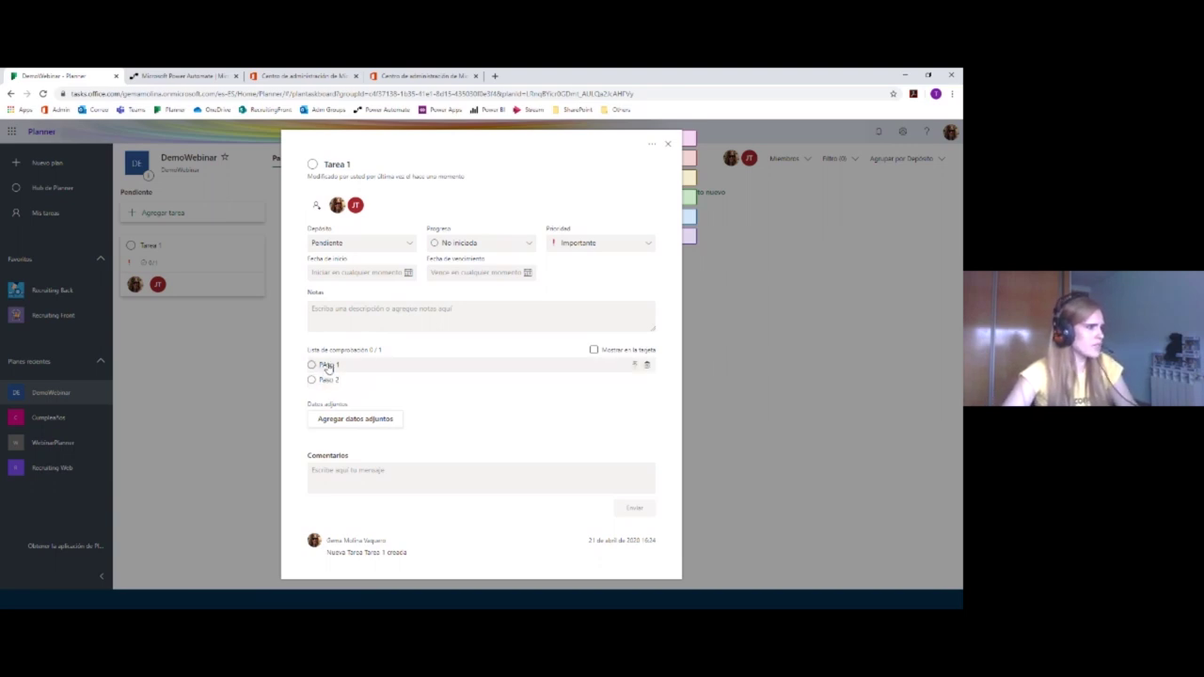
pyautogui.click(328, 363)
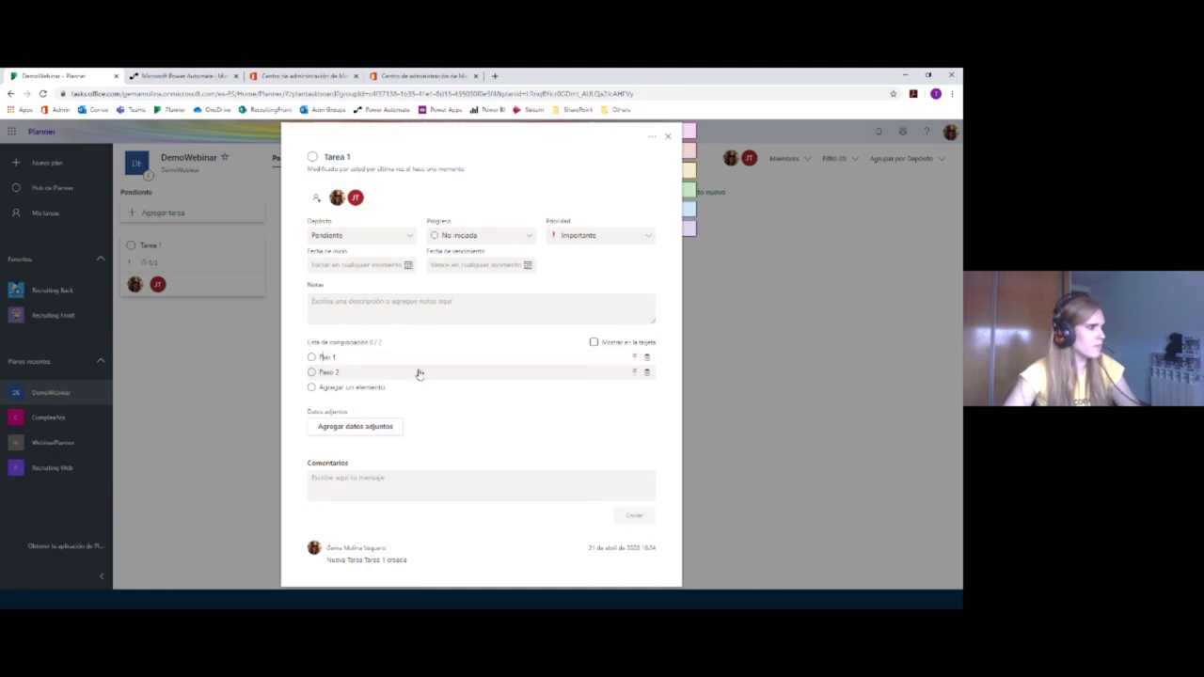
pyautogui.click(311, 359)
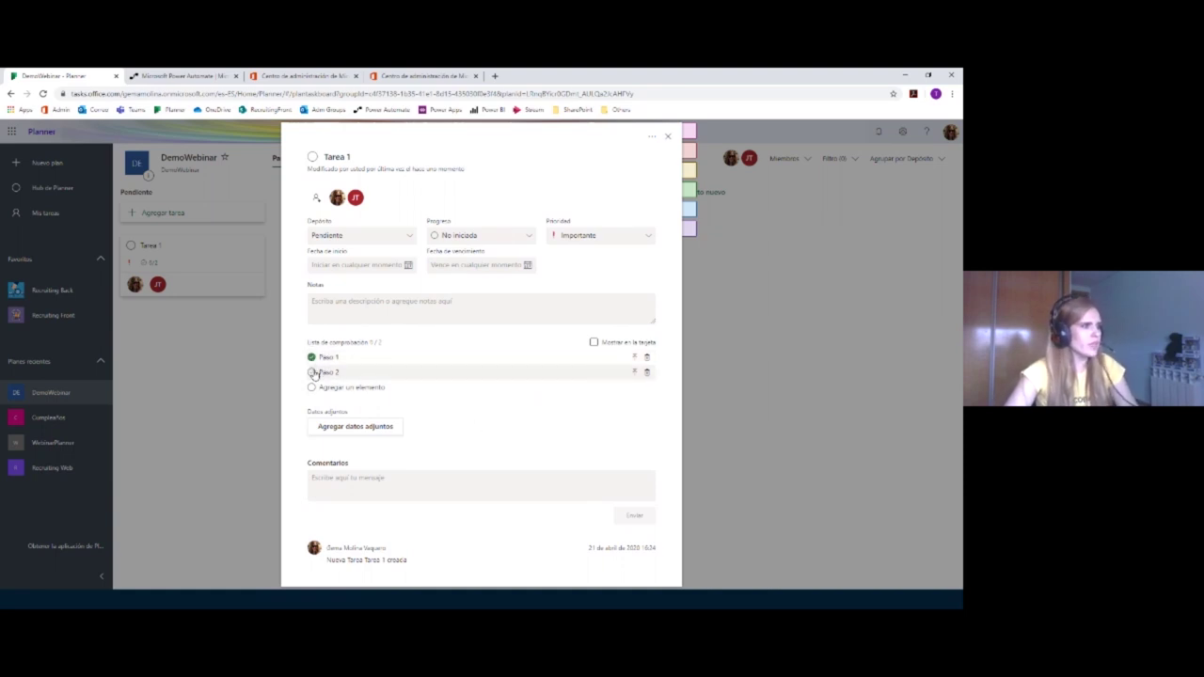
pyautogui.click(312, 373)
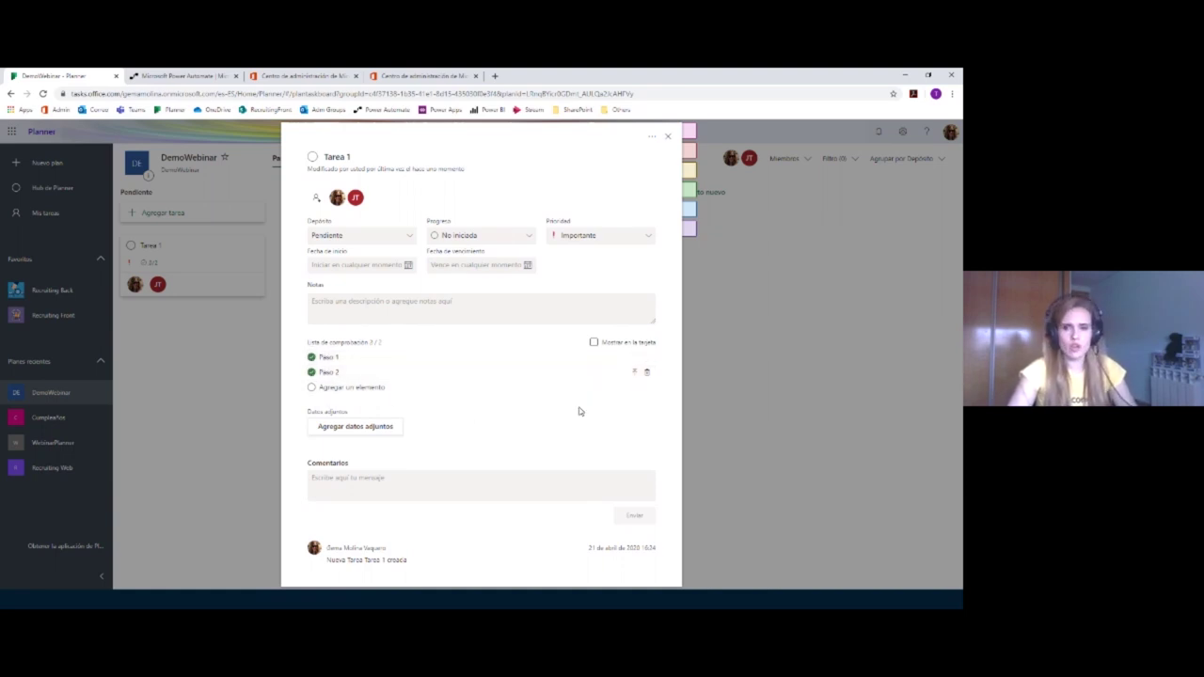
# Step: Attach Oferta PLAIN CONCEPTS.pdf from the Material presentación folder to Tarea 1
pyautogui.click(379, 428)
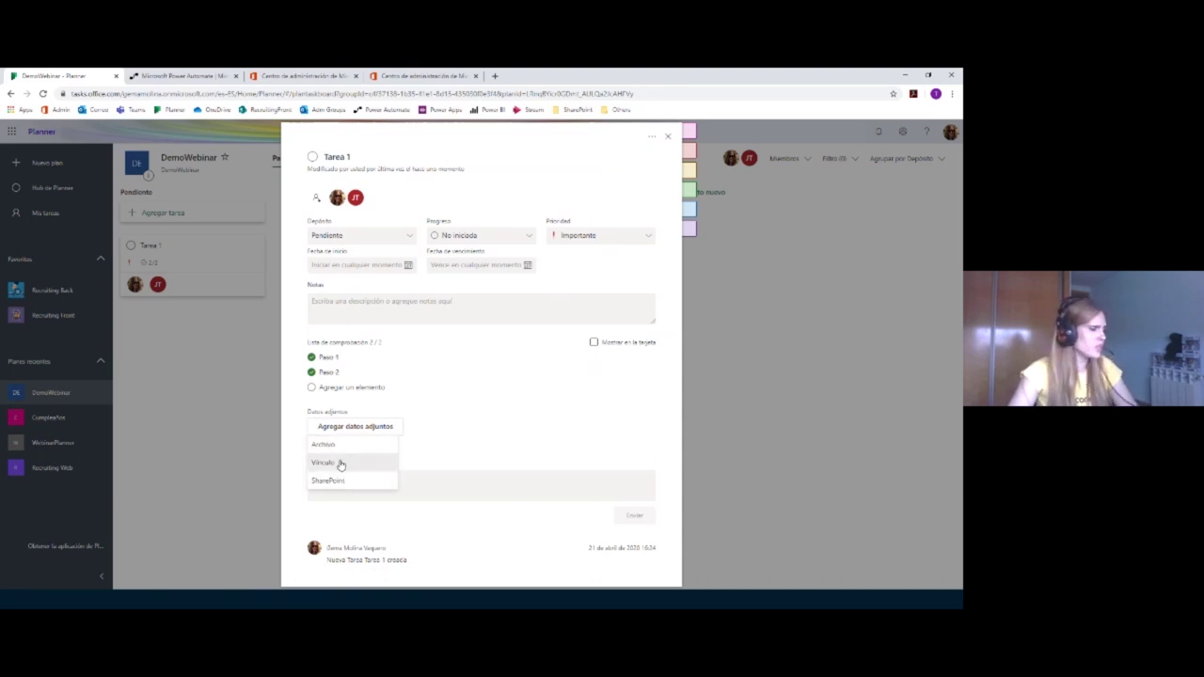
pyautogui.click(349, 445)
pyautogui.doubleClick(183, 155)
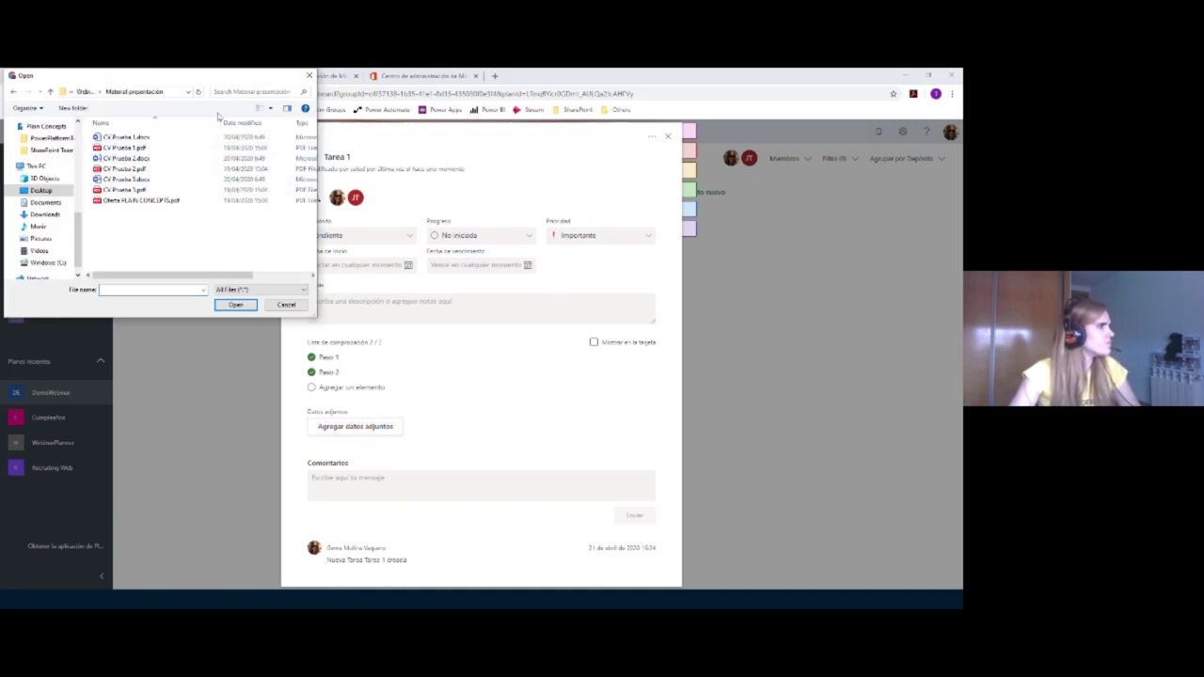
pyautogui.click(235, 201)
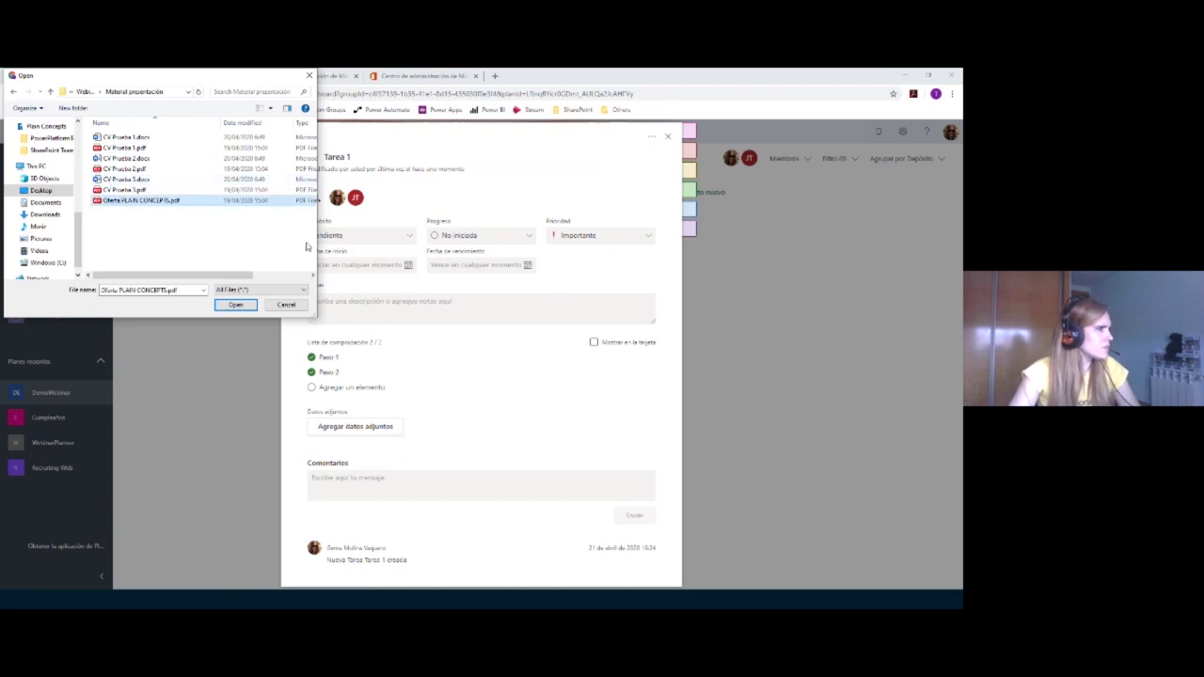
pyautogui.click(235, 305)
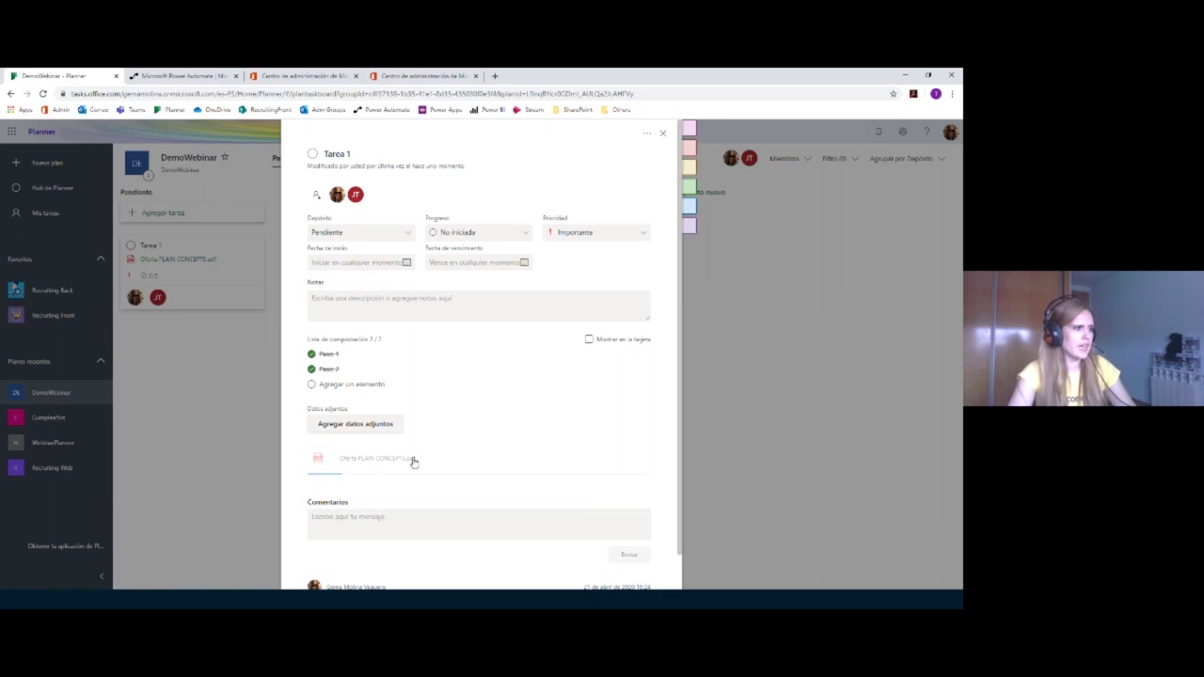
pyautogui.click(363, 515)
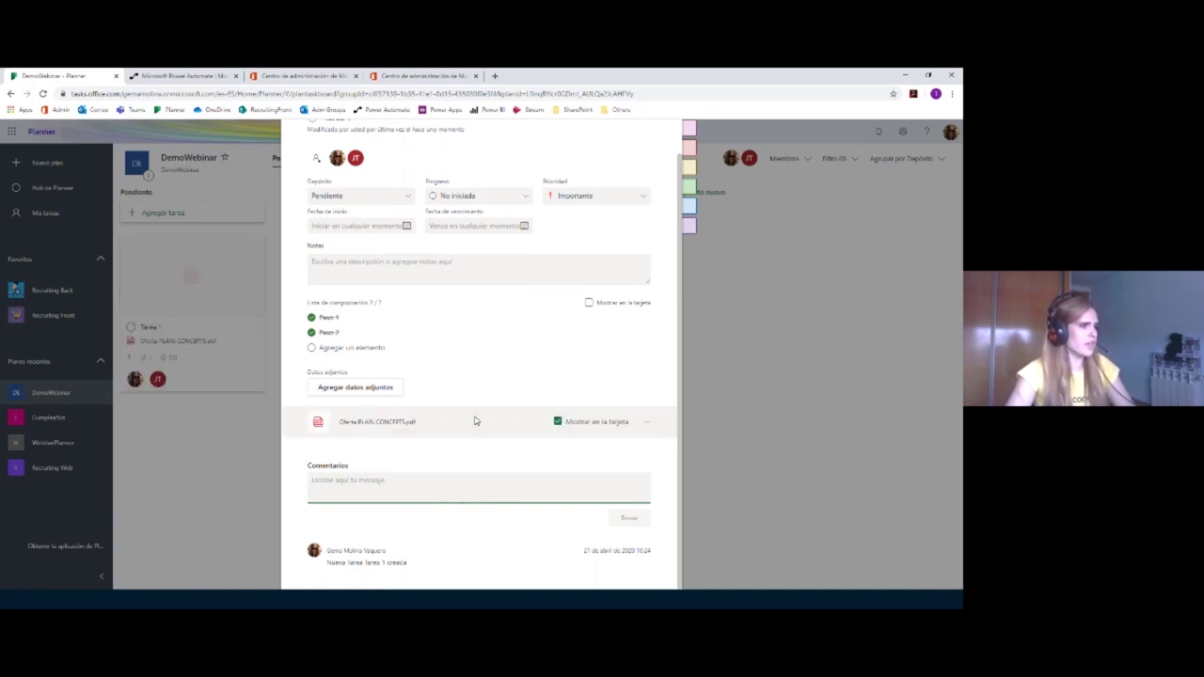
# Step: Apply the pink Fase 1 label to Tarea 1 and close its details
pyautogui.scroll(1, 475, 420)
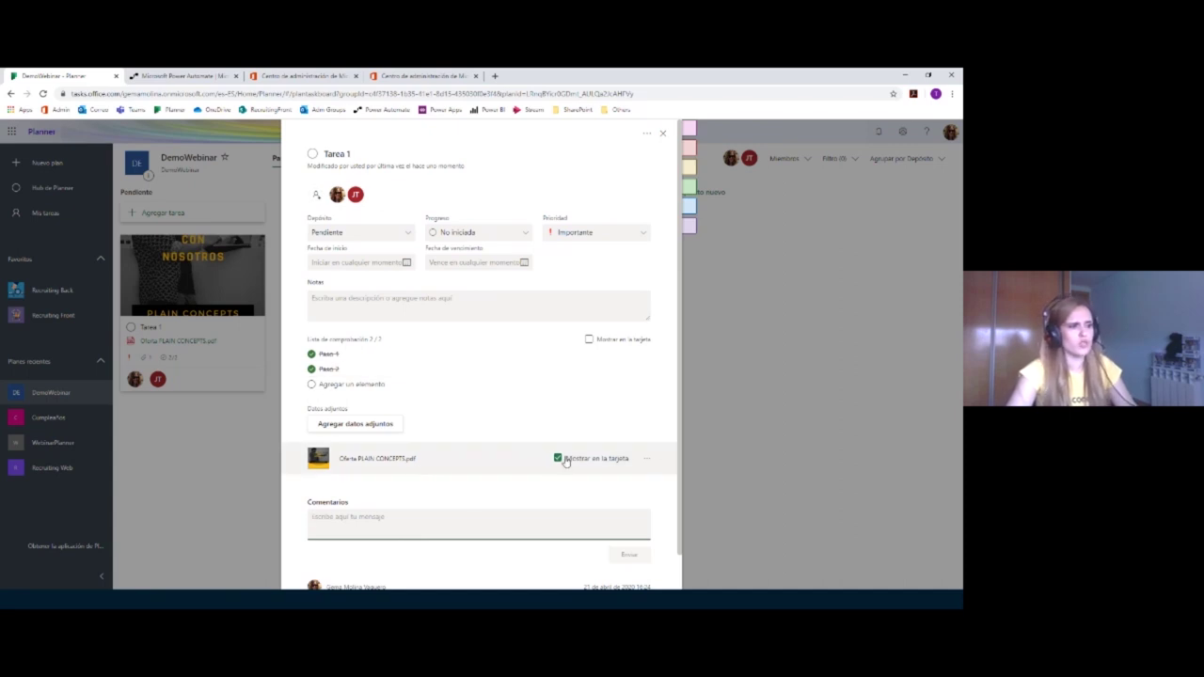
pyautogui.click(589, 339)
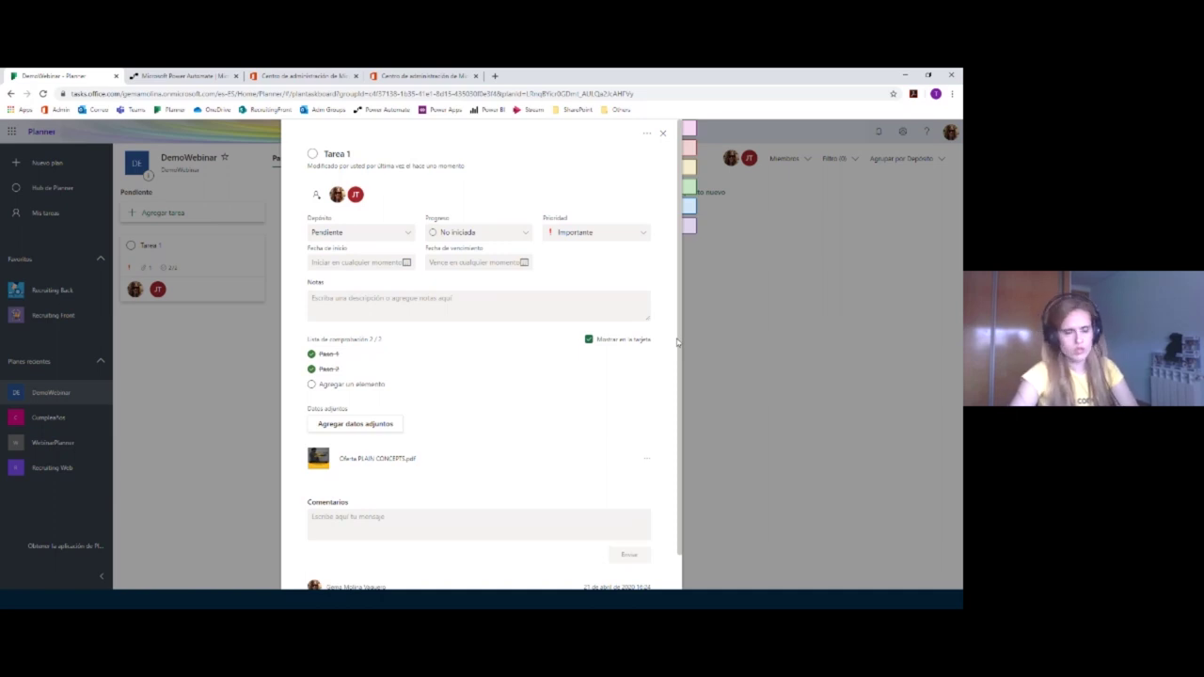
pyautogui.moveTo(715, 141)
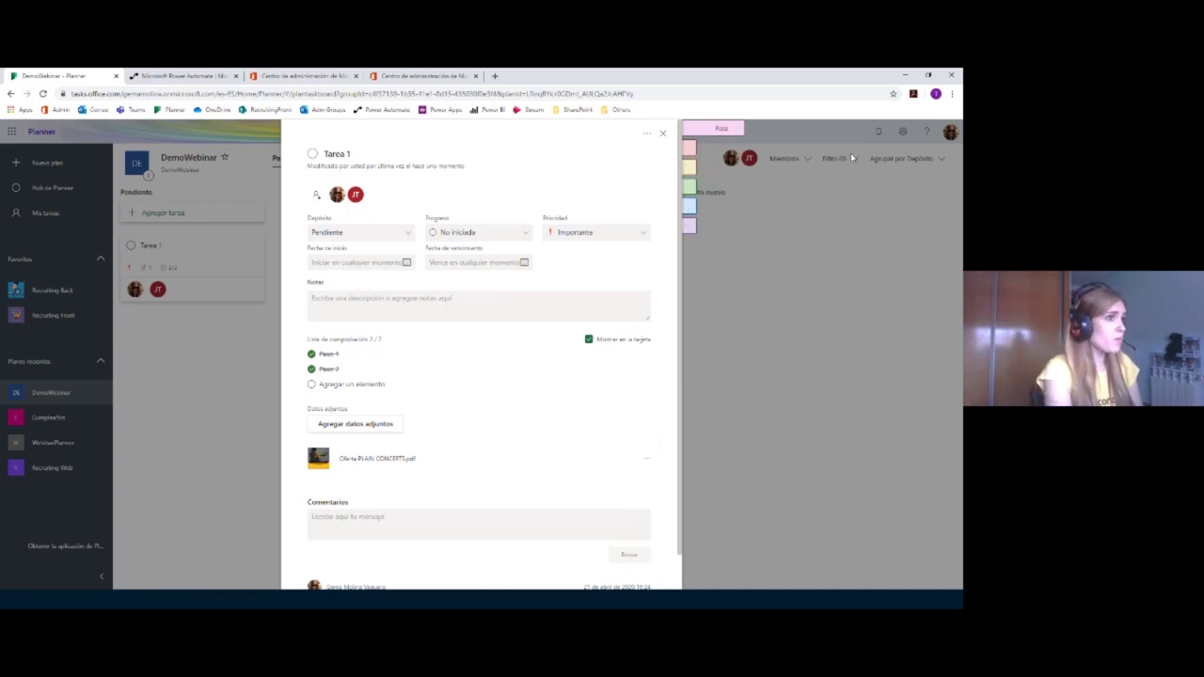
pyautogui.write('A')
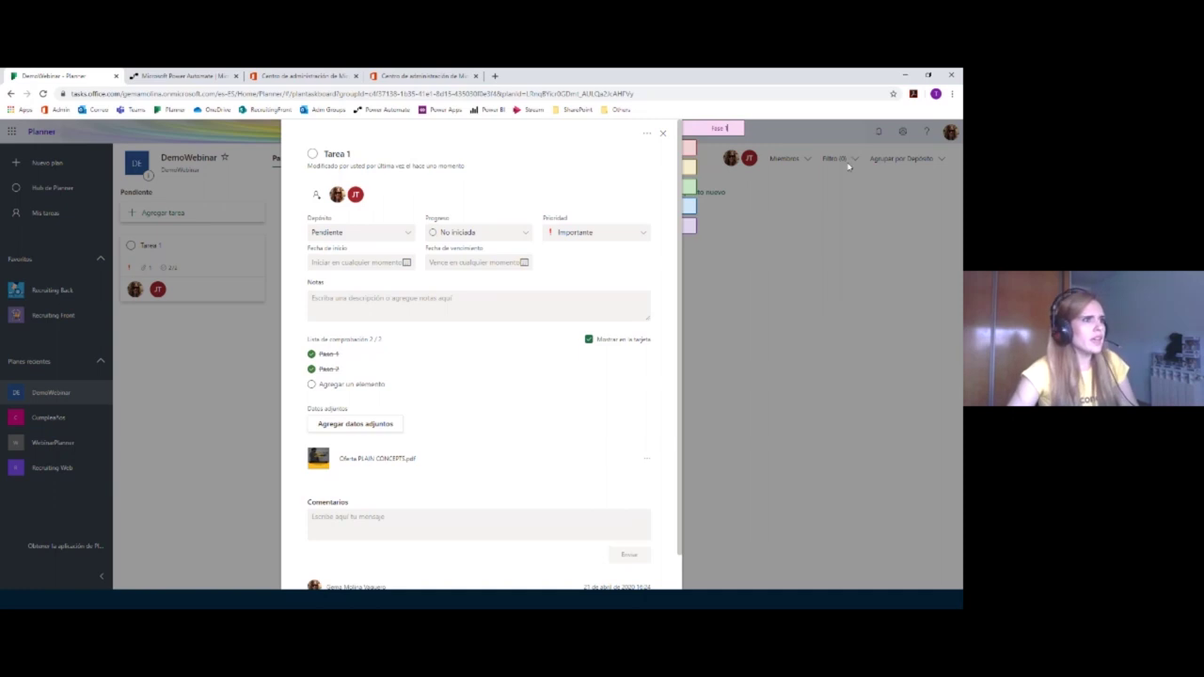
pyautogui.click(719, 129)
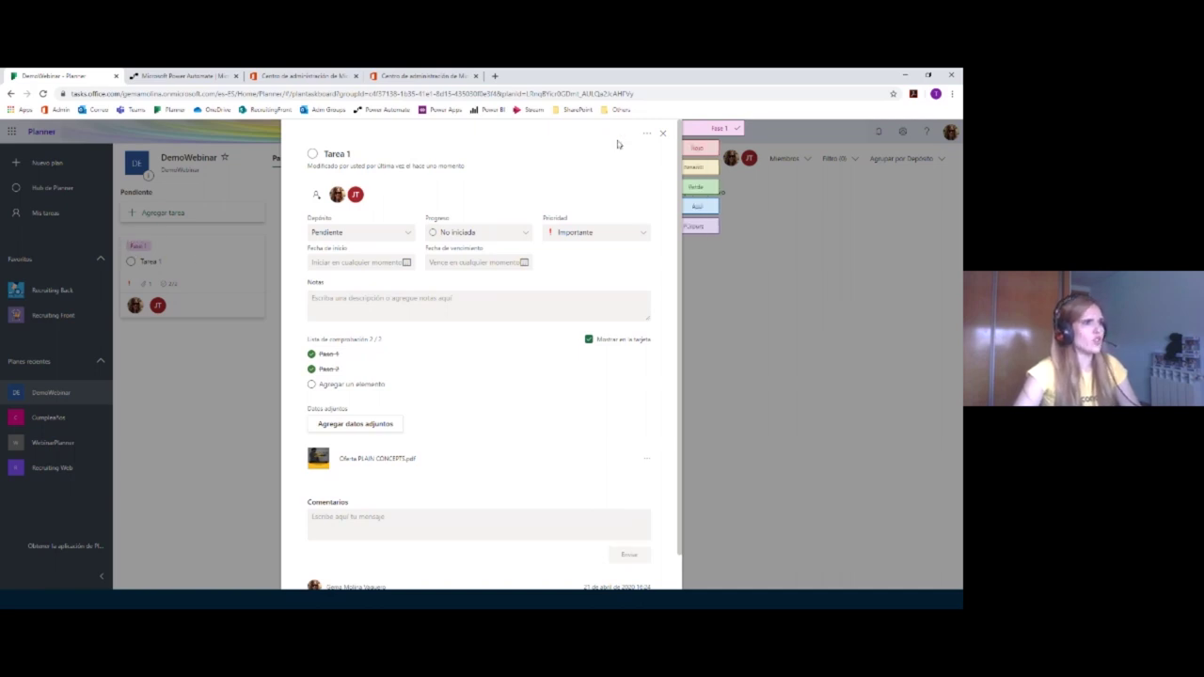
pyautogui.click(663, 133)
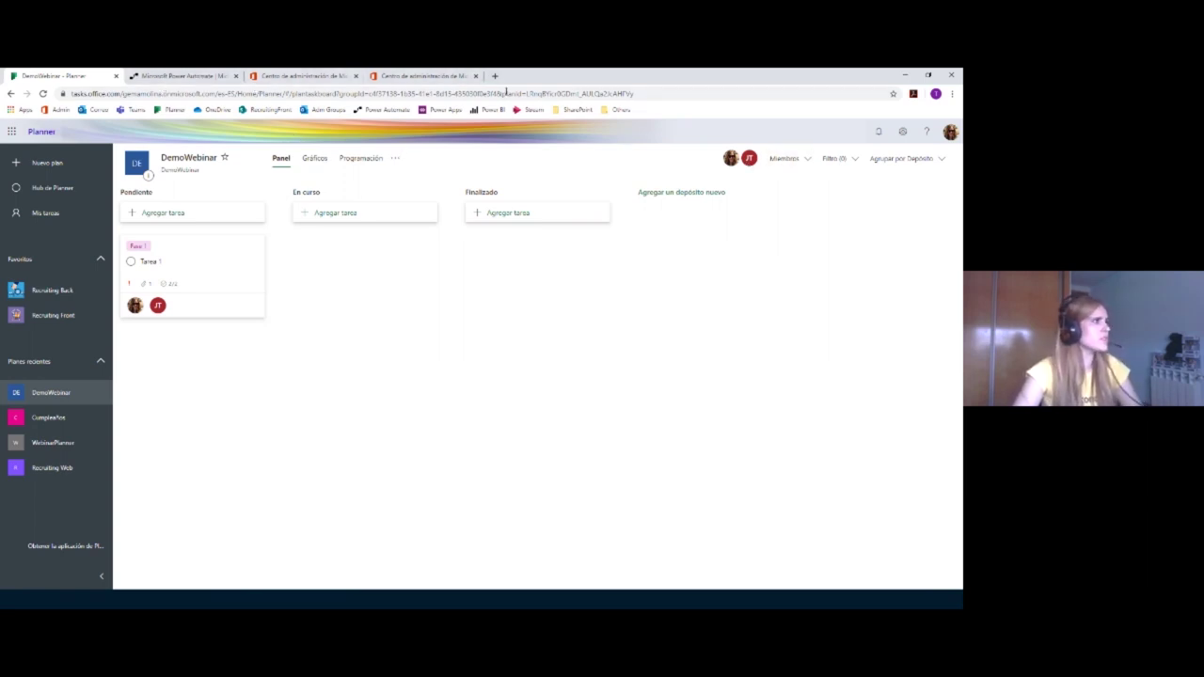
# Step: In the Outlook mailbox, expand Grupos, show all groups and go to Administrar grupos
pyautogui.click(96, 109)
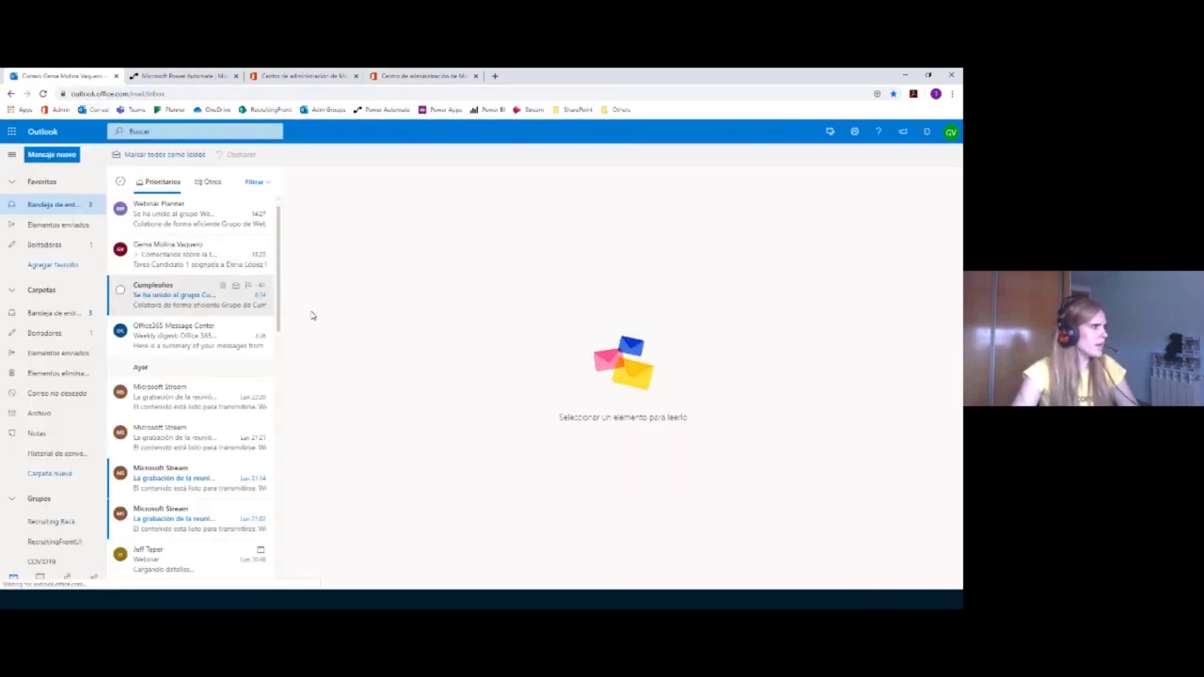
pyautogui.scroll(-2, 47, 452)
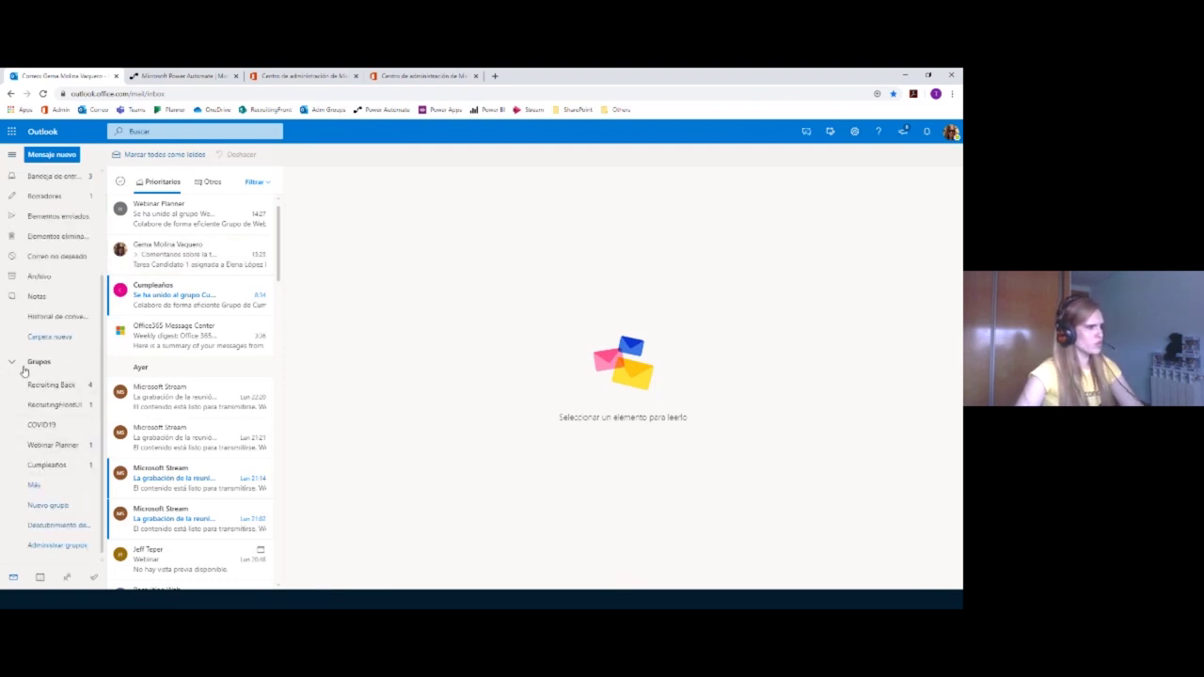
pyautogui.scroll(3, 12, 371)
pyautogui.click(36, 497)
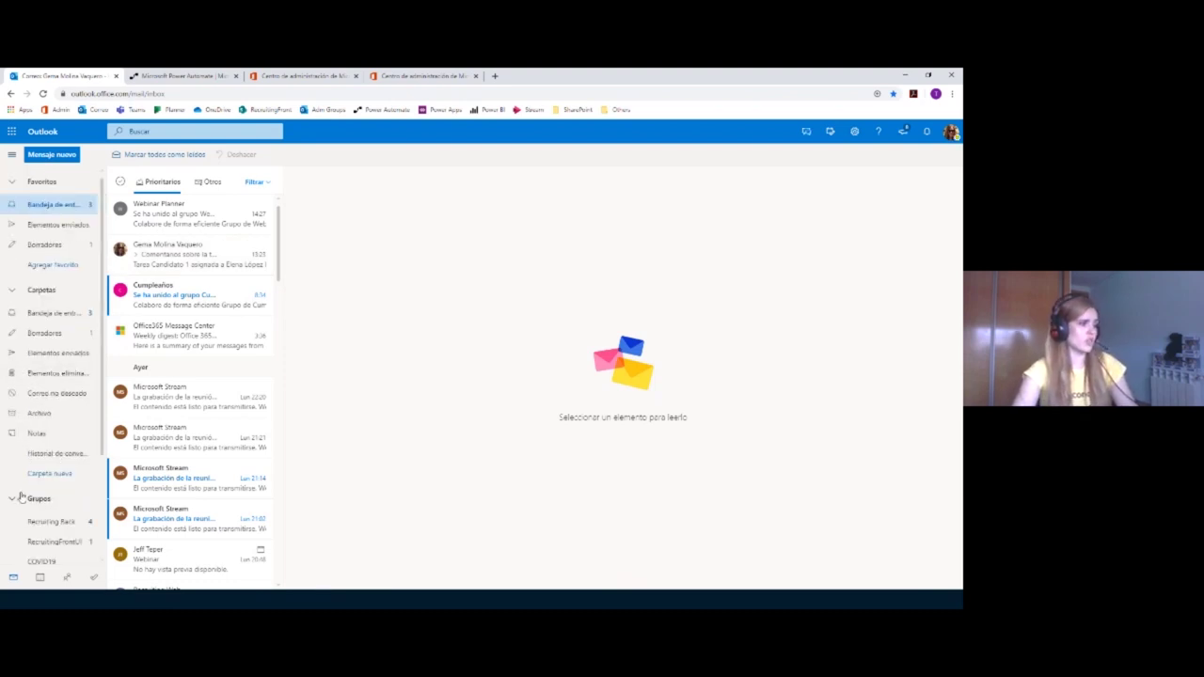
pyautogui.scroll(-3, 27, 493)
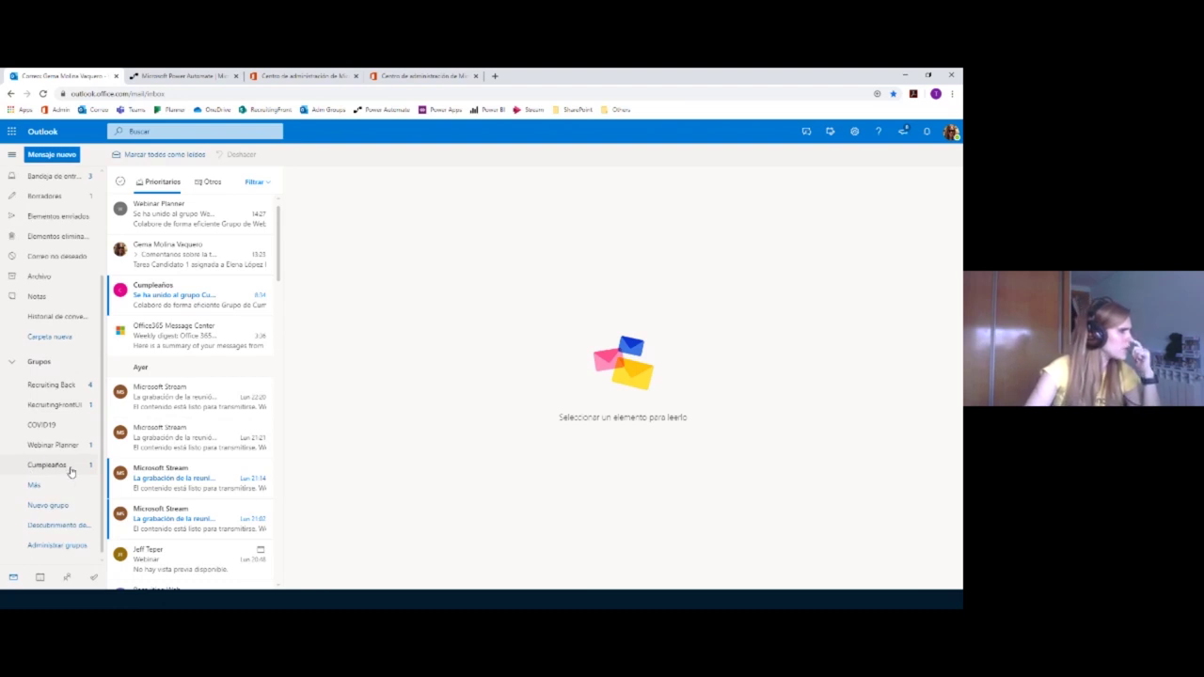
pyautogui.click(80, 490)
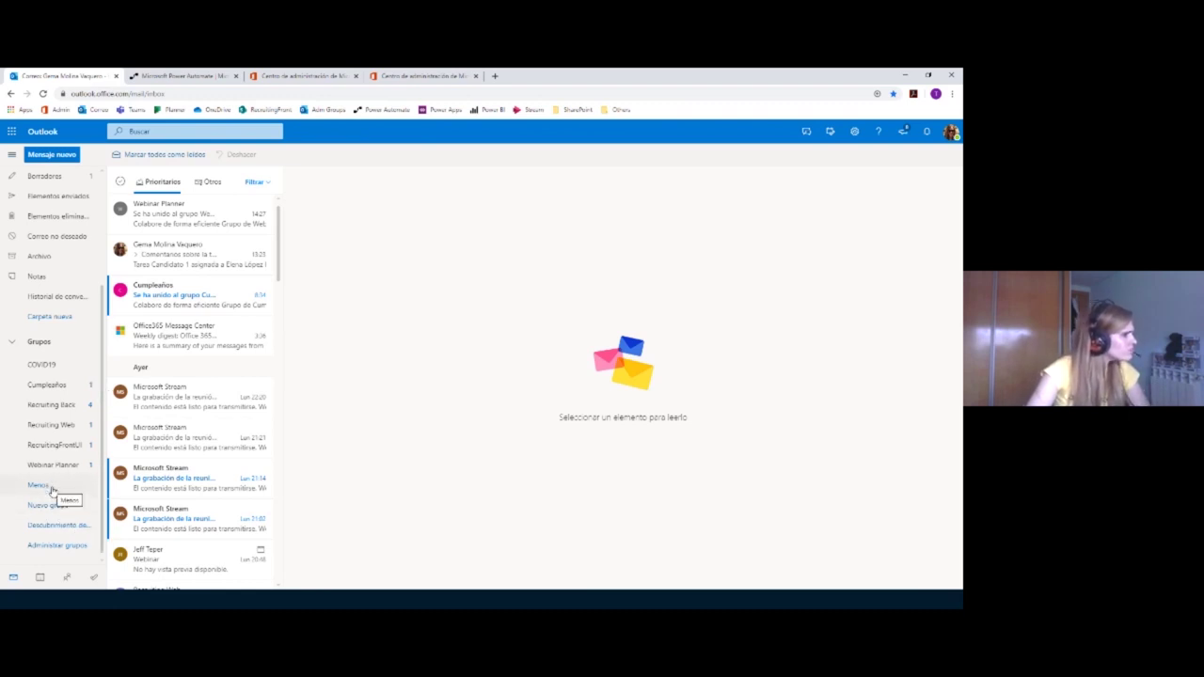
pyautogui.scroll(1, 47, 494)
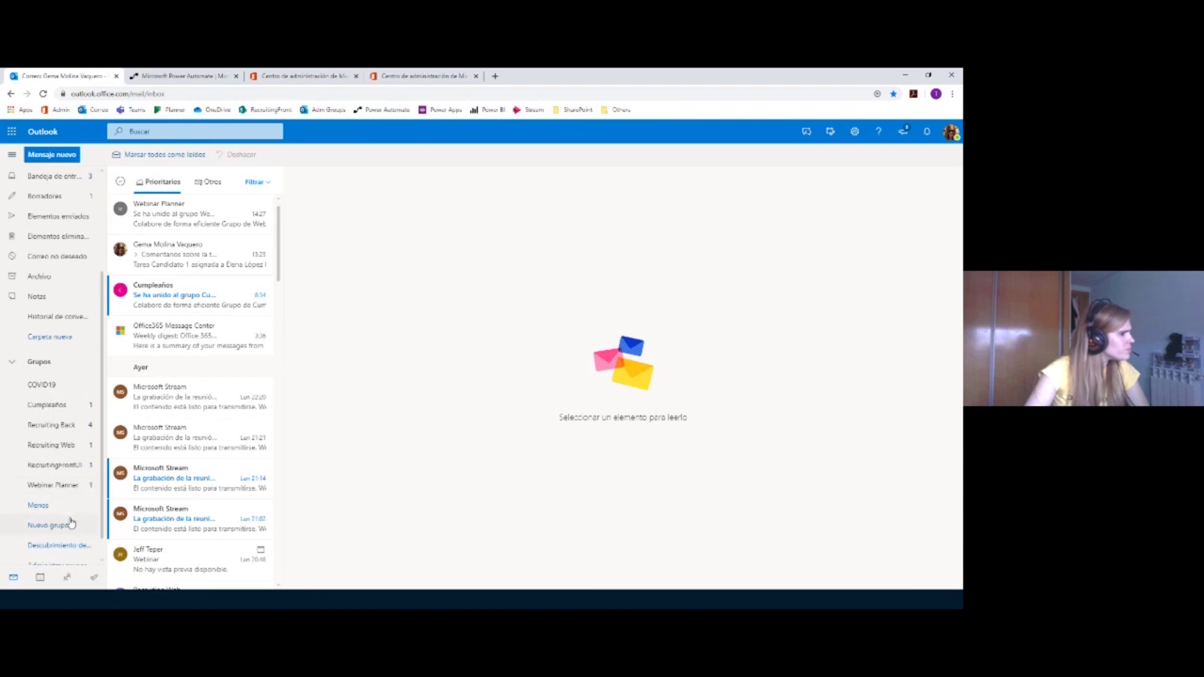
pyautogui.scroll(-1, 85, 503)
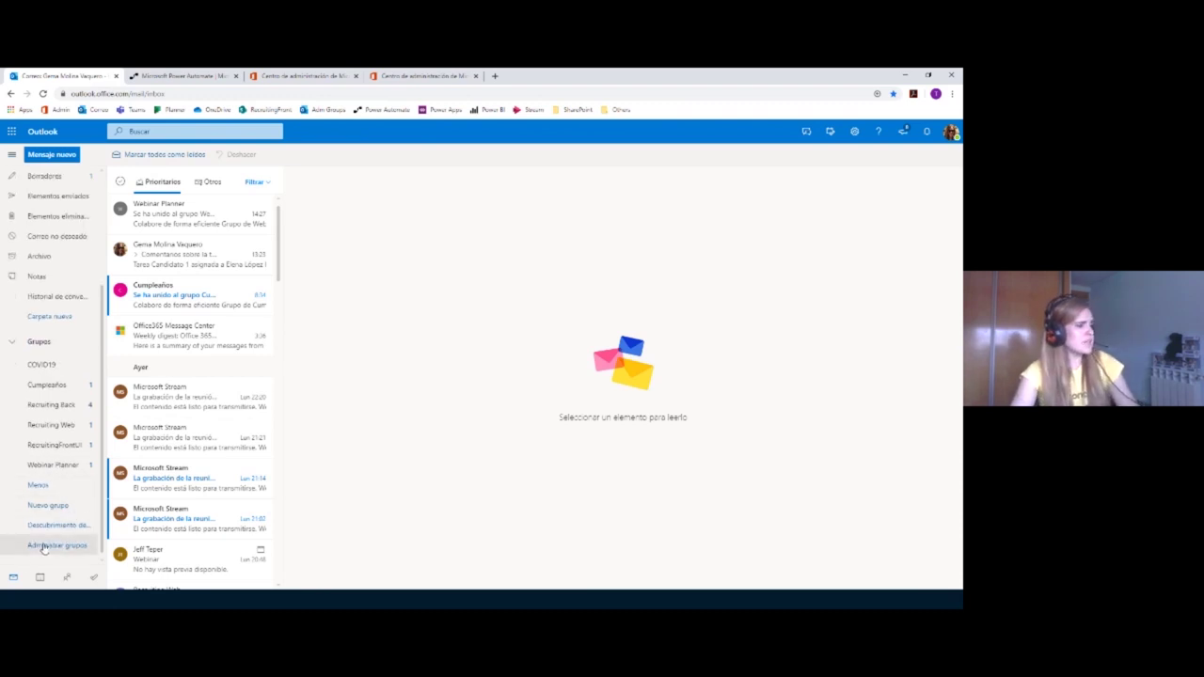
pyautogui.click(40, 545)
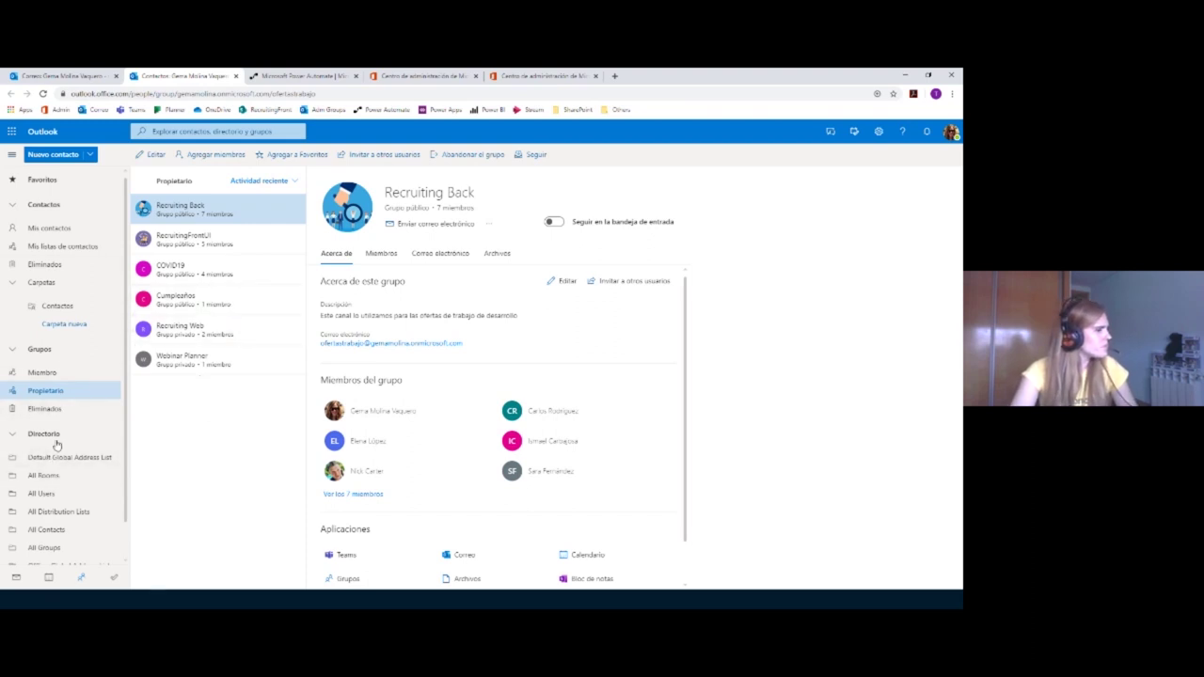
# Step: List all directory groups and review the DemoWebinar and Recruiting Back group details
pyautogui.scroll(-1, 79, 521)
pyautogui.click(80, 521)
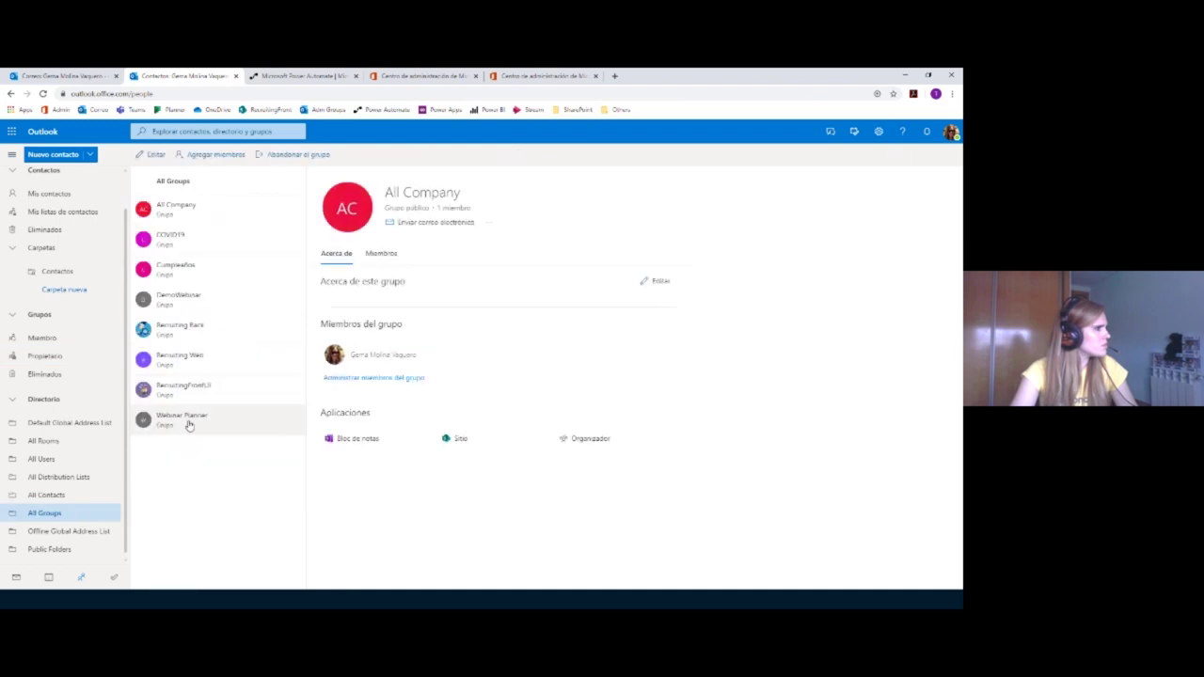
pyautogui.click(178, 299)
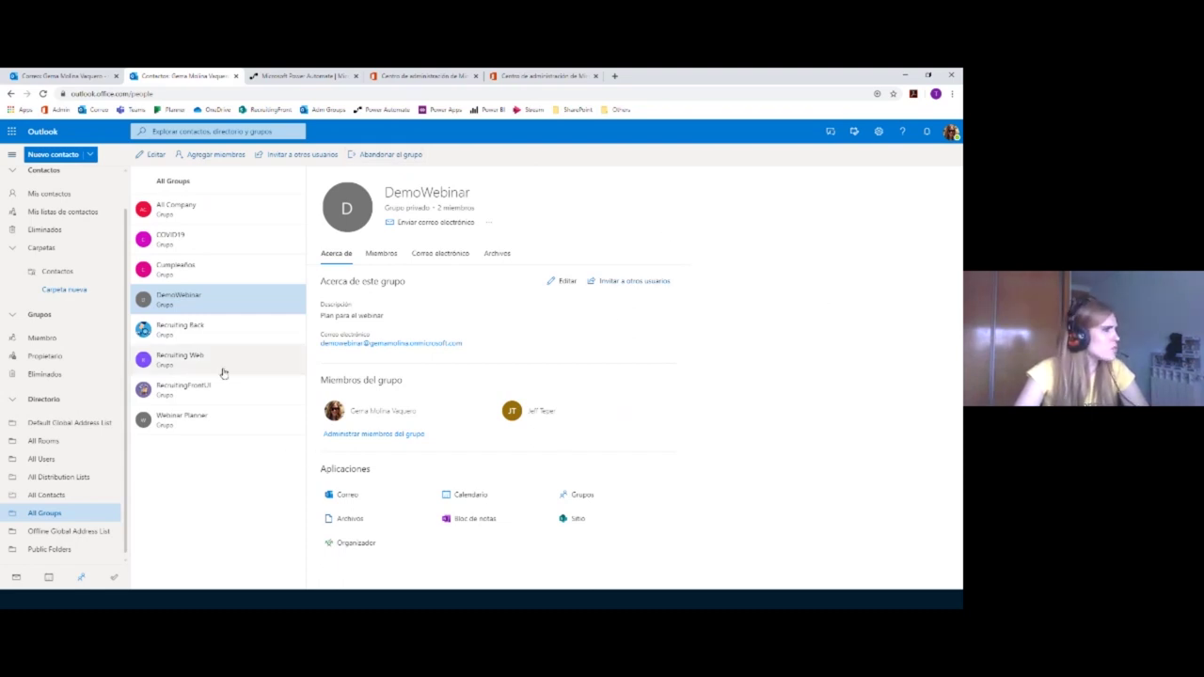
pyautogui.click(223, 334)
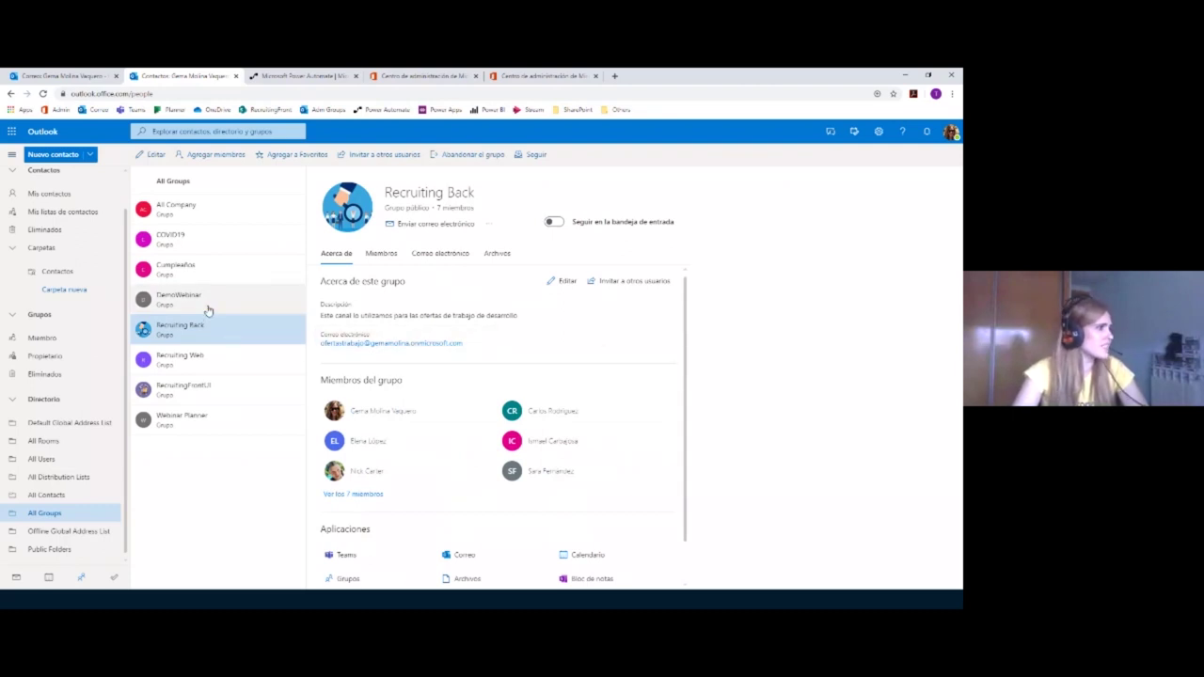
pyautogui.click(208, 310)
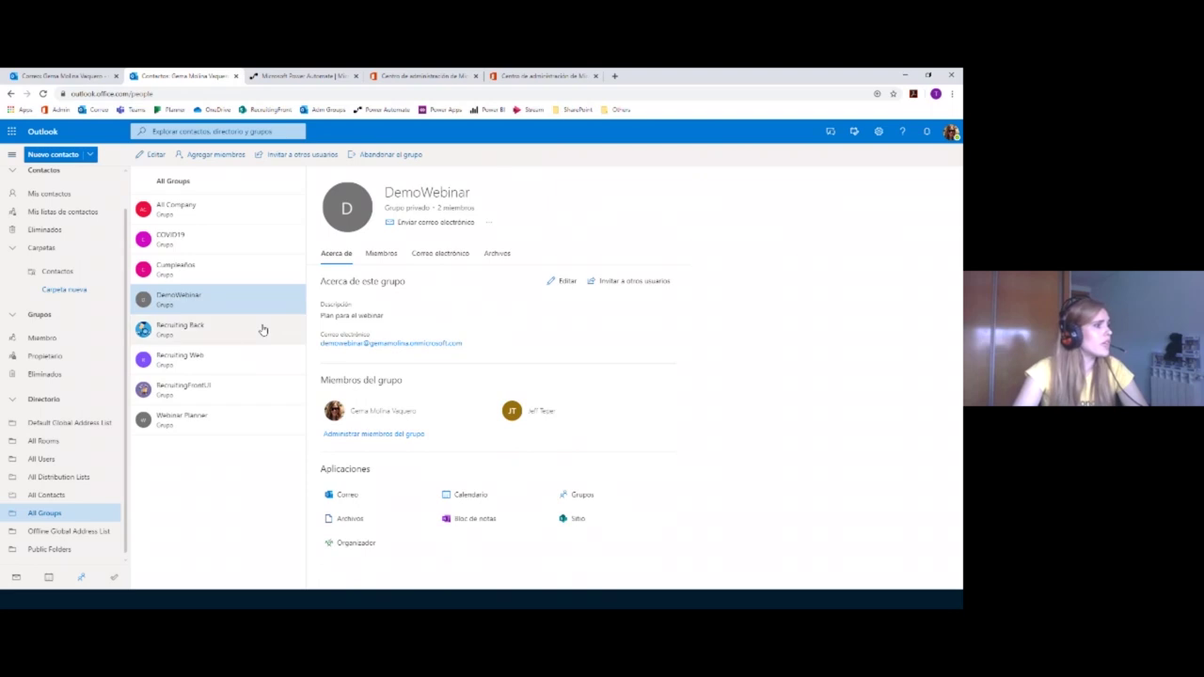
pyautogui.click(233, 341)
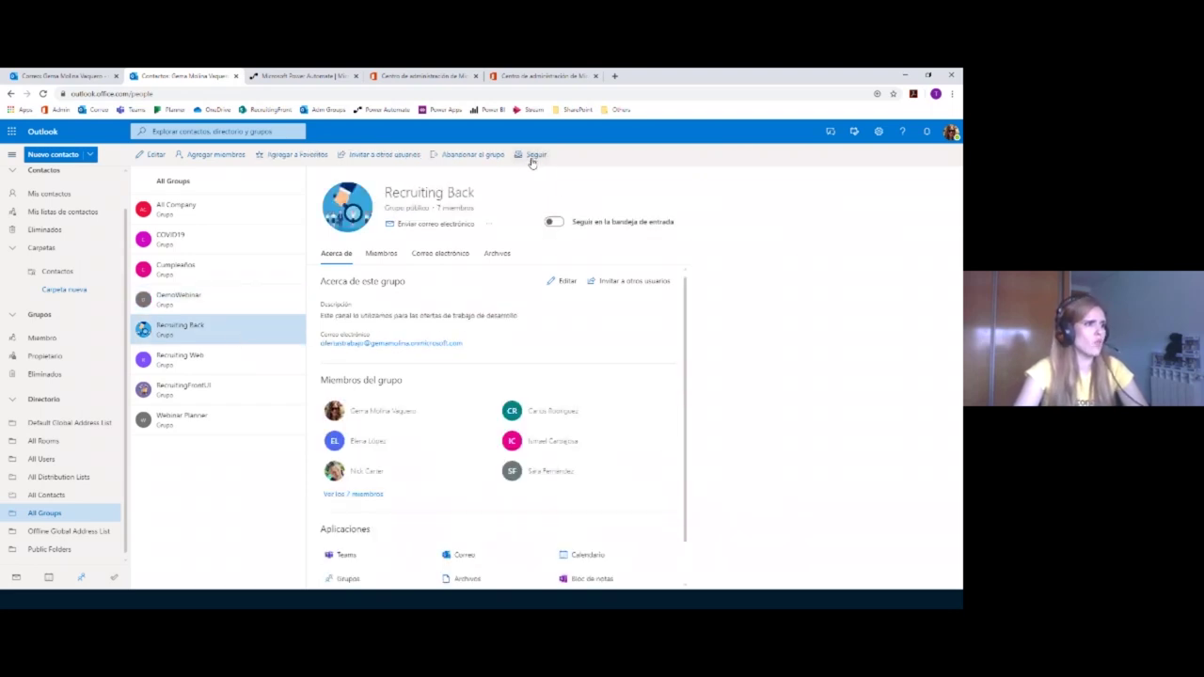
# Step: Turn on Seguir en la bandeja de entrada for Recruiting Back and return to the inbox
pyautogui.click(555, 222)
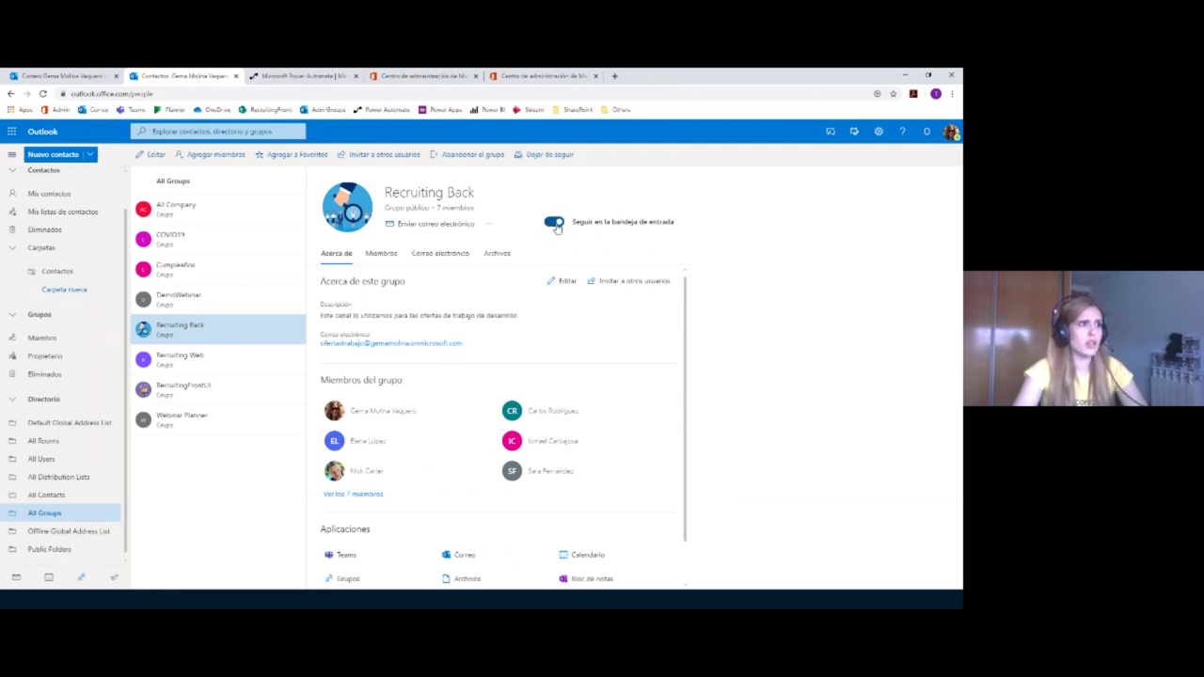
pyautogui.click(552, 222)
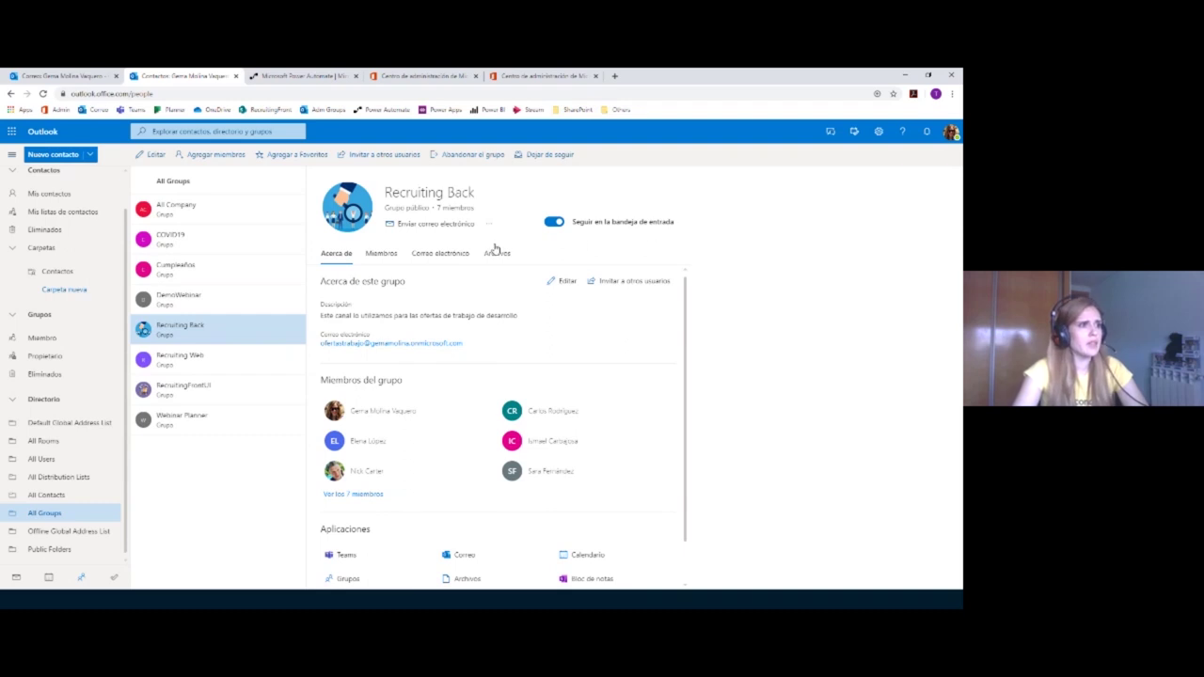
pyautogui.click(554, 222)
pyautogui.click(556, 226)
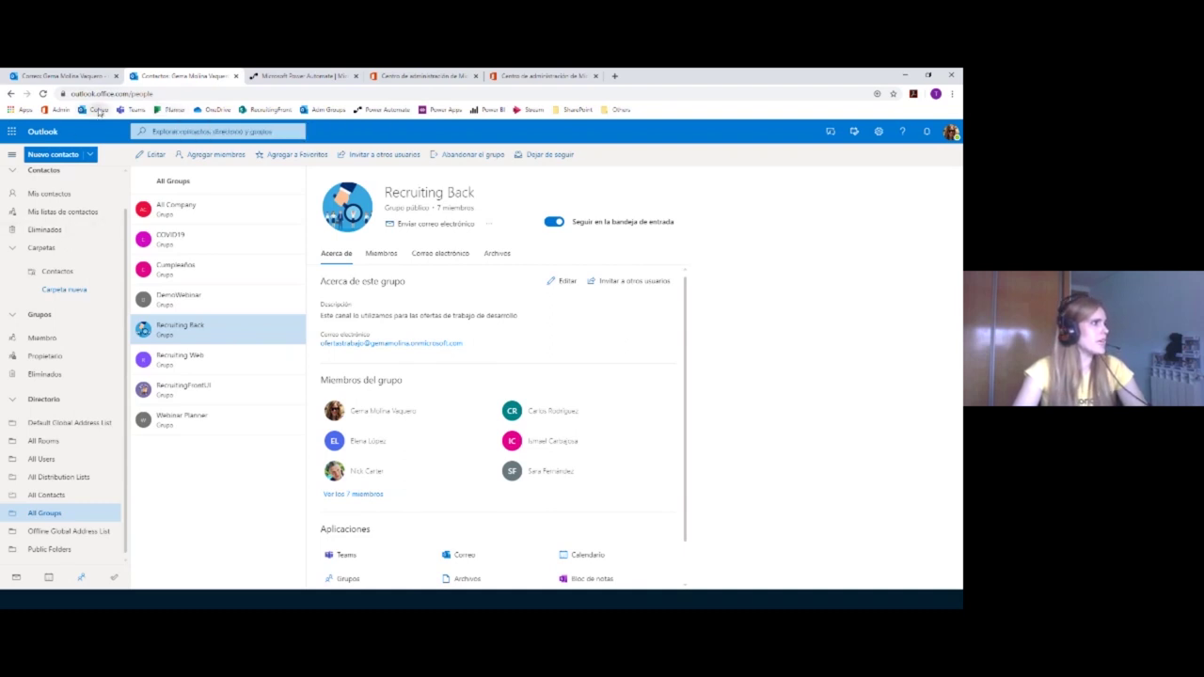
pyautogui.click(95, 110)
pyautogui.scroll(-3, 38, 513)
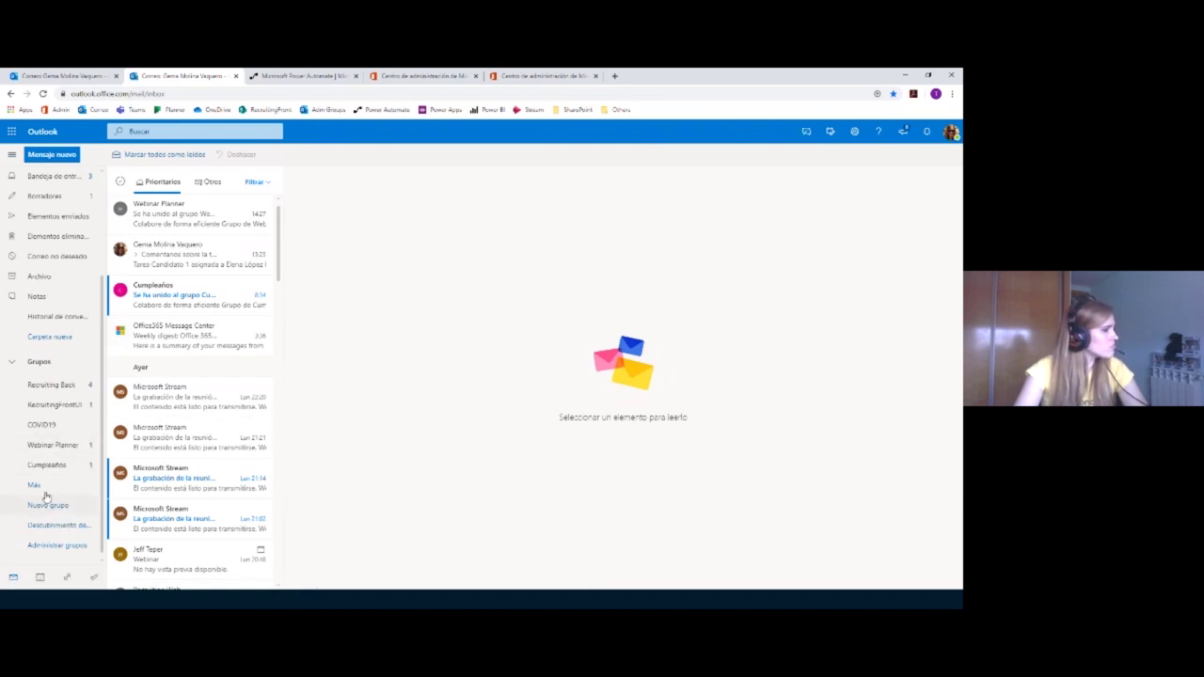
# Step: Read the Preparación Webinar task-comment email in Recruiting Back, return to the inbox, then show the Power Automate slide
pyautogui.click(51, 384)
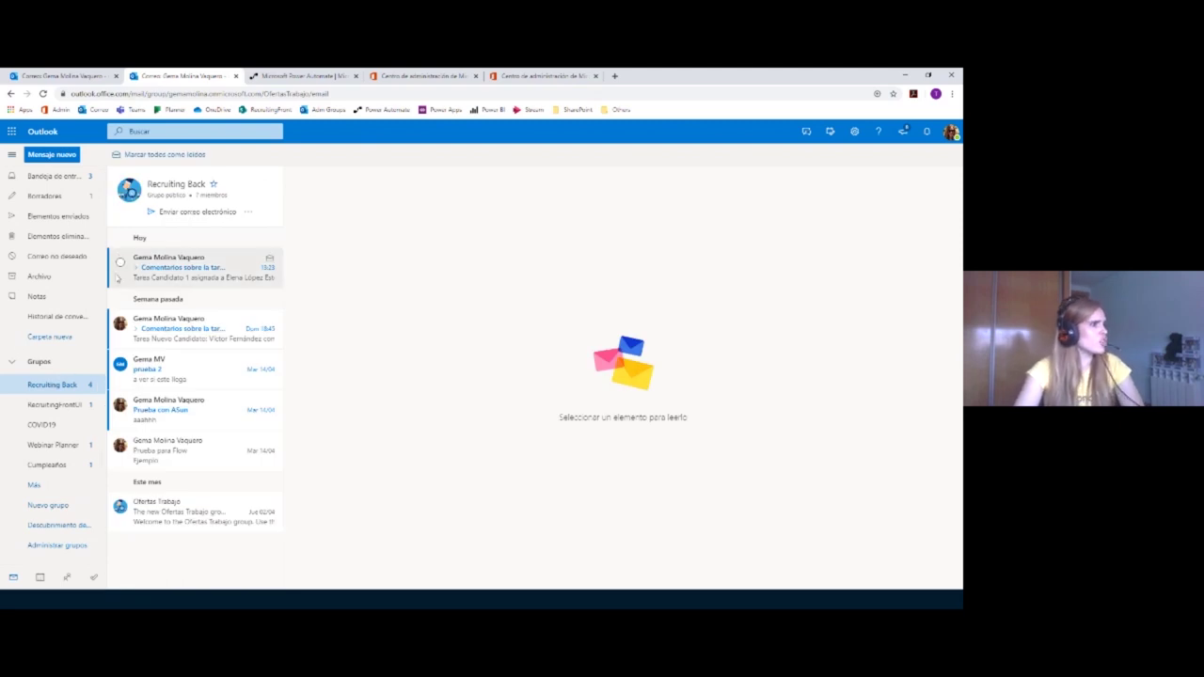
pyautogui.click(171, 268)
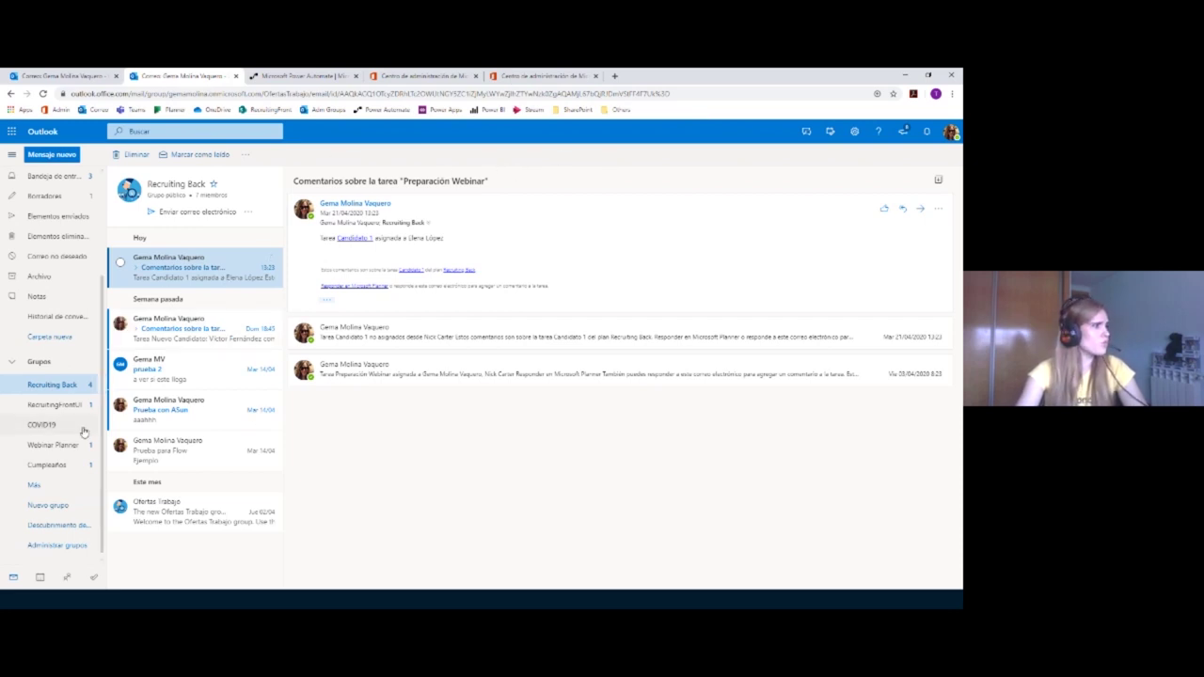
pyautogui.click(66, 177)
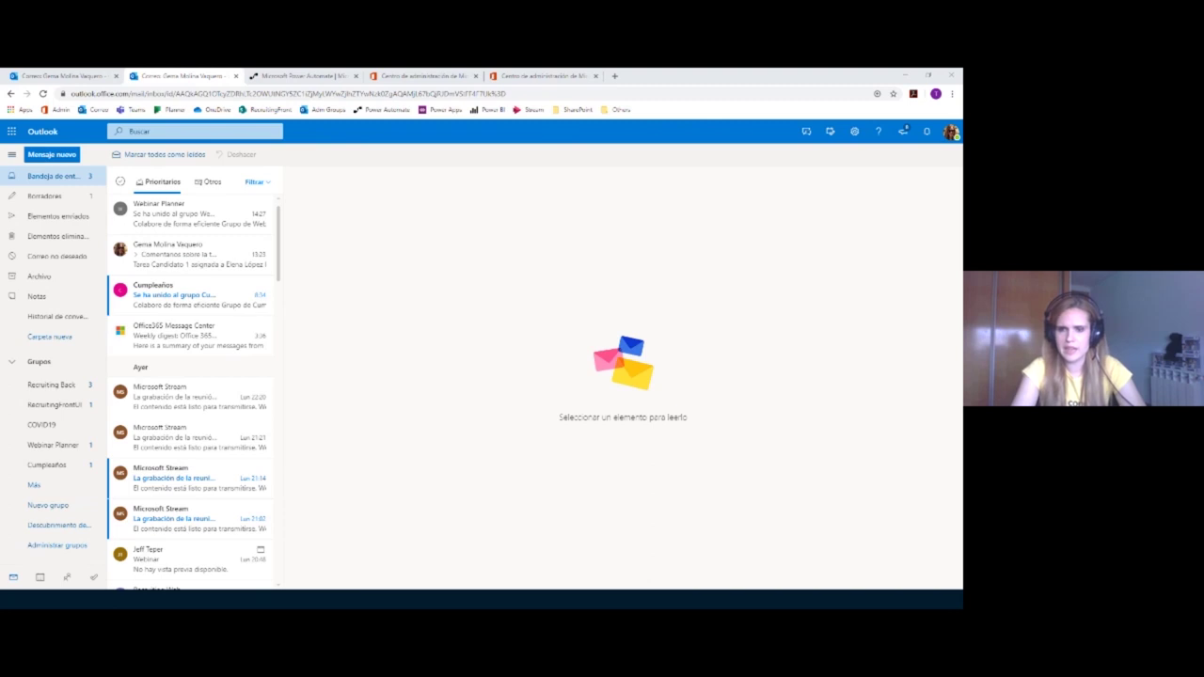
pyautogui.hotkey('alt', 'Tab')
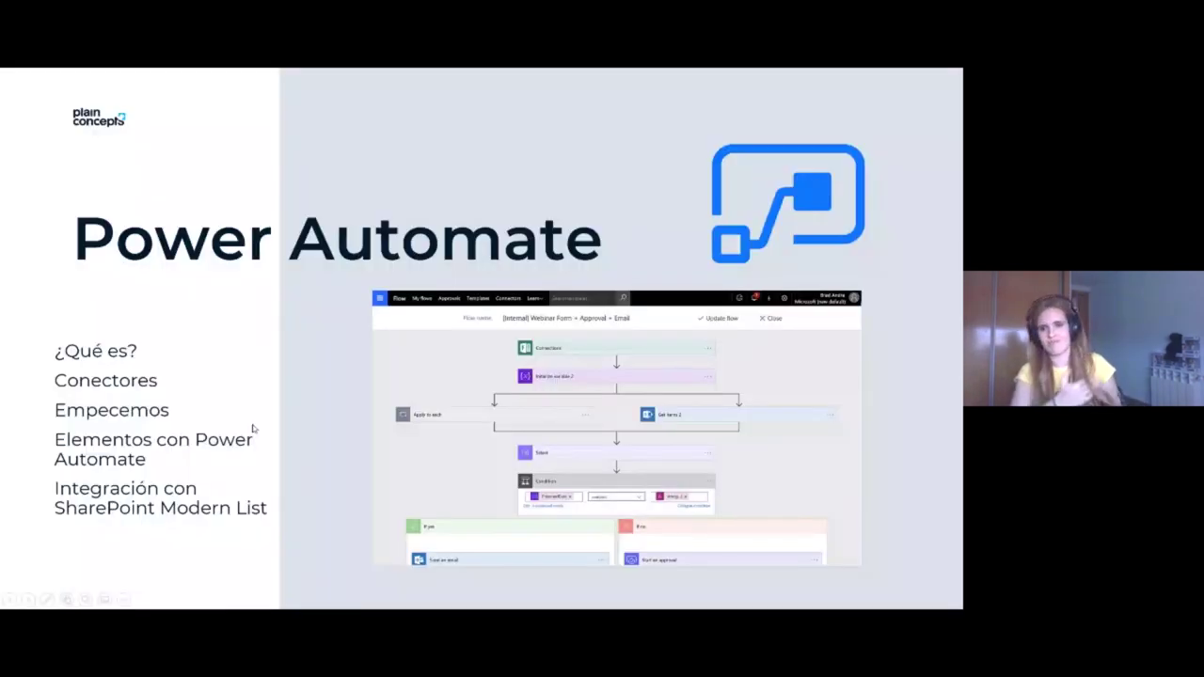
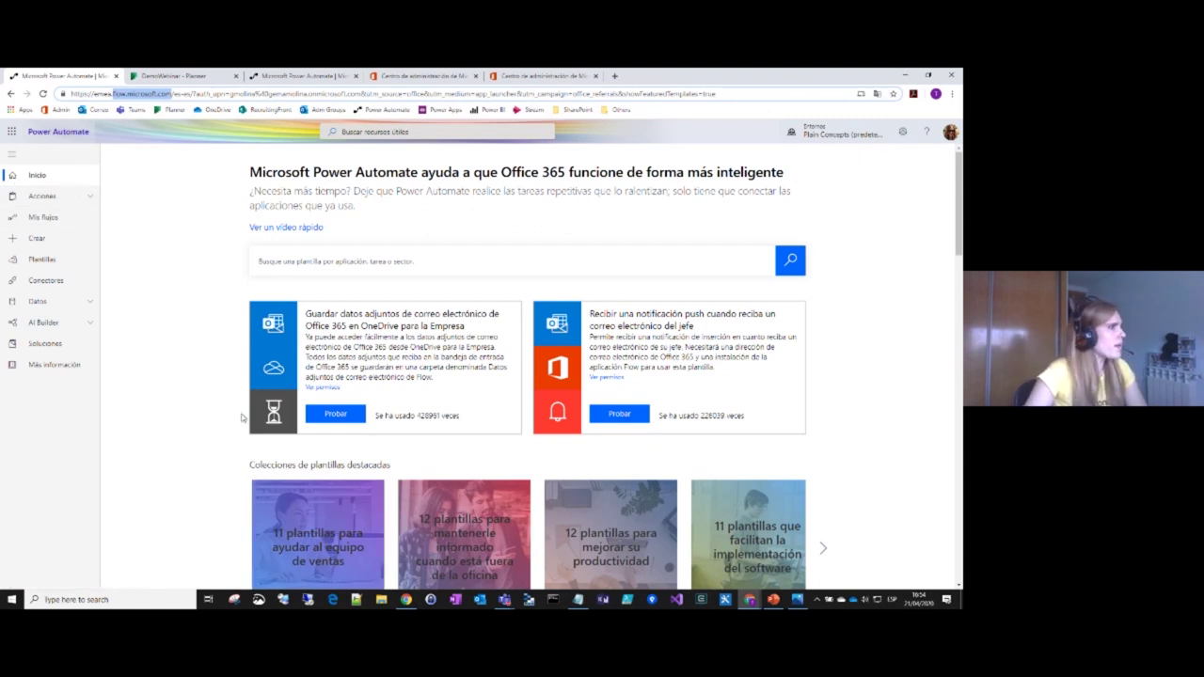
# Step: Browse My flows and Team flows, then open the Connections page under Data
pyautogui.click(76, 222)
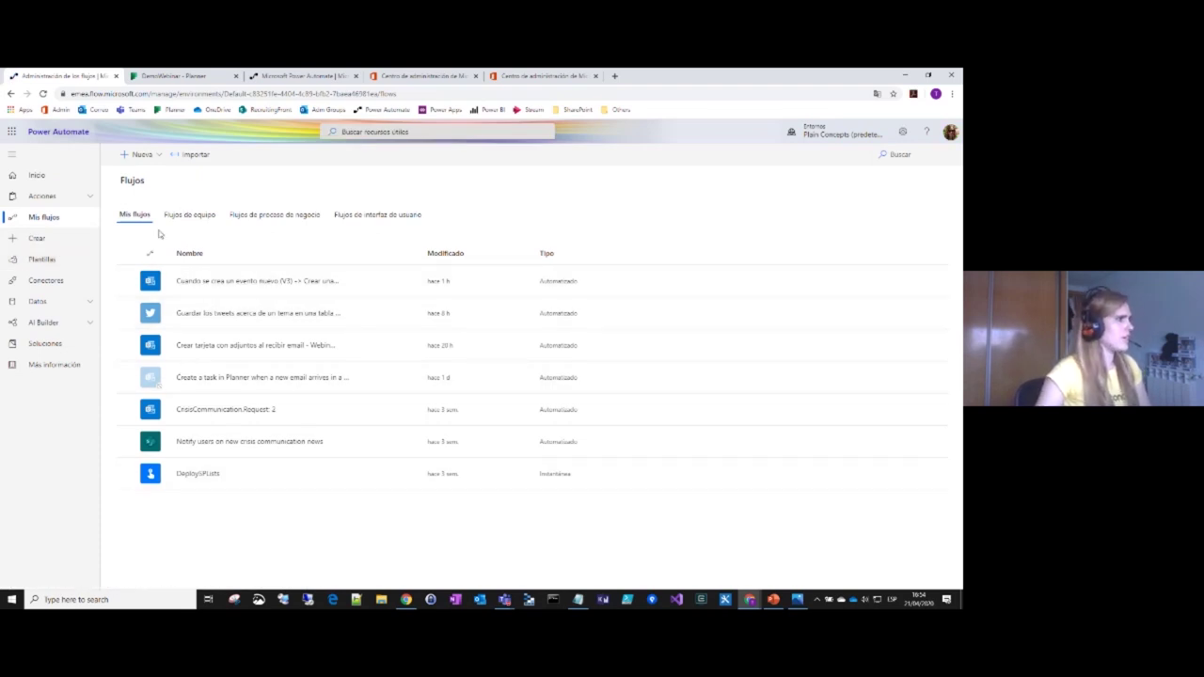
pyautogui.click(201, 223)
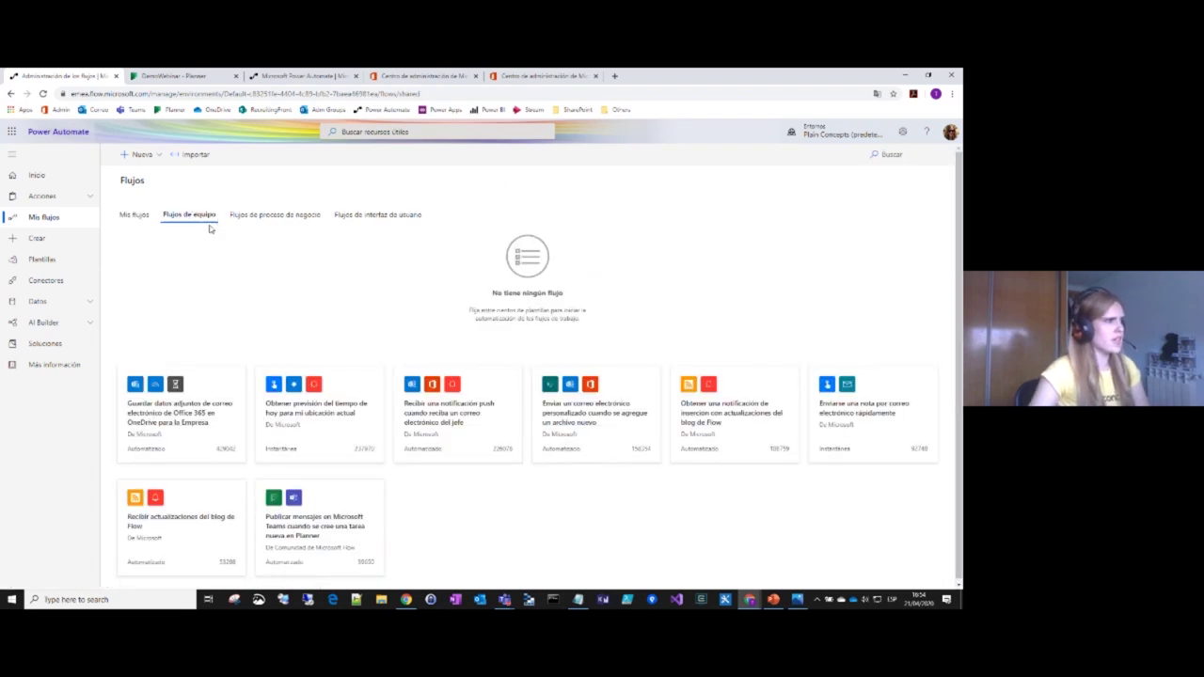
pyautogui.click(134, 215)
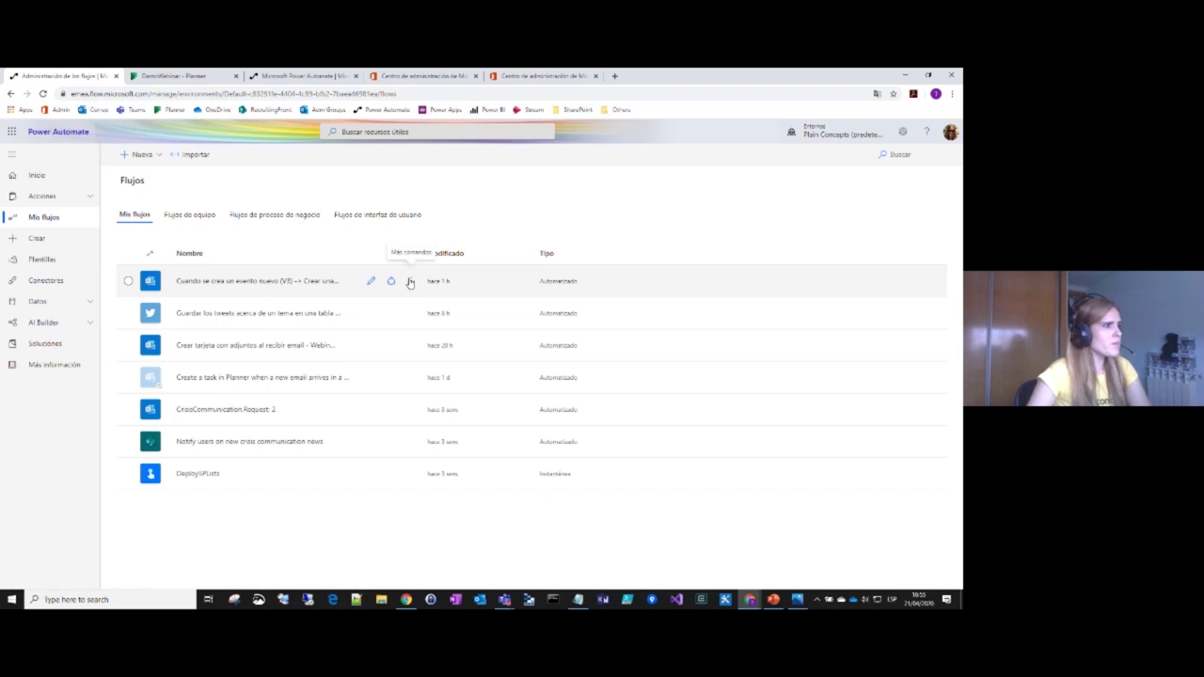
pyautogui.click(410, 284)
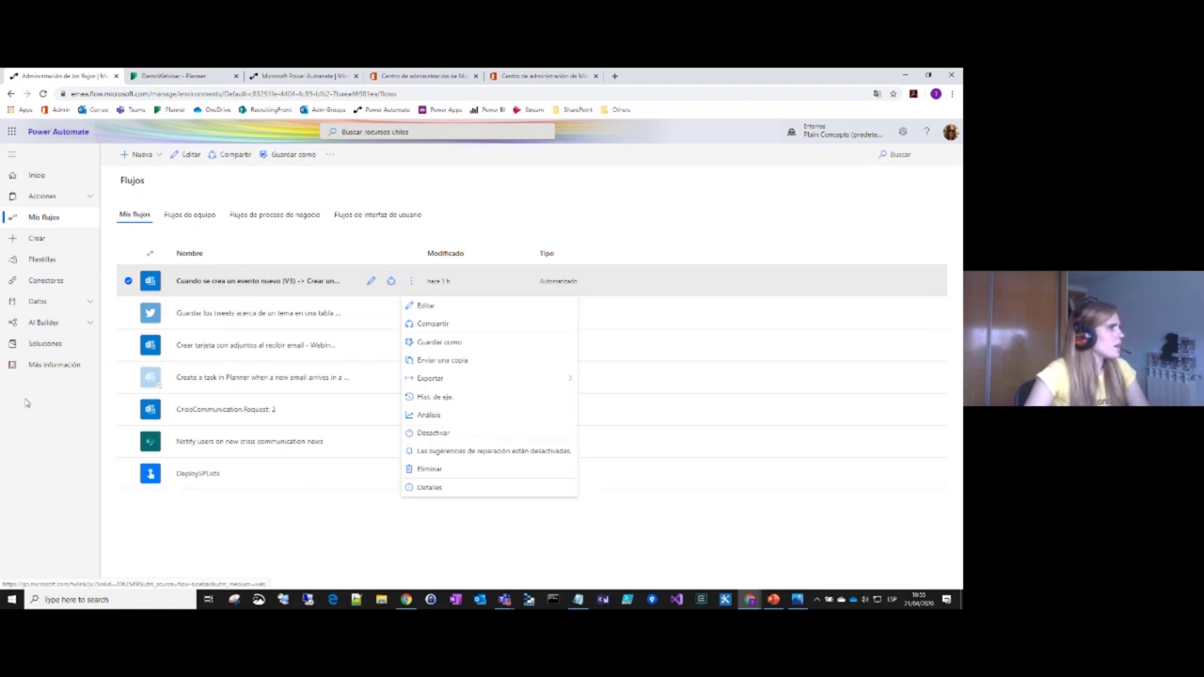
pyautogui.press('Escape')
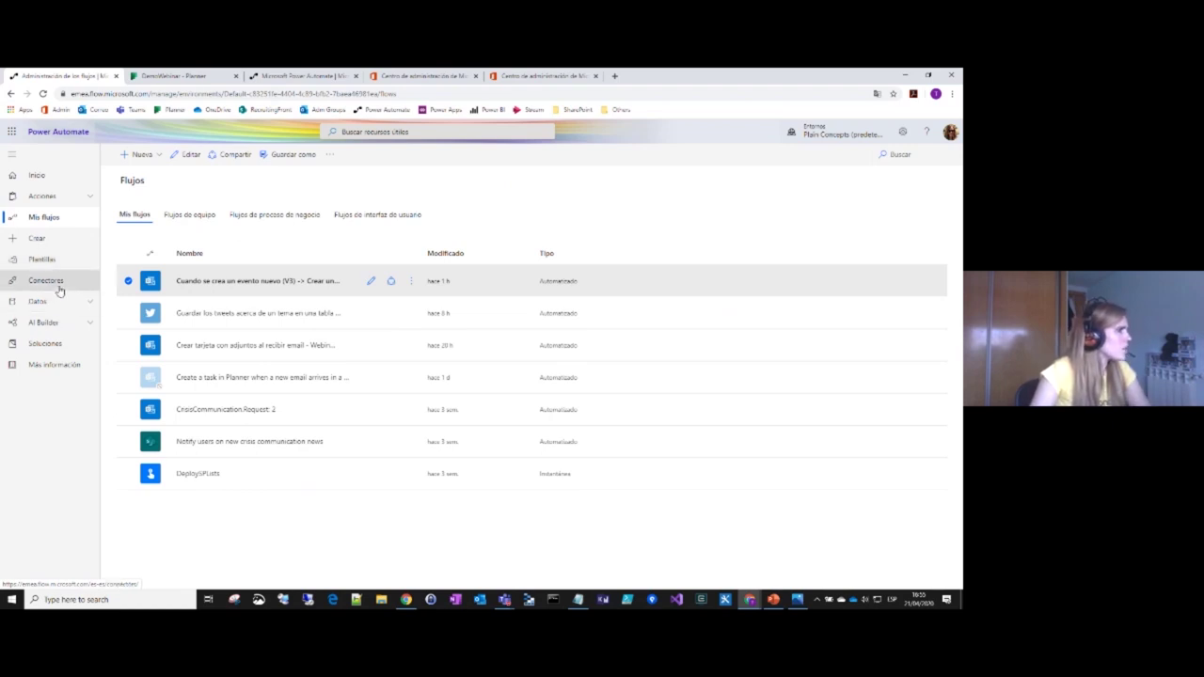
pyautogui.click(84, 301)
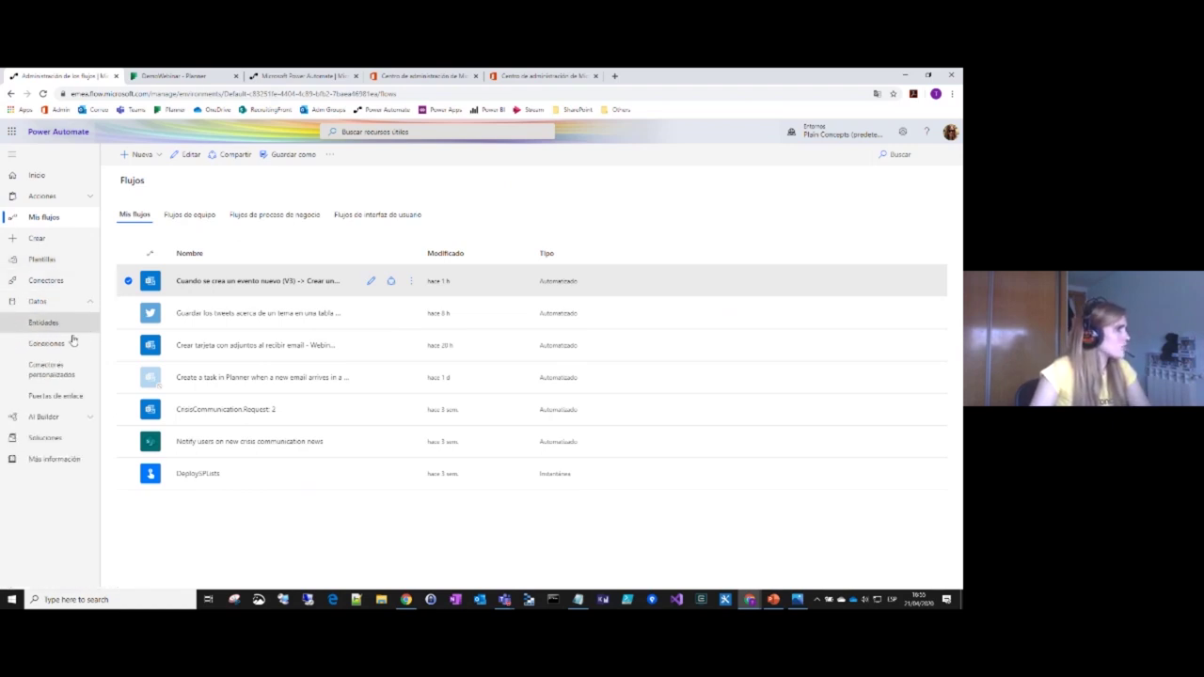
pyautogui.click(76, 344)
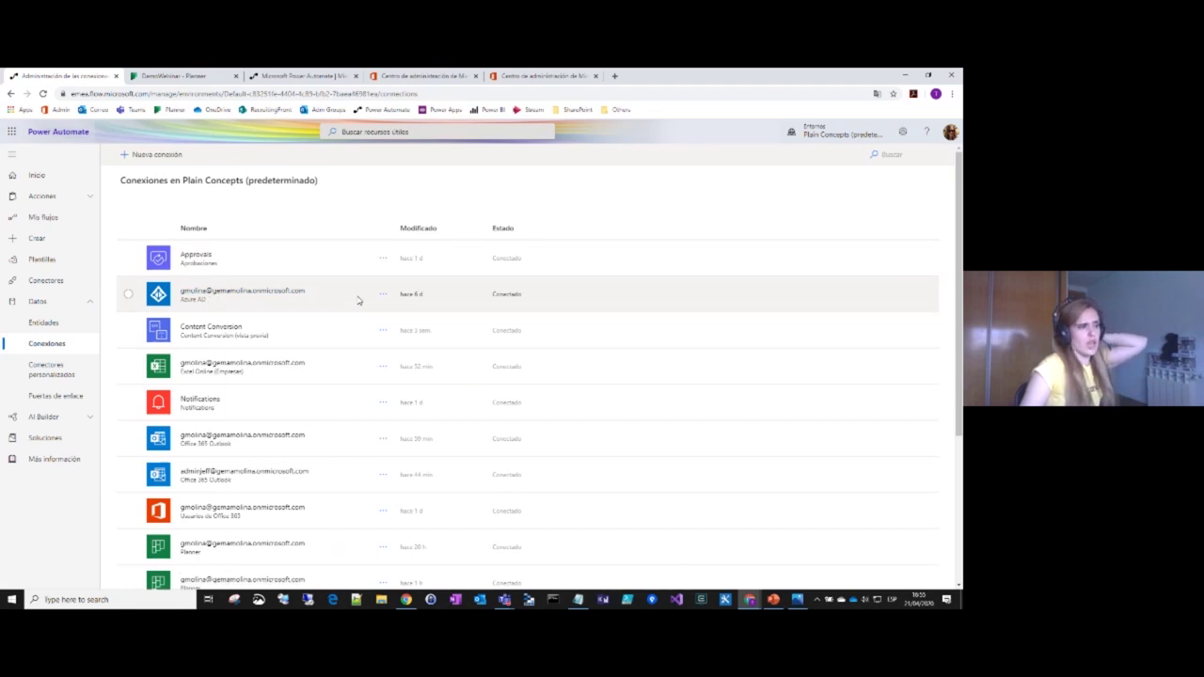
# Step: Scroll through the connections, expand AI Builder, and go back to My flows
pyautogui.scroll(-2, 264, 524)
pyautogui.scroll(-3, 264, 527)
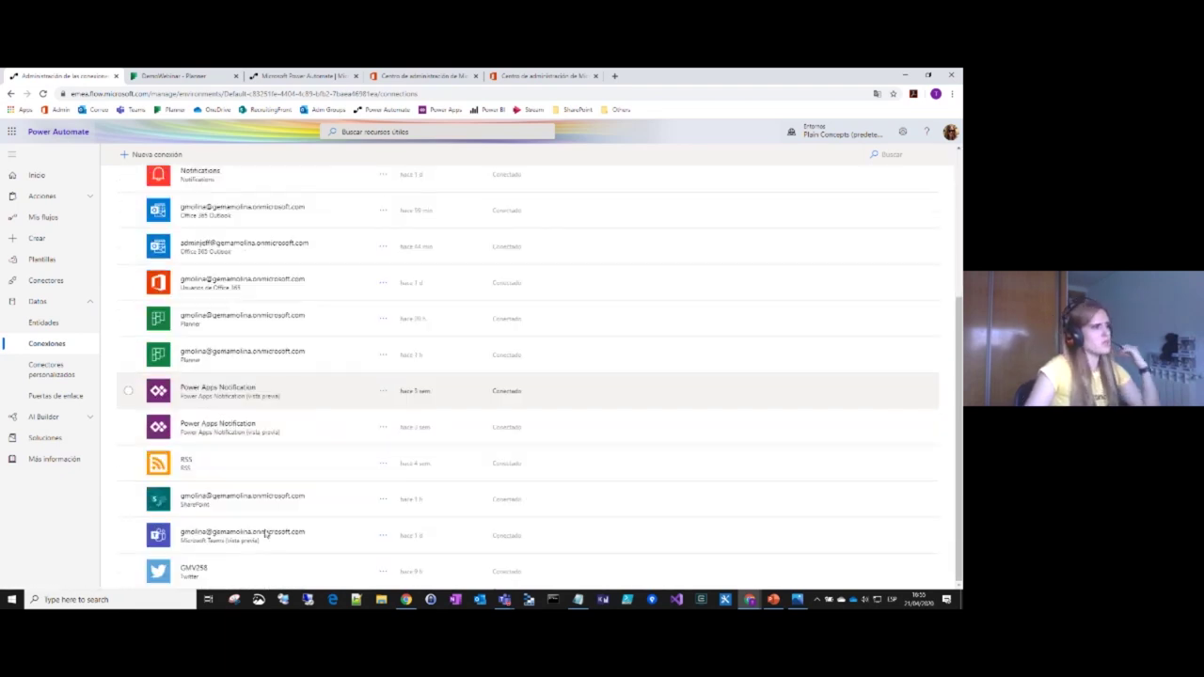
pyautogui.scroll(5, 264, 533)
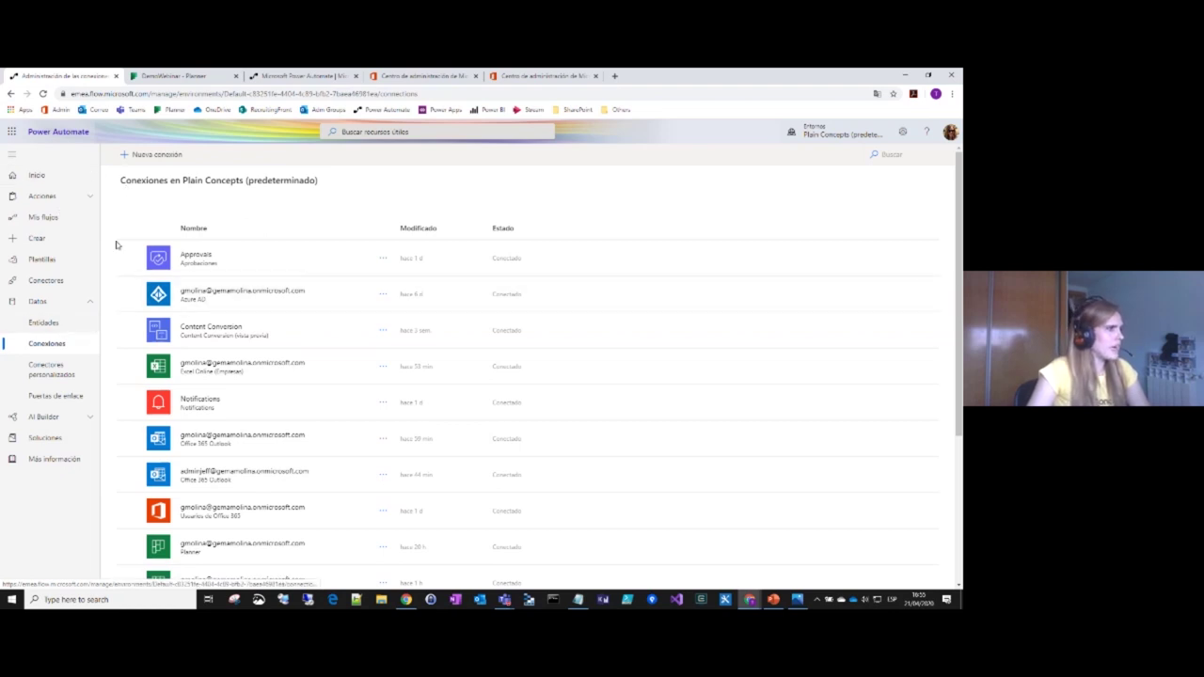
pyautogui.click(34, 418)
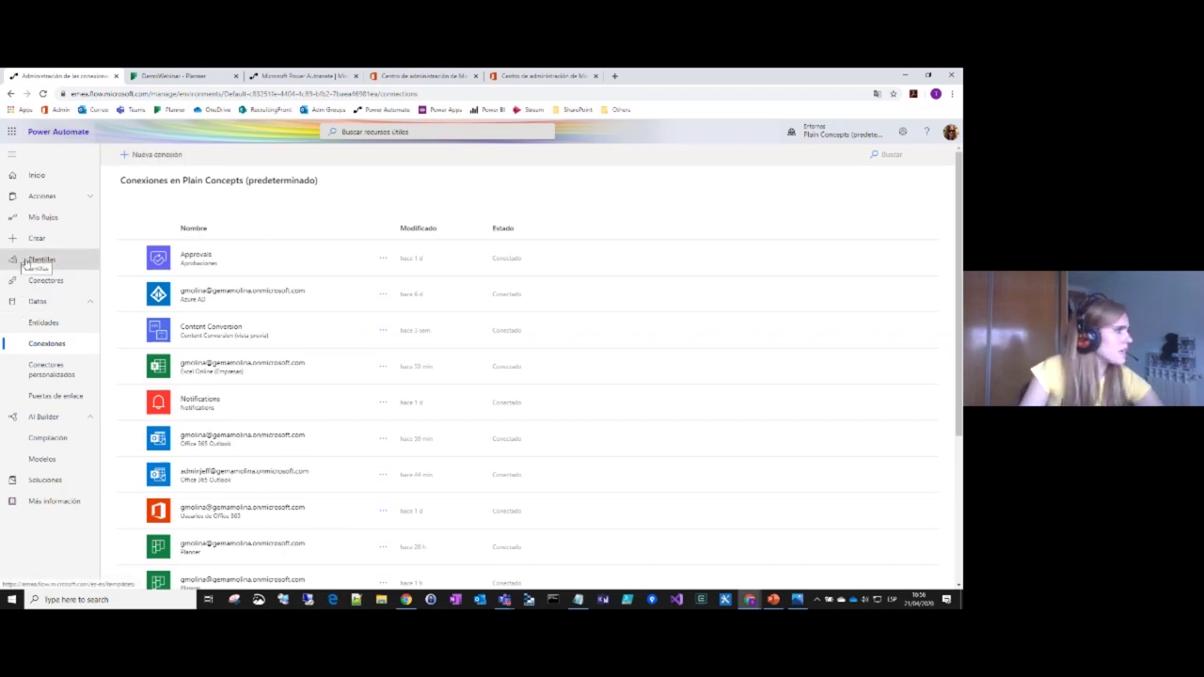
pyautogui.click(47, 217)
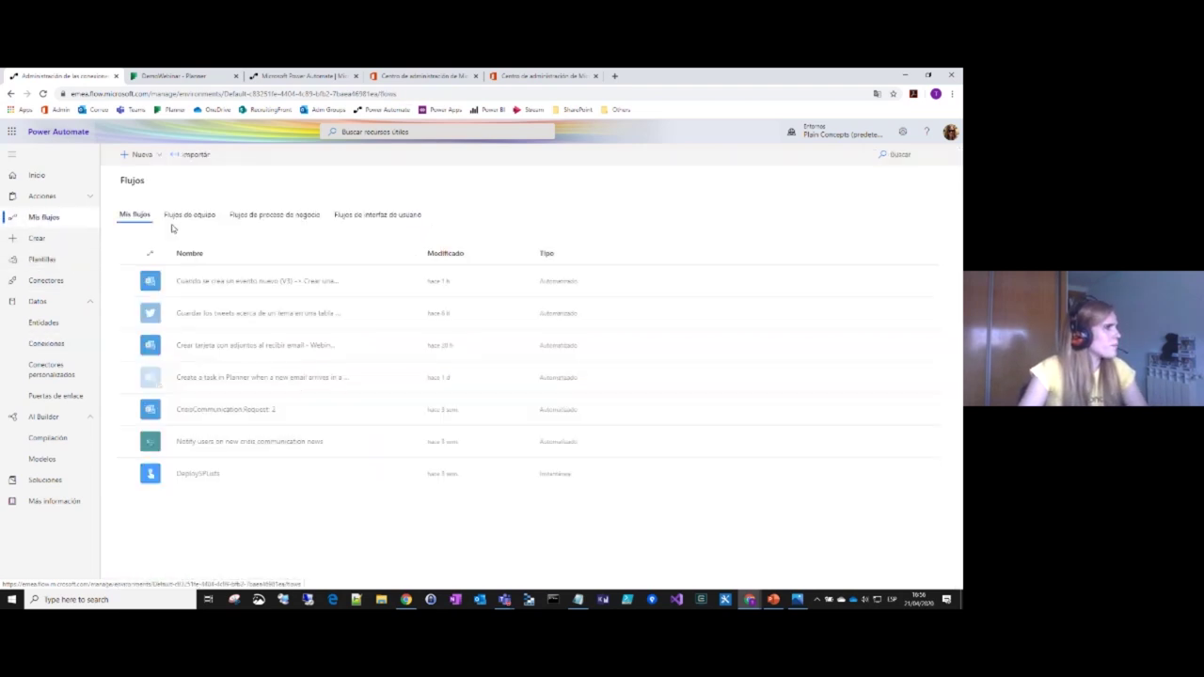
# Step: Search all templates for 'twitter' and open the hashtag-tweets-to-SharePoint-list template
pyautogui.click(26, 242)
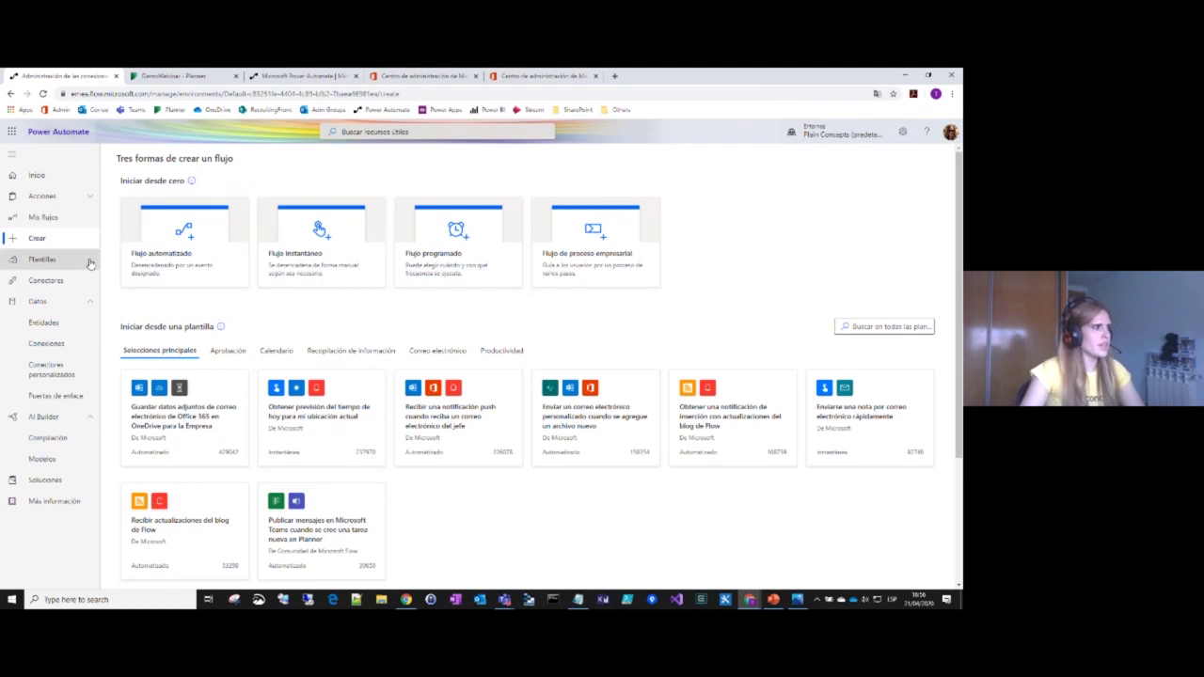
pyautogui.scroll(-4, 553, 509)
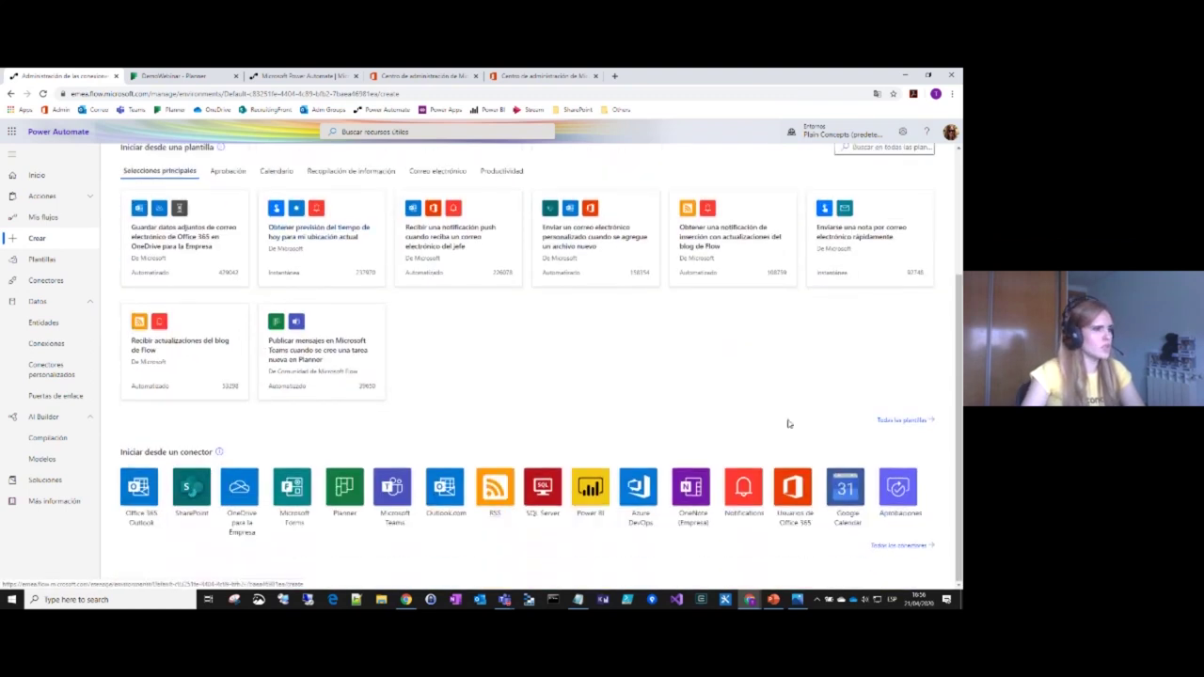
pyautogui.scroll(3, 443, 377)
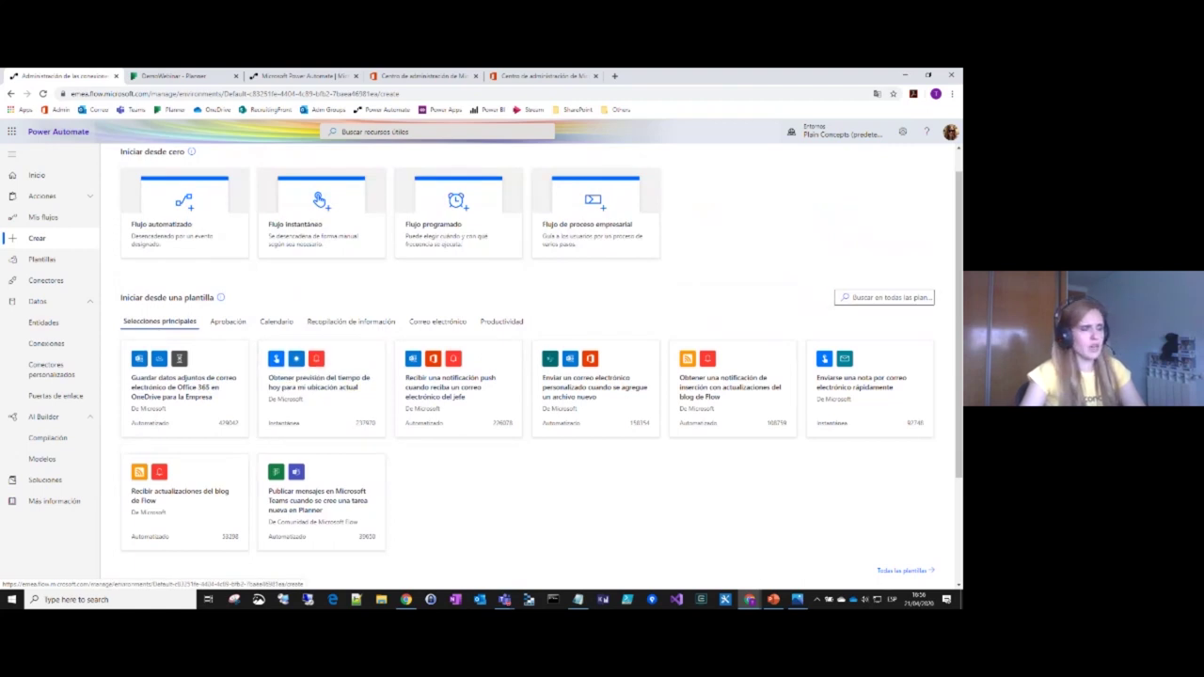
pyautogui.click(884, 298)
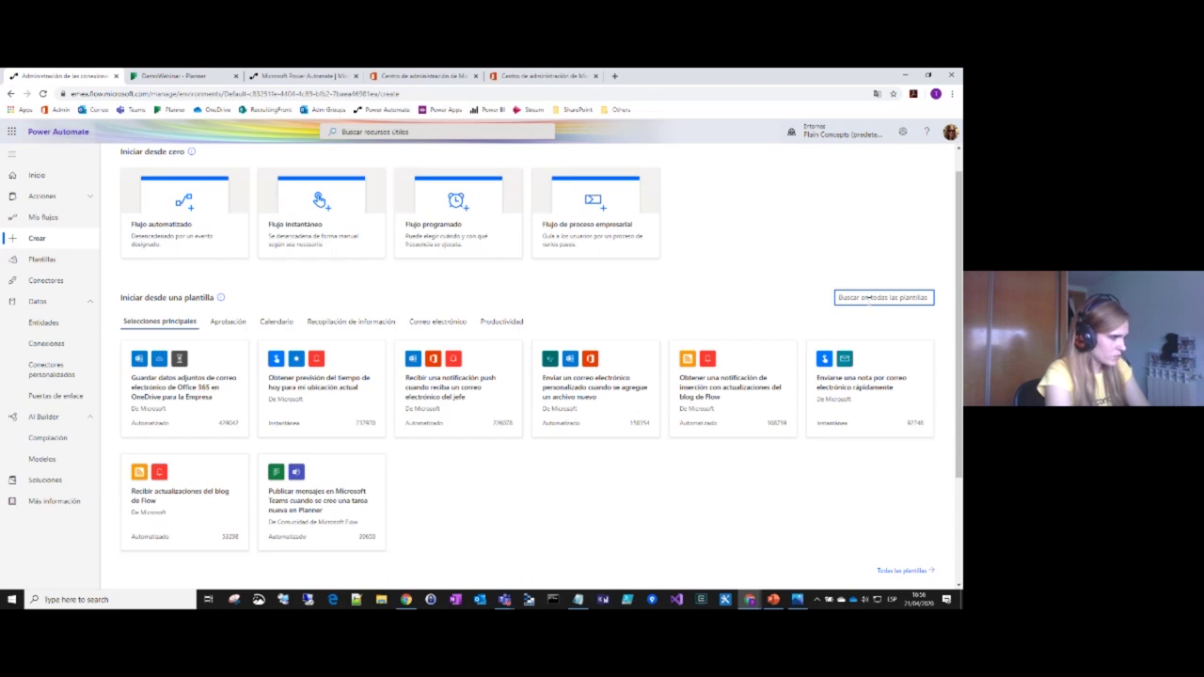
pyautogui.write('ter')
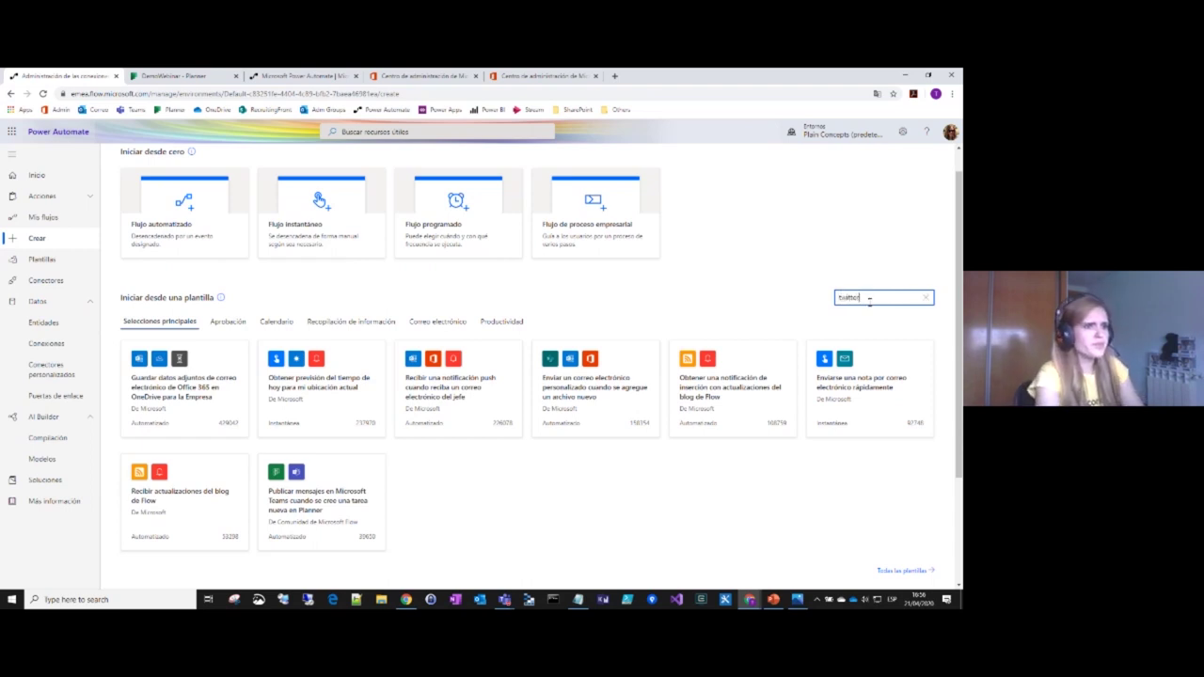
pyautogui.press('Return')
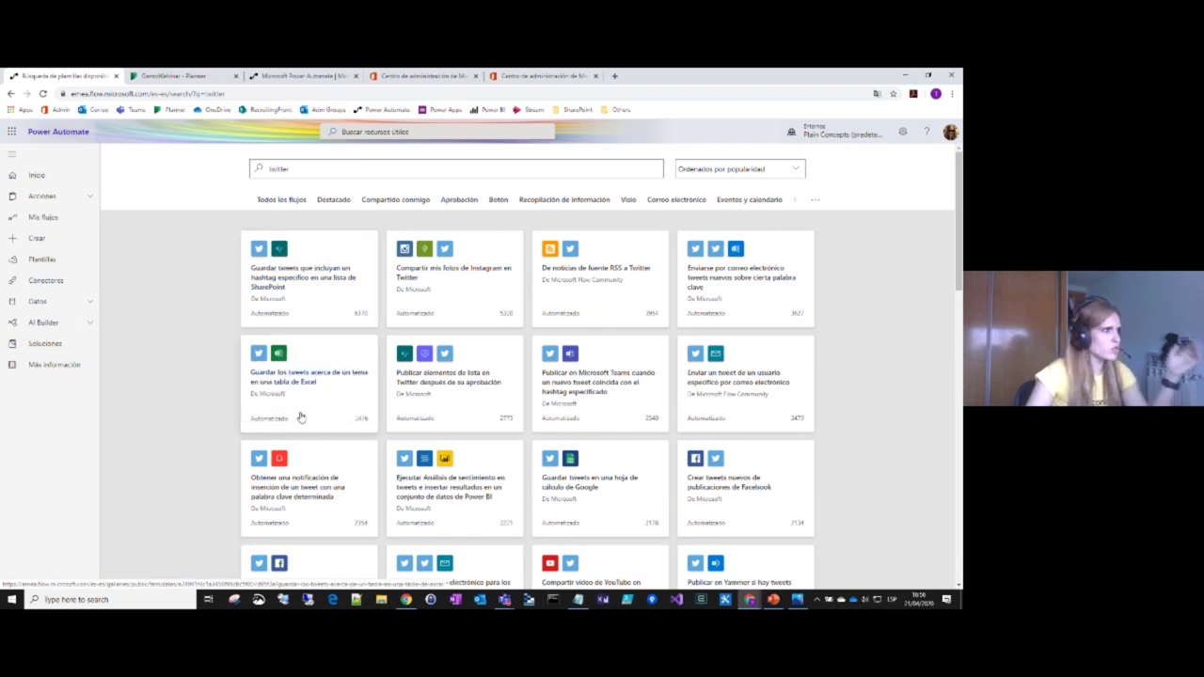
pyautogui.click(282, 271)
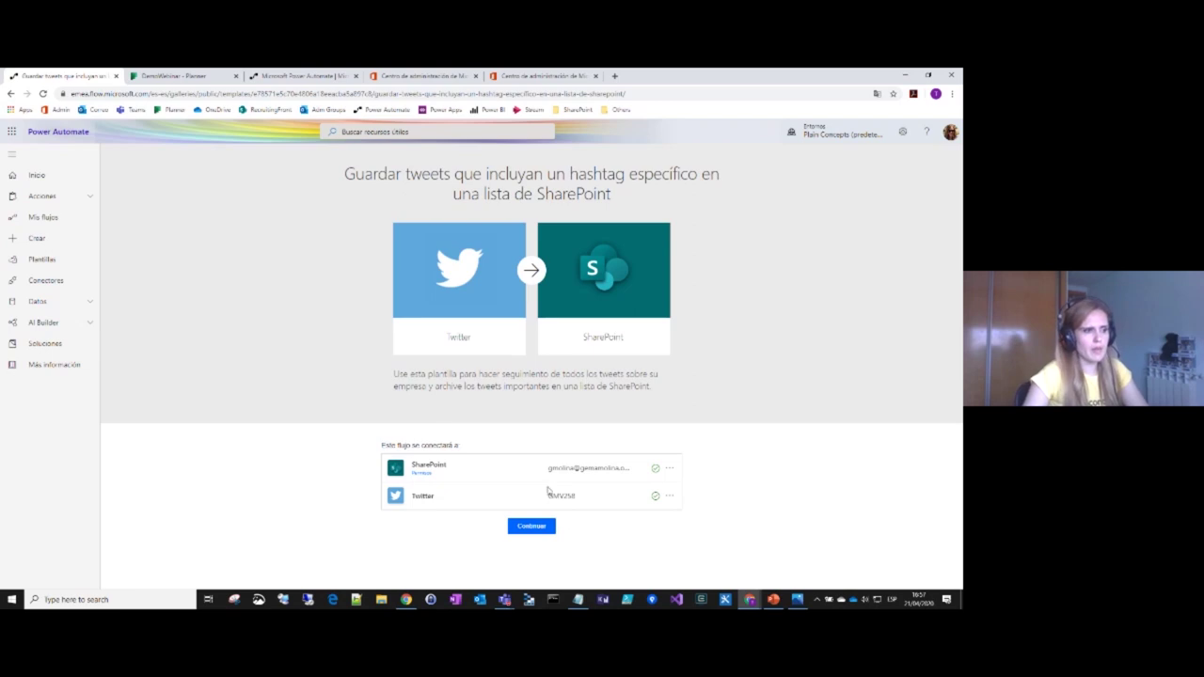
# Step: Continue with the template and set the tweet search text to #COVID19
pyautogui.click(524, 529)
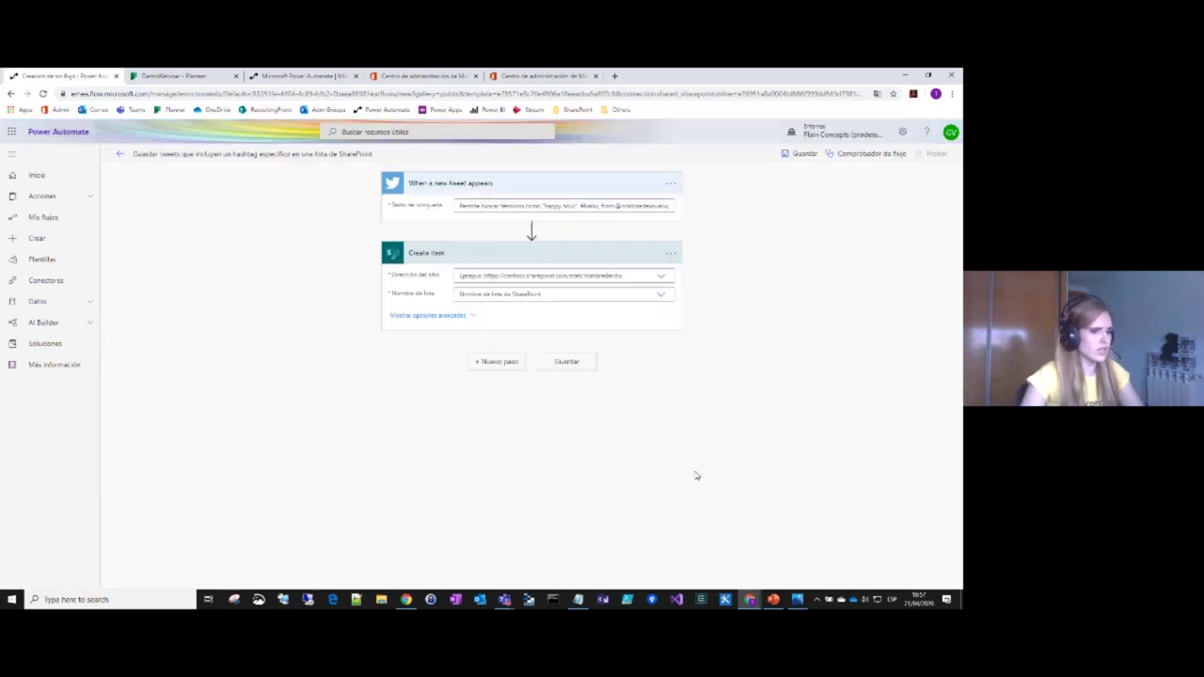
pyautogui.click(565, 206)
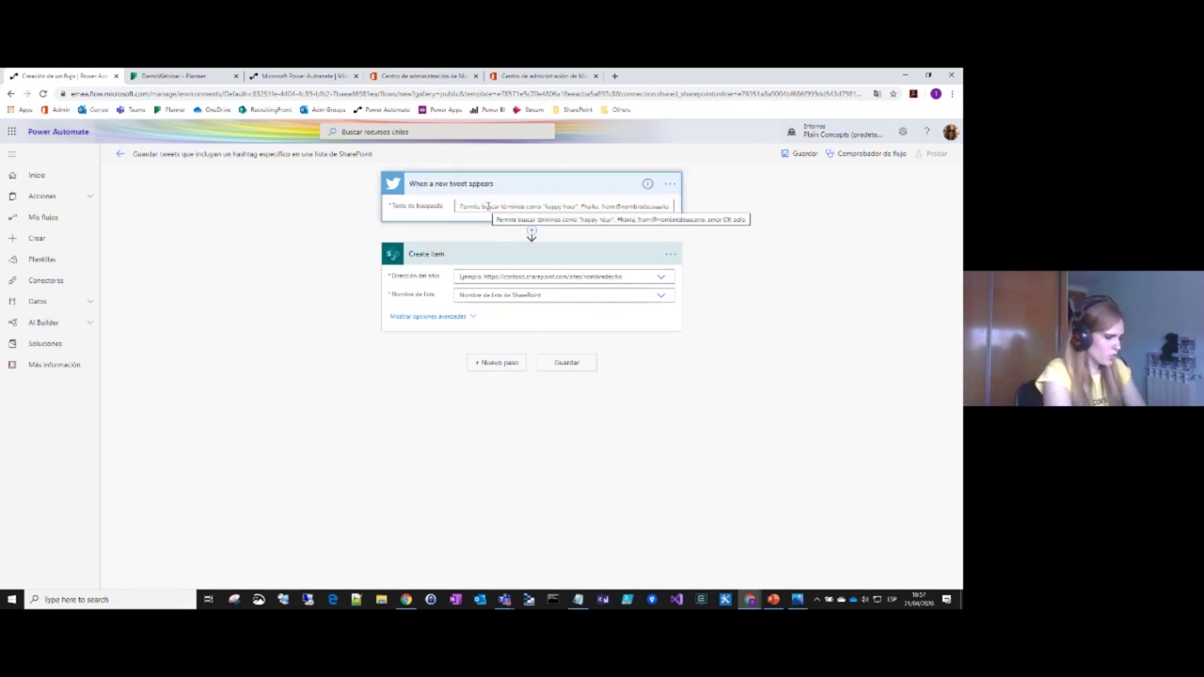
pyautogui.write('#COVID19')
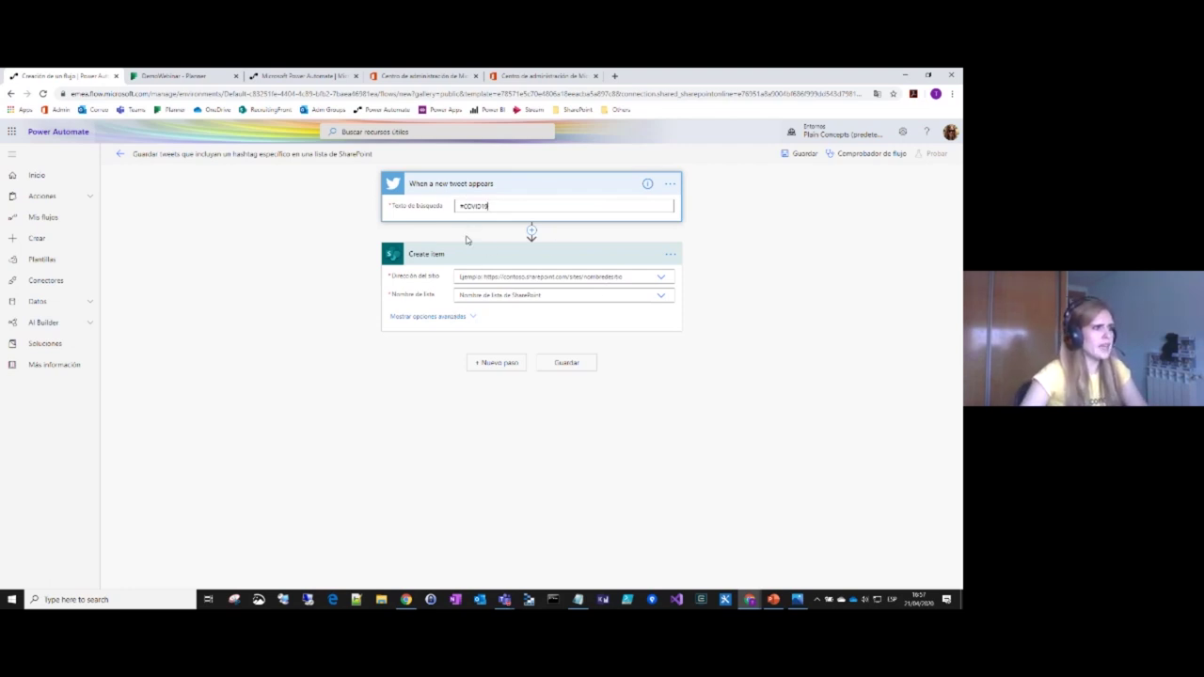
# Step: Target the COVID19 site's Twitter list, then open a new browser tab
pyautogui.click(496, 276)
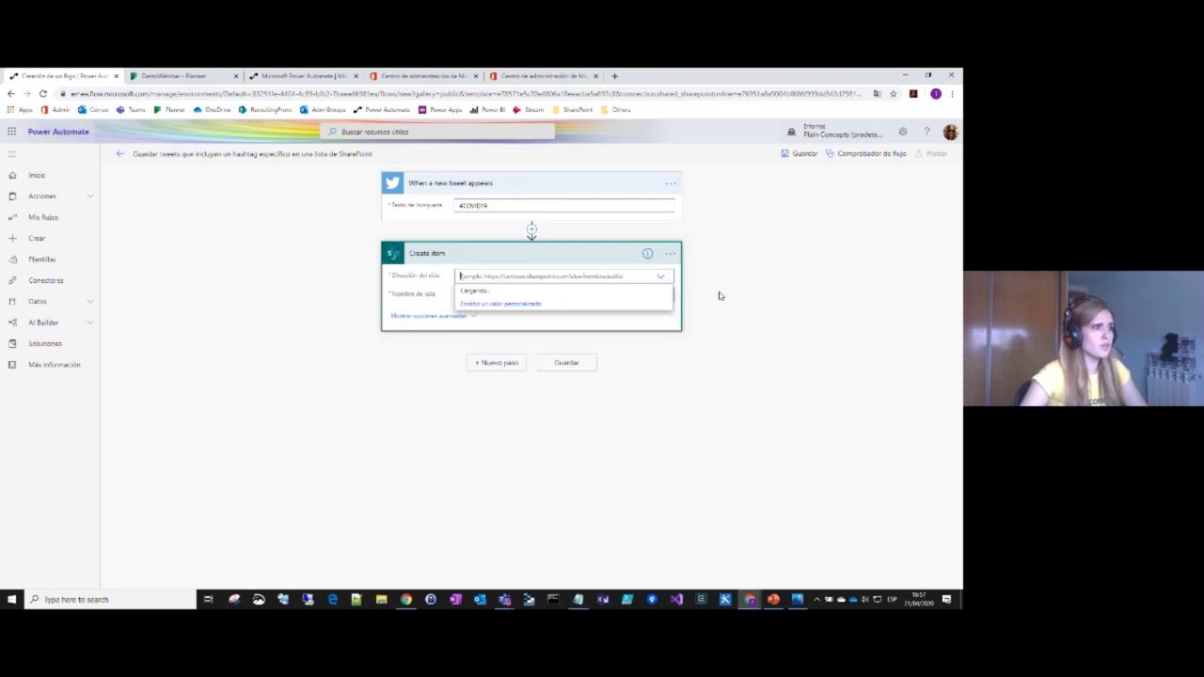
pyautogui.click(661, 281)
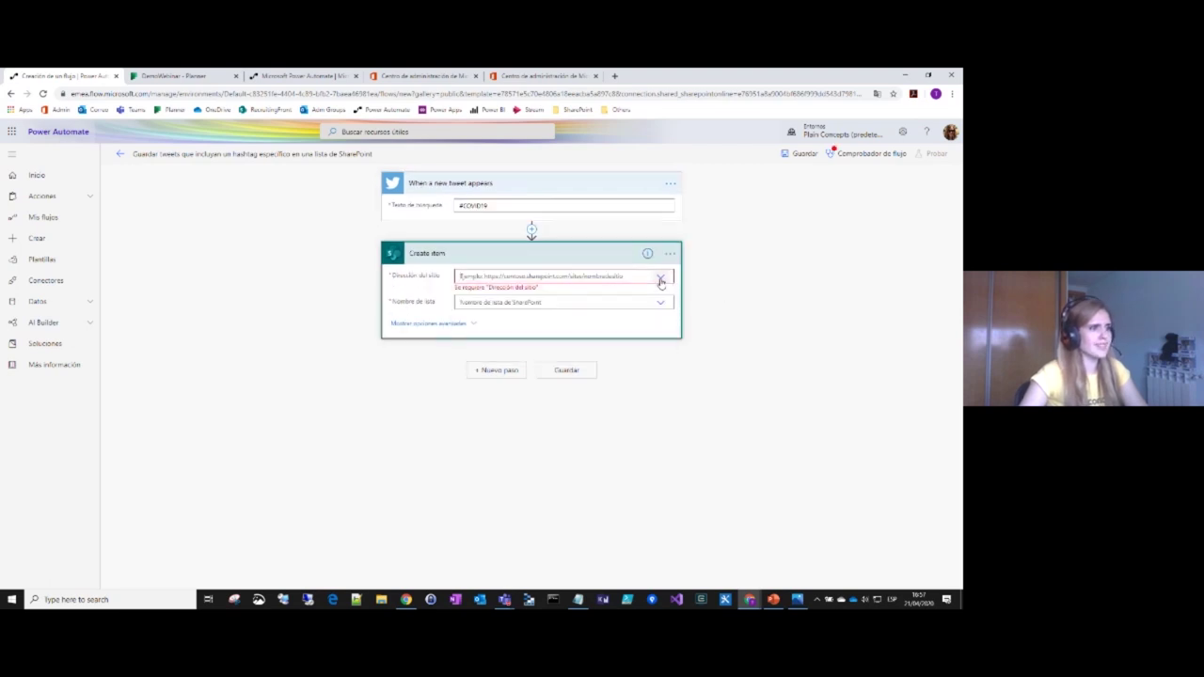
pyautogui.click(662, 279)
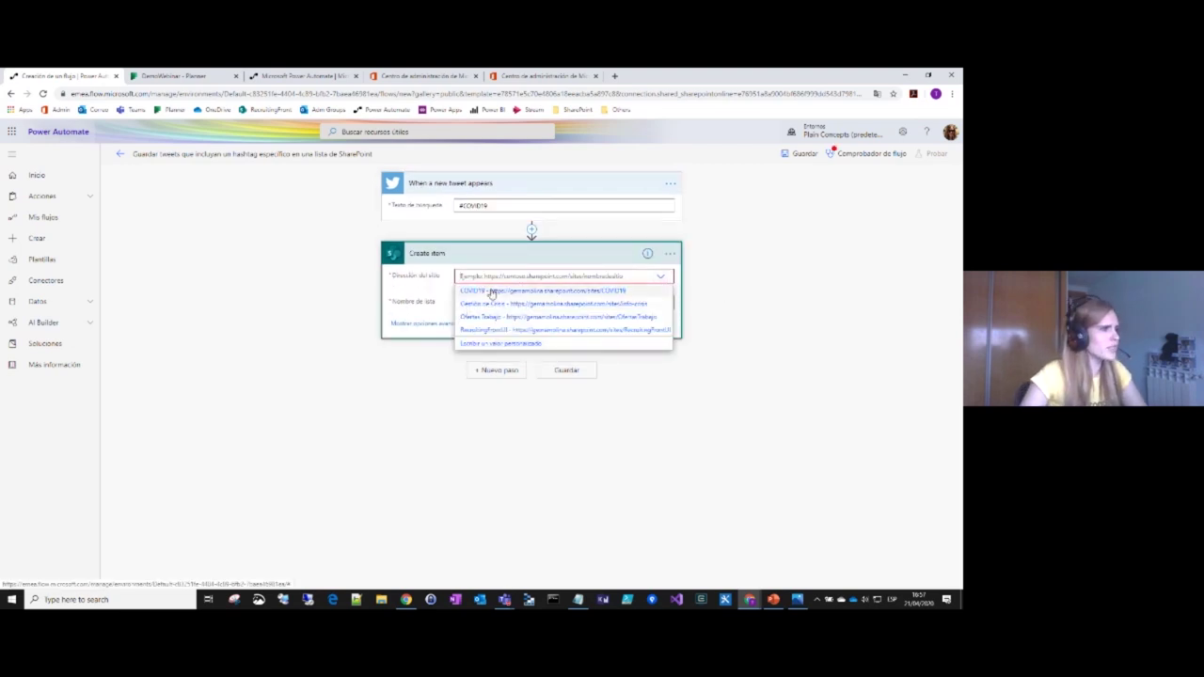
pyautogui.click(491, 292)
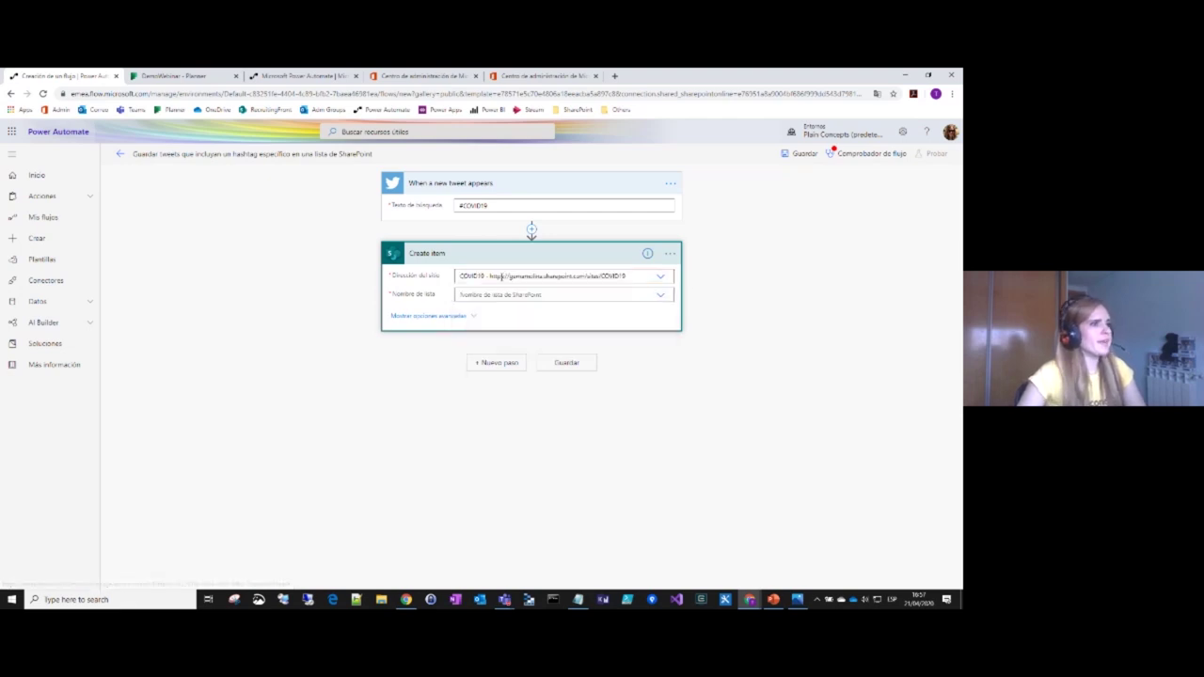
pyautogui.click(662, 297)
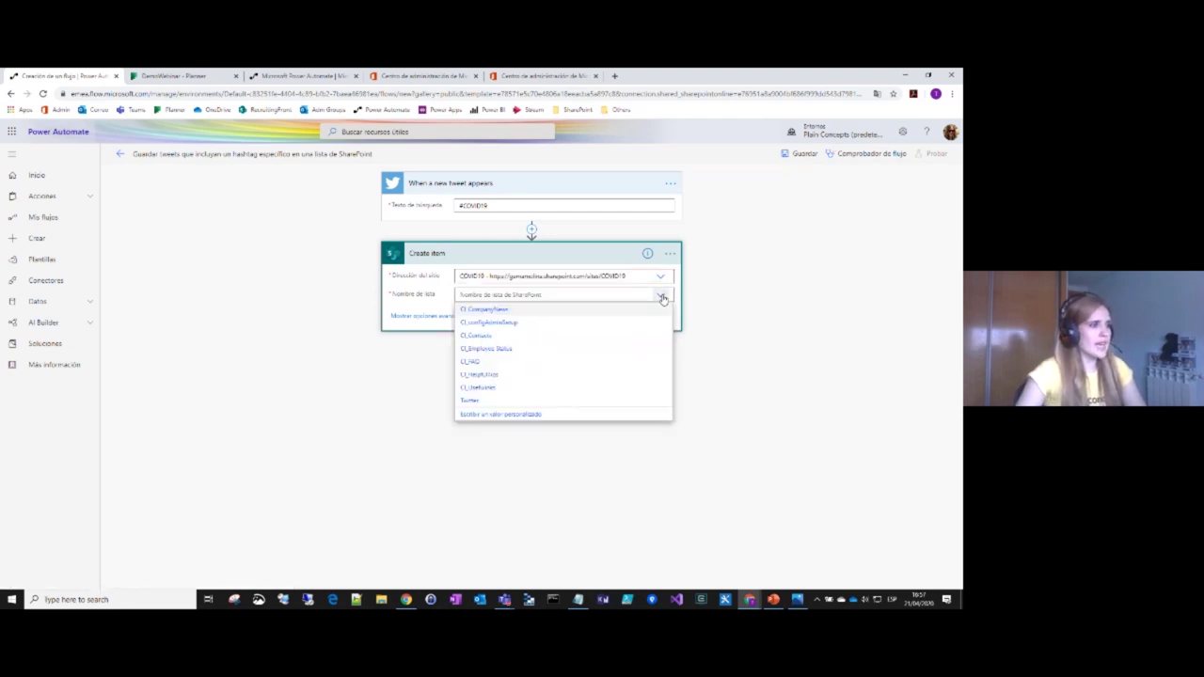
pyautogui.click(471, 401)
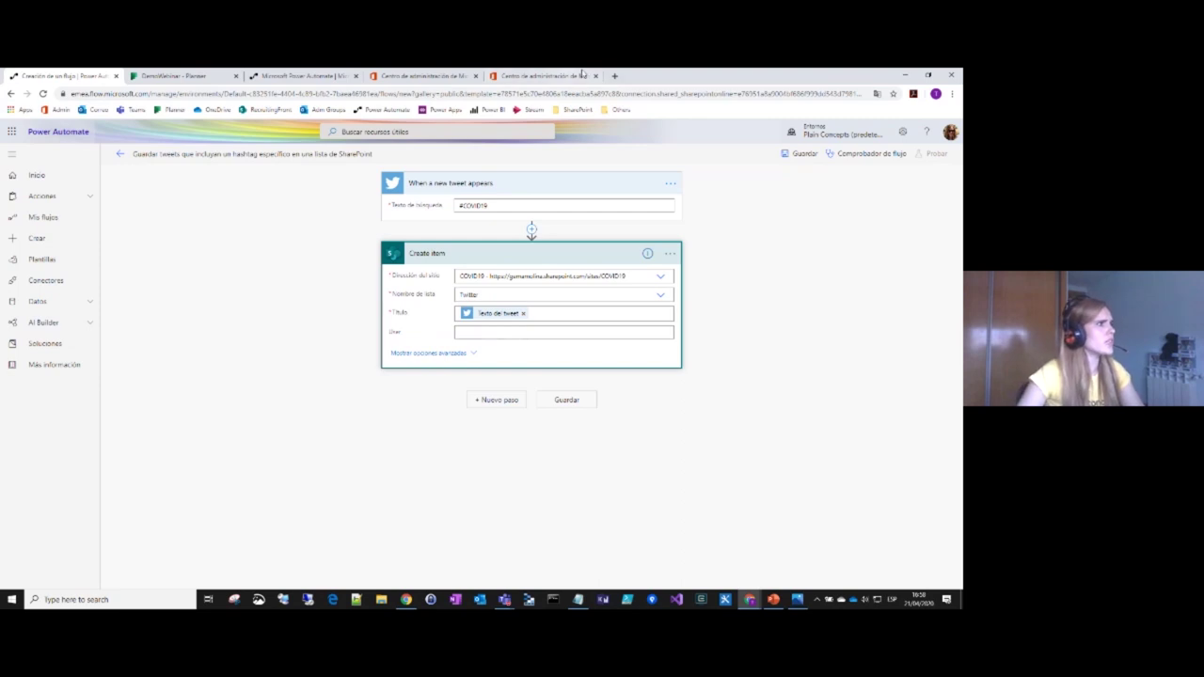
pyautogui.click(615, 79)
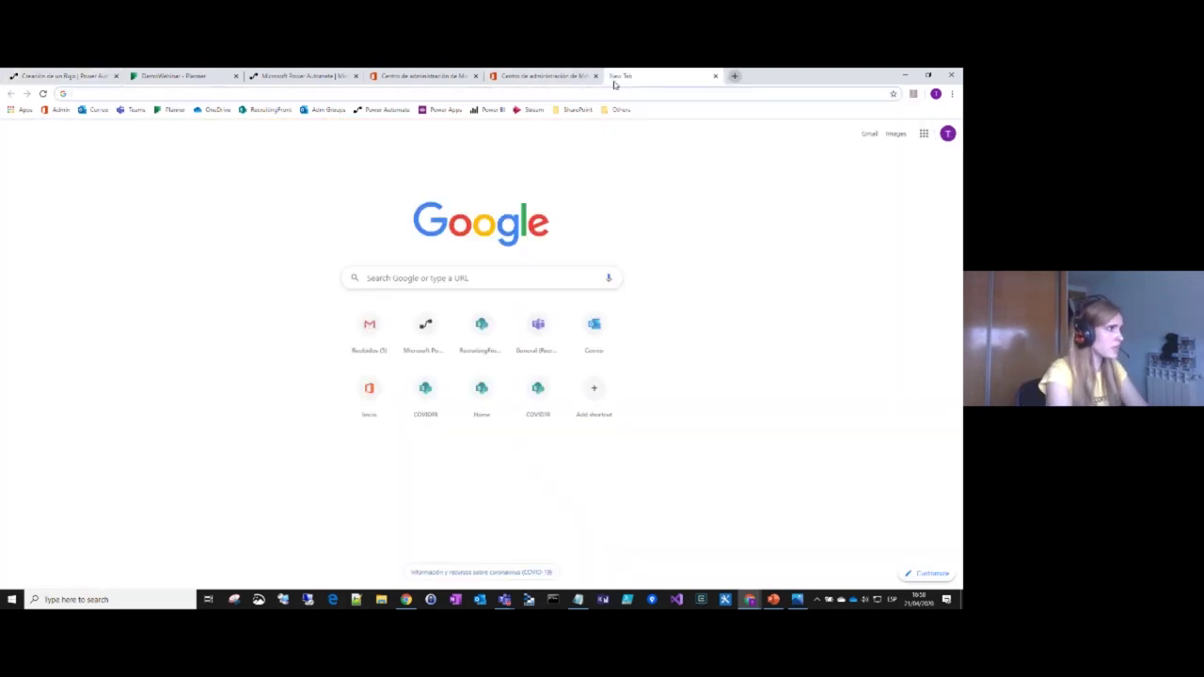
# Step: Open the COVID19 Twitter list in SharePoint, then return to the flow editor
pyautogui.write('covid 19')
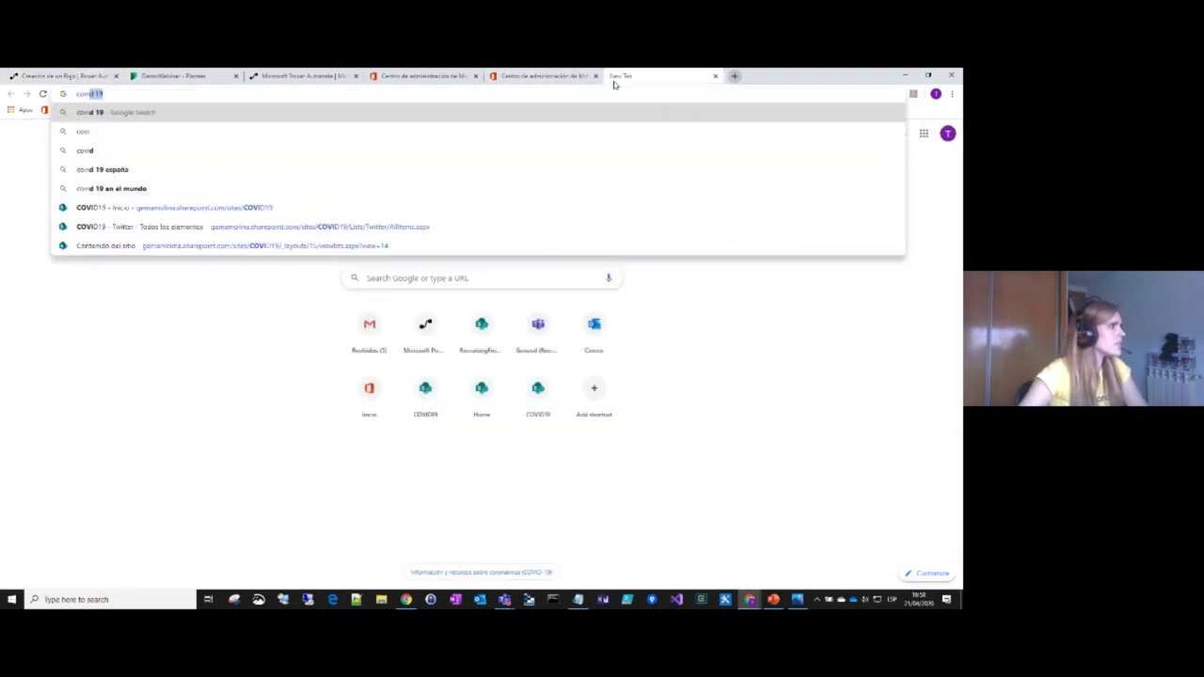
pyautogui.click(194, 226)
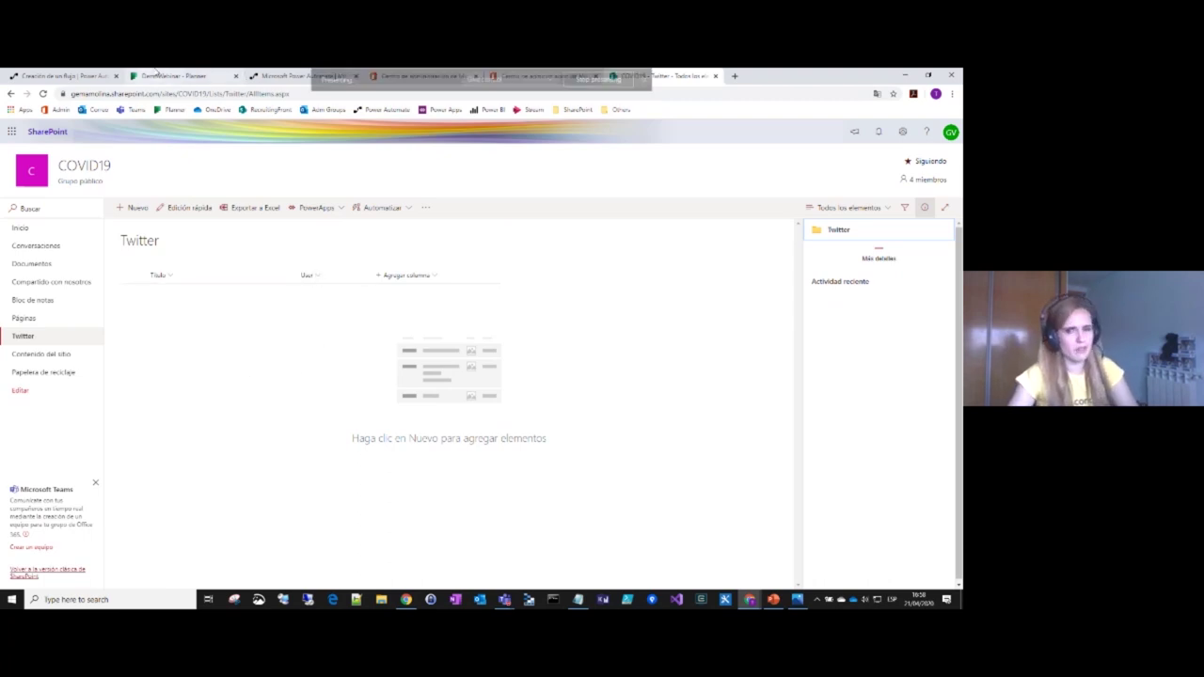
pyautogui.click(160, 75)
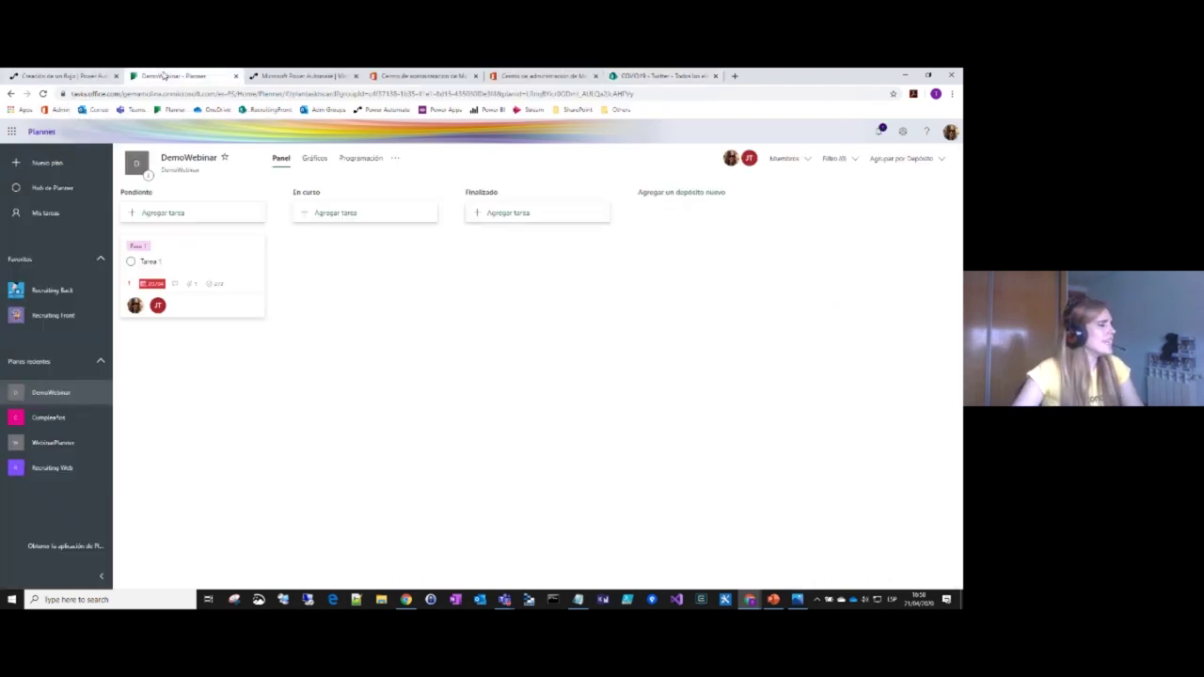
pyautogui.click(70, 76)
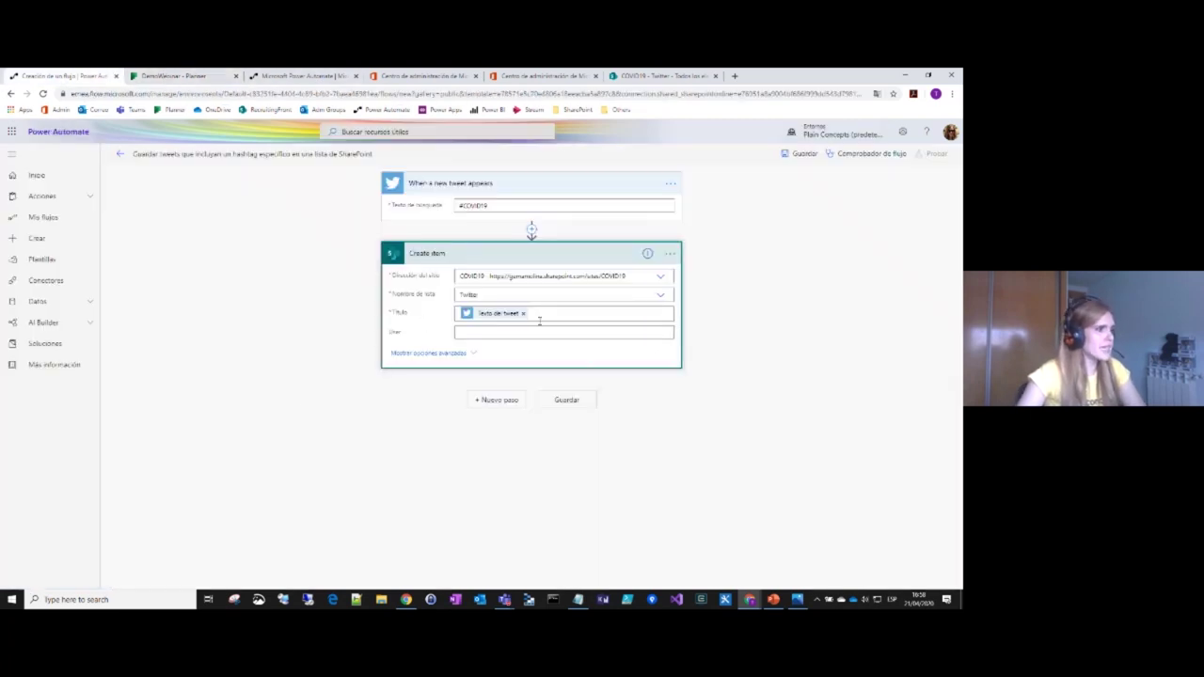
# Step: Map the tweet author's Nombre into Create item's User field, save, and open Probar
pyautogui.click(617, 330)
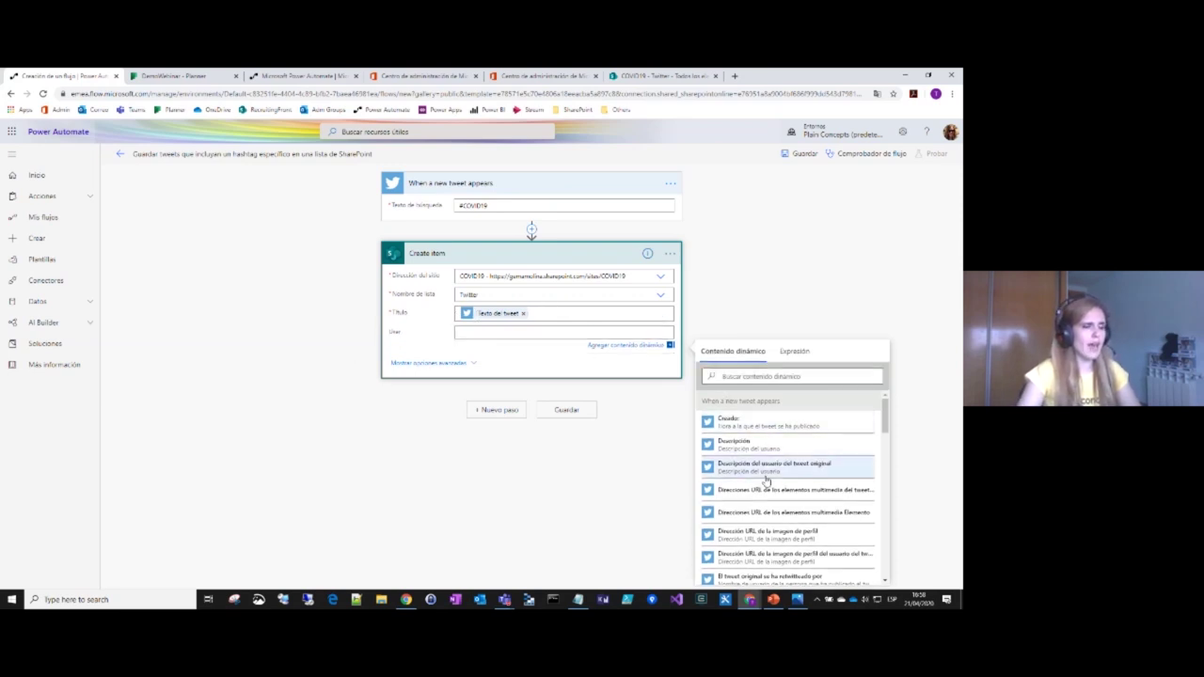
pyautogui.scroll(-2, 767, 461)
pyautogui.scroll(-2, 762, 441)
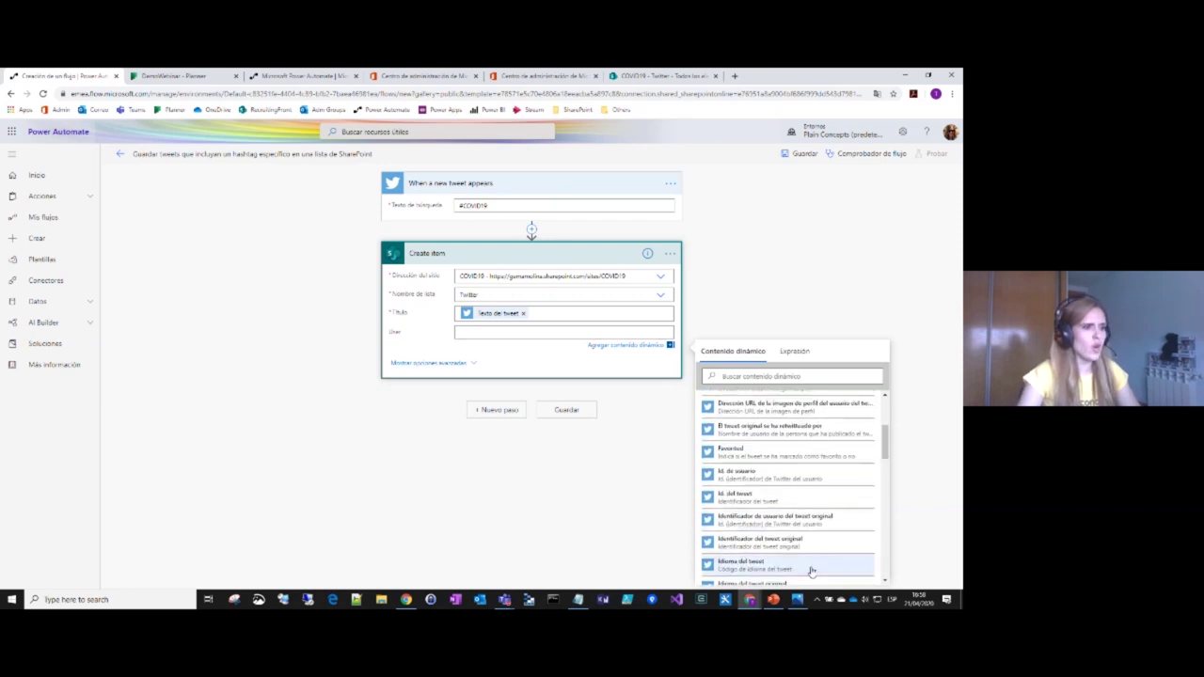
pyautogui.scroll(-4, 806, 545)
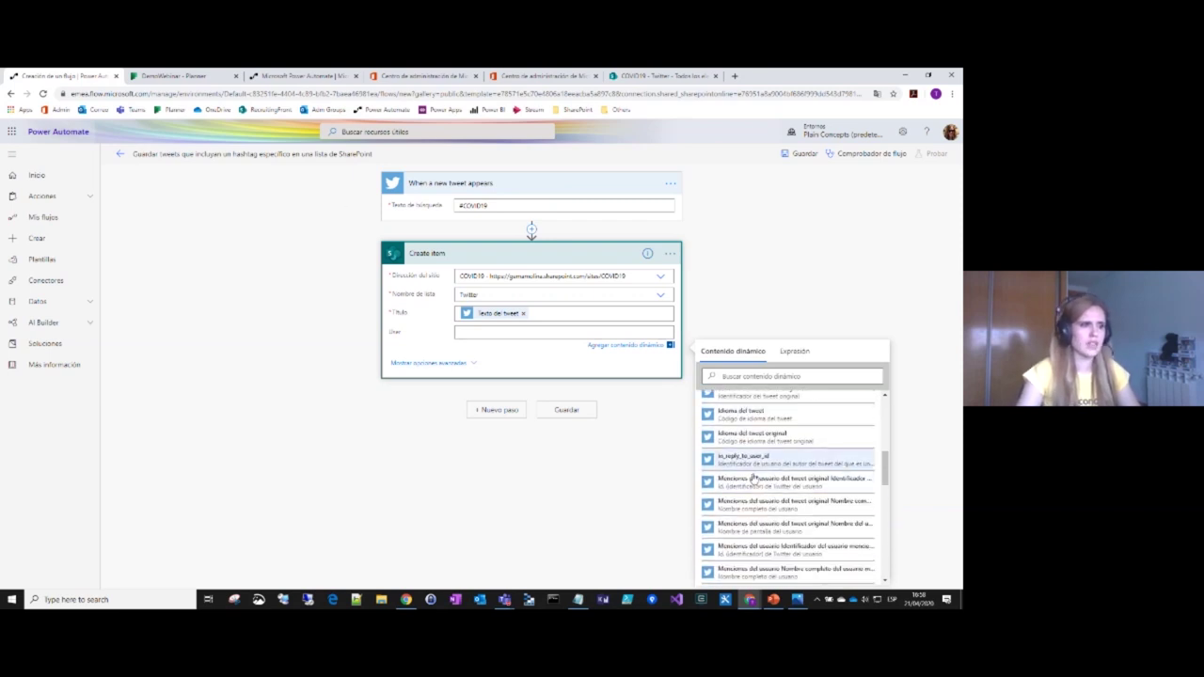
pyautogui.scroll(-2, 747, 506)
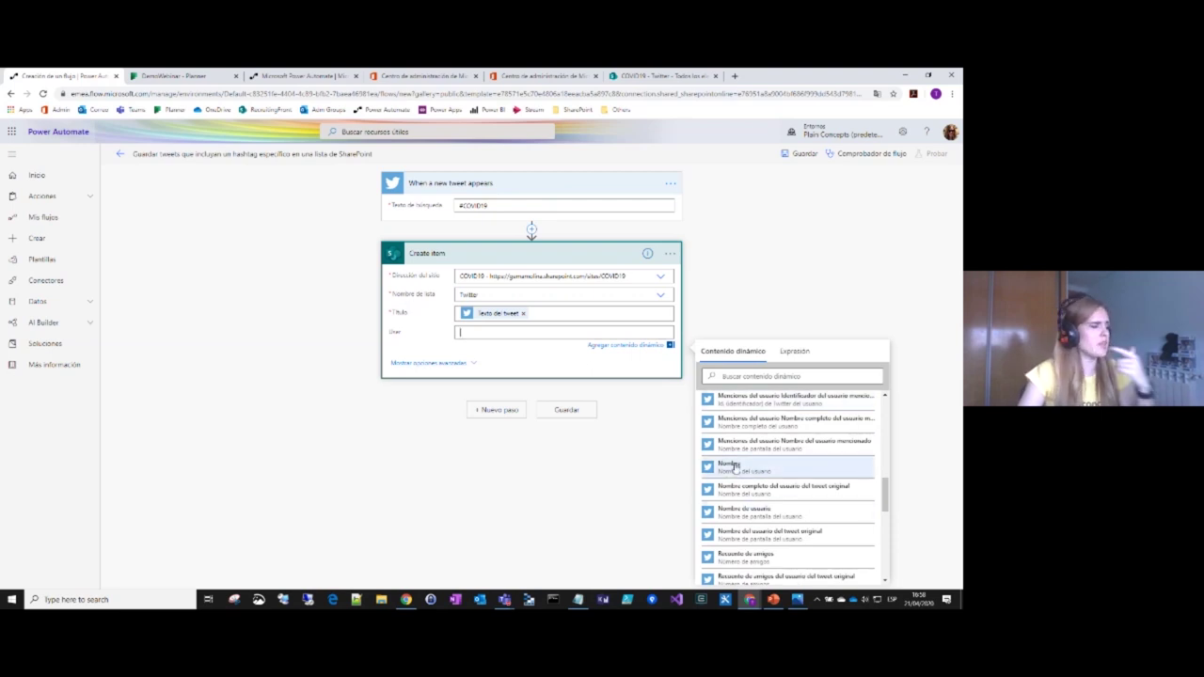
pyautogui.click(734, 467)
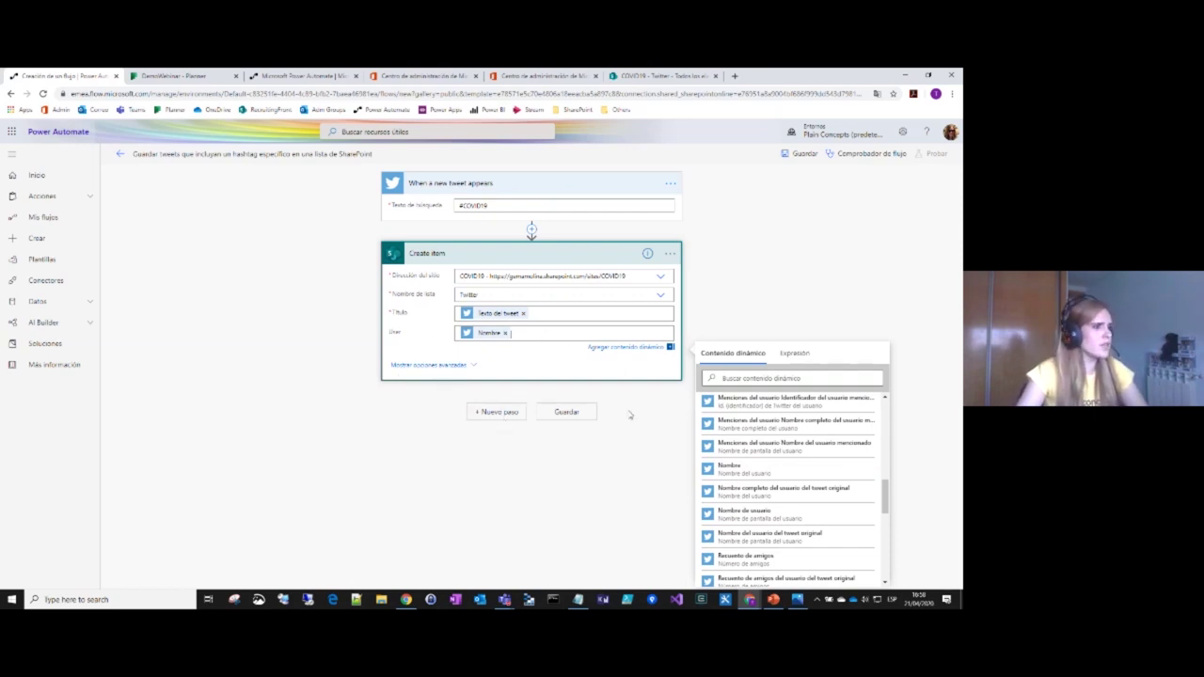
pyautogui.click(561, 416)
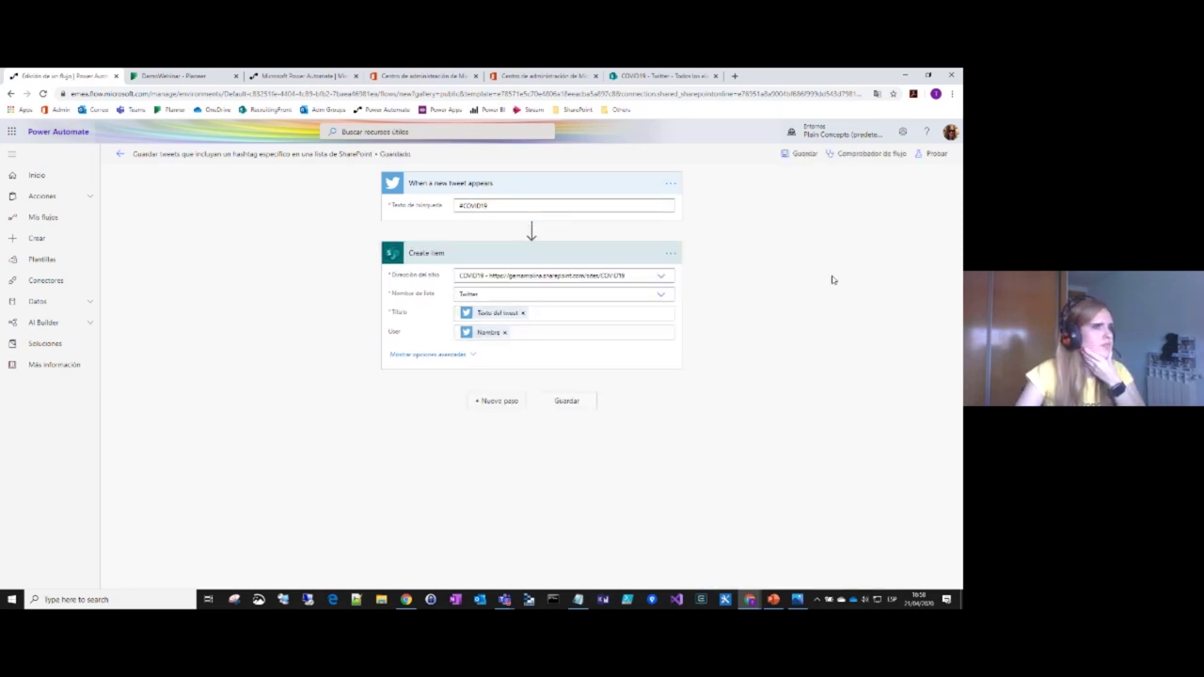
pyautogui.click(932, 154)
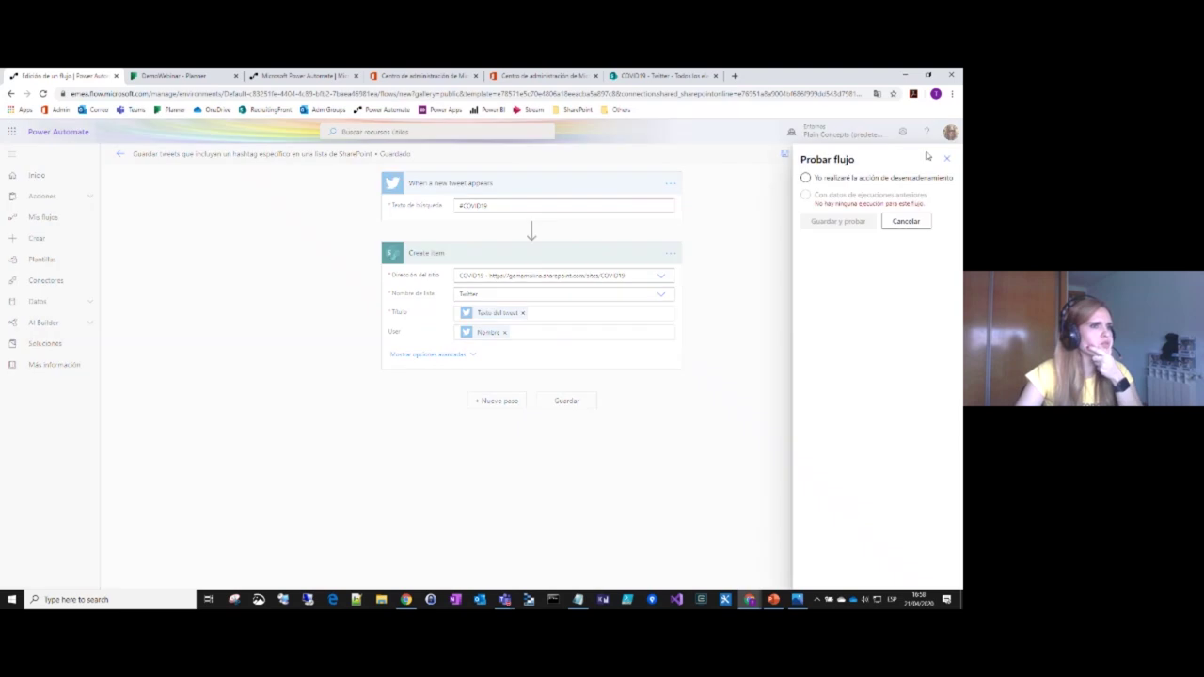
# Step: Run a manually triggered test and review the trigger and Create item outputs
pyautogui.click(828, 180)
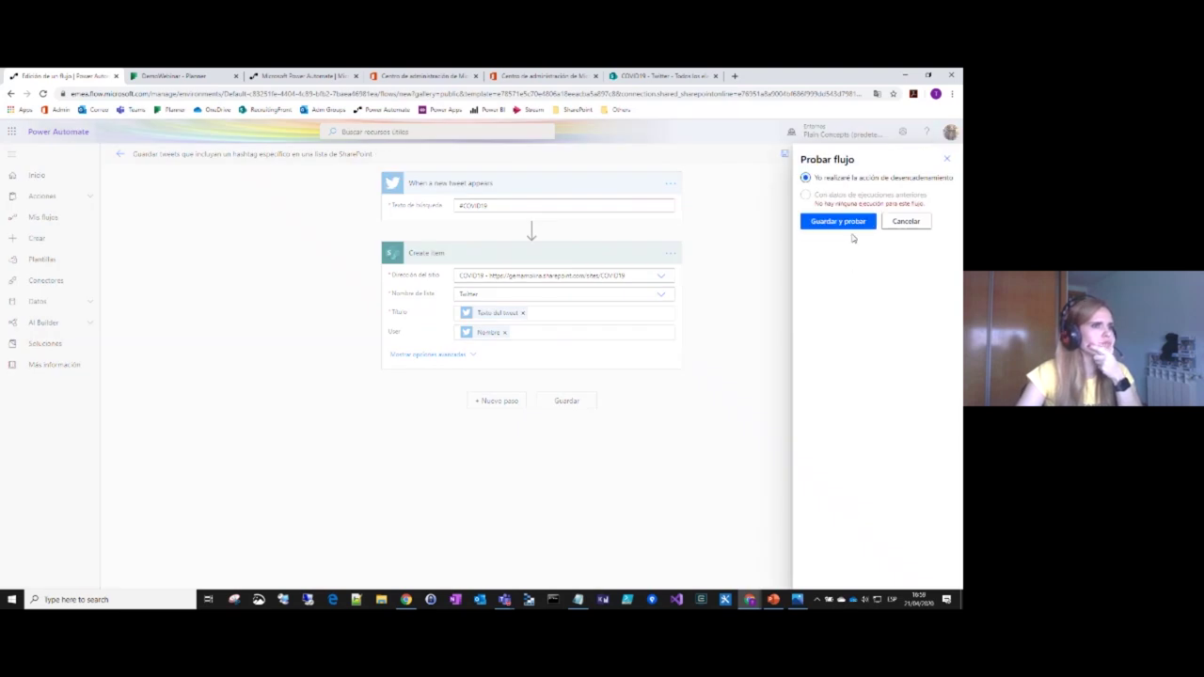
pyautogui.click(853, 224)
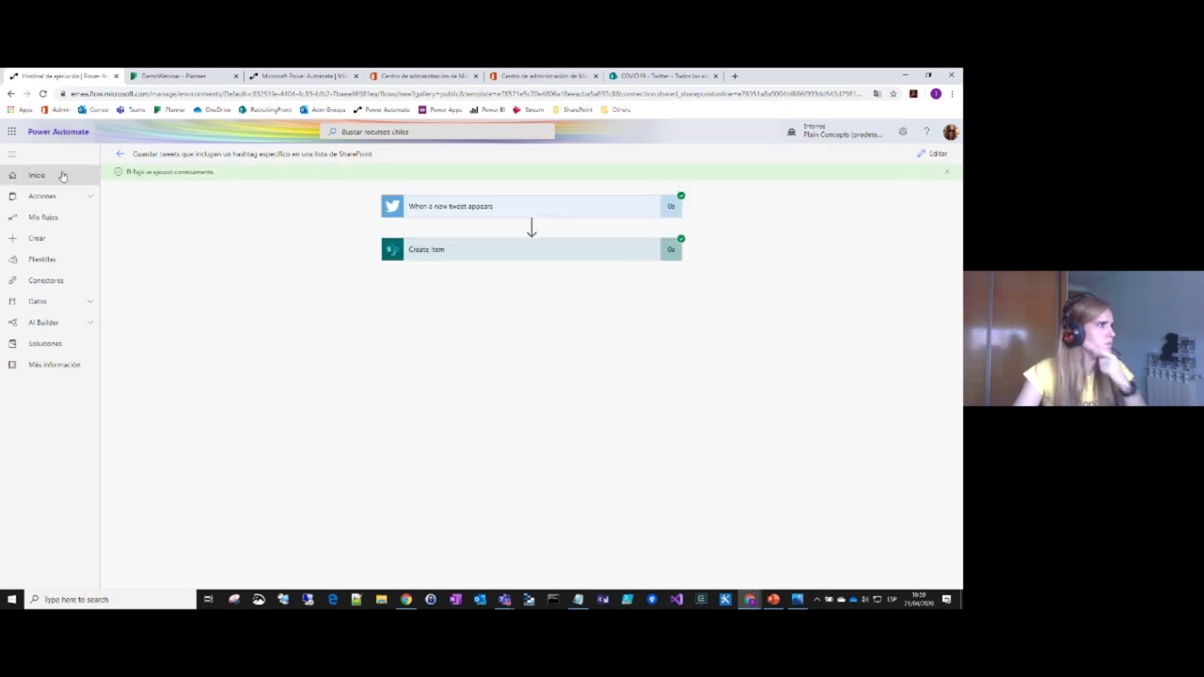
pyautogui.click(610, 216)
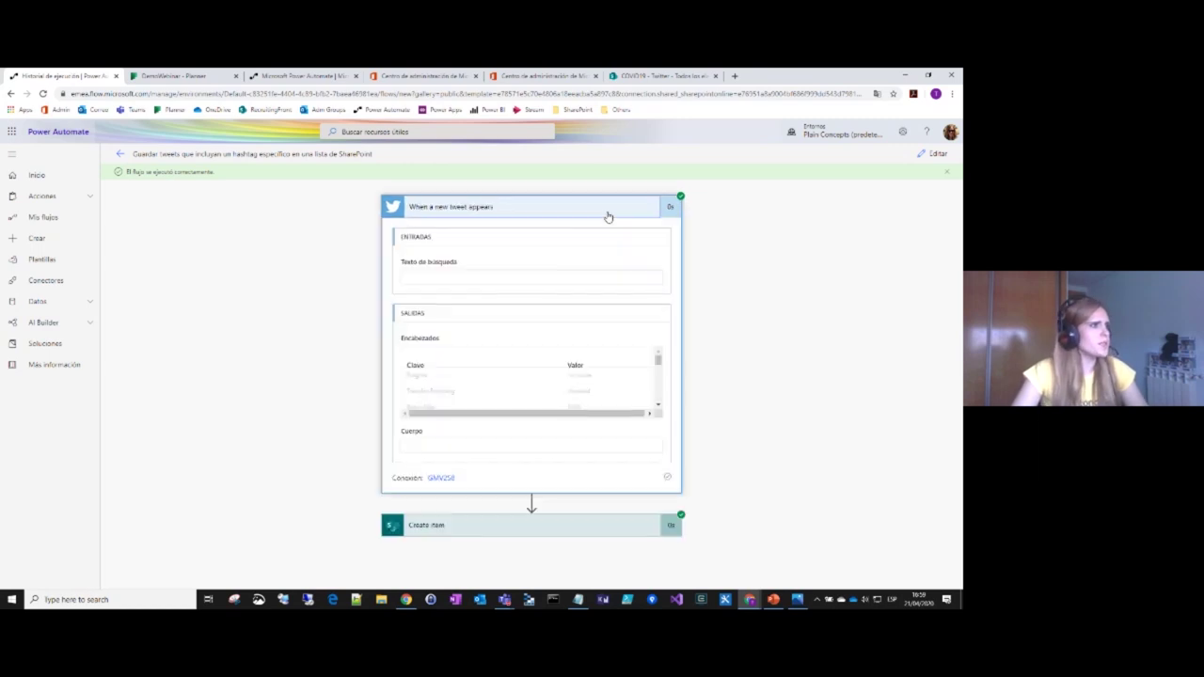
pyautogui.scroll(-3, 541, 461)
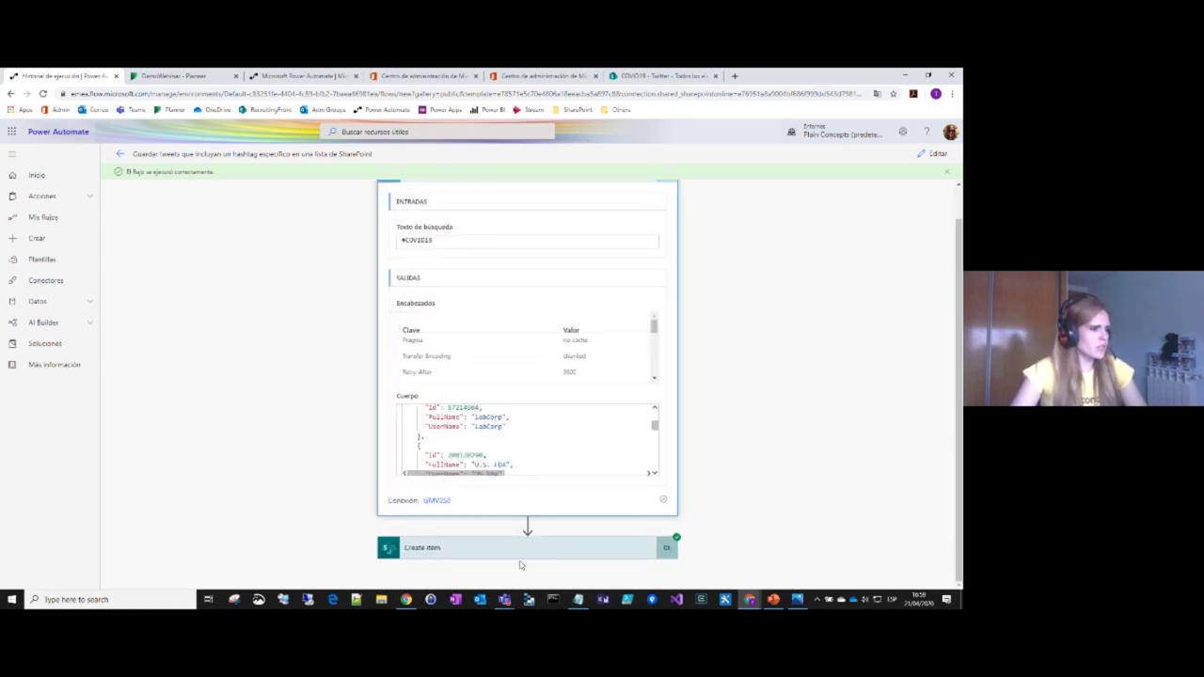
pyautogui.scroll(-2, 702, 498)
pyautogui.scroll(-15, 722, 483)
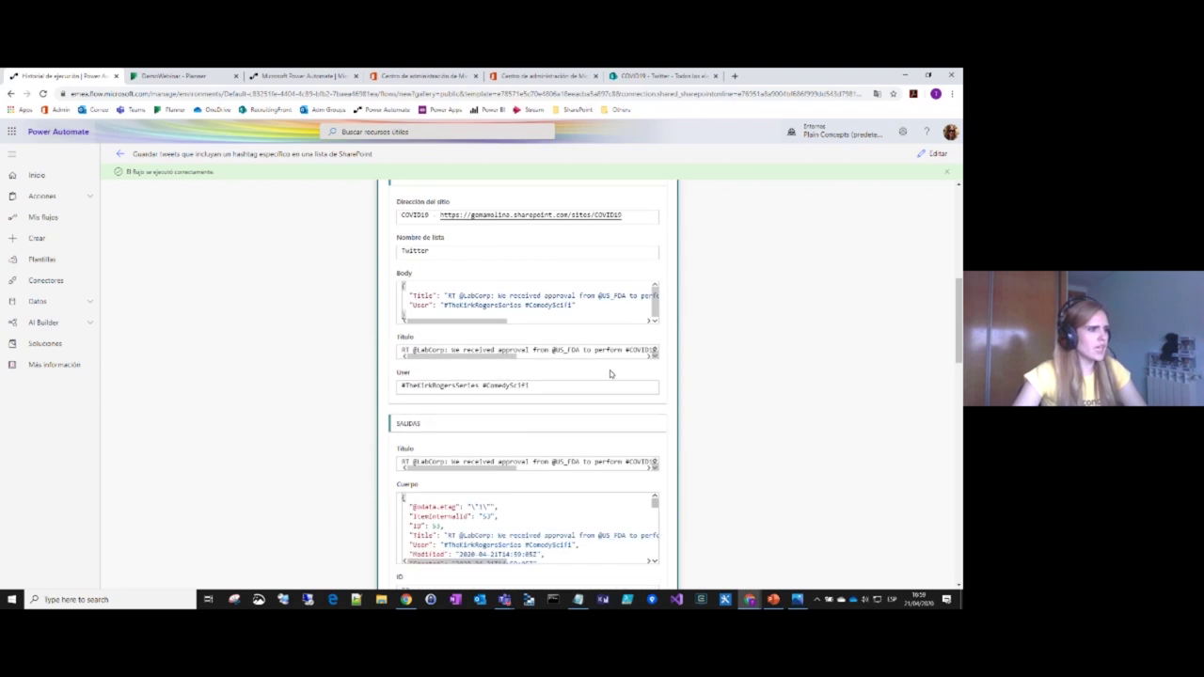
pyautogui.scroll(-10, 500, 311)
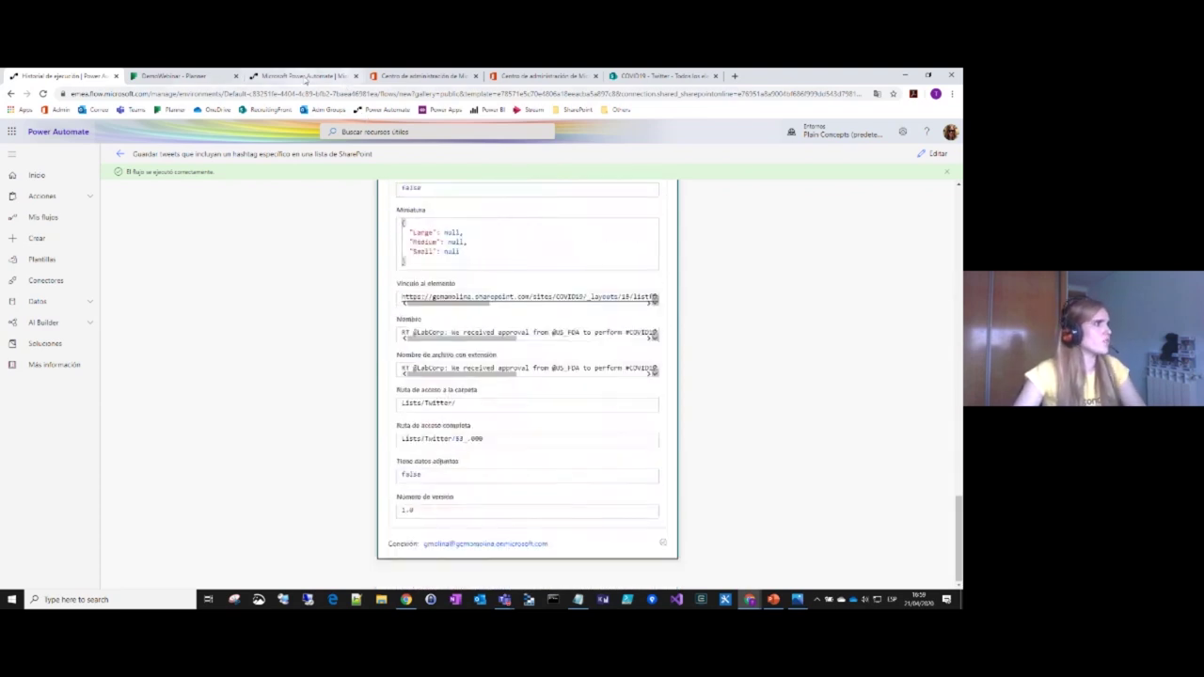
# Step: Reload the COVID19 Twitter list in SharePoint to show the new tweets
pyautogui.click(672, 77)
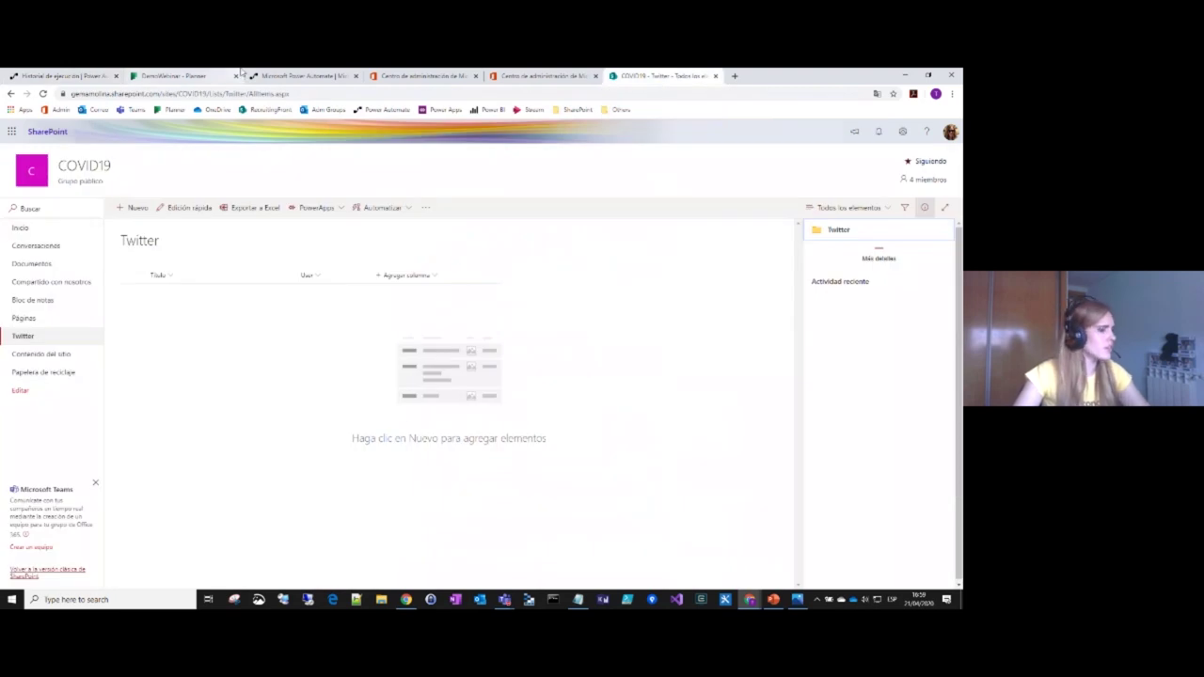
pyautogui.click(317, 95)
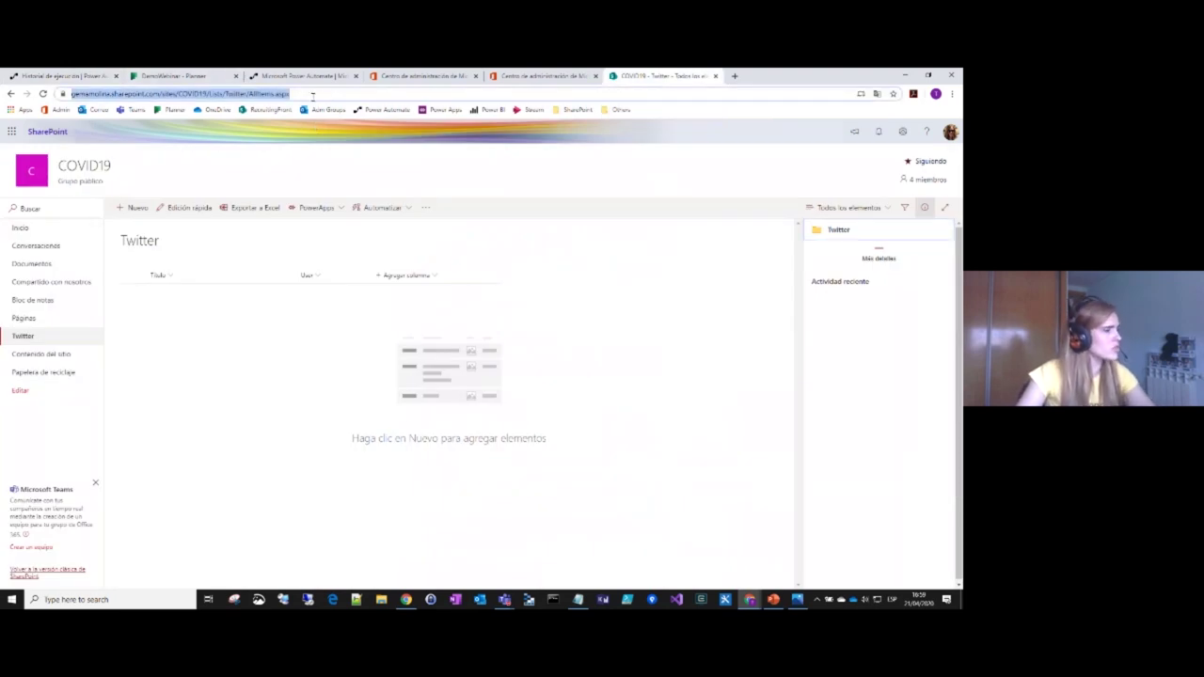
pyautogui.press('Return')
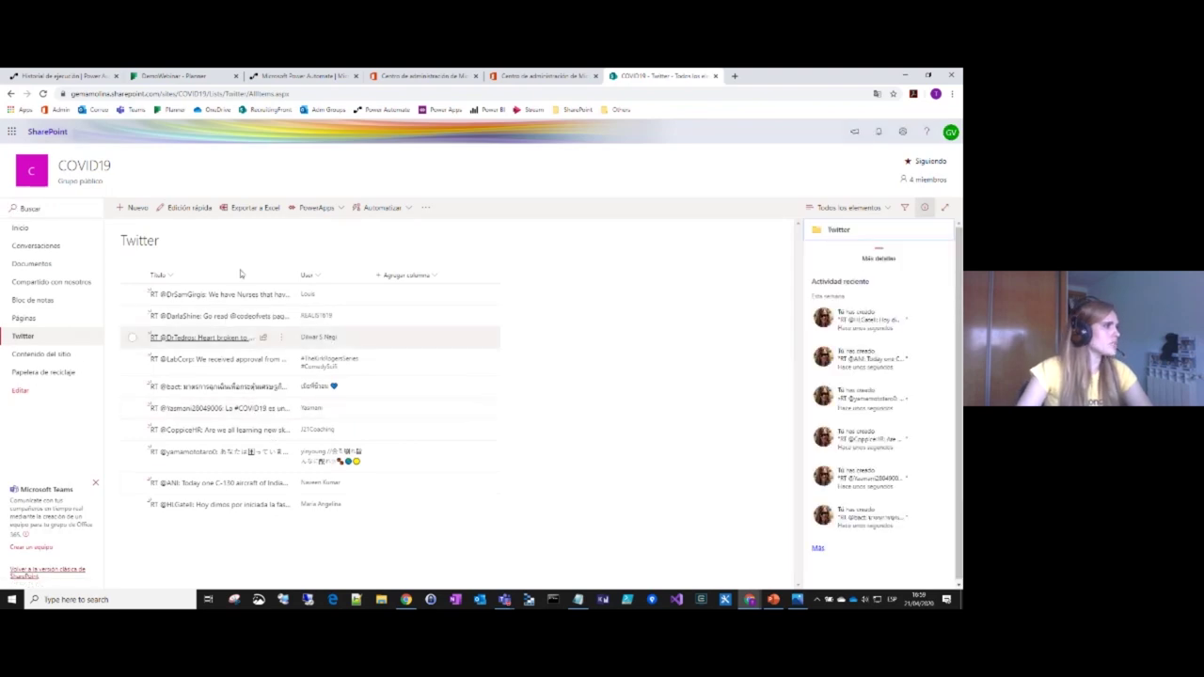
# Step: Widen the Título column, inspect the last tweet item, and return to the flow run
pyautogui.doubleClick(295, 266)
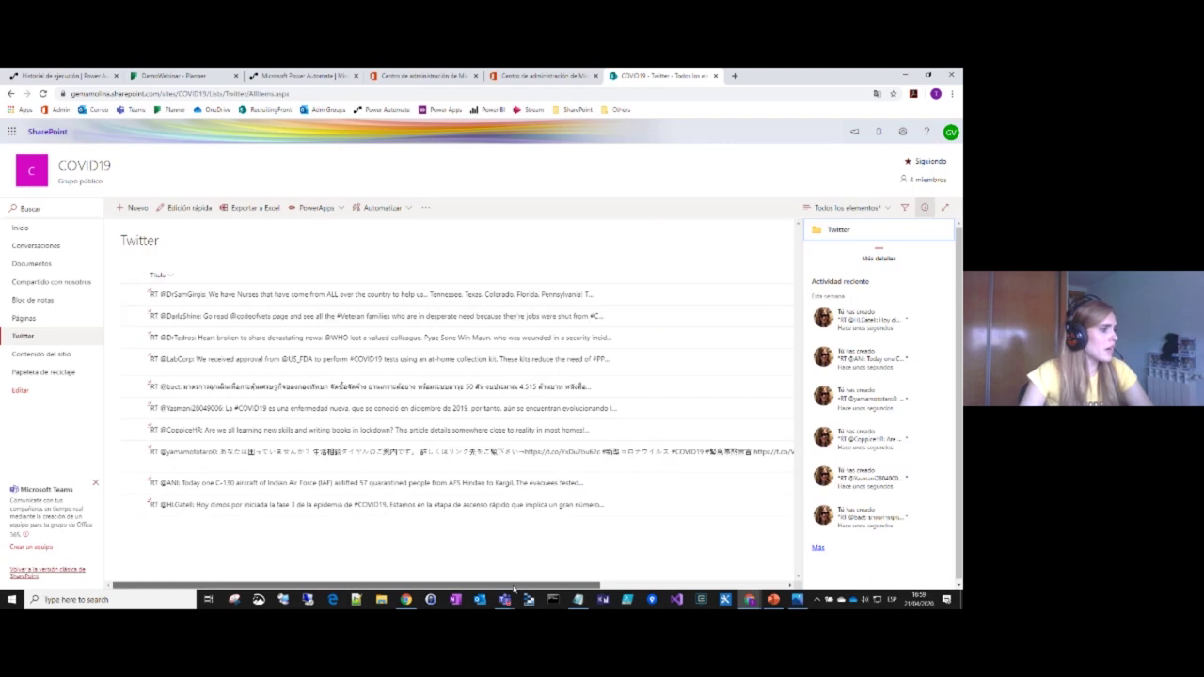
pyautogui.moveTo(514, 589); pyautogui.dragTo(451, 567)
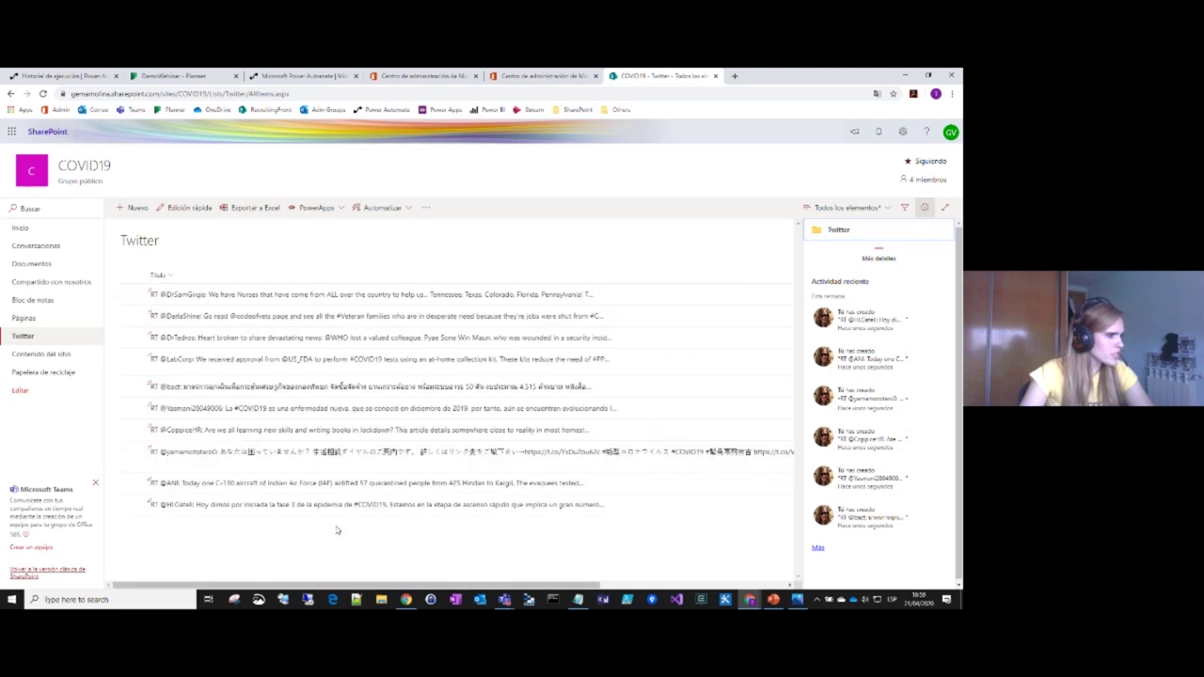
pyautogui.click(379, 504)
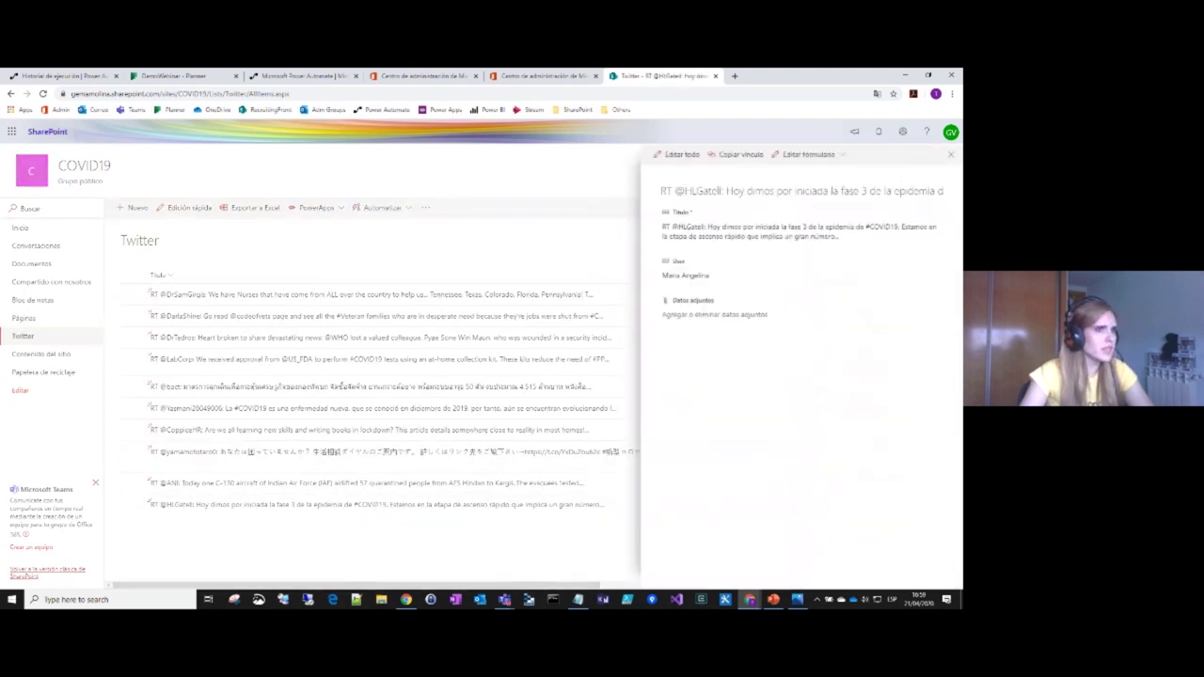
pyautogui.click(950, 154)
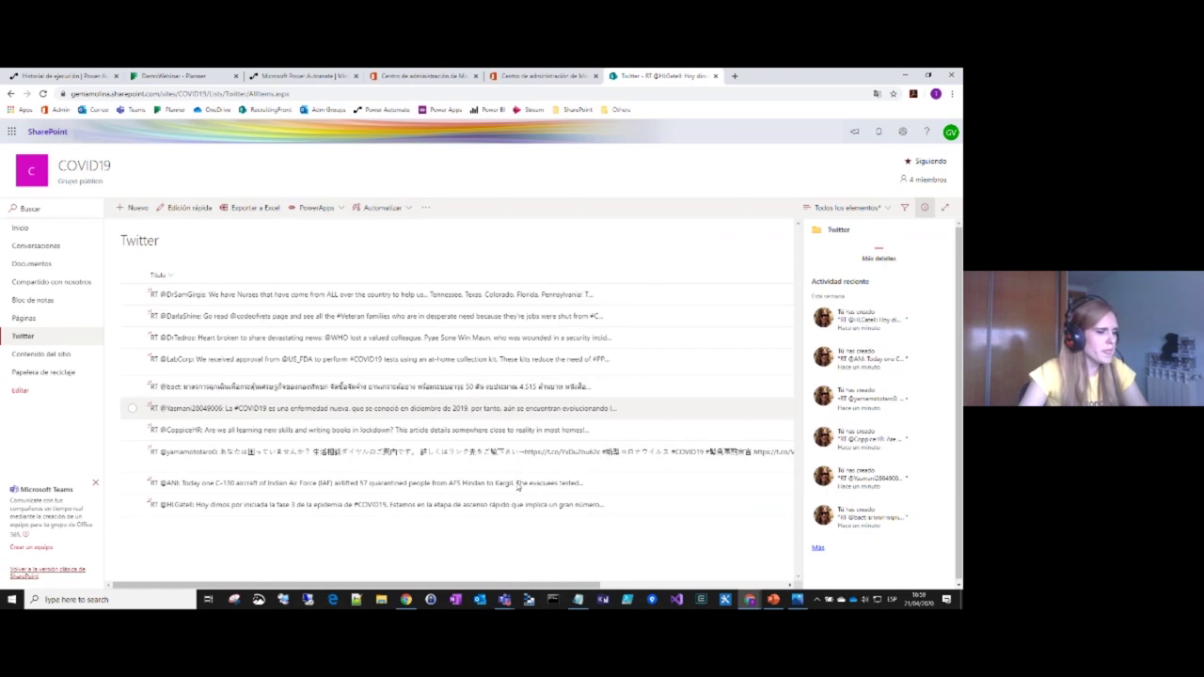
pyautogui.moveTo(503, 585); pyautogui.dragTo(690, 584)
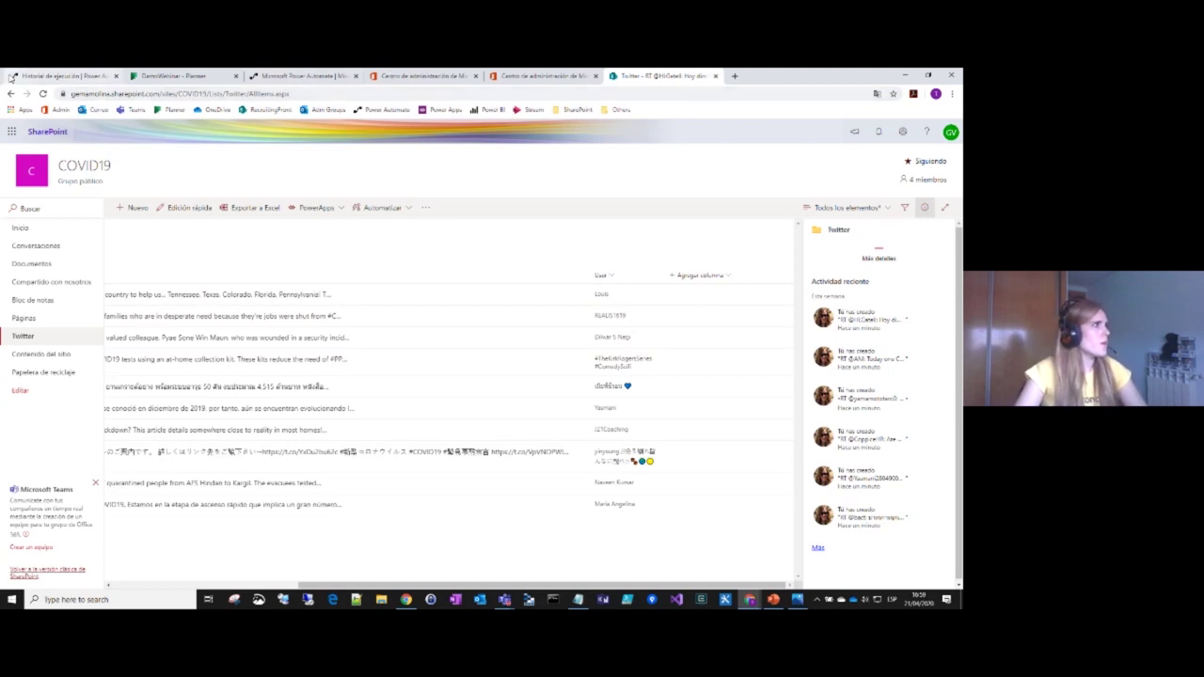
pyautogui.click(62, 76)
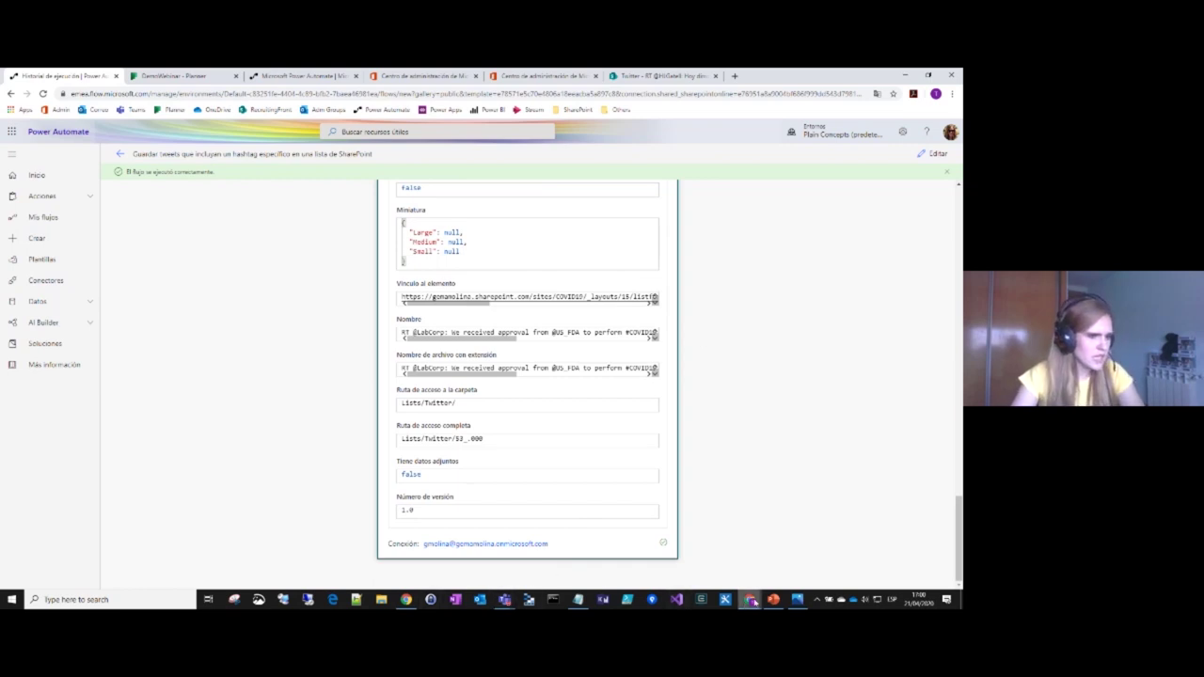
# Step: Bring the PowerPoint presentation to the front from the taskbar
pyautogui.click(773, 600)
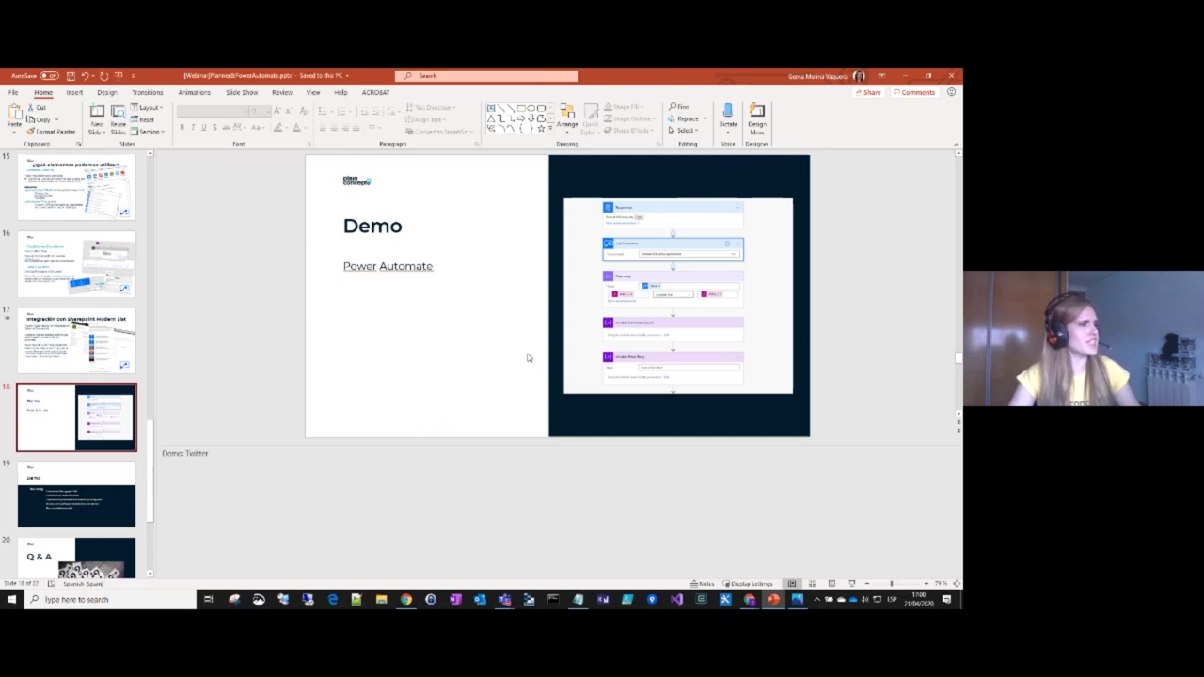
# Step: Advance to the Recruiting demo slide, then minimize PowerPoint
pyautogui.press('pagedown')
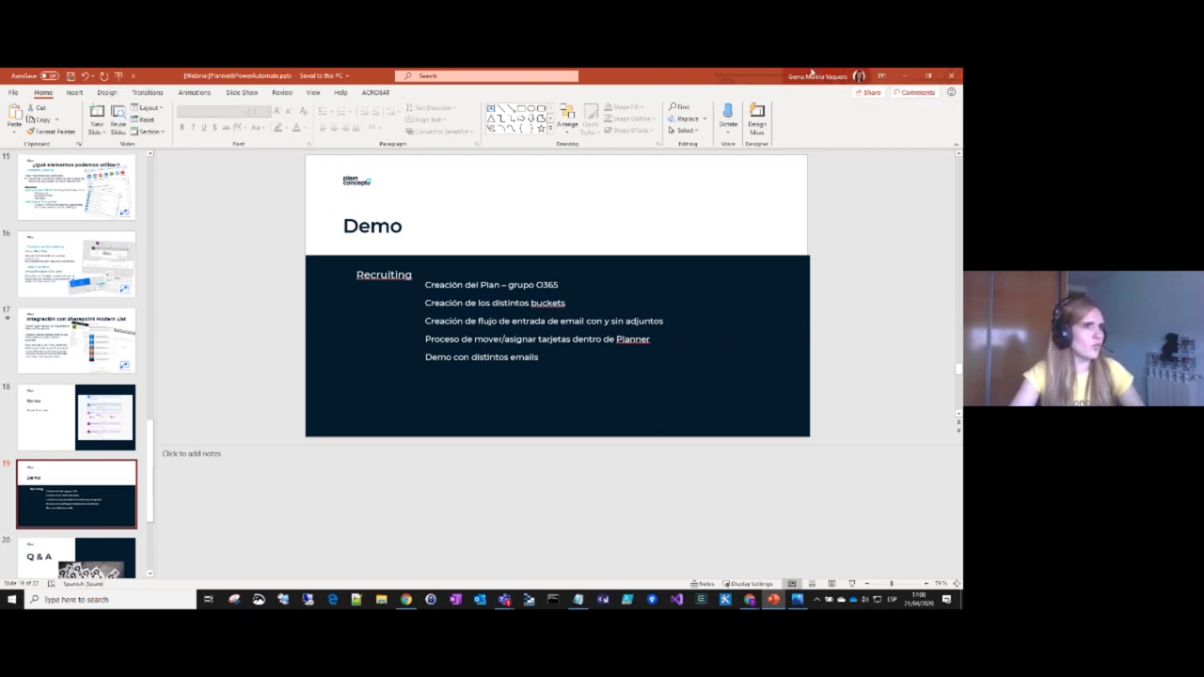
pyautogui.click(904, 76)
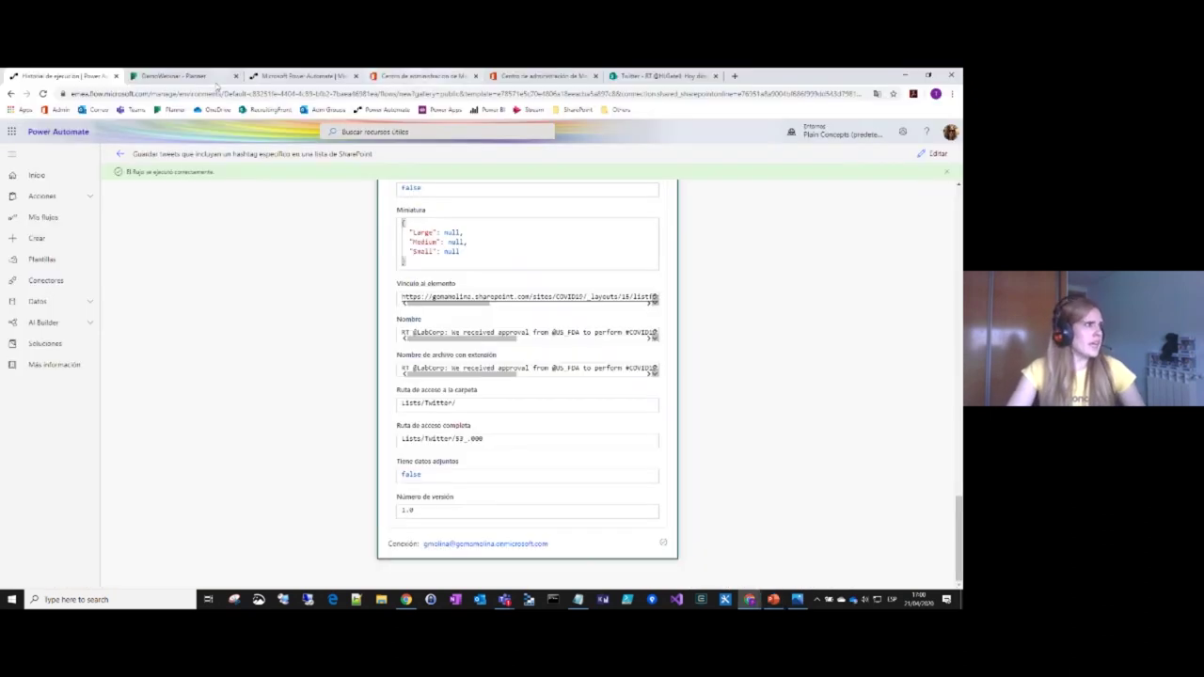
# Step: Show the Recruiting Front plan board from Planner's favourites and launch File Explorer
pyautogui.click(174, 76)
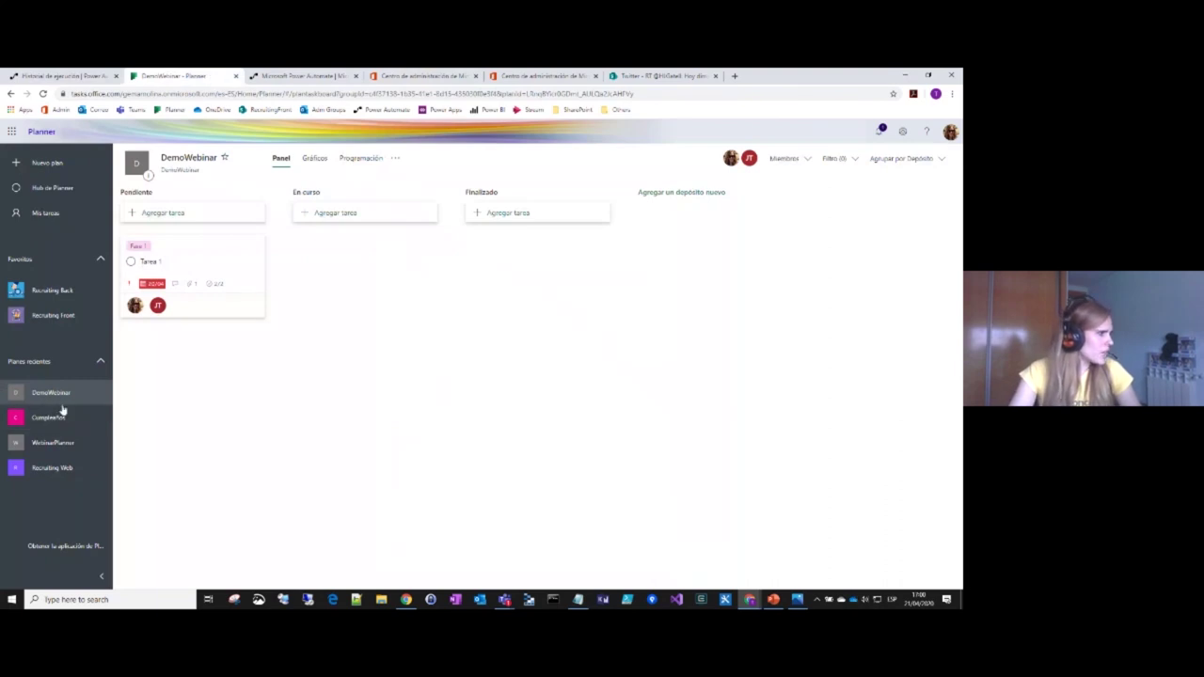
pyautogui.click(64, 315)
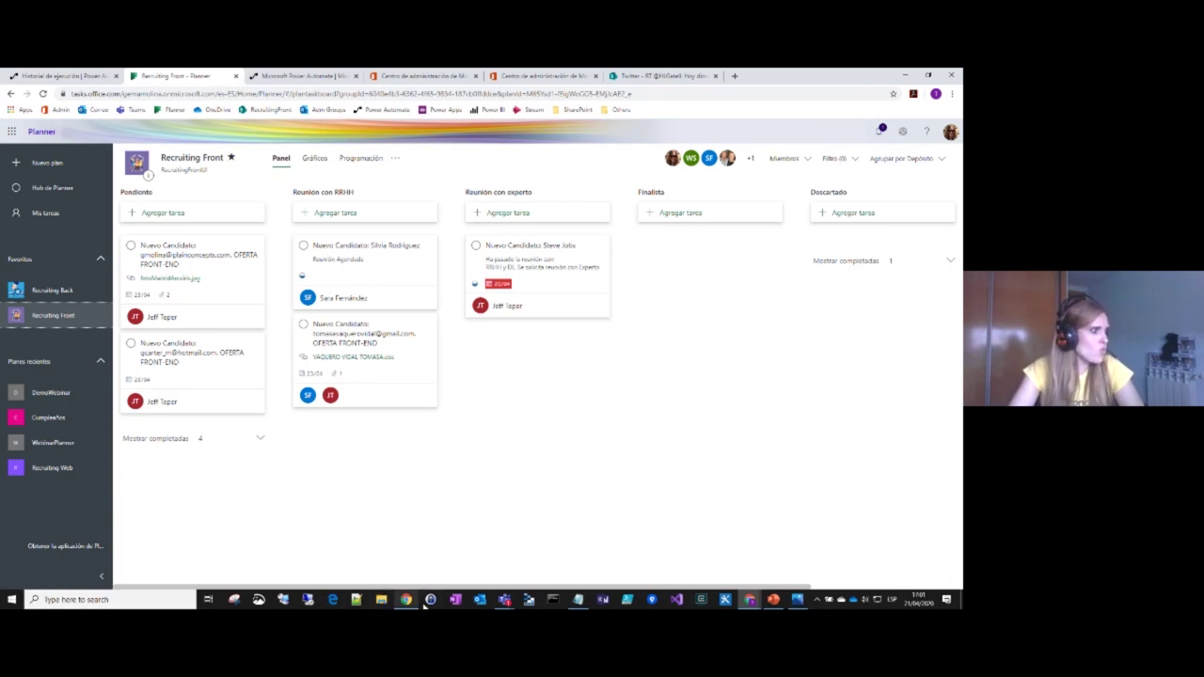
pyautogui.click(390, 599)
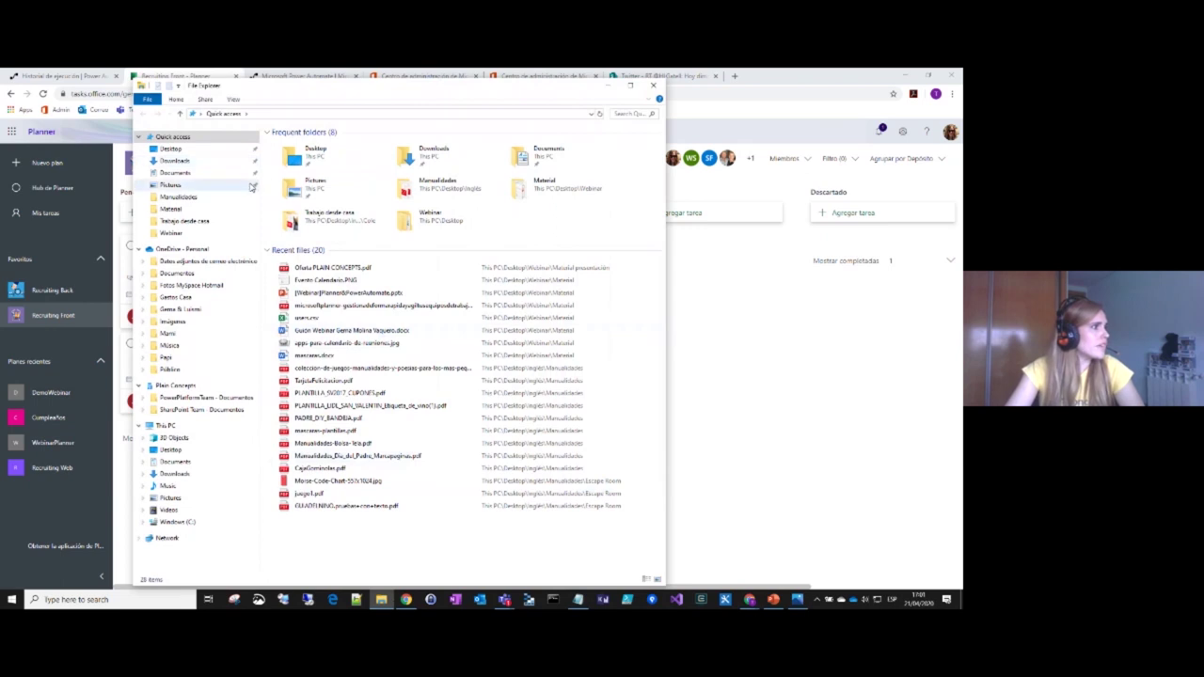
# Step: Go through Material > Webinar > Material presentación and open Oferta PLAIN CONCEPTS.pdf
pyautogui.click(189, 211)
pyautogui.click(171, 232)
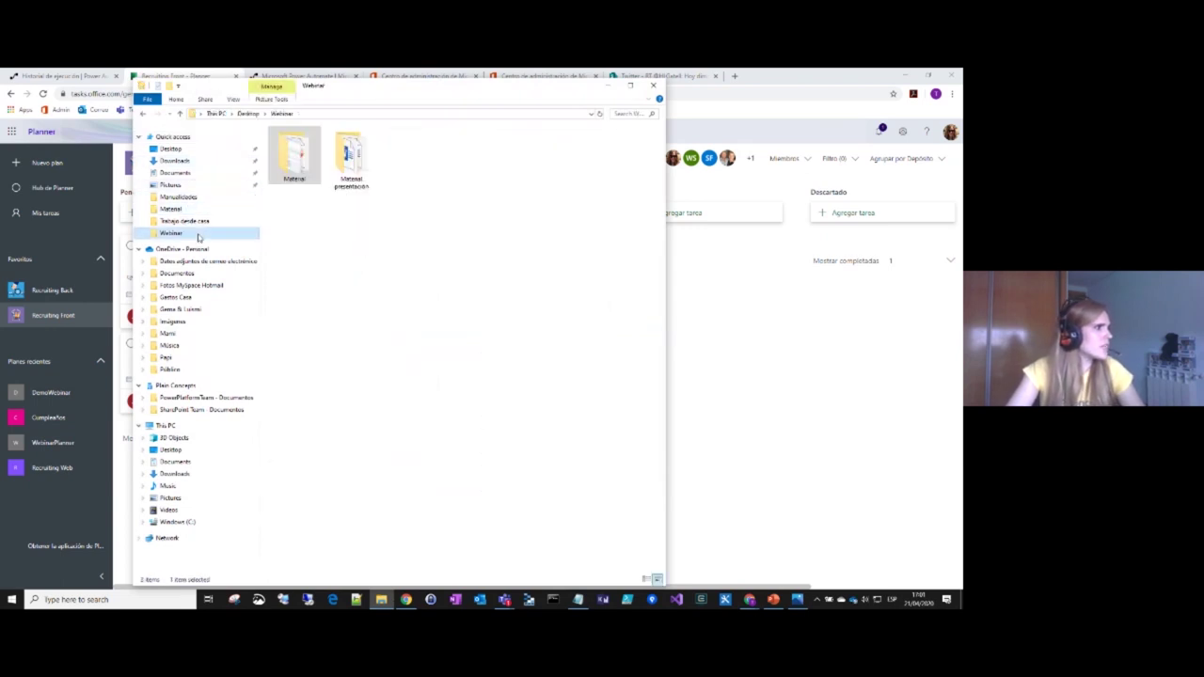
pyautogui.click(340, 179)
pyautogui.doubleClick(341, 179)
pyautogui.doubleClick(322, 208)
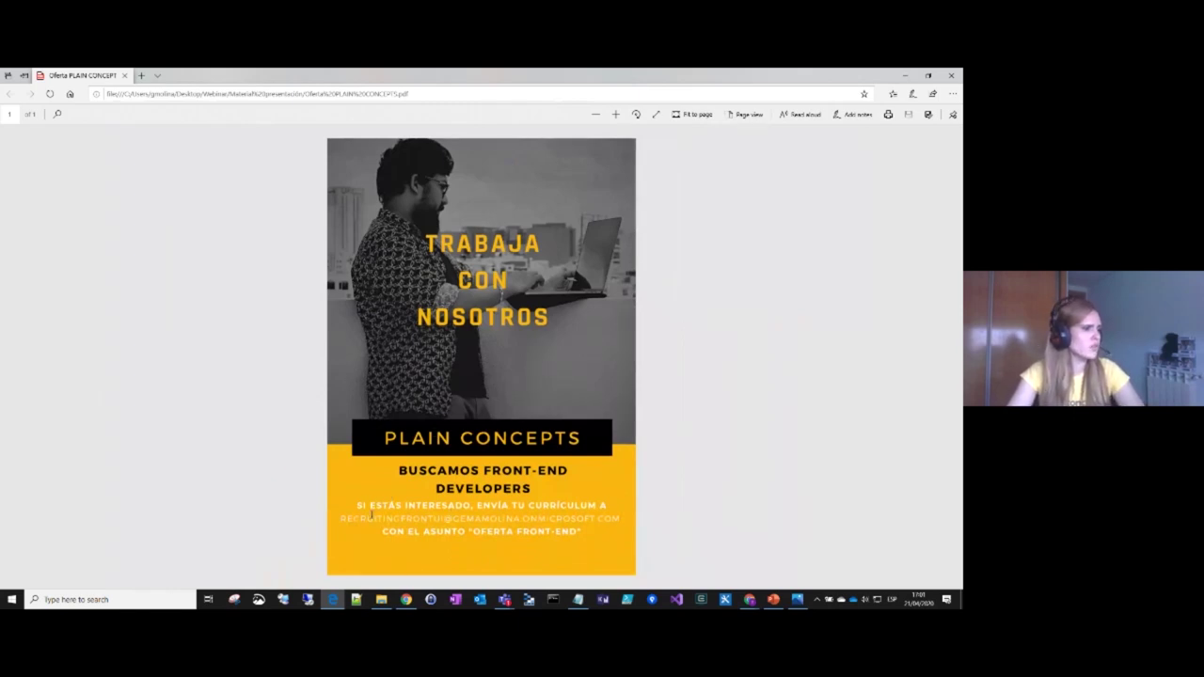
# Step: Highlight the flyer's recruiting email and OFERTA FRONT-END subject, then minimise Edge to reveal Planner
pyautogui.moveTo(342, 519); pyautogui.dragTo(622, 520)
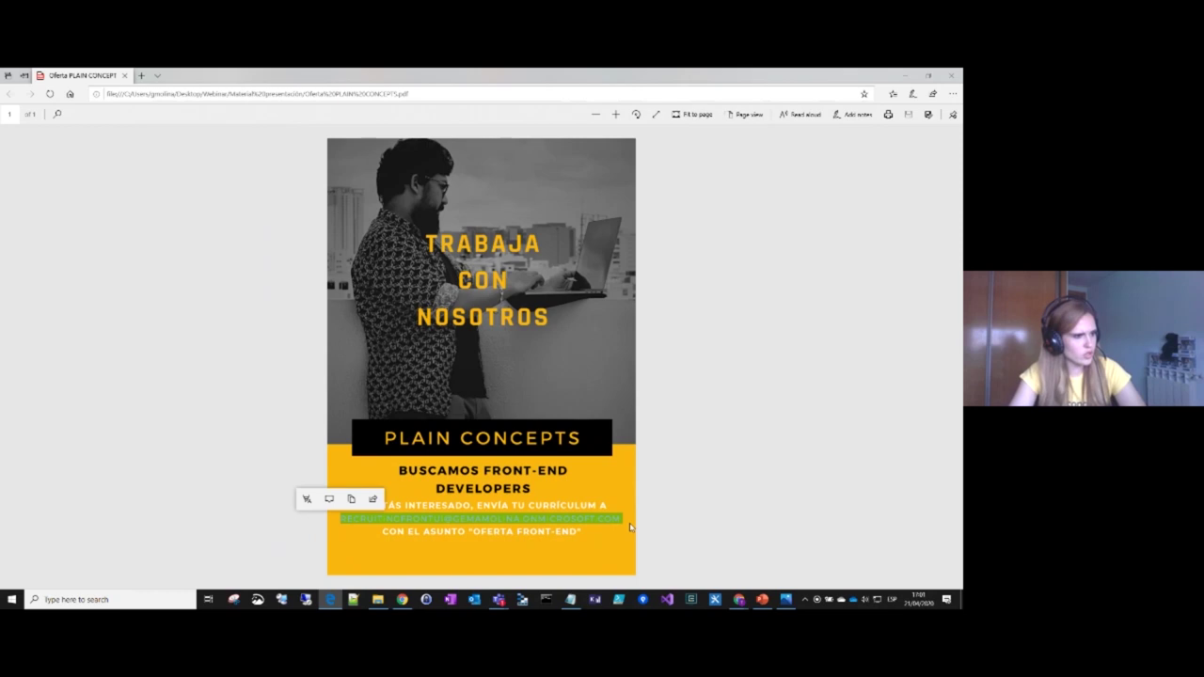
pyautogui.click(415, 520)
pyautogui.moveTo(470, 532); pyautogui.dragTo(575, 533)
pyautogui.click(581, 543)
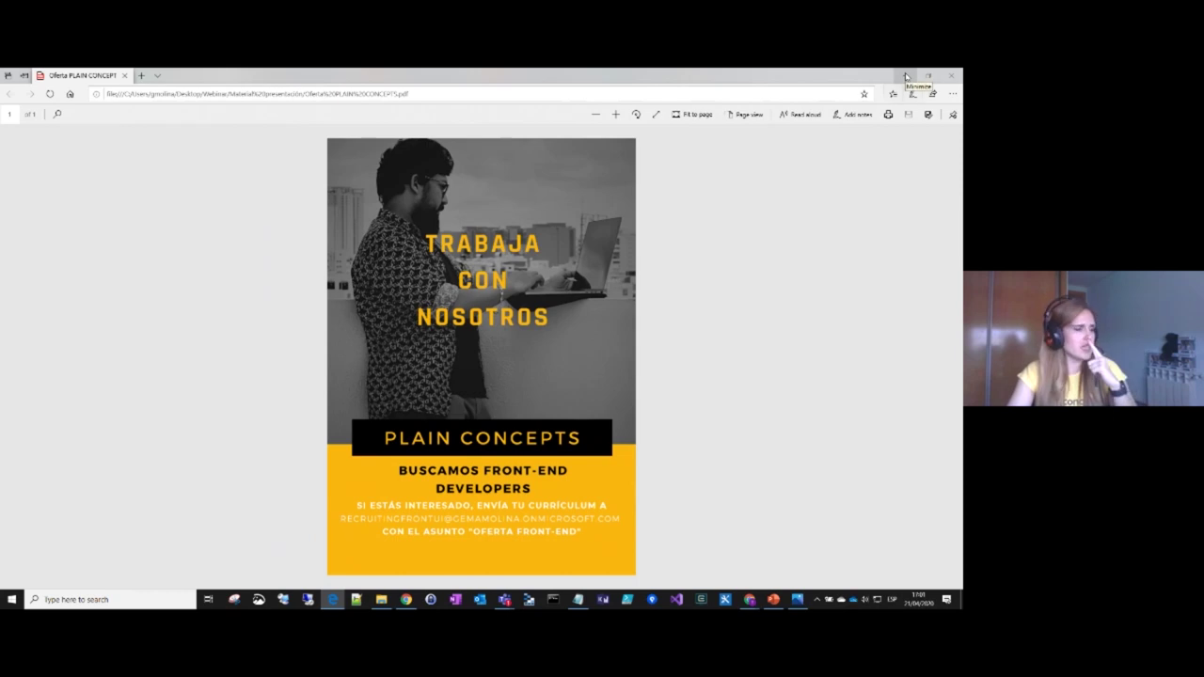
pyautogui.click(906, 77)
pyautogui.click(785, 342)
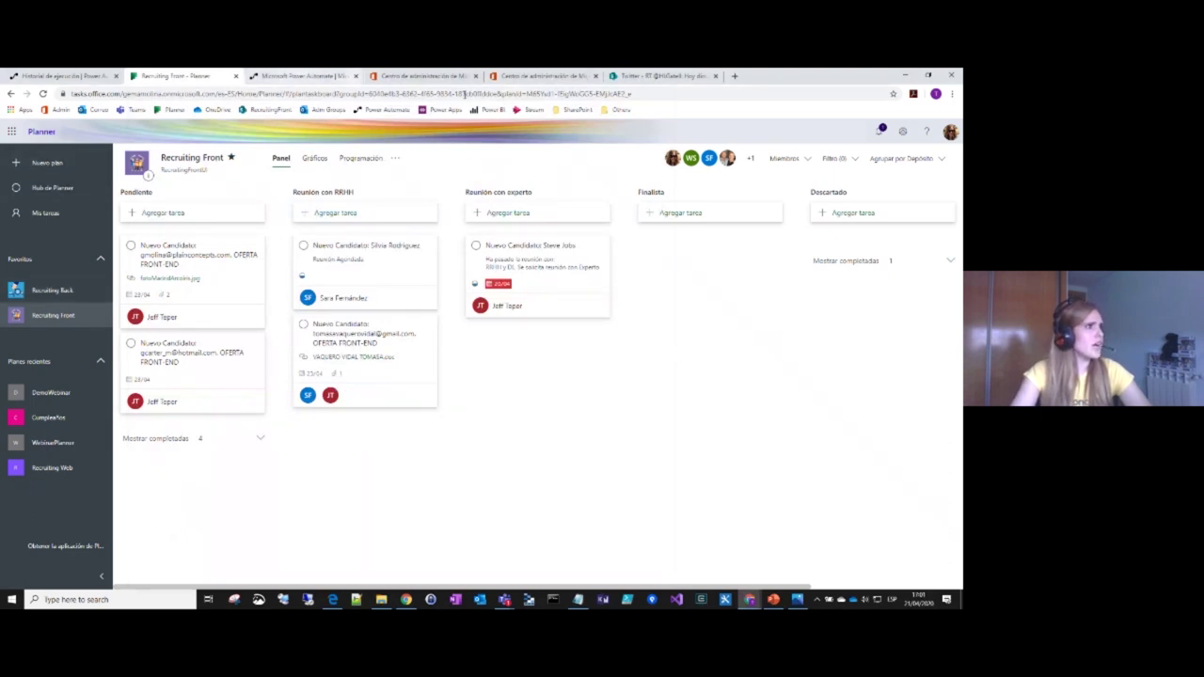
# Step: Review the RecruitingFrontUI group's General, Configuración and Miembros tabs in the admin center
pyautogui.click(424, 75)
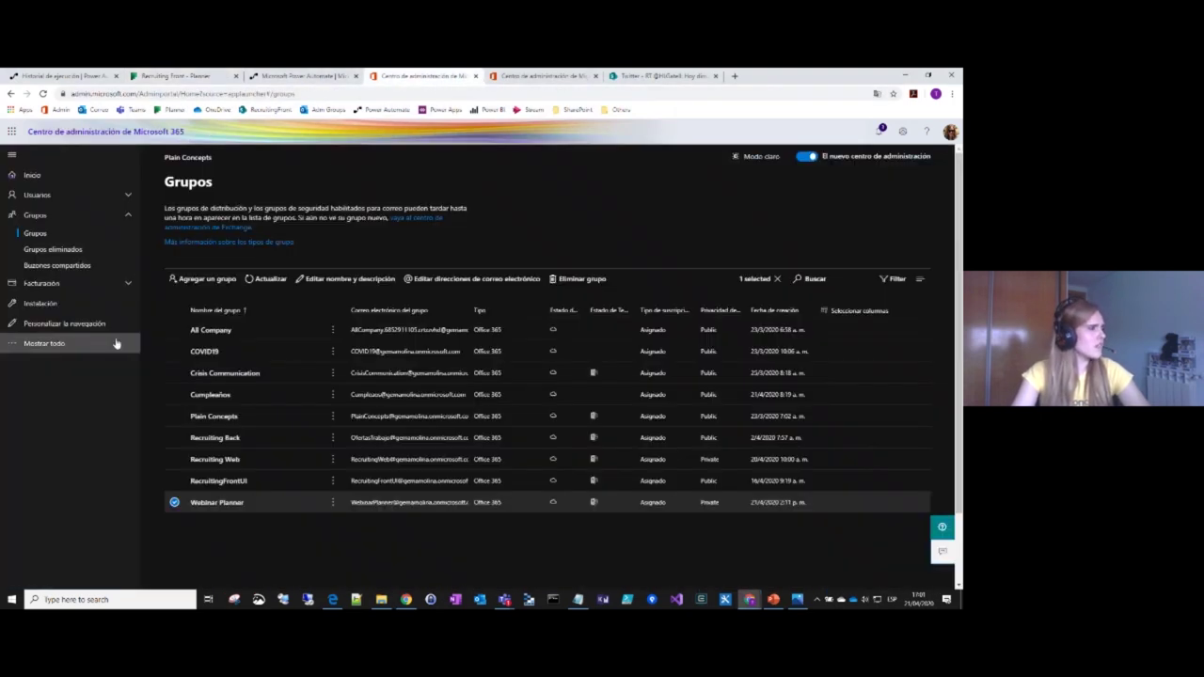
pyautogui.click(174, 502)
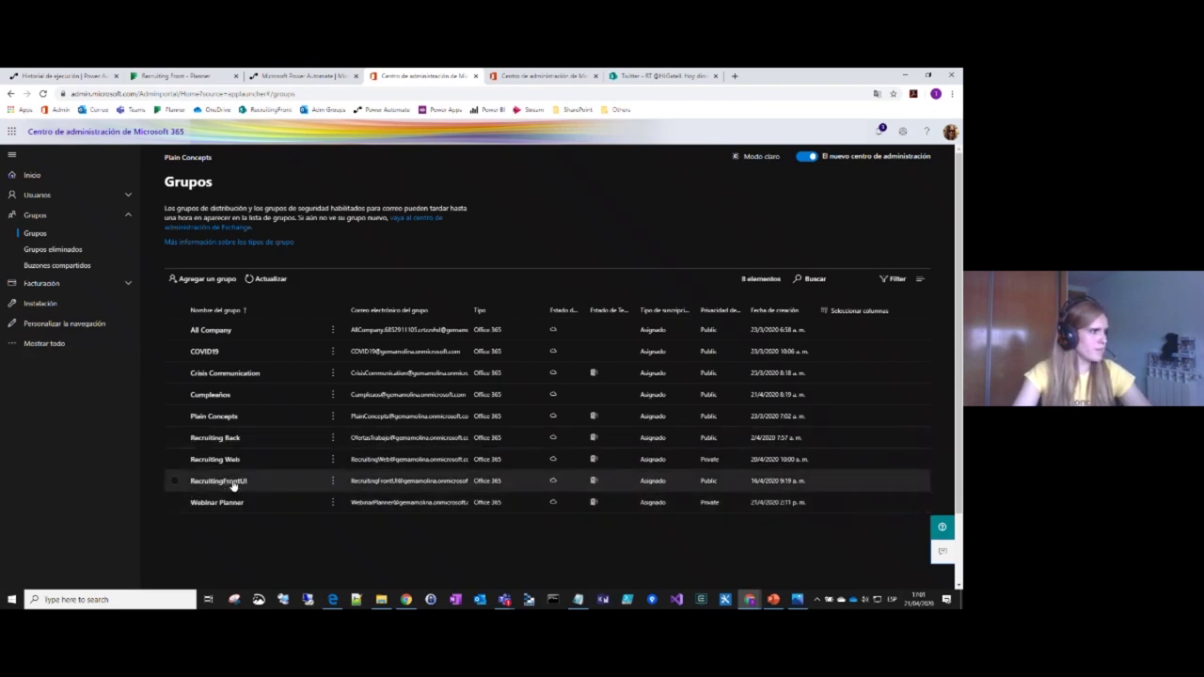
pyautogui.click(228, 481)
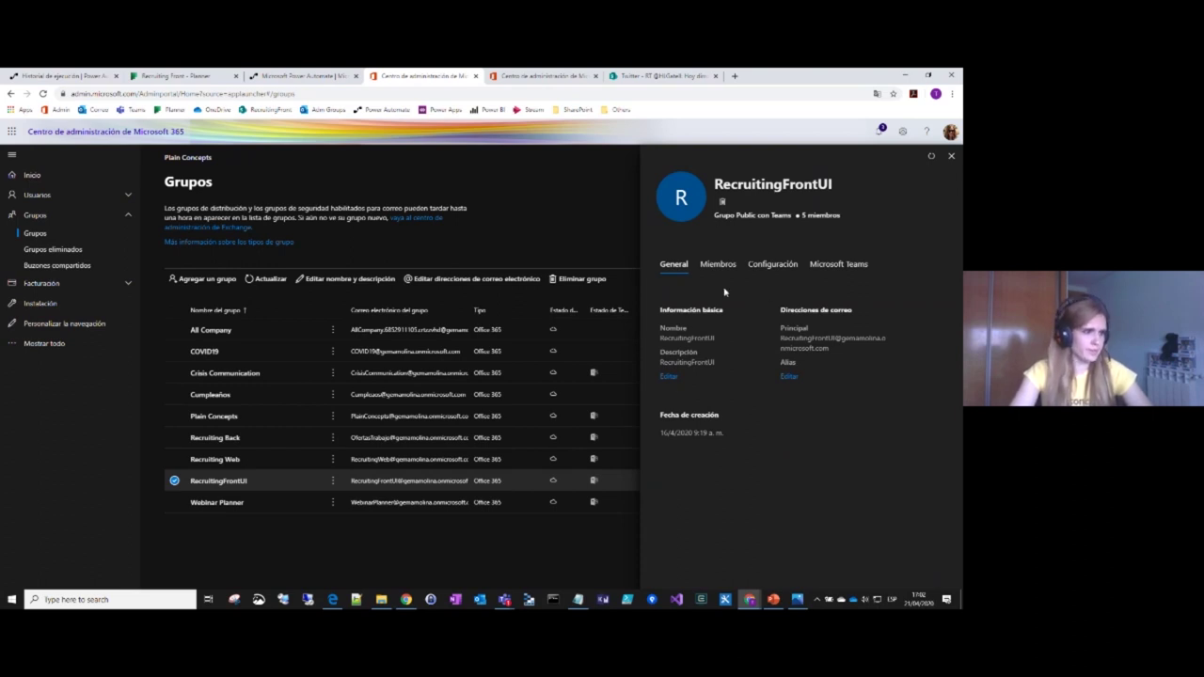
pyautogui.click(770, 267)
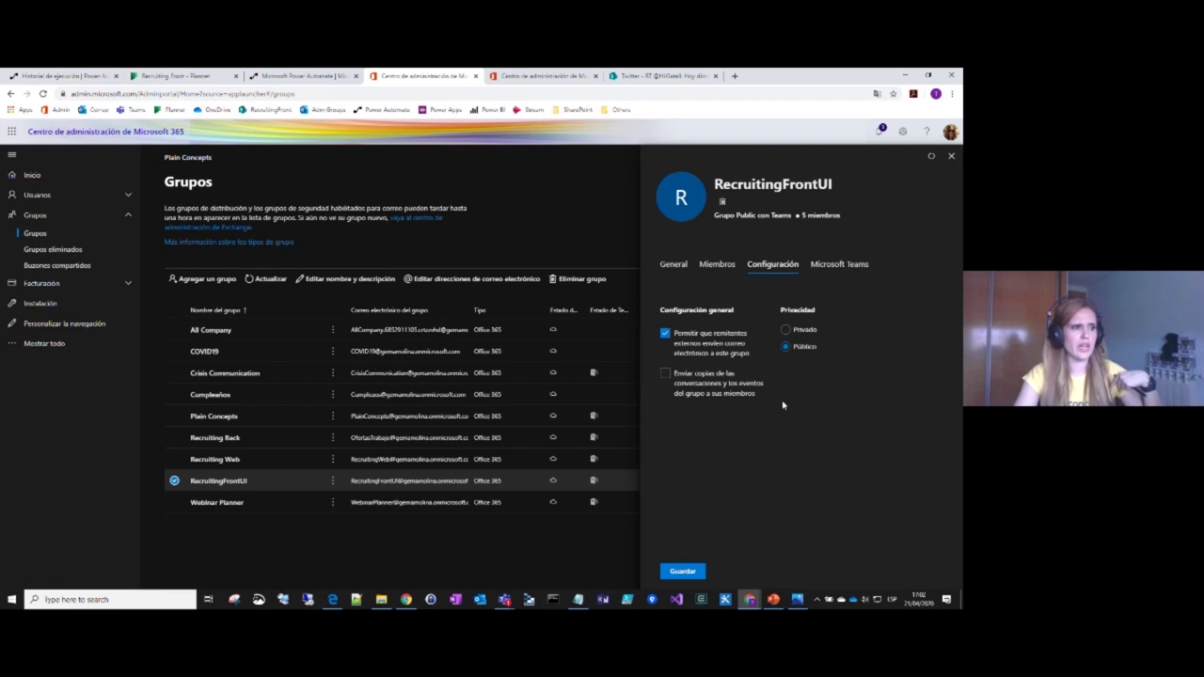
pyautogui.click(715, 267)
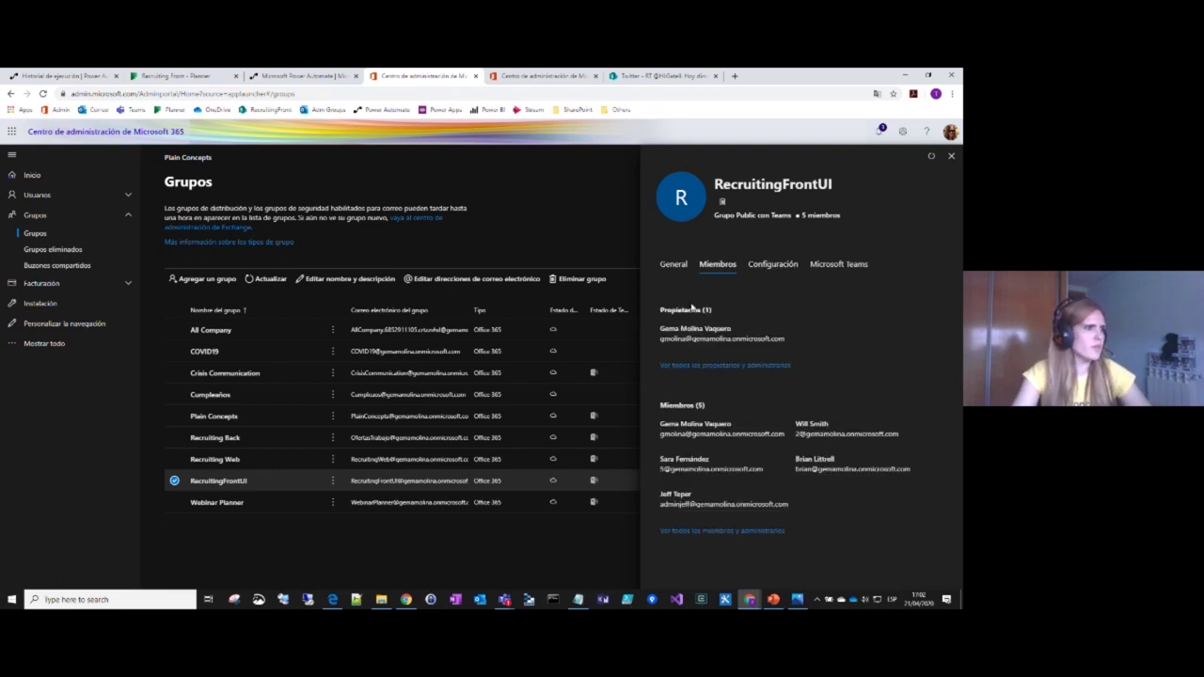
pyautogui.click(673, 266)
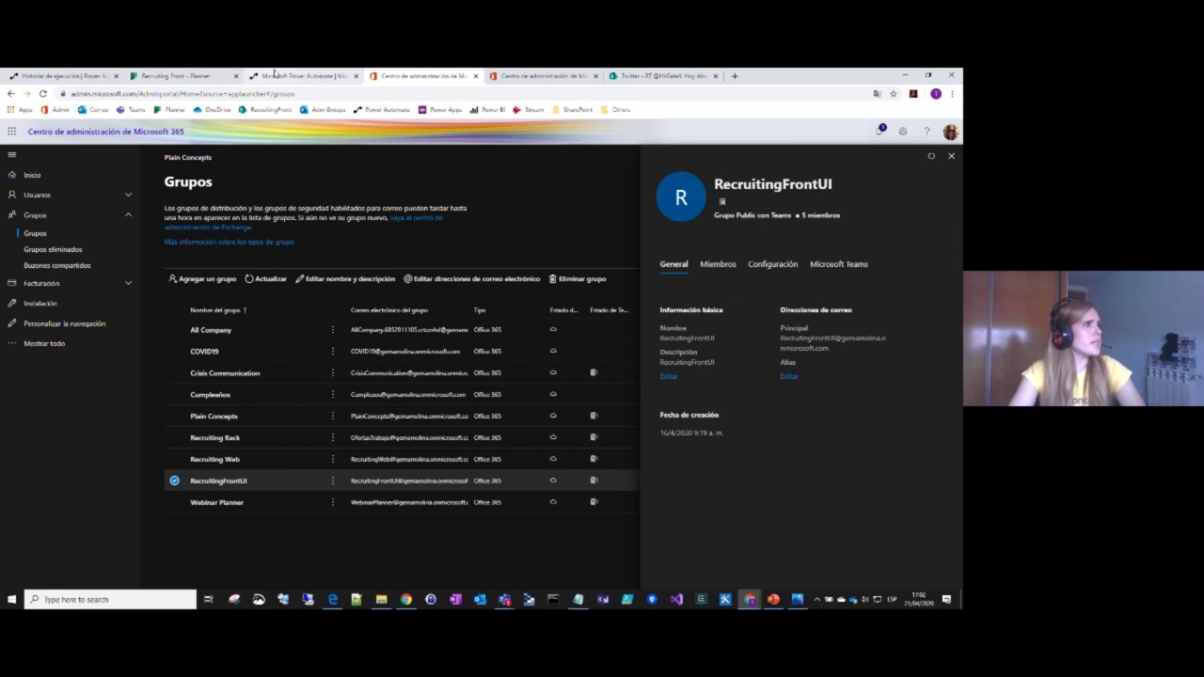
# Step: Cross-check the Recruiting Front board against the flyer's OFERTA FRONT-END subject line
pyautogui.click(177, 76)
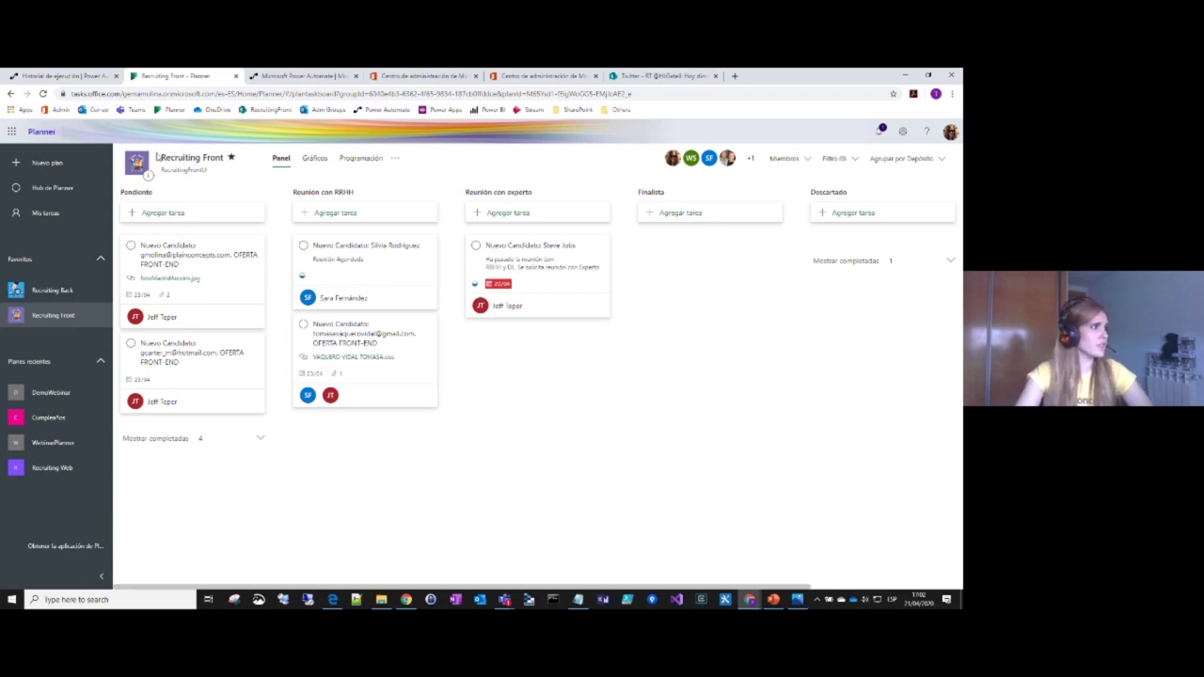
pyautogui.click(423, 75)
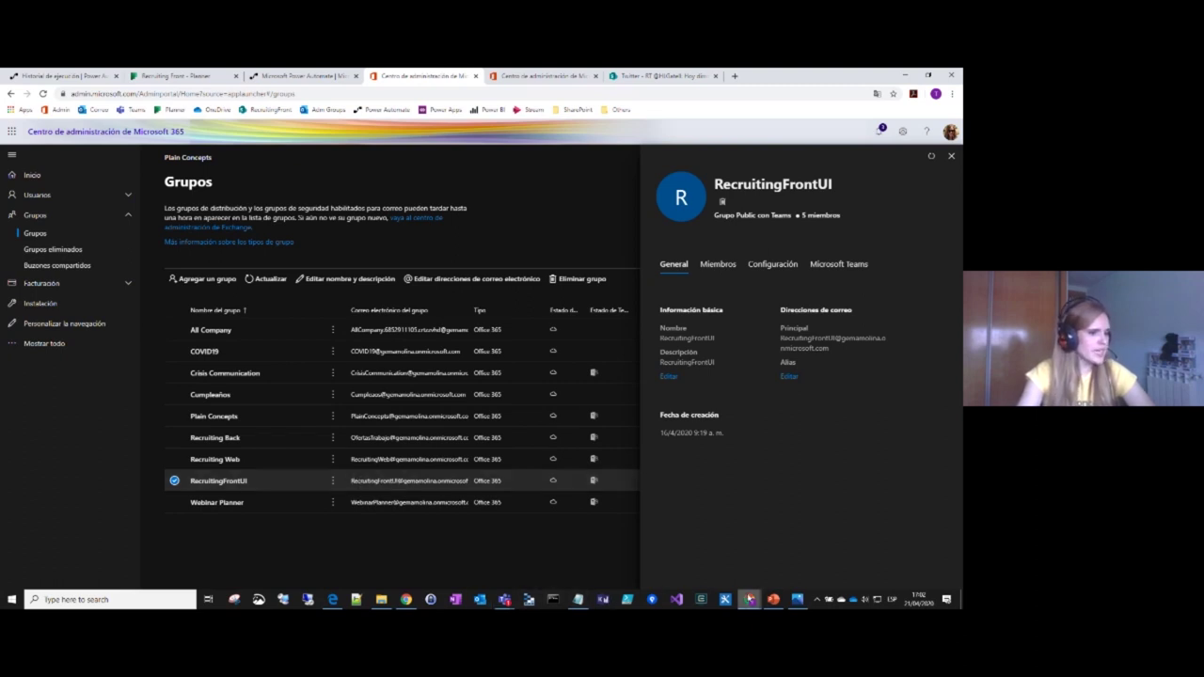
pyautogui.click(331, 600)
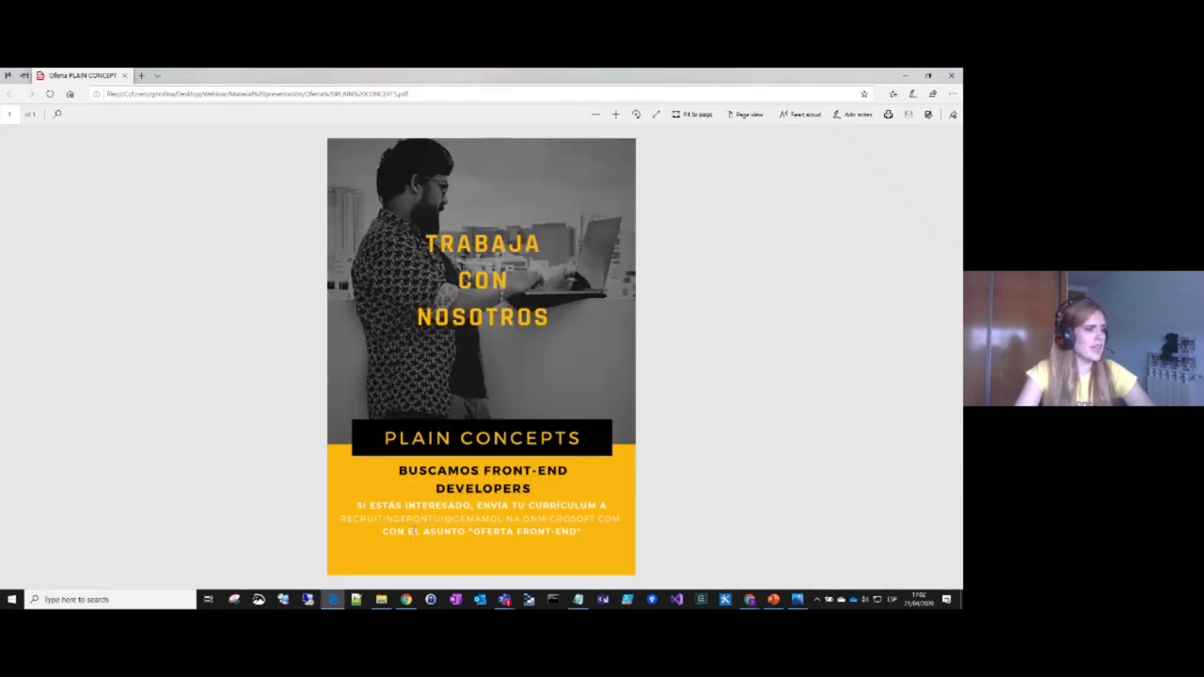
pyautogui.moveTo(472, 533); pyautogui.dragTo(577, 532)
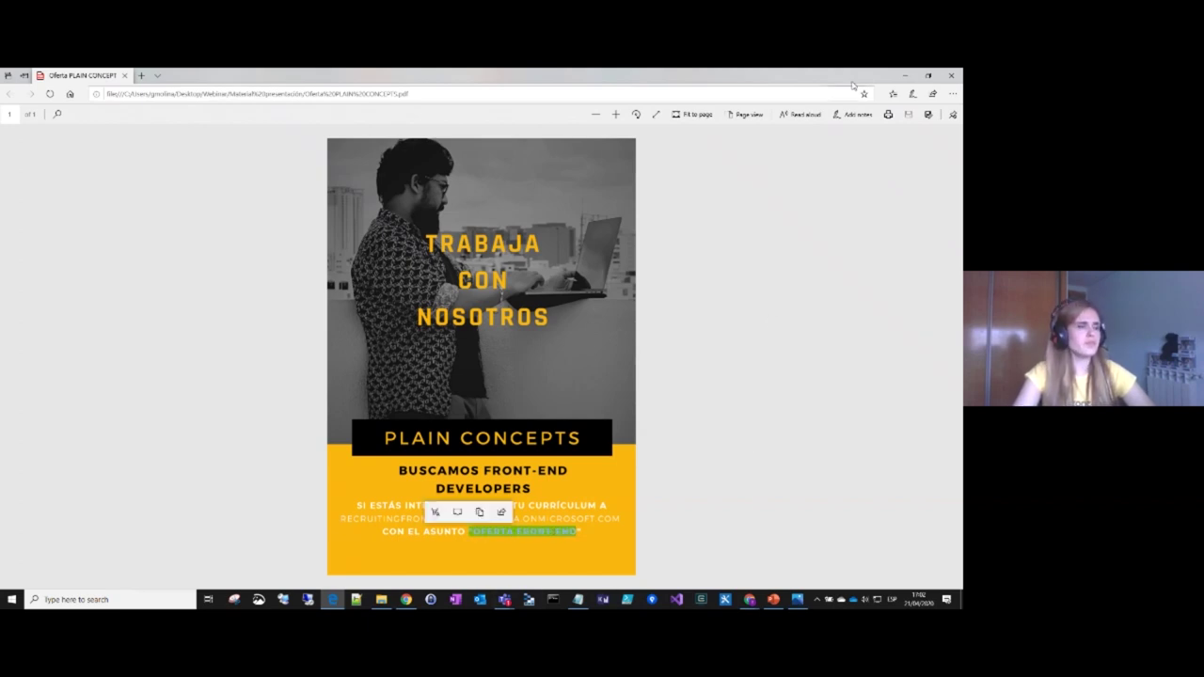
pyautogui.hotkey('alt', 'Tab')
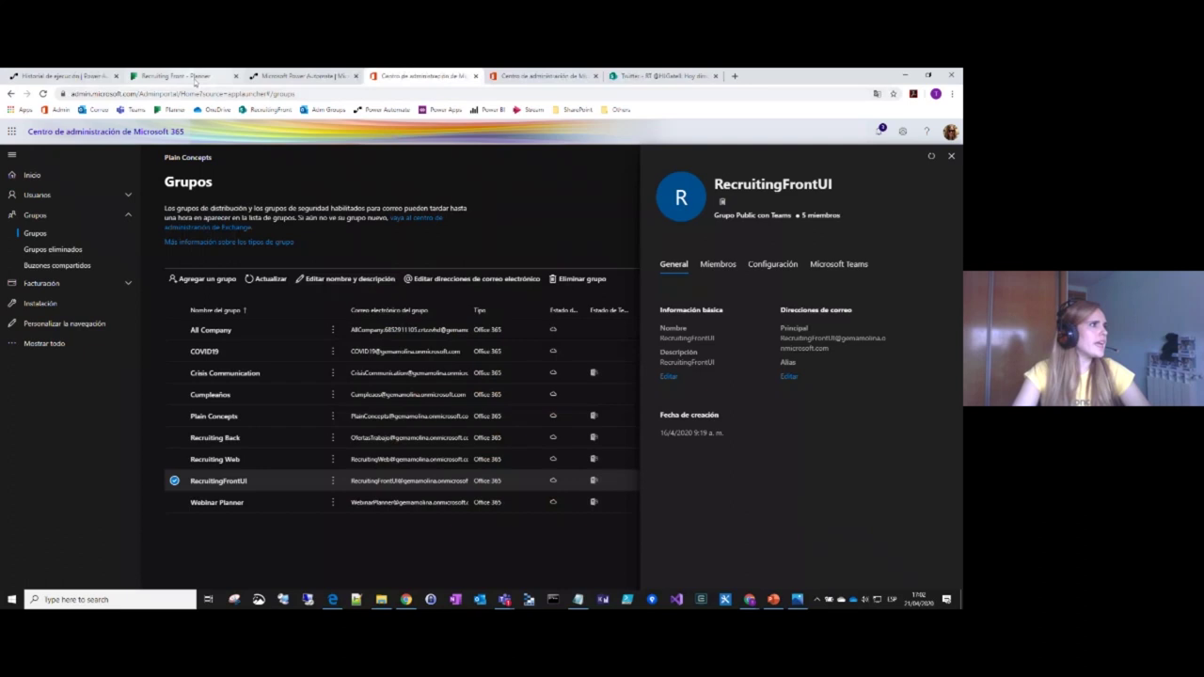
pyautogui.click(179, 76)
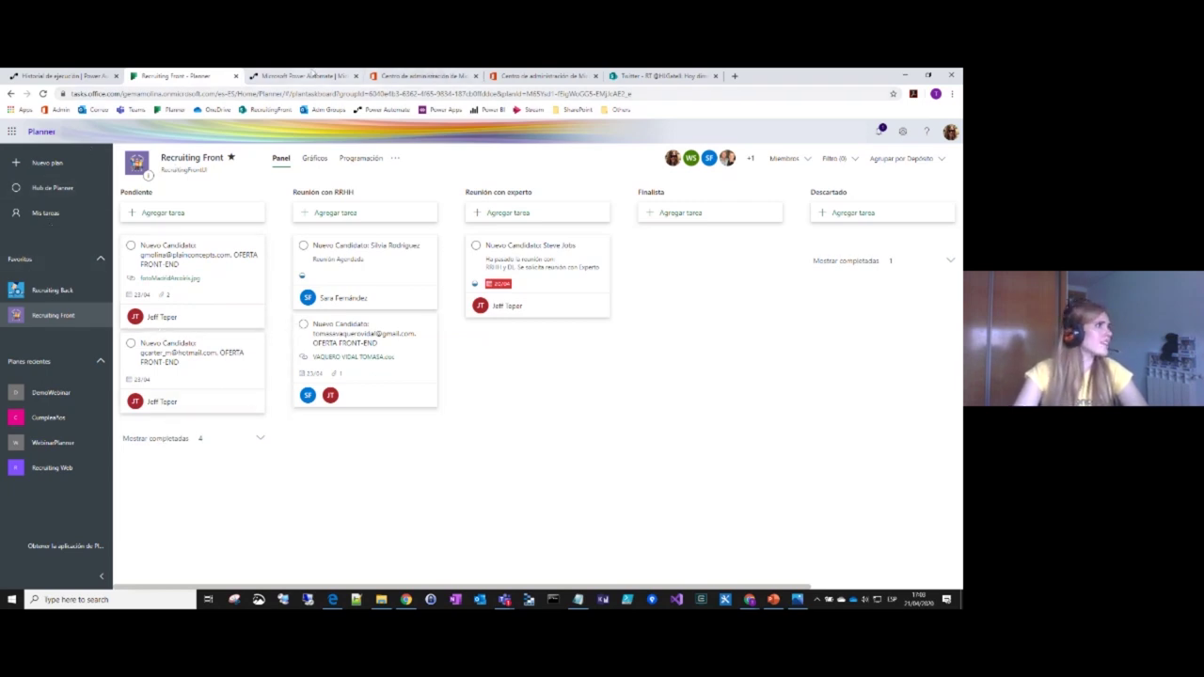
pyautogui.click(61, 75)
# Step: From Mis flujos, open 'Crear tarjeta con adjuntos al recibir email - Webinar' with Editar
pyautogui.click(42, 218)
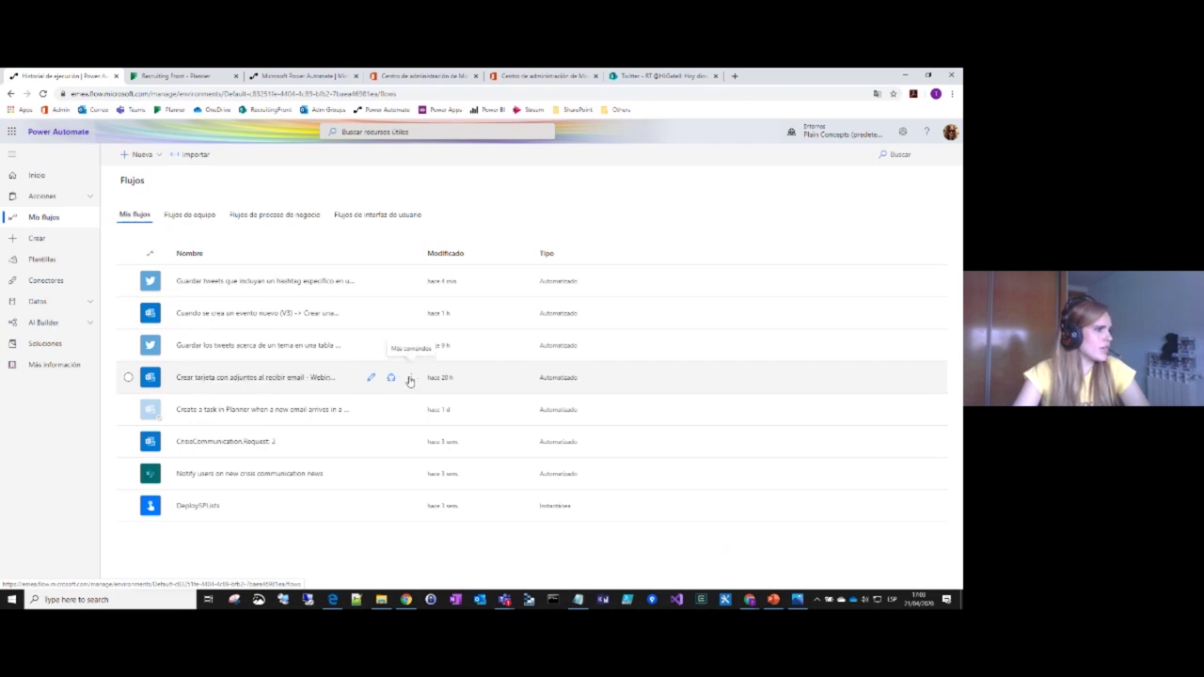
pyautogui.click(410, 378)
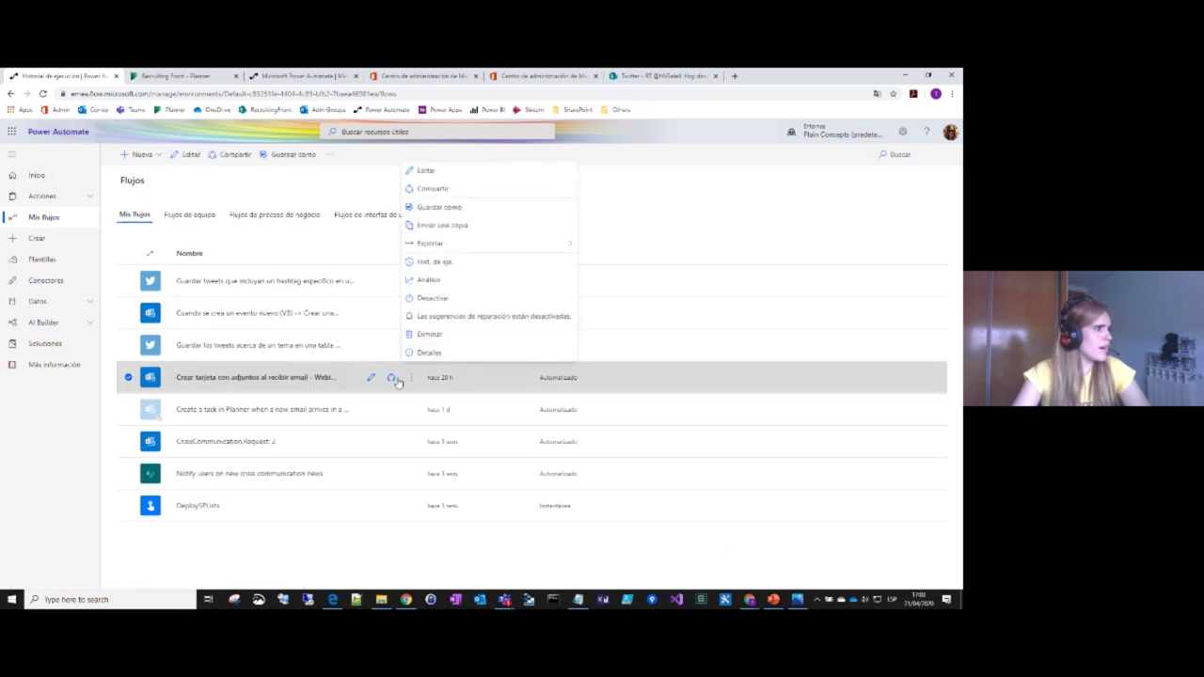
pyautogui.click(427, 172)
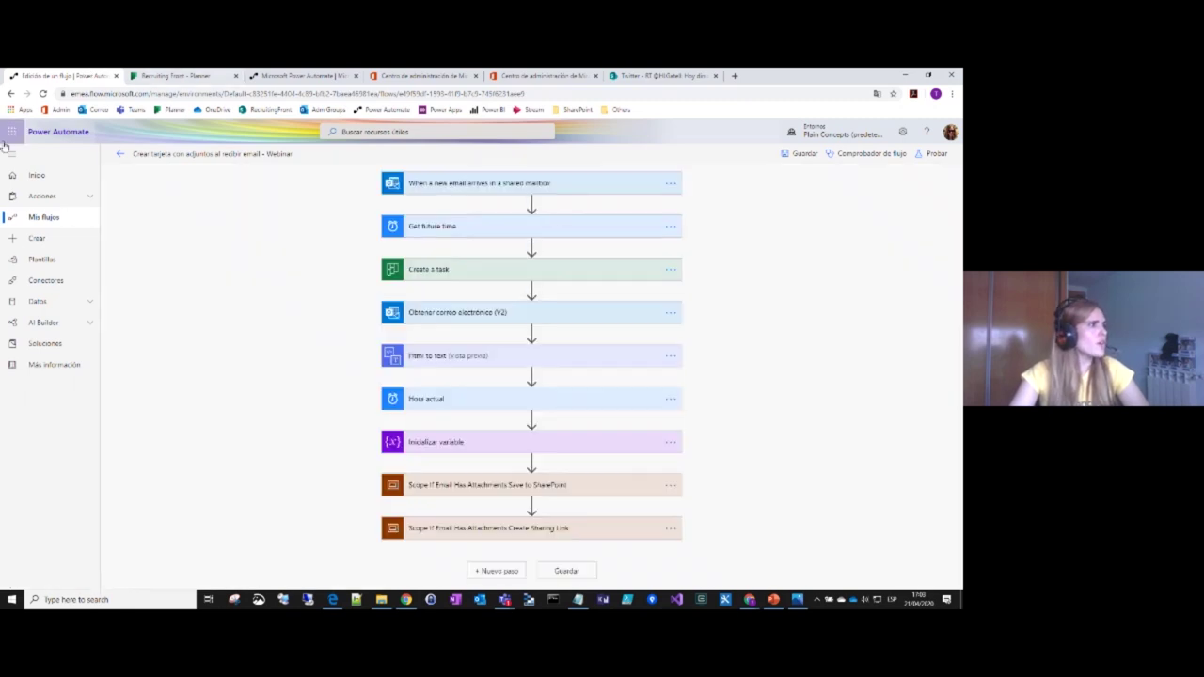
# Step: Expand the shared-mailbox trigger and replace its address with a recruiting .com address
pyautogui.click(541, 187)
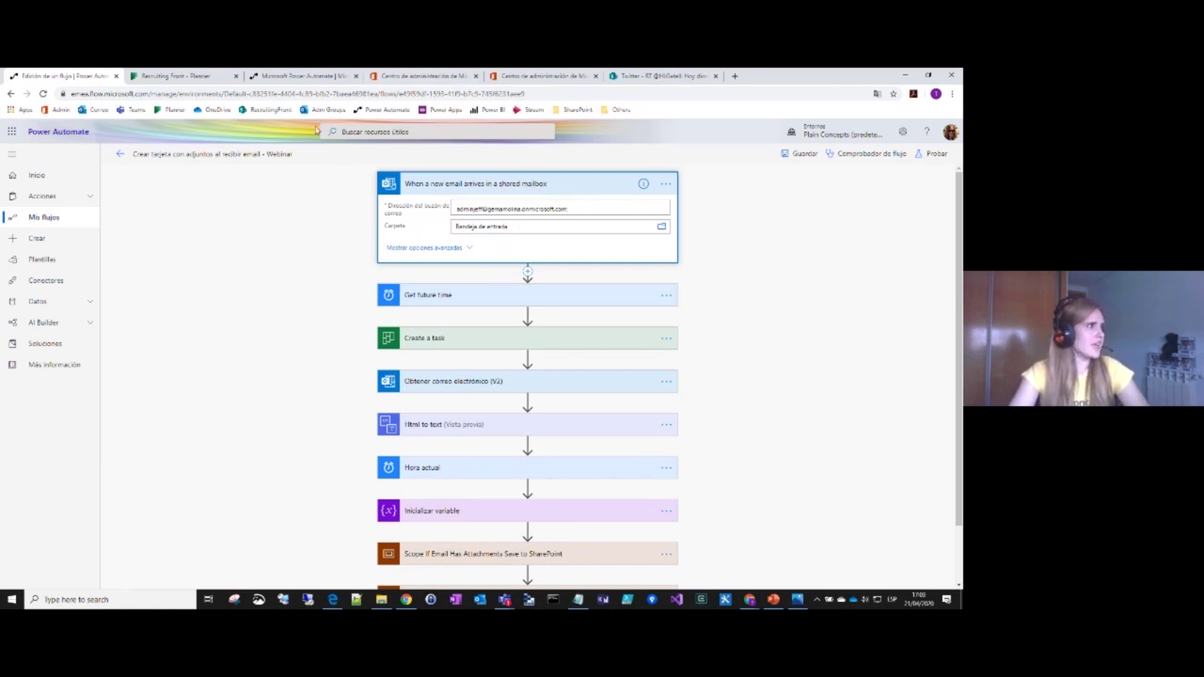
pyautogui.click(169, 78)
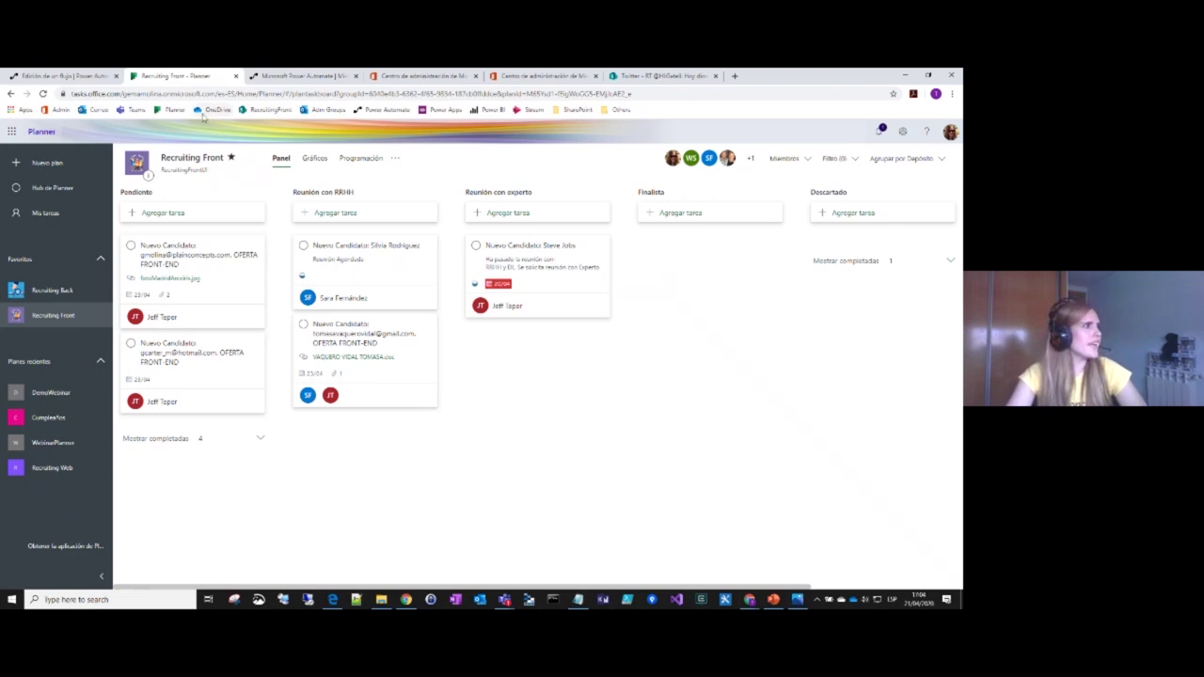
pyautogui.click(64, 76)
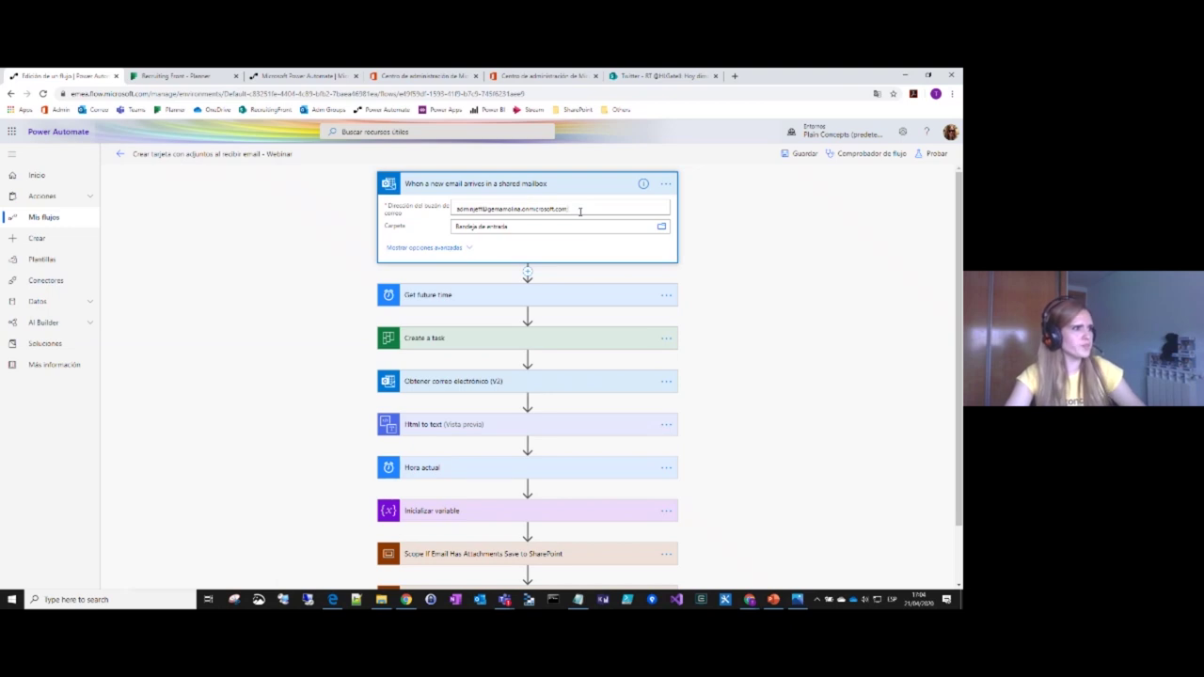
pyautogui.moveTo(457, 209); pyautogui.dragTo(569, 209)
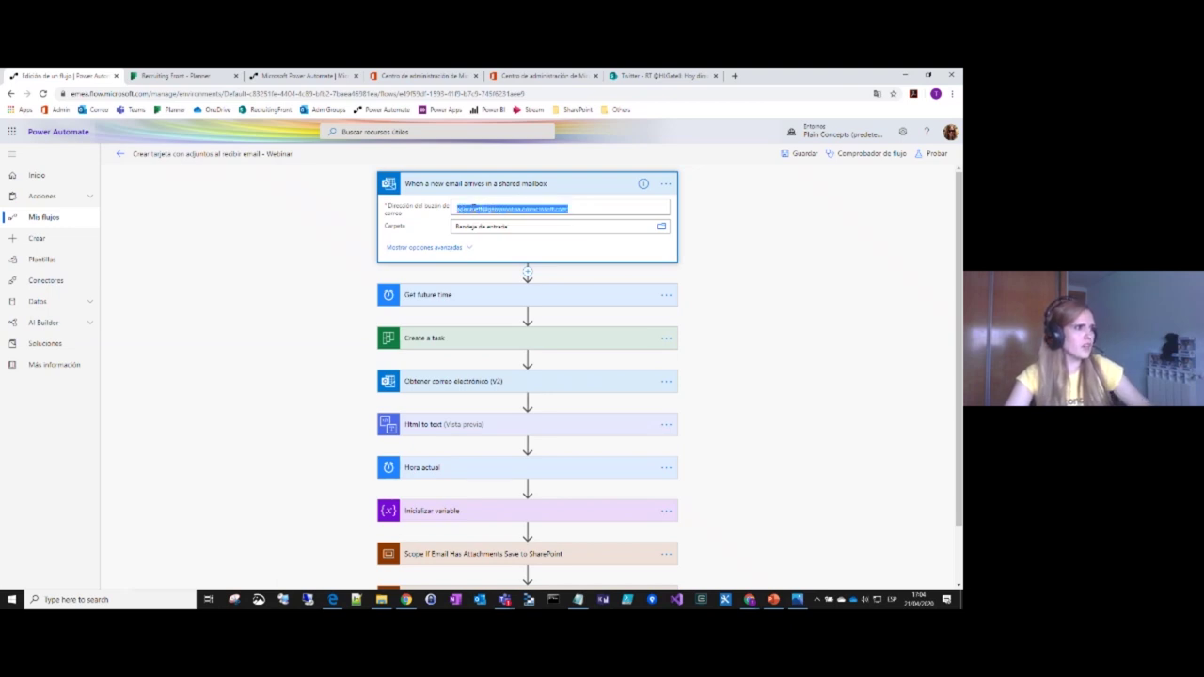
pyautogui.press('BackSpace')
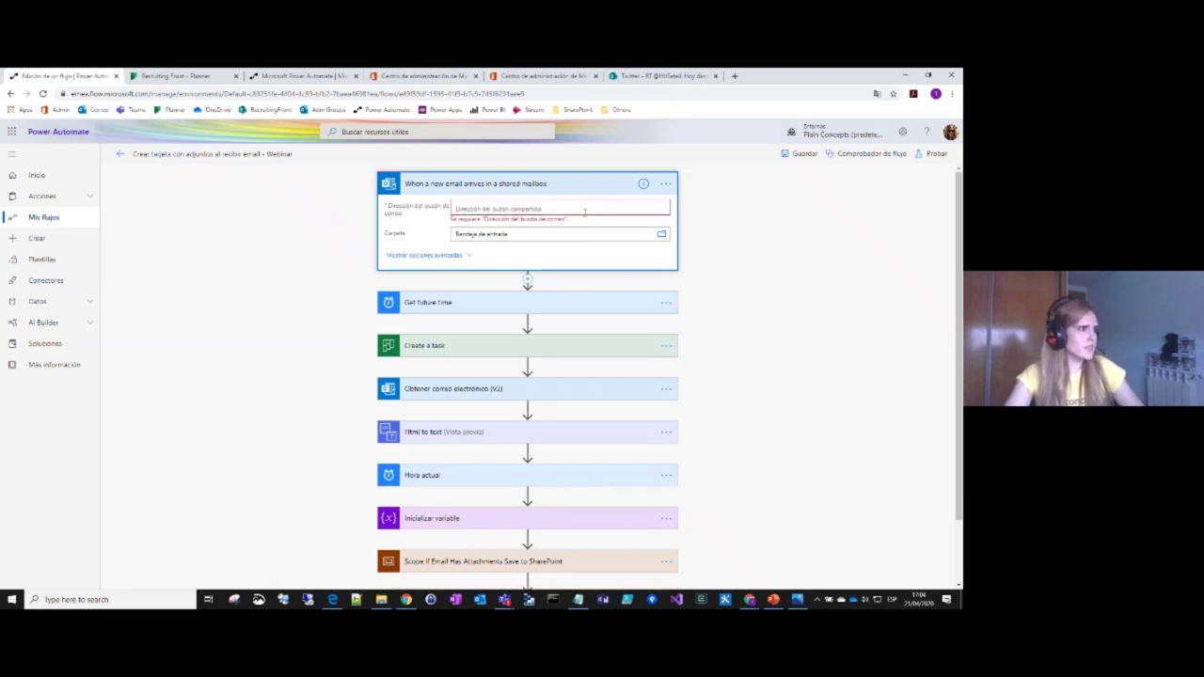
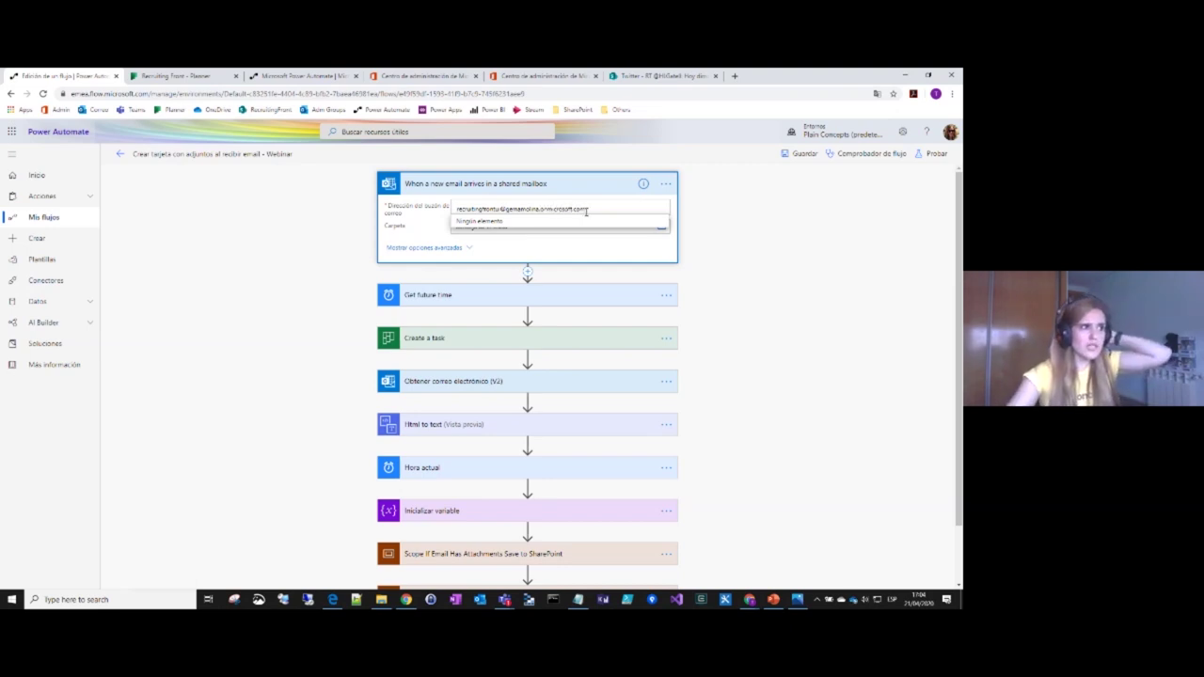
pyautogui.click(613, 248)
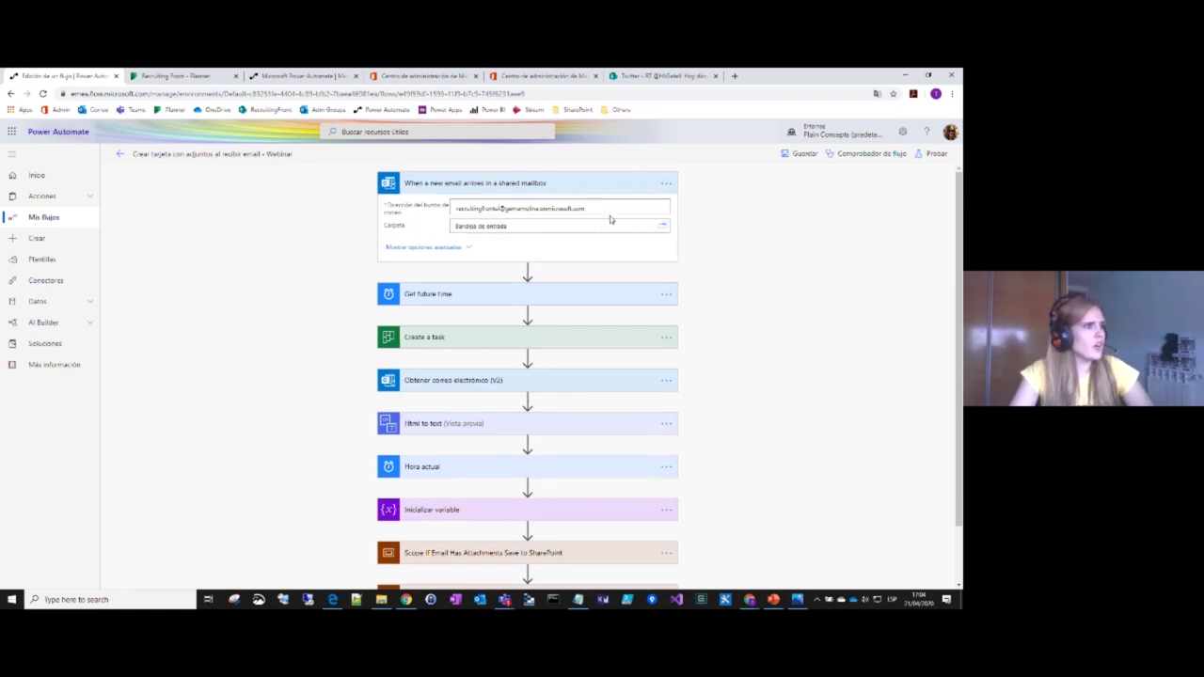
# Step: Try browsing the mailbox's folders and dismiss the resulting Office 365 Outlook error
pyautogui.click(621, 209)
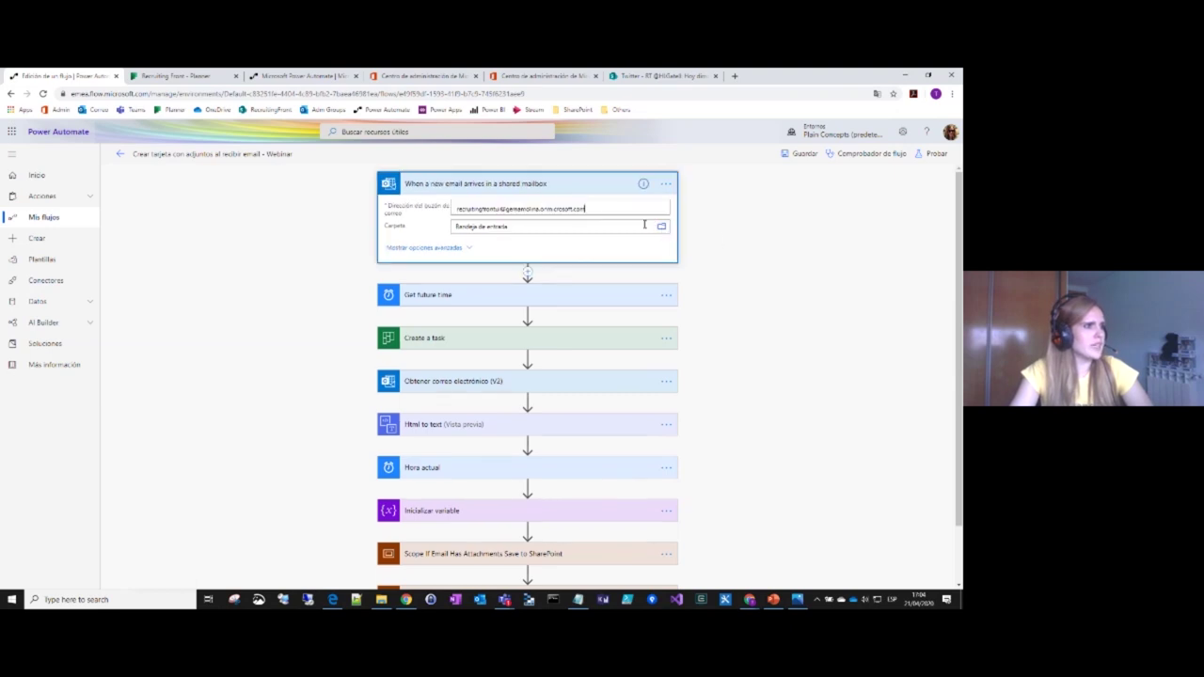
pyautogui.click(663, 227)
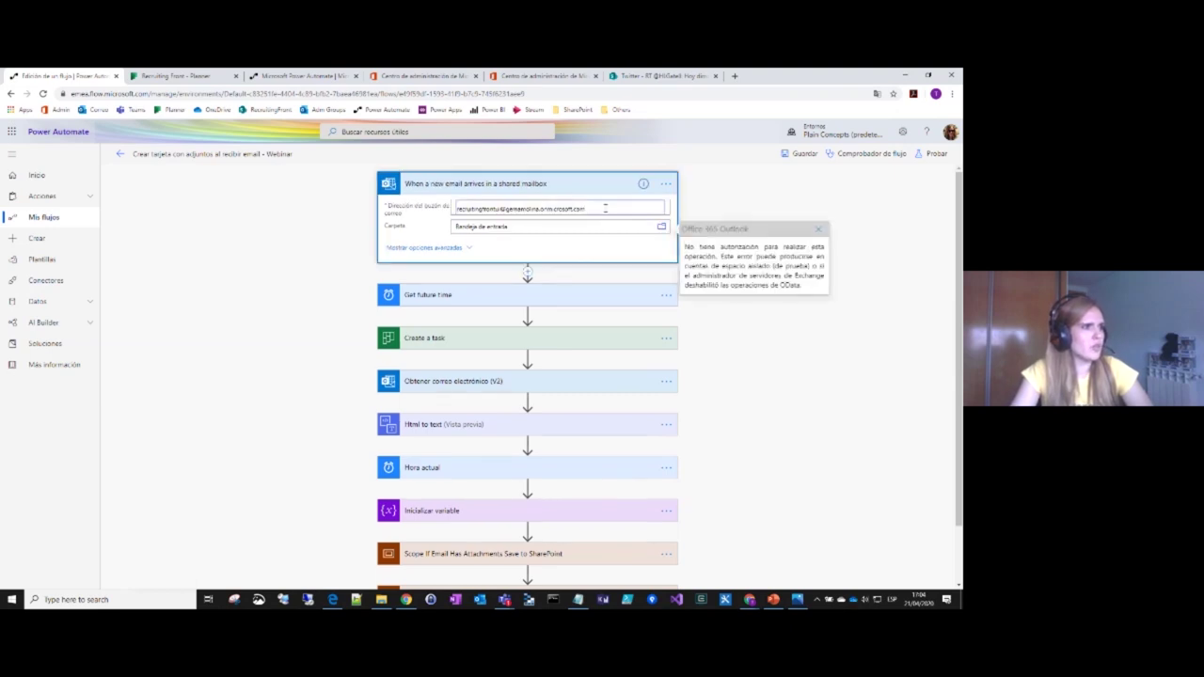
pyautogui.click(662, 228)
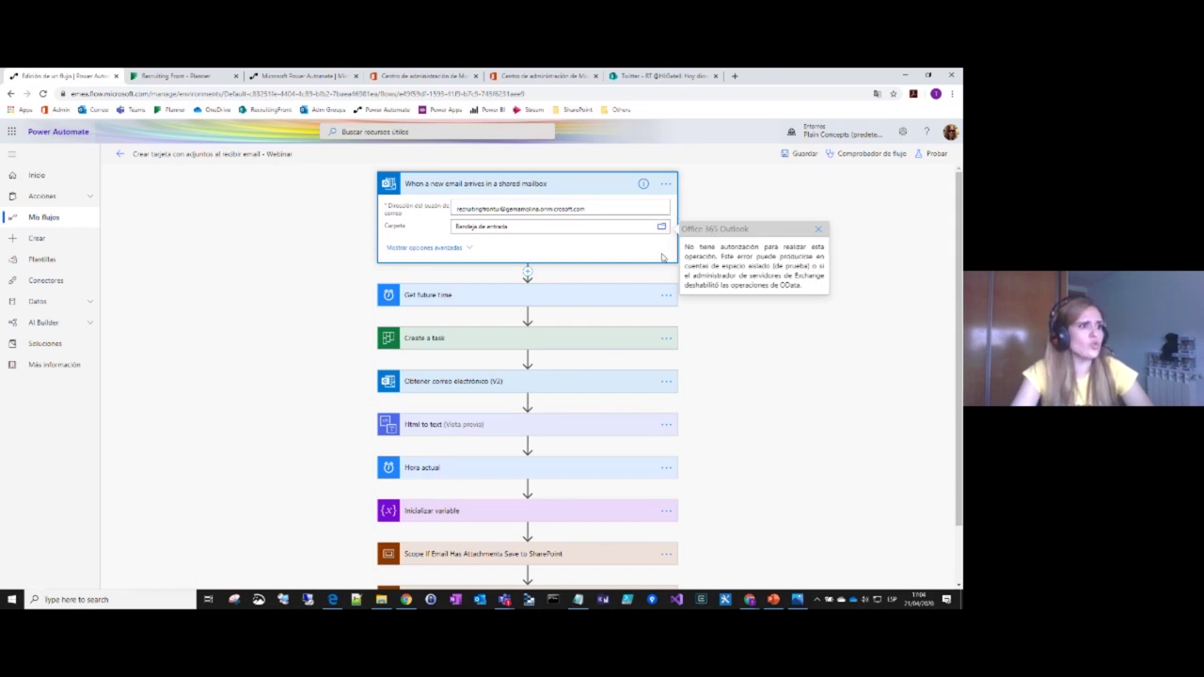
pyautogui.click(818, 229)
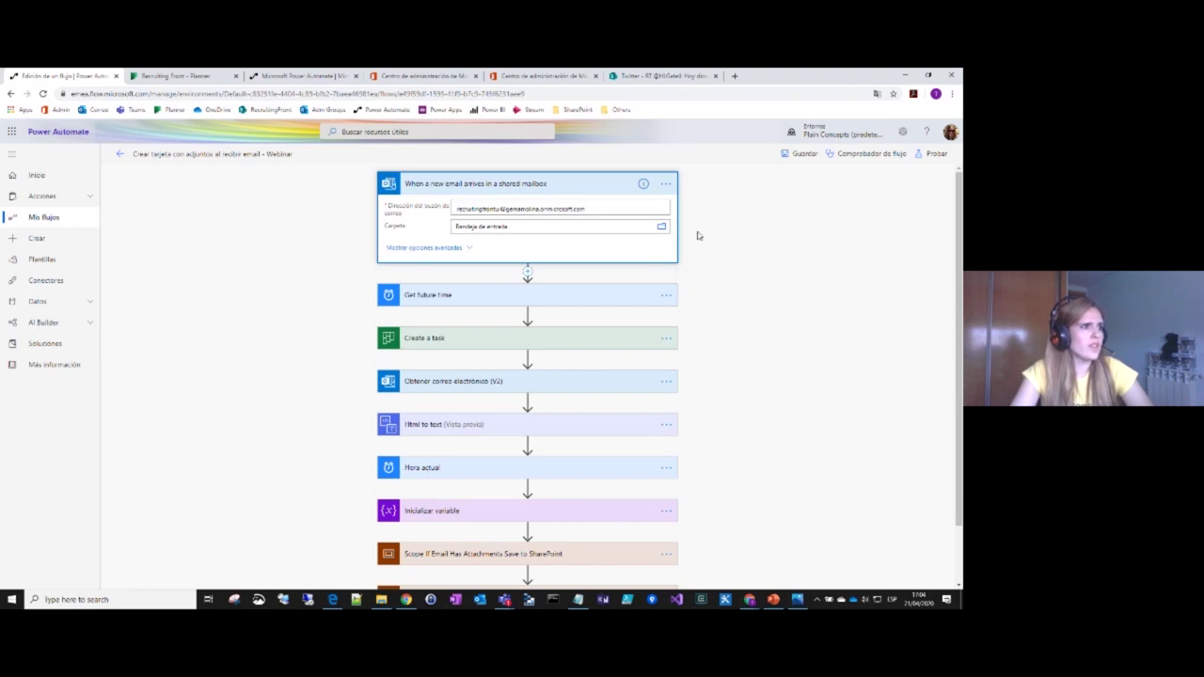
# Step: Replace the shared mailbox address with a contact picked from the suggestions
pyautogui.doubleClick(649, 205)
pyautogui.click(649, 205)
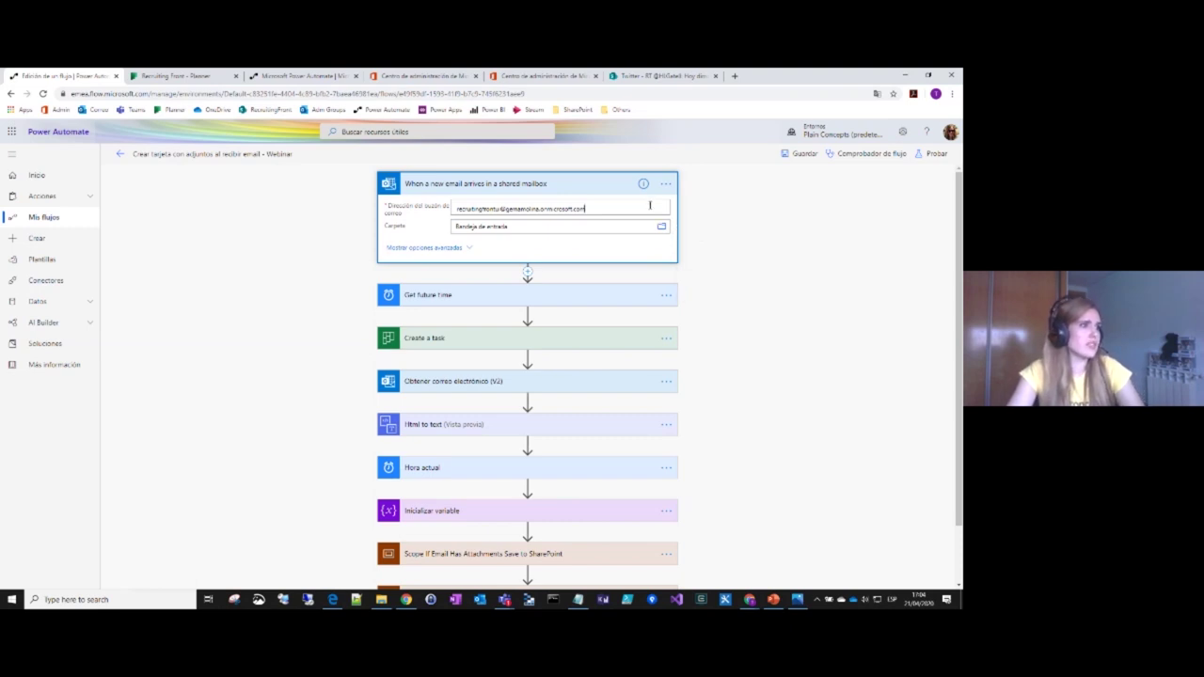
pyautogui.tripleClick(524, 209)
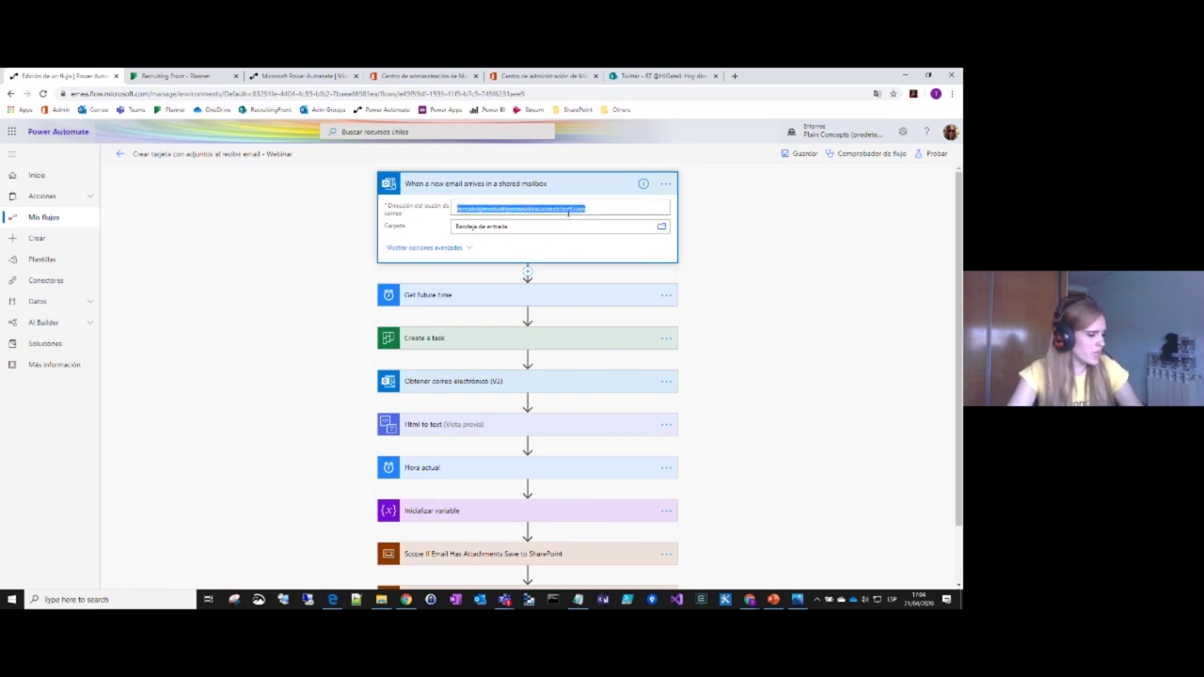
pyautogui.press('End')
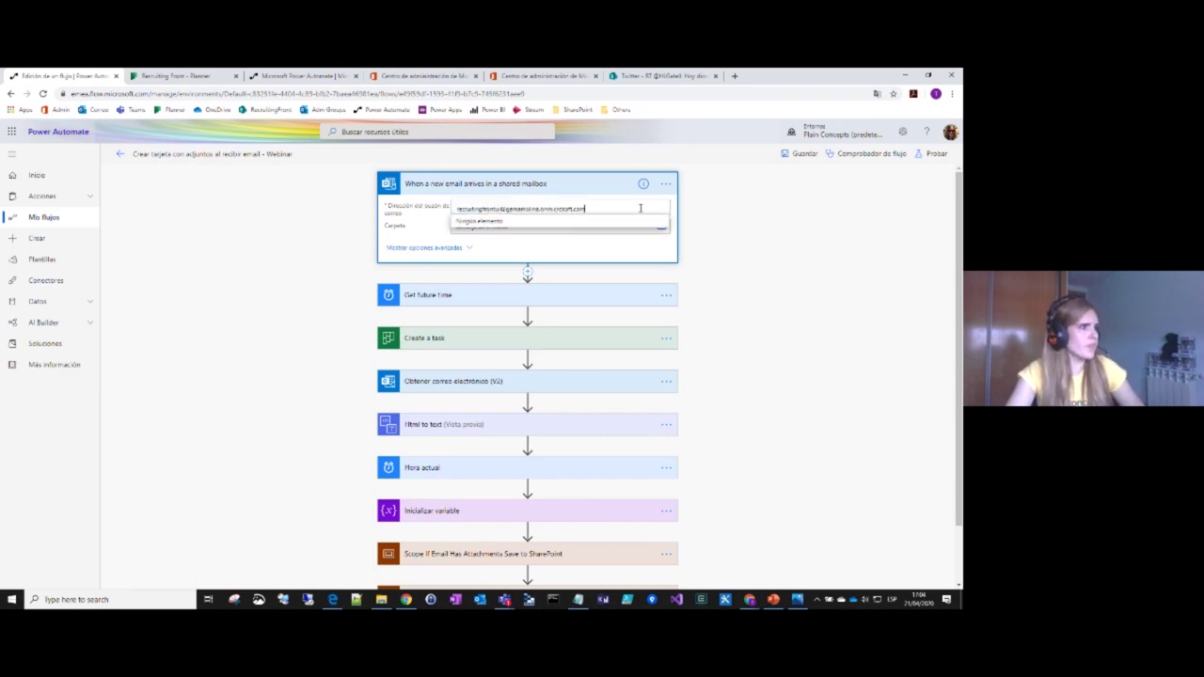
pyautogui.tripleClick(566, 208)
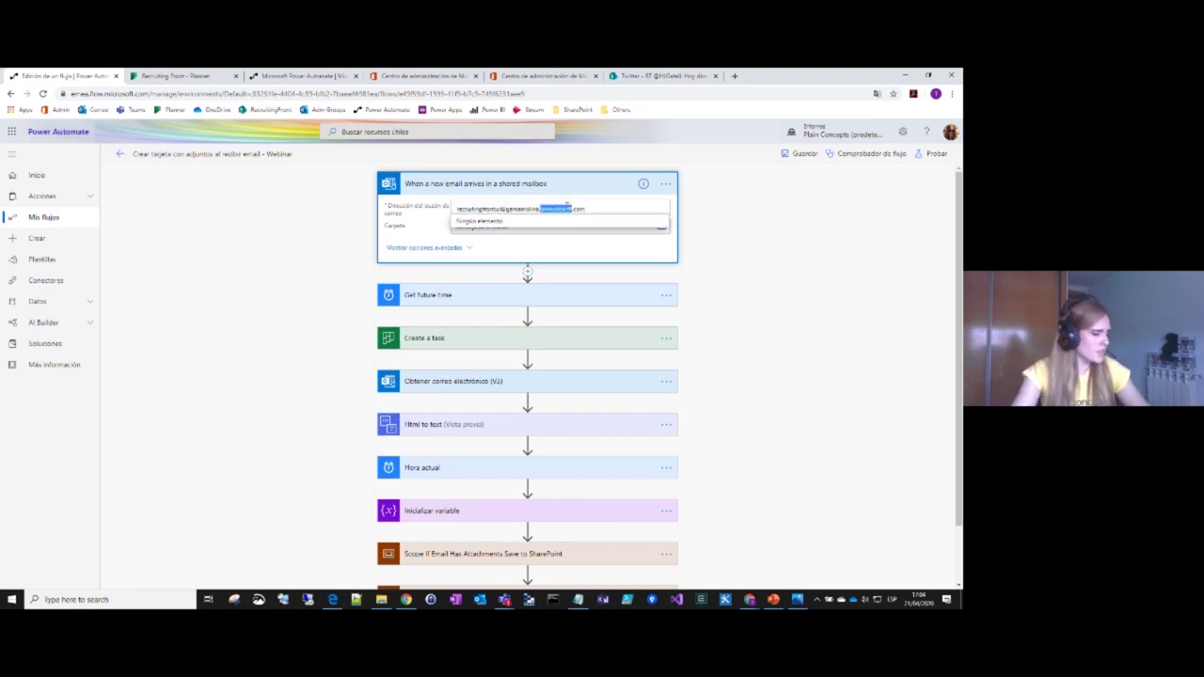
pyautogui.write('d')
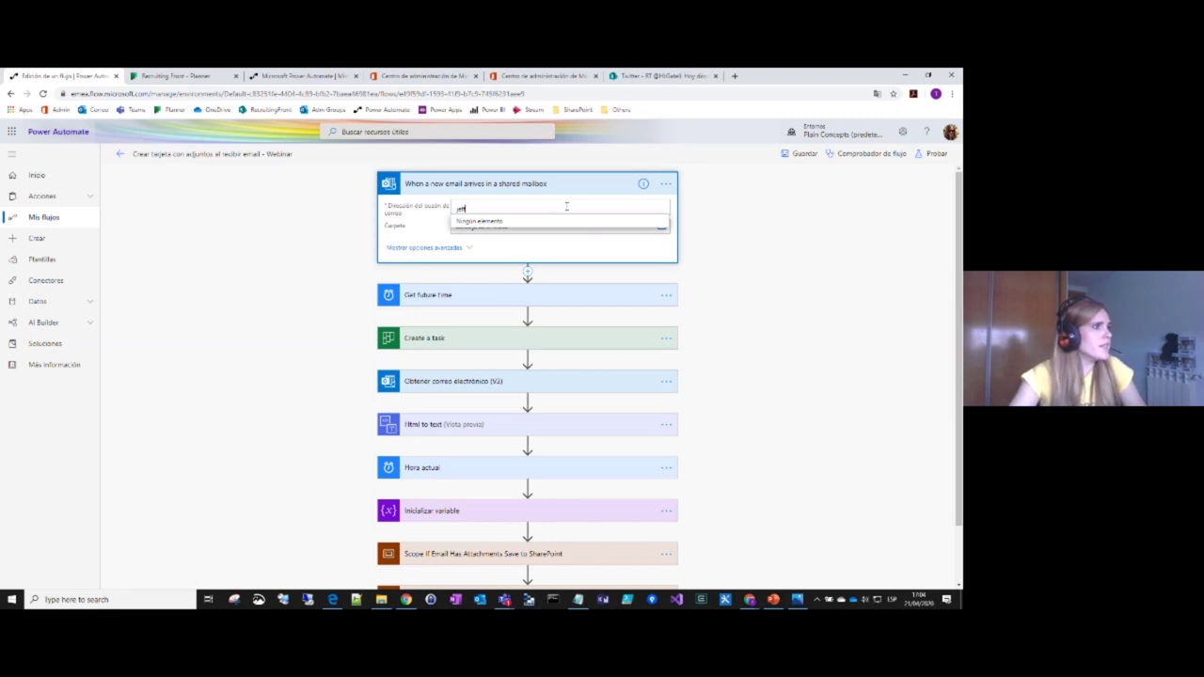
pyautogui.write('eff')
pyautogui.click(466, 223)
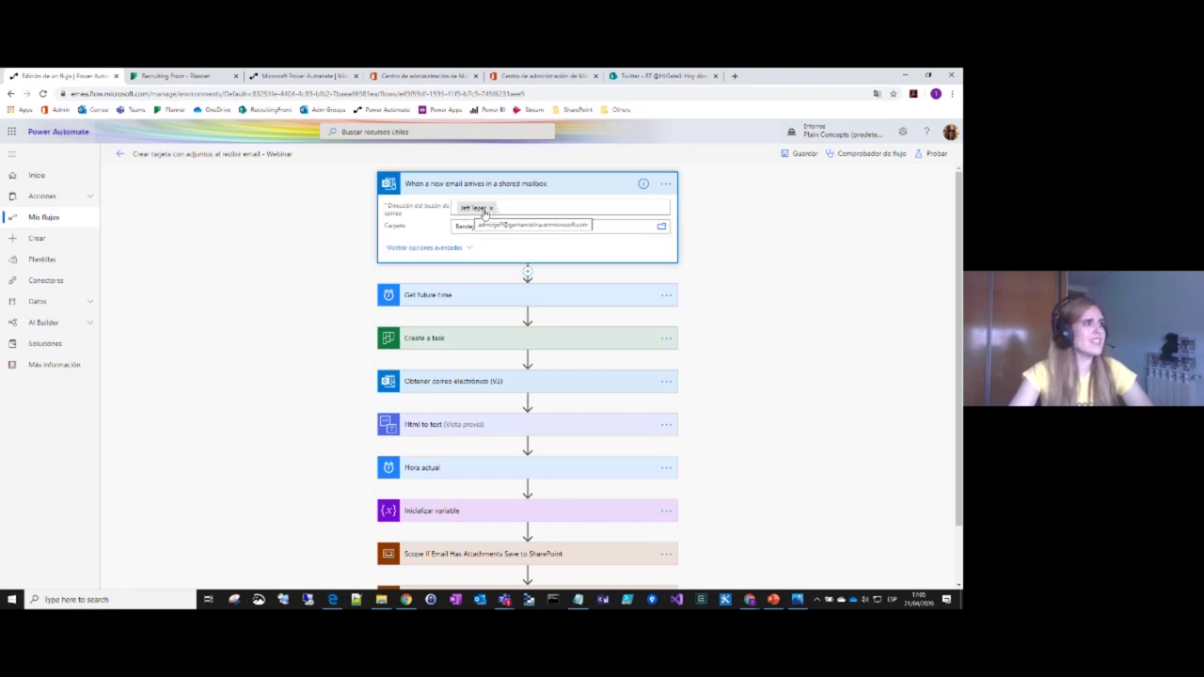
pyautogui.click(282, 75)
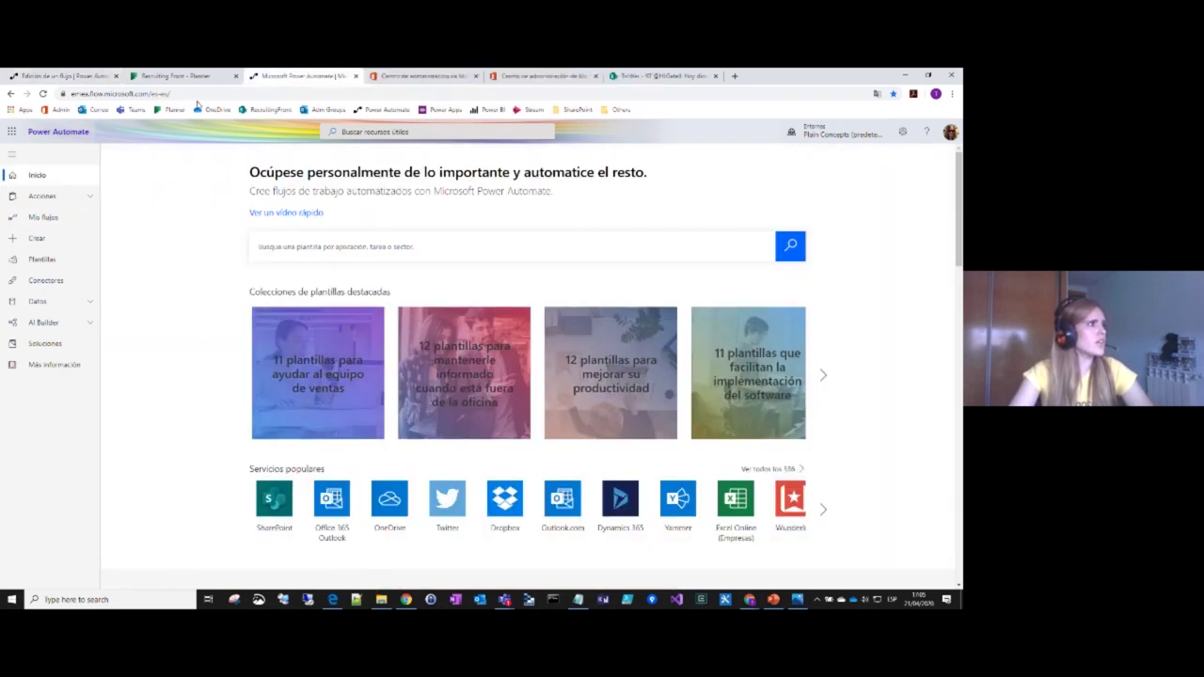
# Step: Glance over the Recruiting Front candidate tasks and return to the Edición de un flujo tab
pyautogui.click(188, 77)
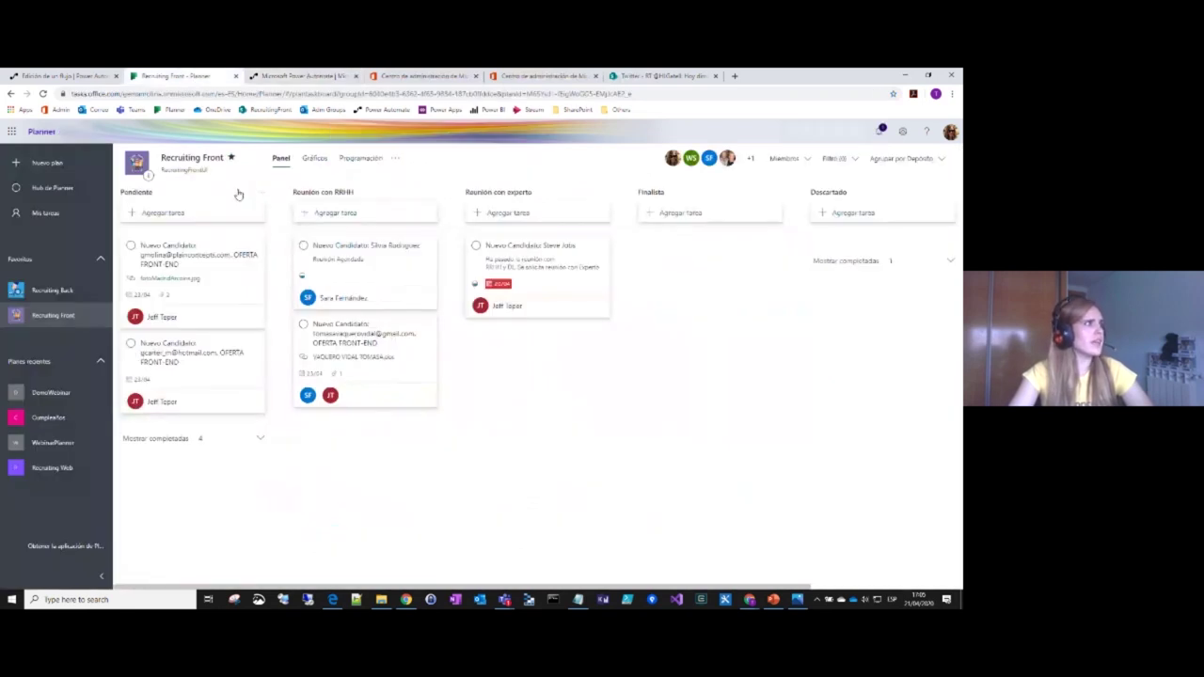
pyautogui.click(94, 77)
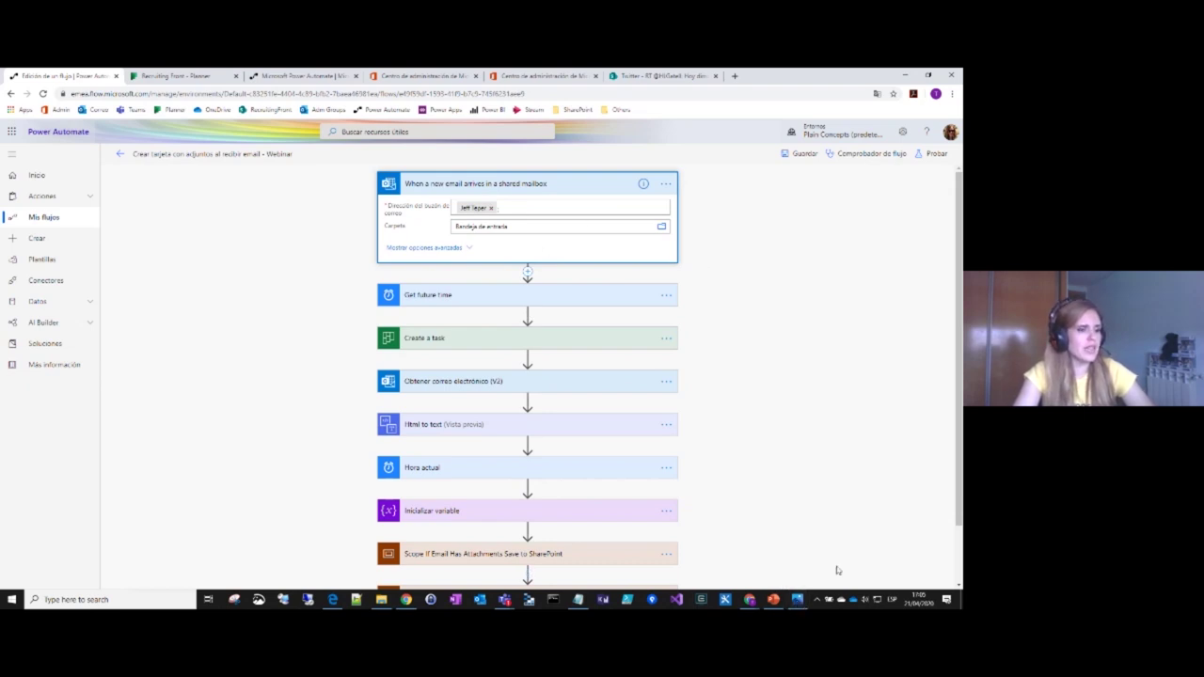
pyautogui.click(799, 600)
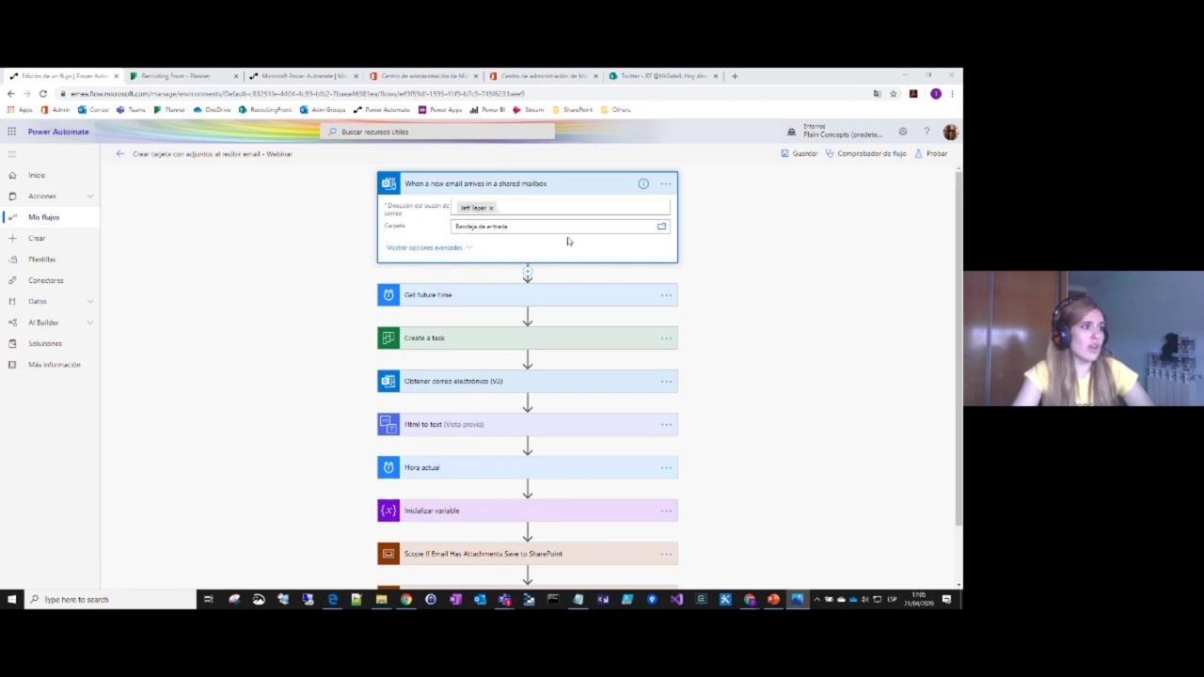
# Step: Show the trigger's advanced options and highlight its OFERTA FRONT-END subject filter
pyautogui.click(457, 249)
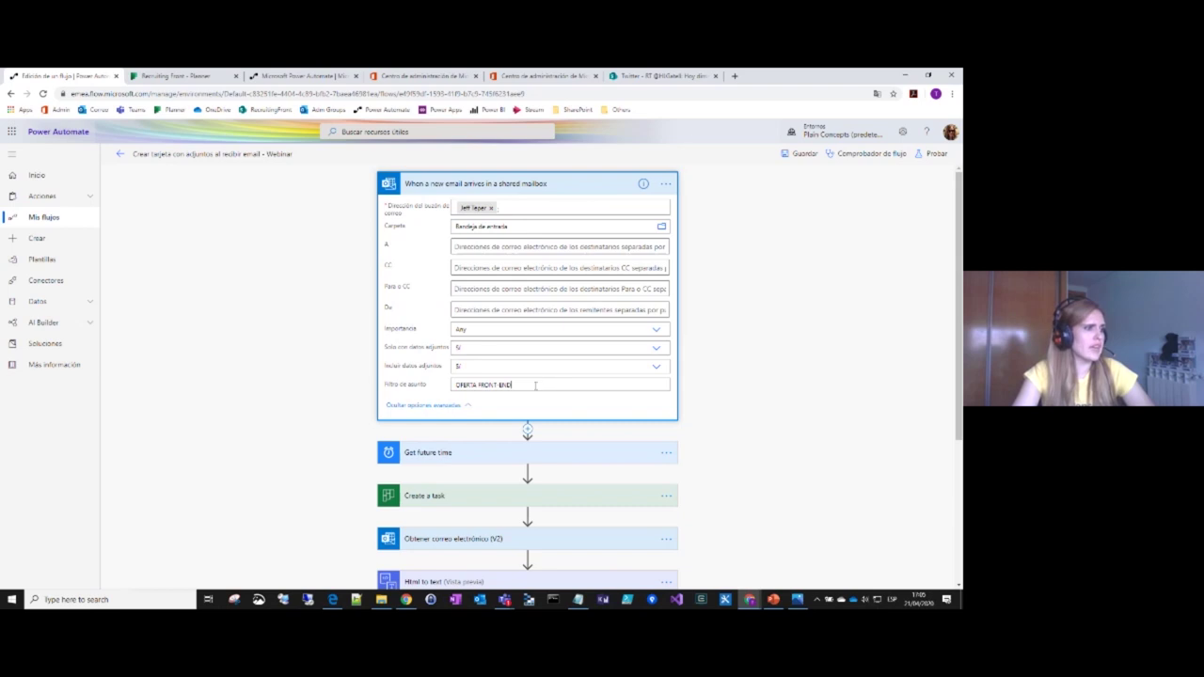
pyautogui.moveTo(507, 387); pyautogui.dragTo(449, 395)
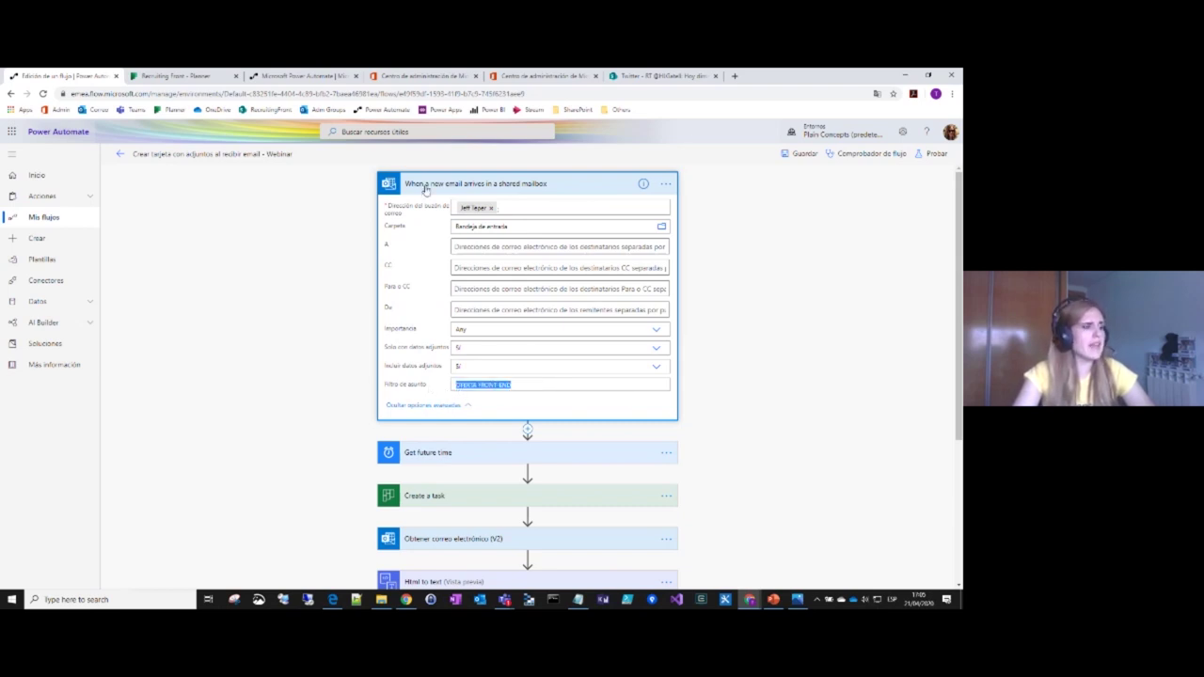
pyautogui.click(174, 75)
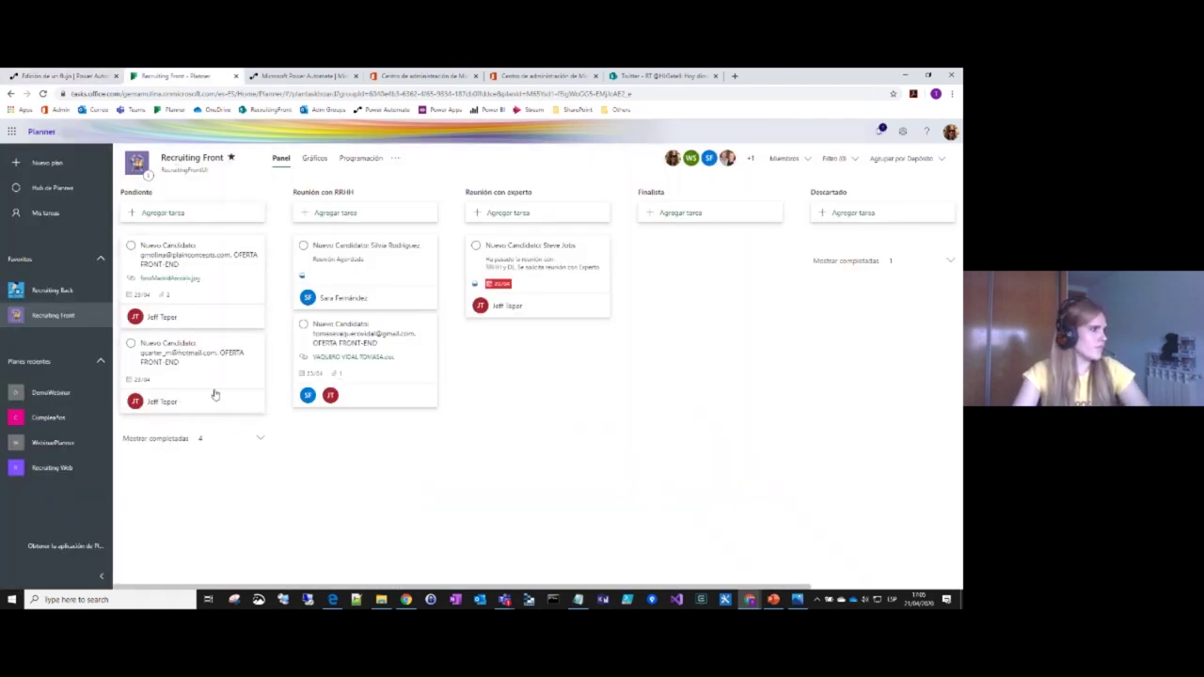
pyautogui.click(89, 75)
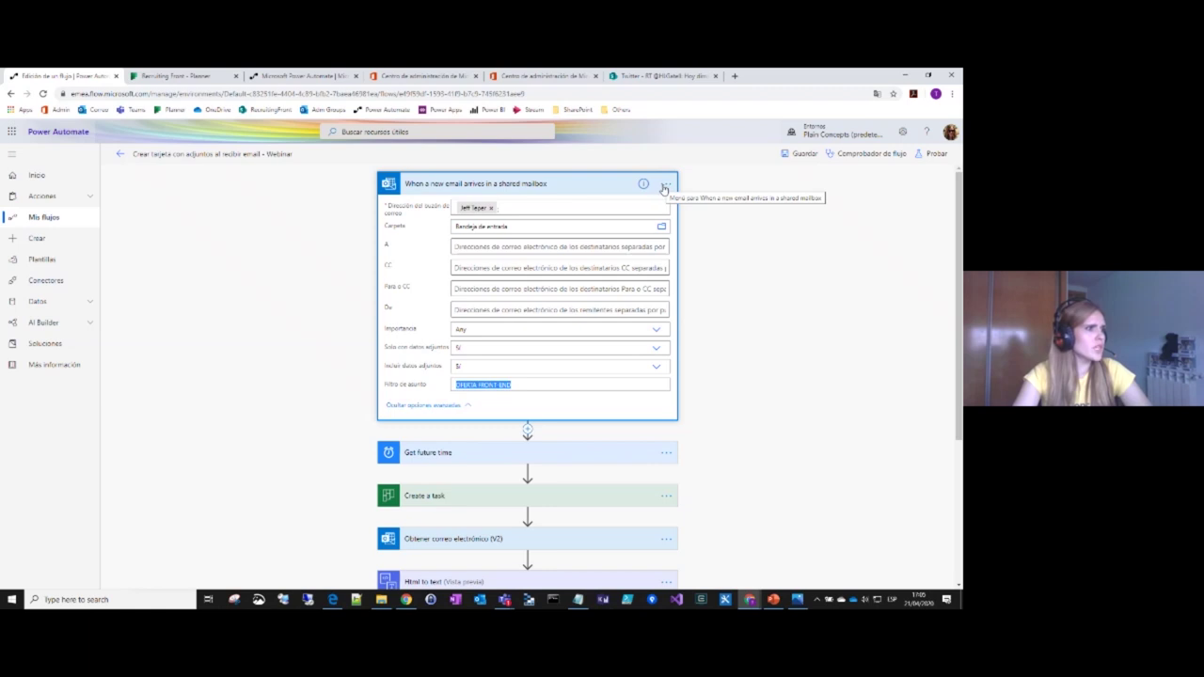
# Step: Collapse the trigger's options and expand the Get future time step
pyautogui.click(665, 185)
pyautogui.click(518, 208)
pyautogui.click(307, 335)
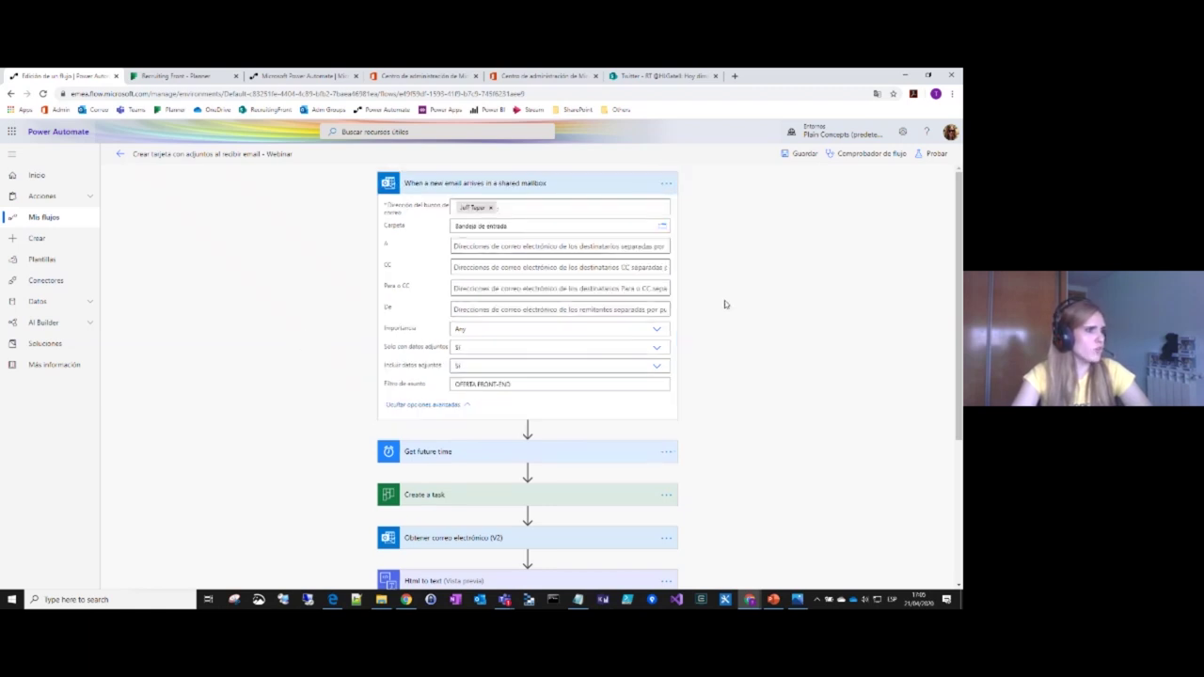
pyautogui.click(555, 458)
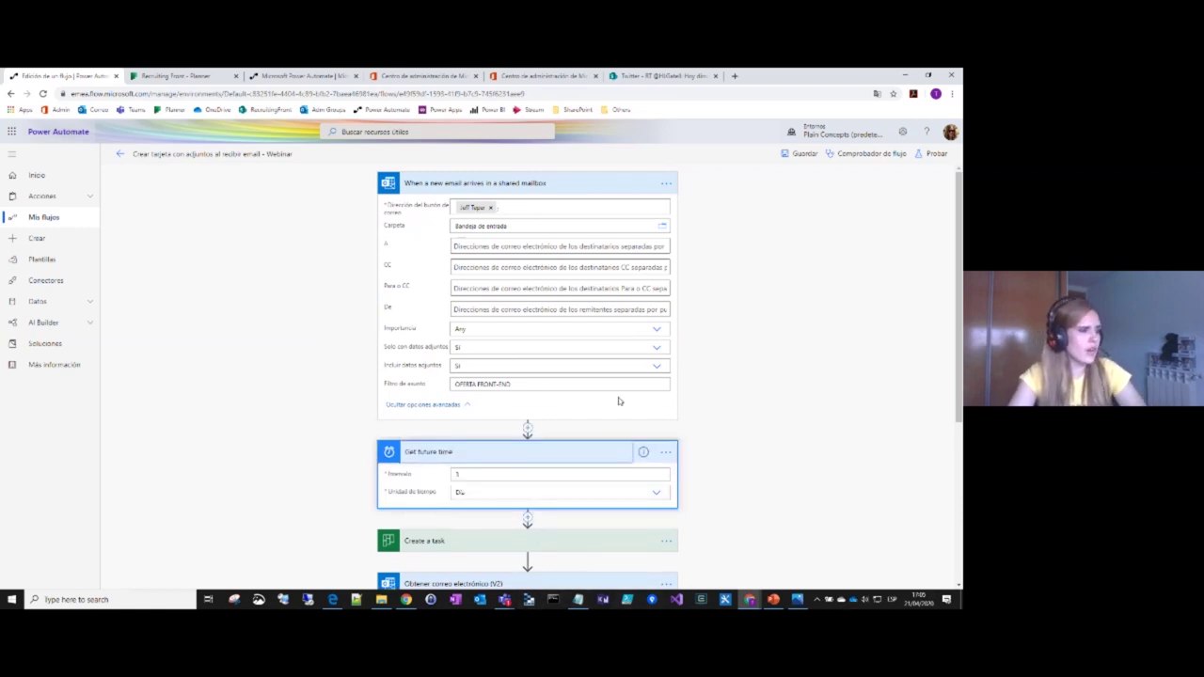
# Step: Inspect the Get future time interval of 5 days, then close the dynamic content panel
pyautogui.scroll(-1, 779, 303)
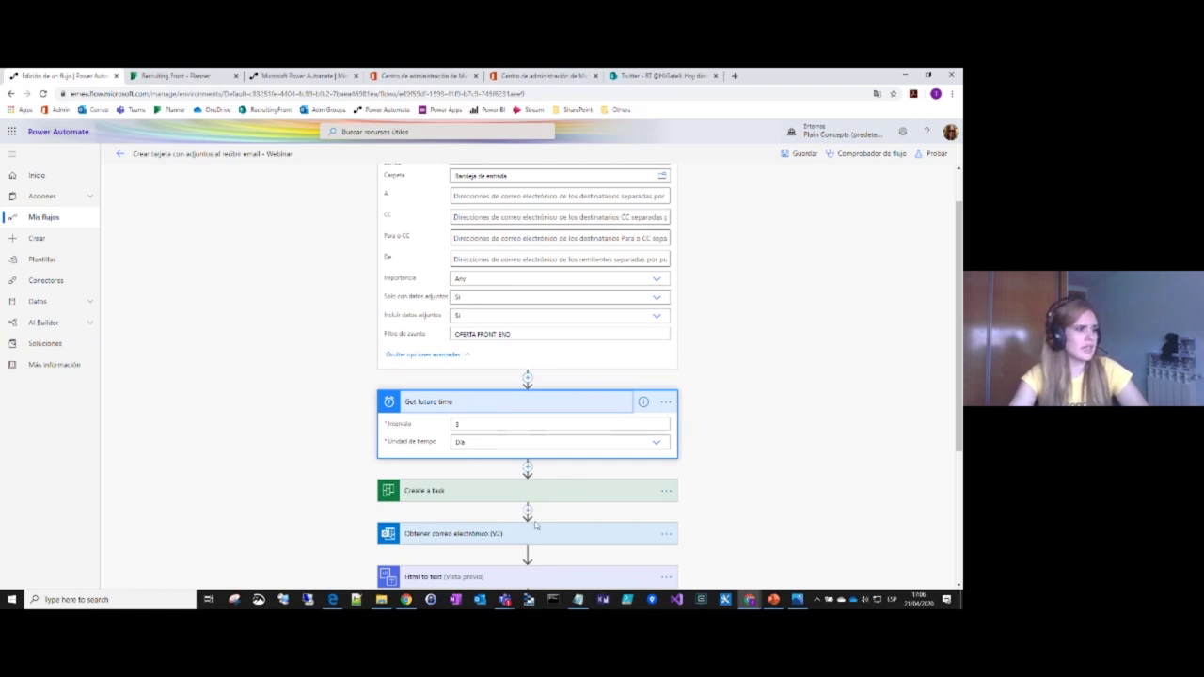
pyautogui.click(468, 423)
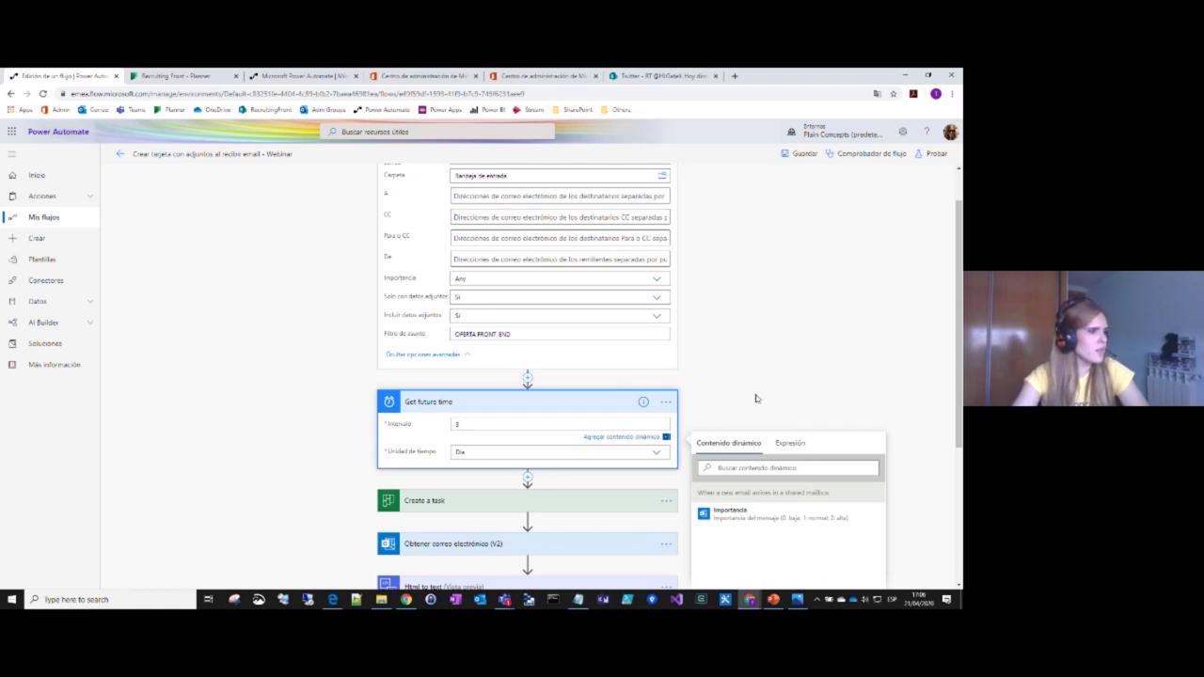
pyautogui.click(647, 417)
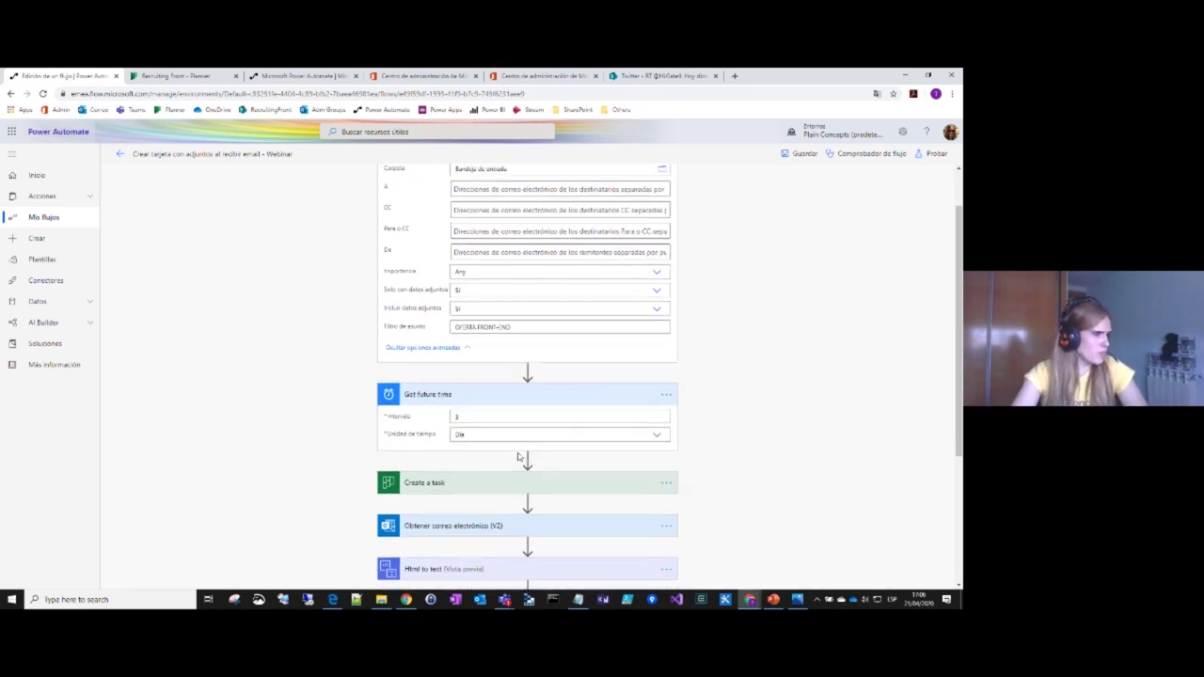
pyautogui.scroll(-1, 557, 371)
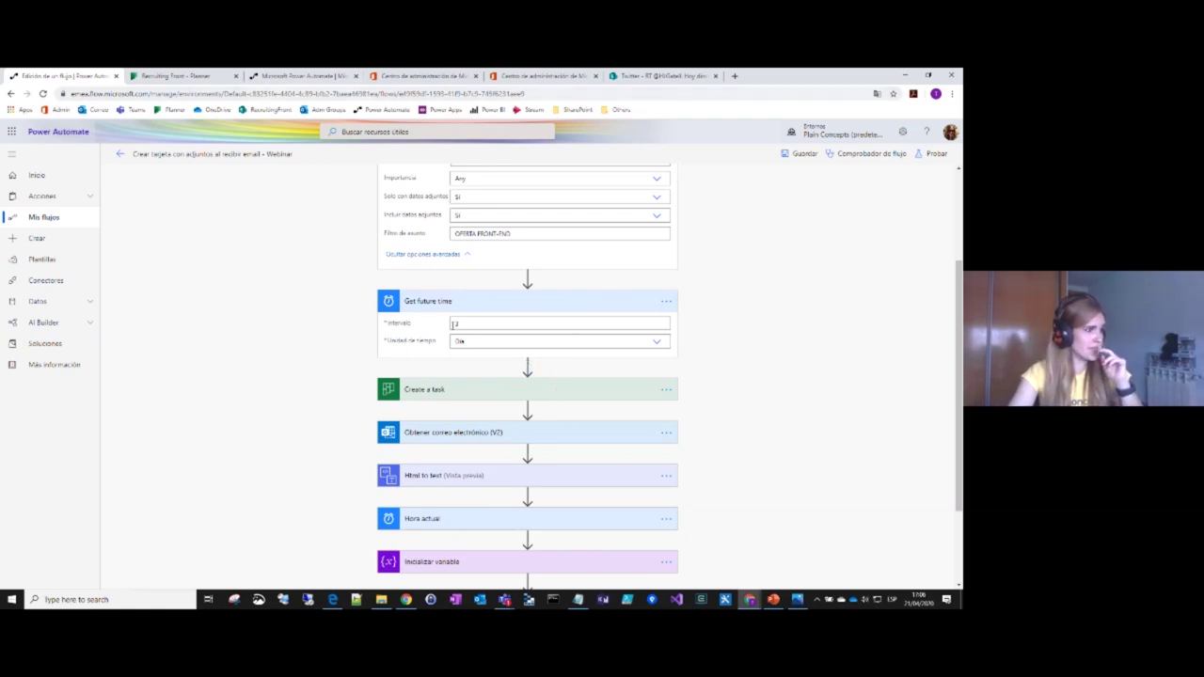
pyautogui.click(141, 76)
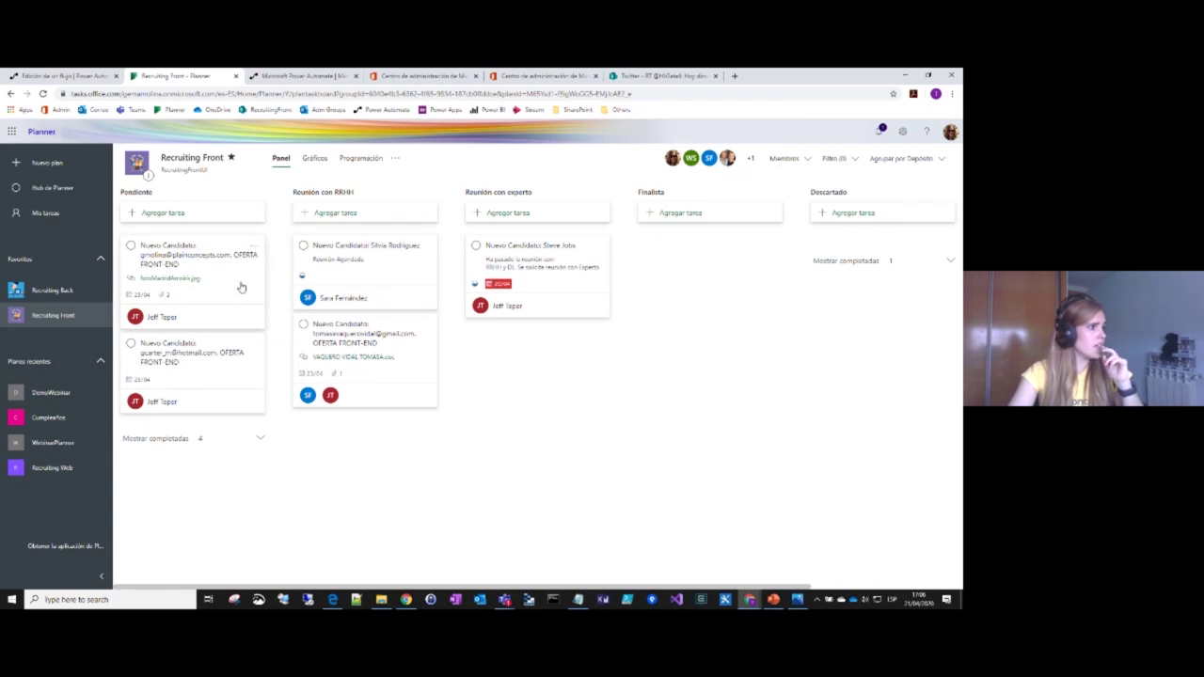
# Step: View and close the first Pendiente candidate task's details, then return to the flow editor
pyautogui.click(241, 287)
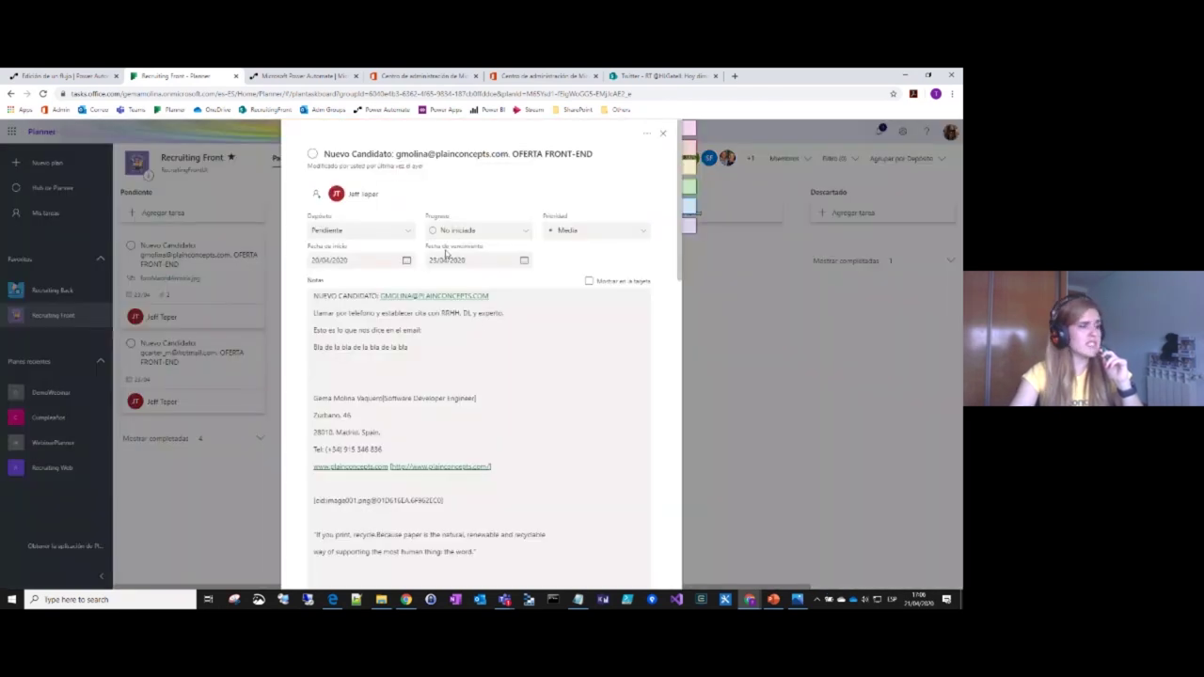
pyautogui.click(708, 224)
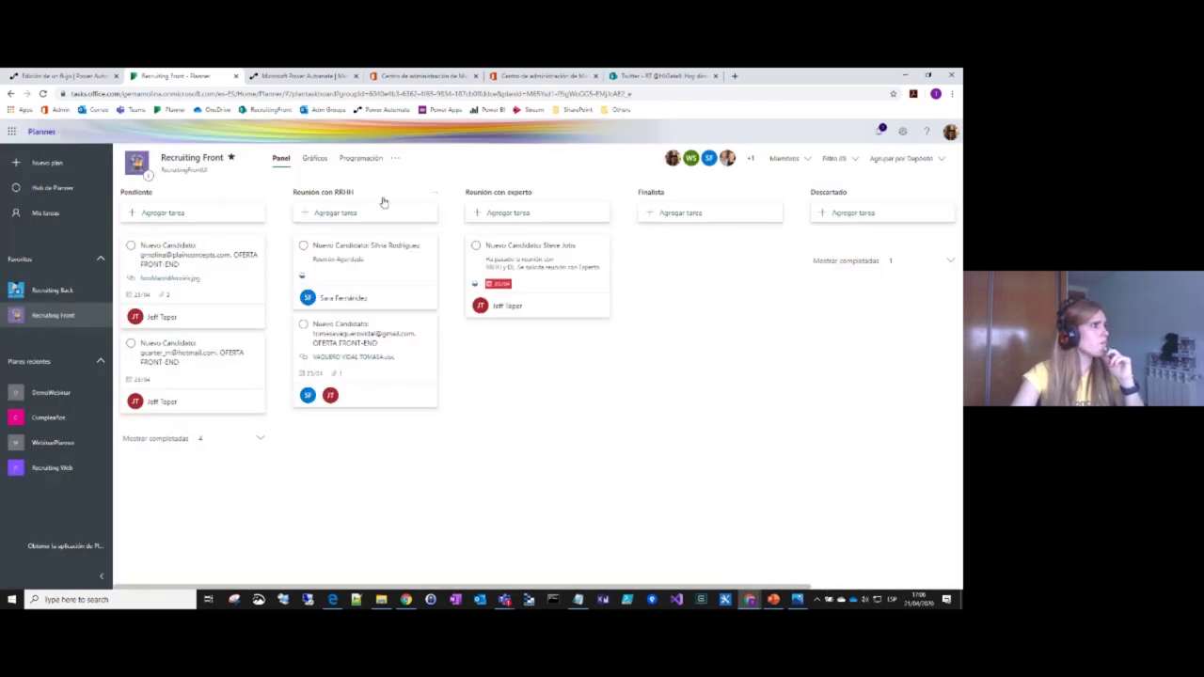
pyautogui.click(92, 75)
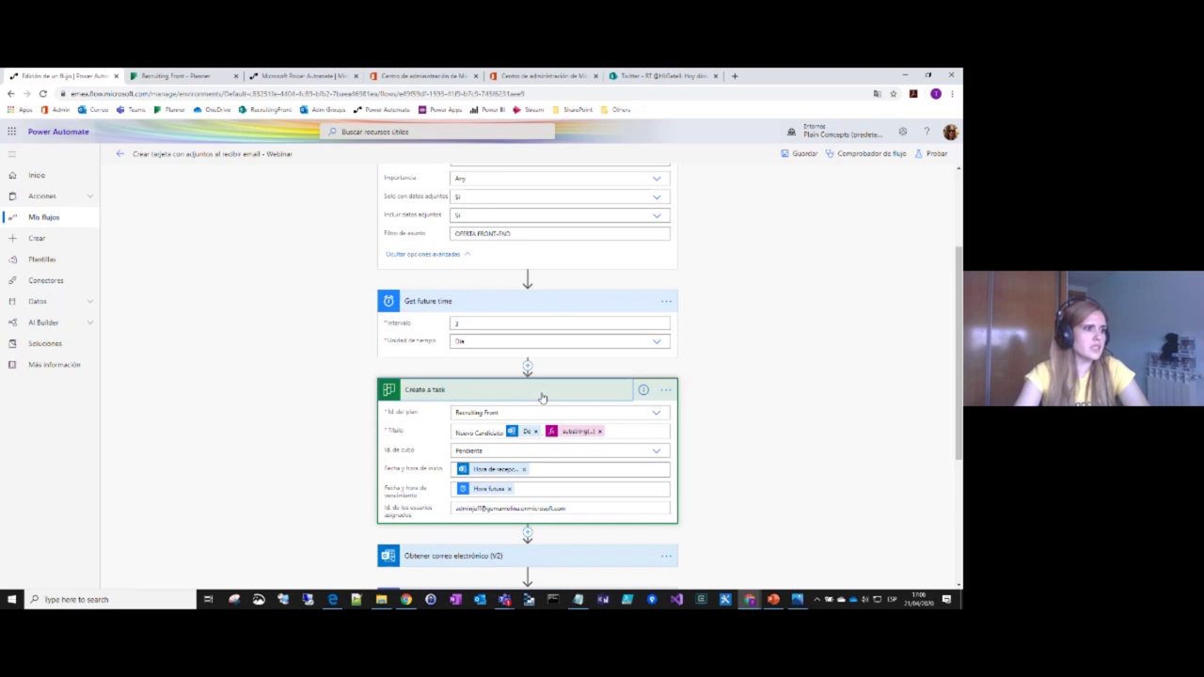
pyautogui.scroll(1, 773, 424)
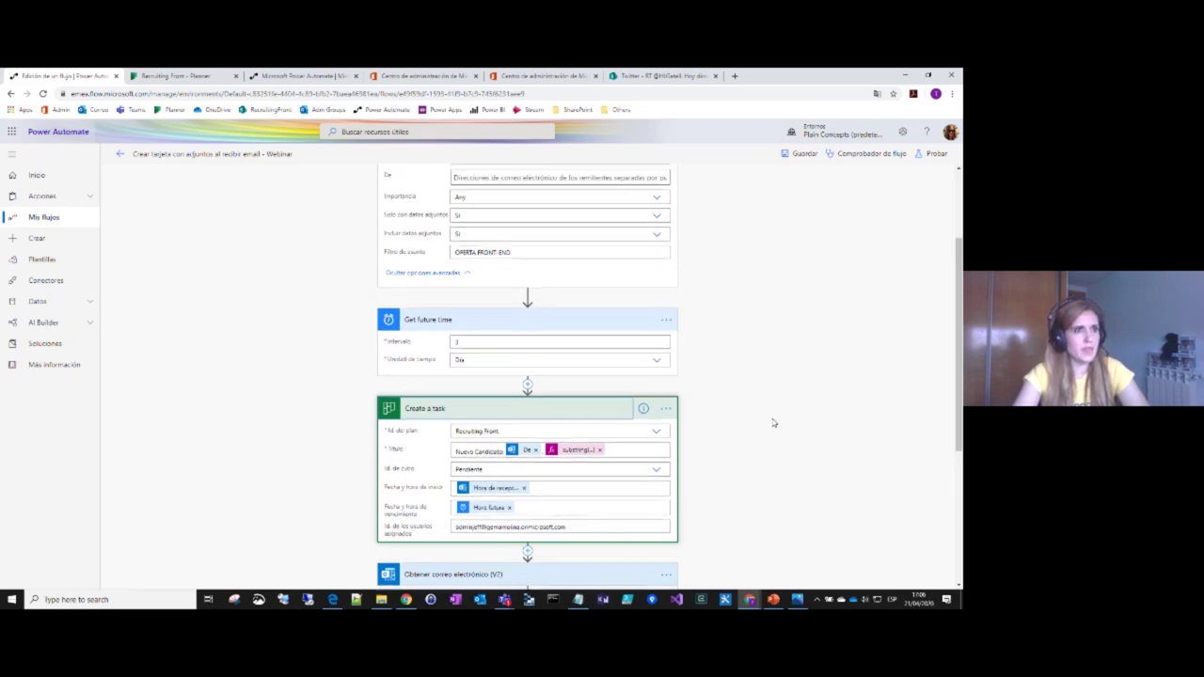
pyautogui.scroll(3, 774, 423)
pyautogui.scroll(-3, 771, 422)
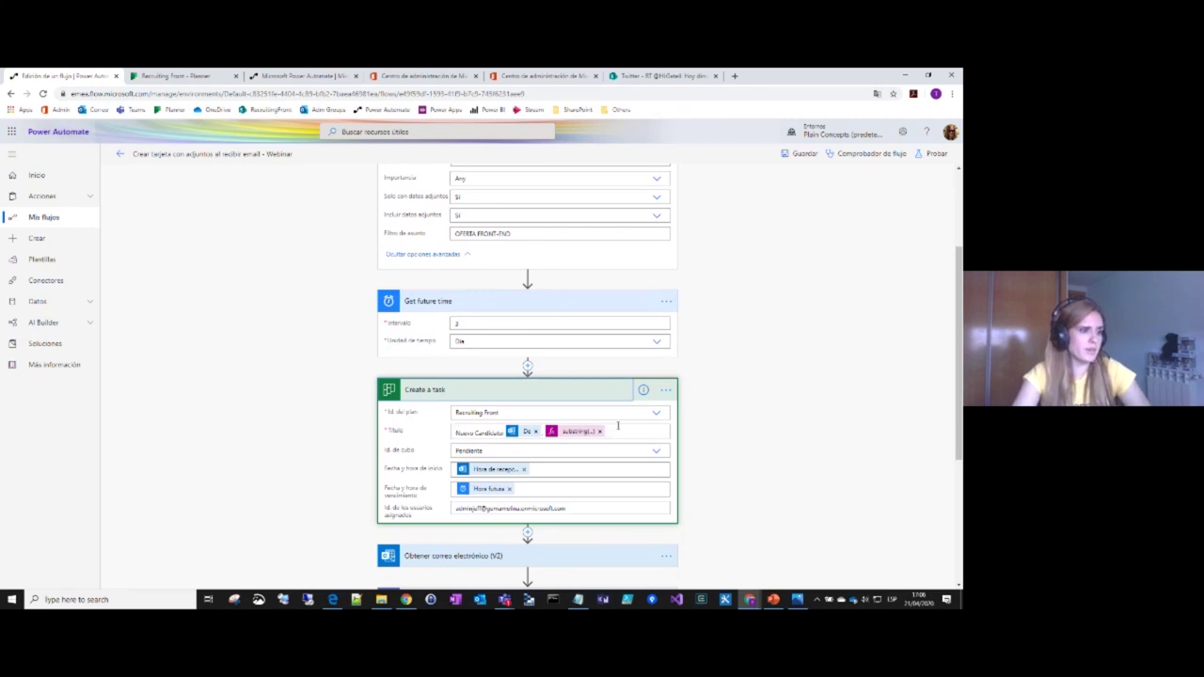
pyautogui.click(459, 414)
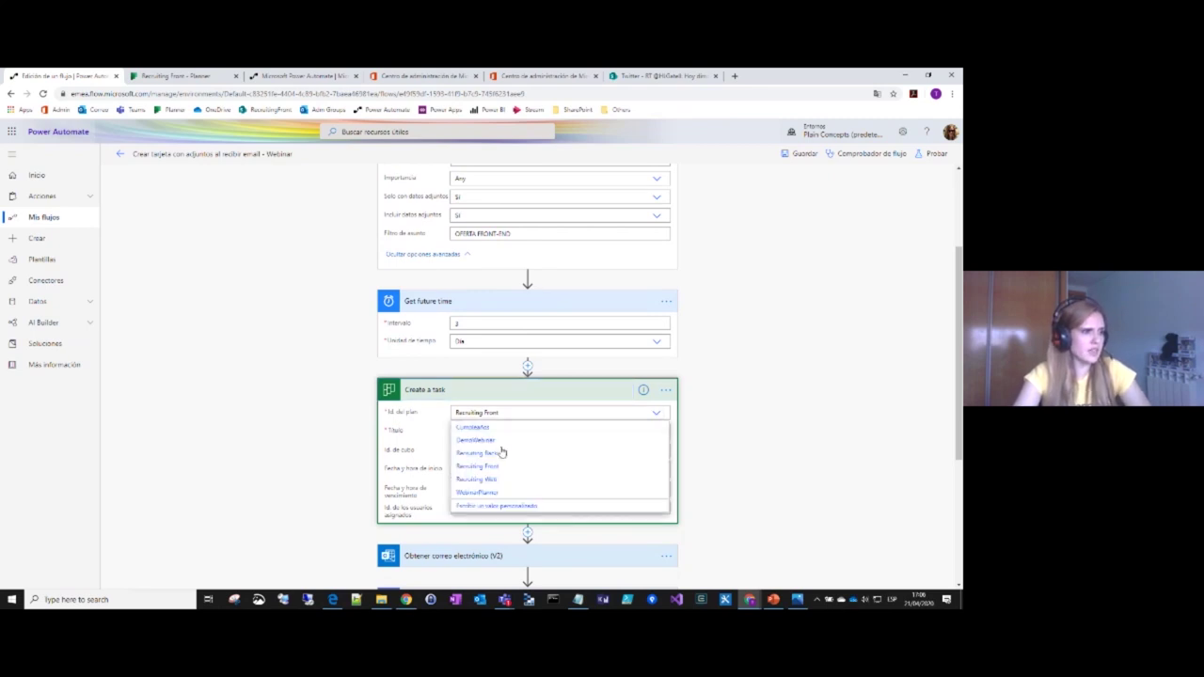
pyautogui.click(698, 435)
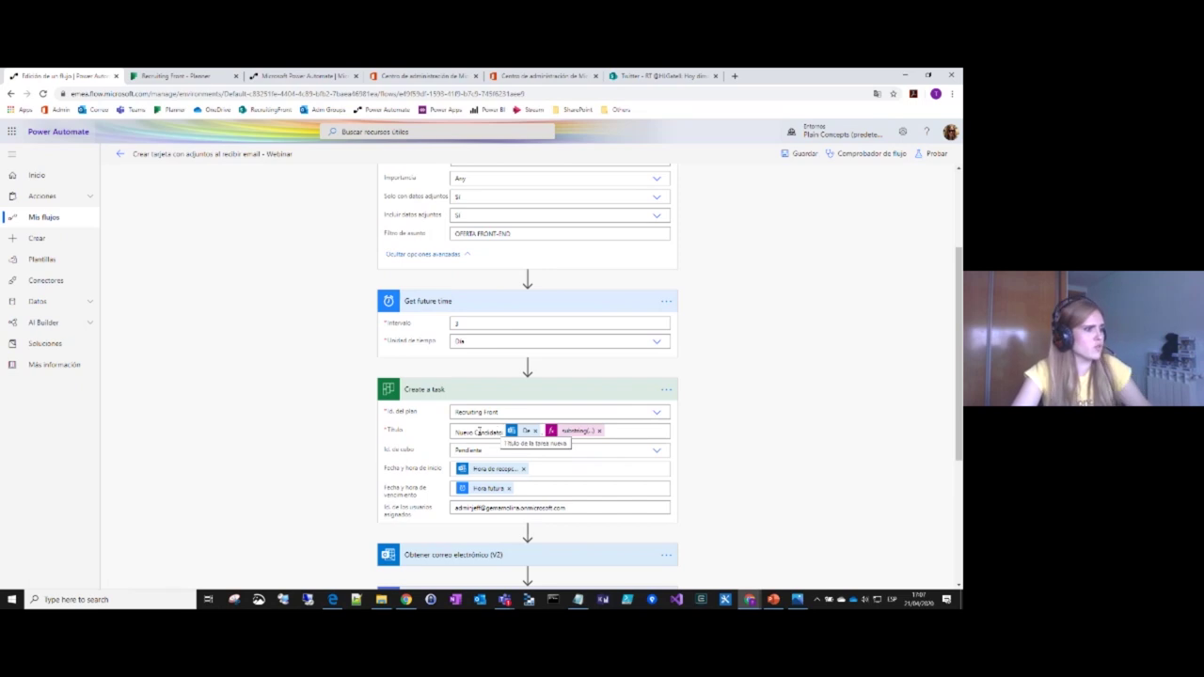
pyautogui.click(532, 436)
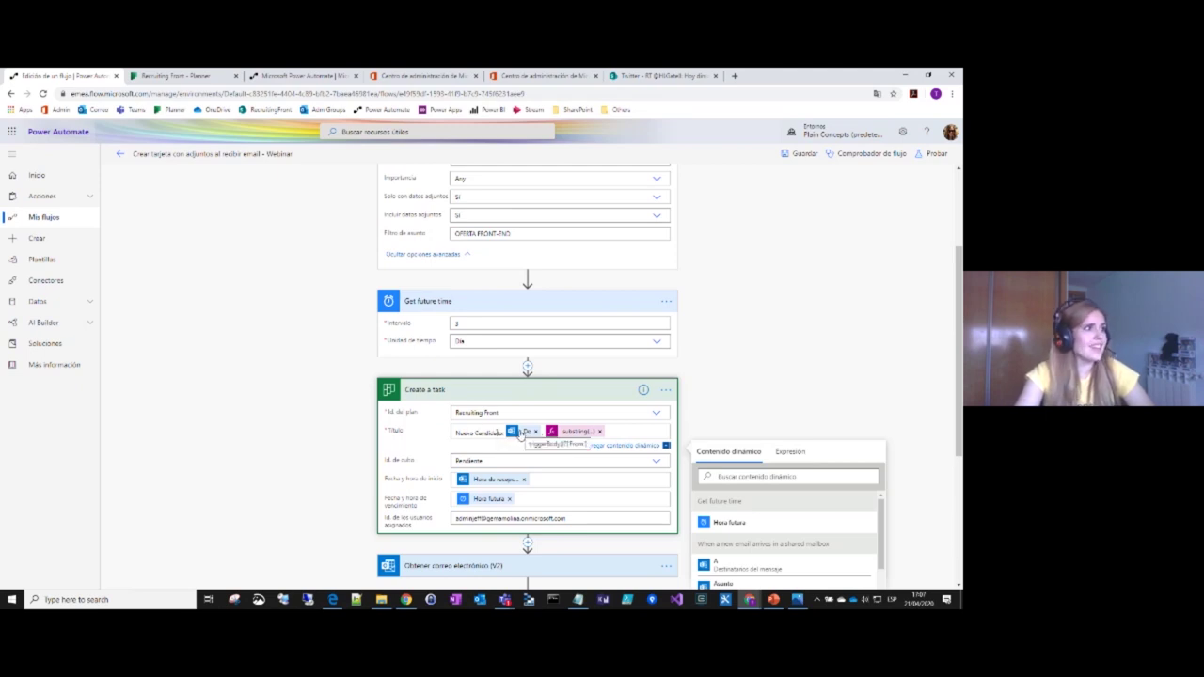
pyautogui.scroll(2, 521, 433)
pyautogui.scroll(-3, 514, 369)
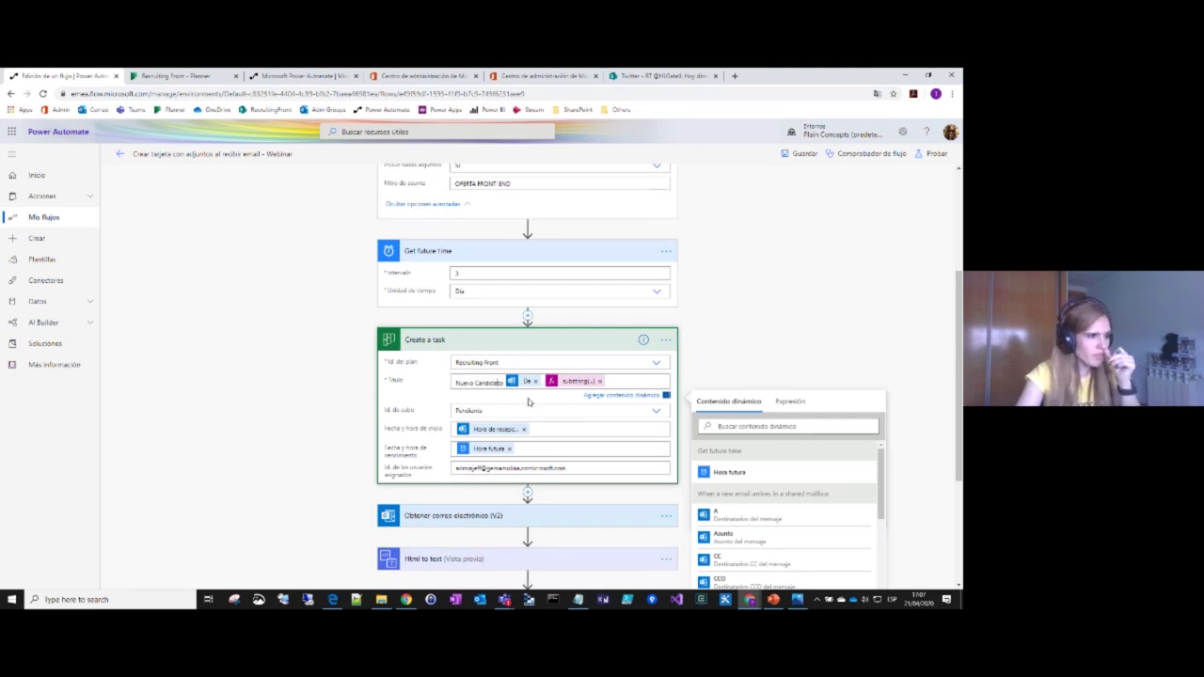
pyautogui.scroll(-3, 723, 451)
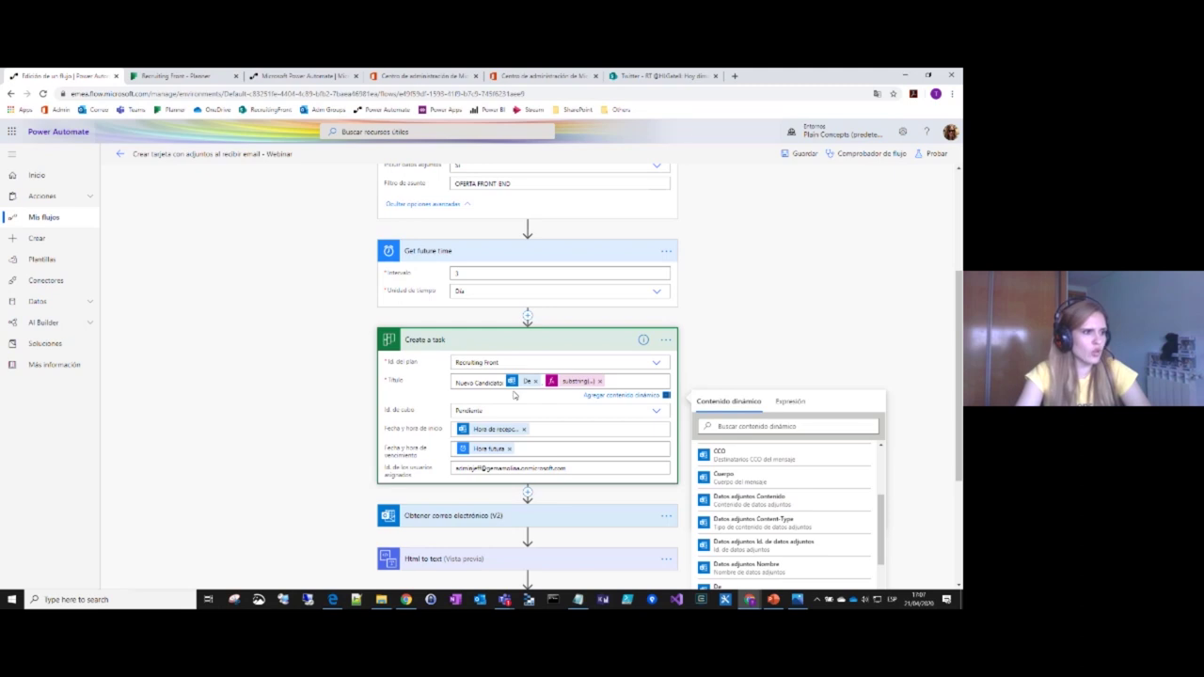
pyautogui.scroll(-2, 743, 551)
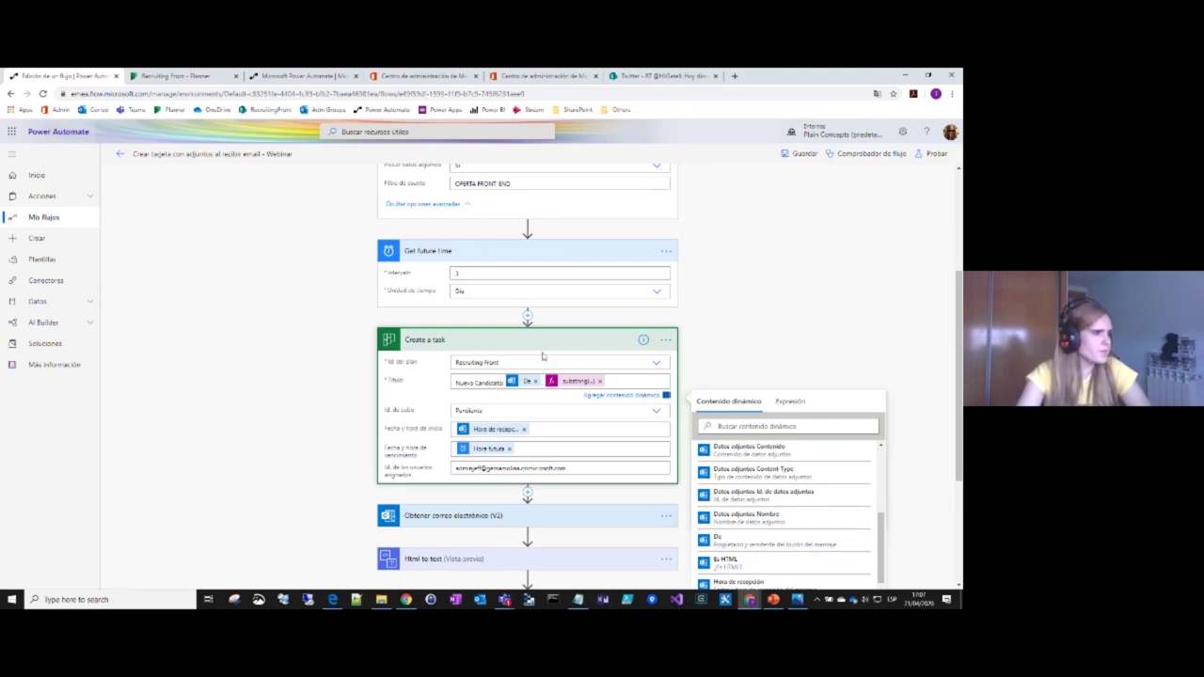
pyautogui.click(824, 355)
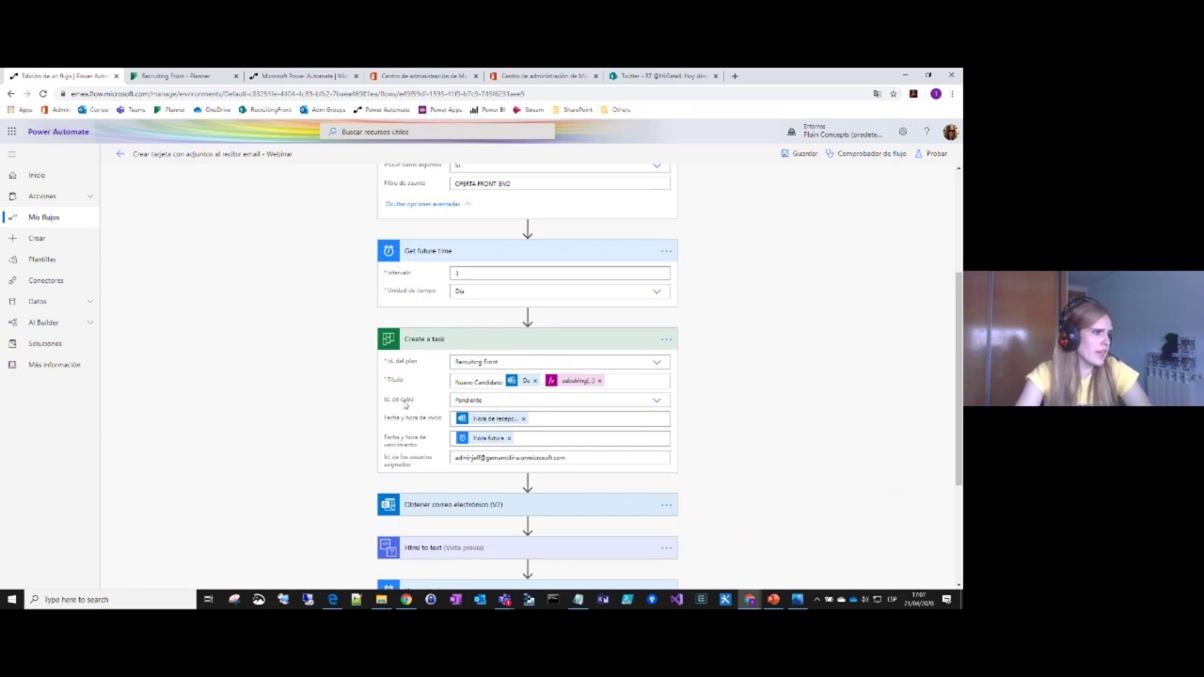
# Step: Confirm the task bucket stays Pendiente and check the start and due date dynamic content
pyautogui.click(658, 402)
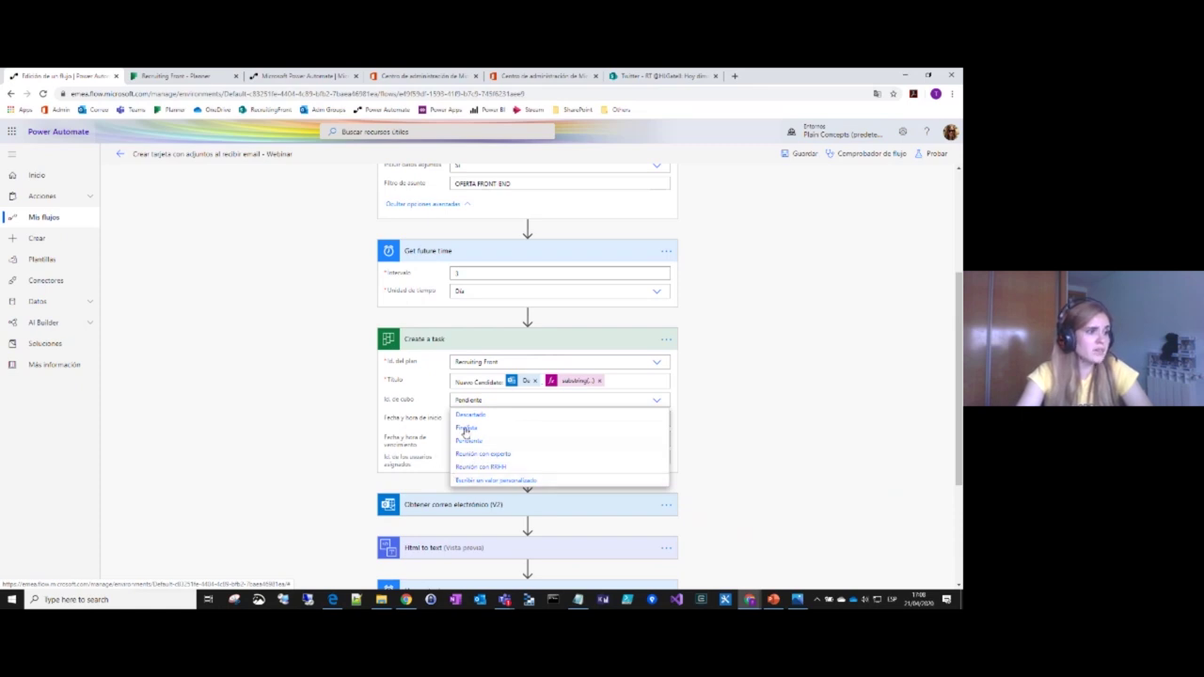
pyautogui.click(658, 402)
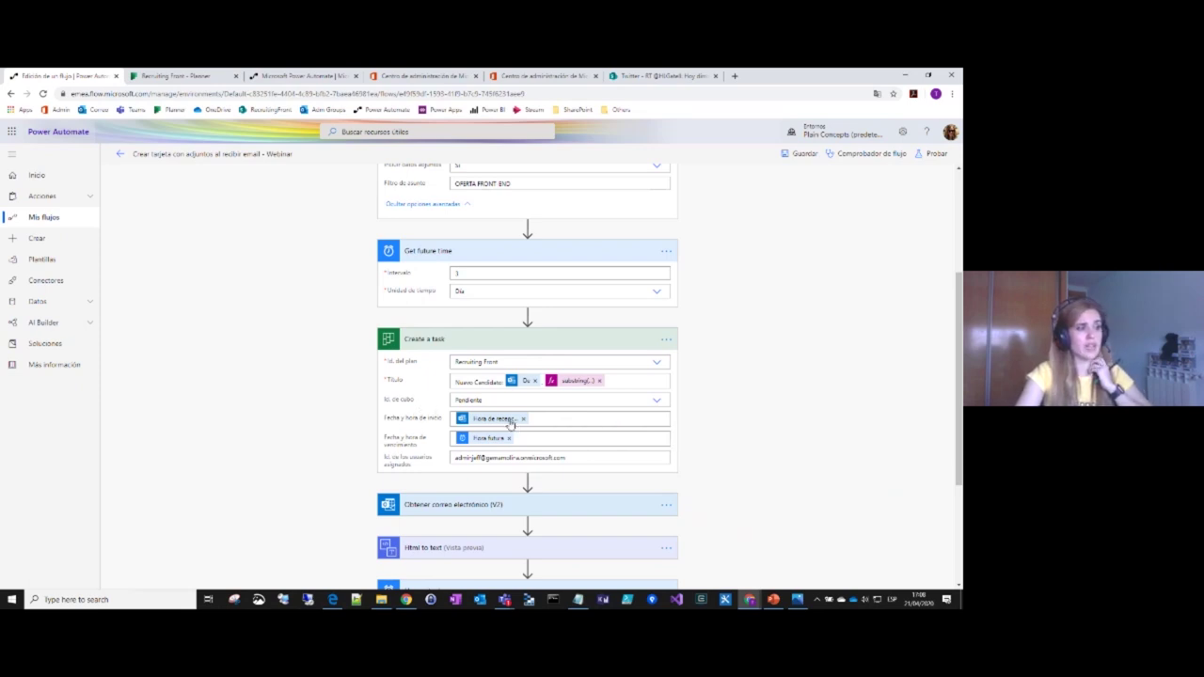
pyautogui.click(543, 420)
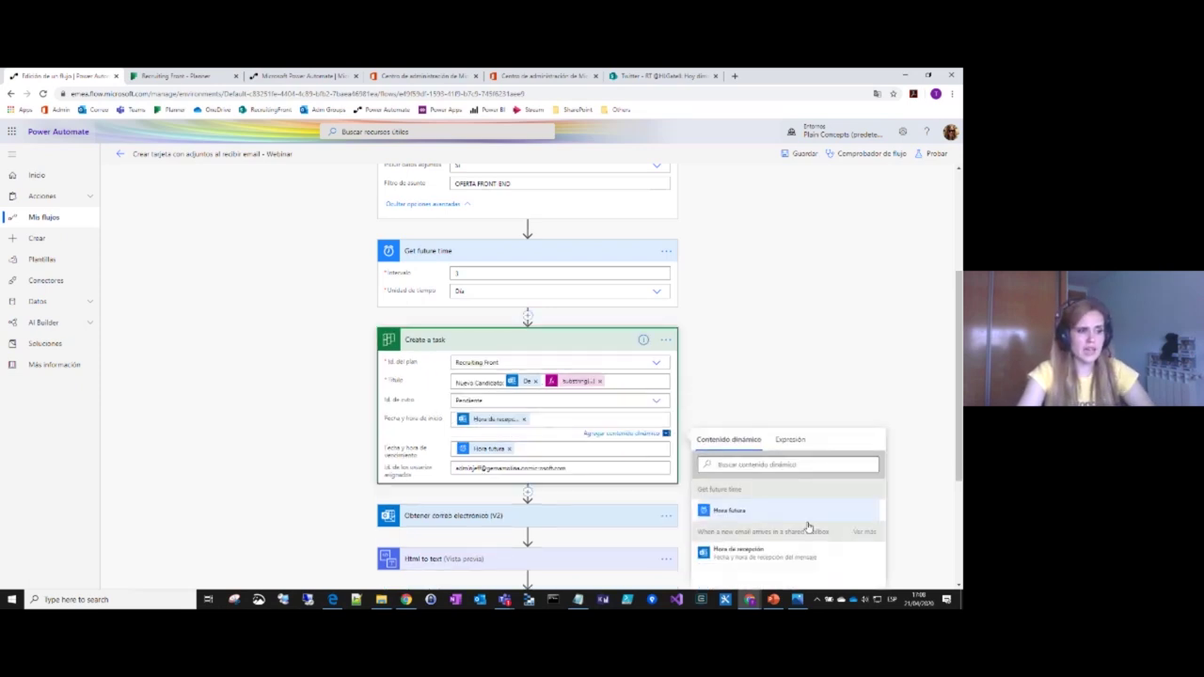
pyautogui.scroll(-1, 780, 491)
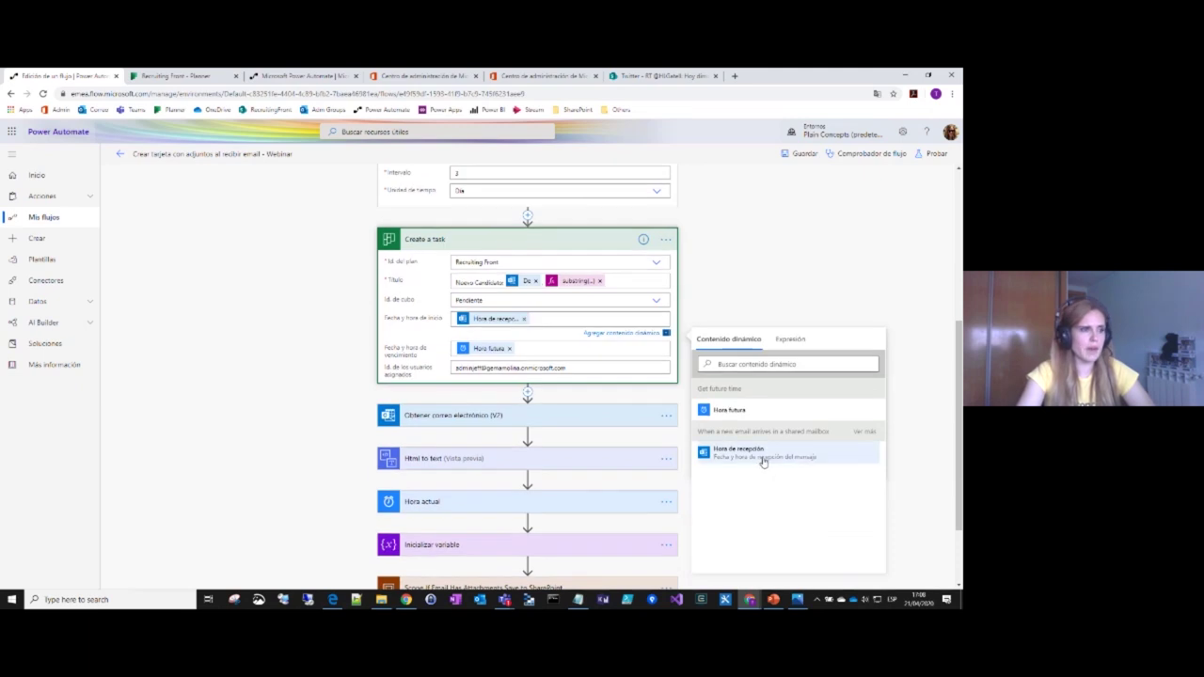
pyautogui.click(524, 350)
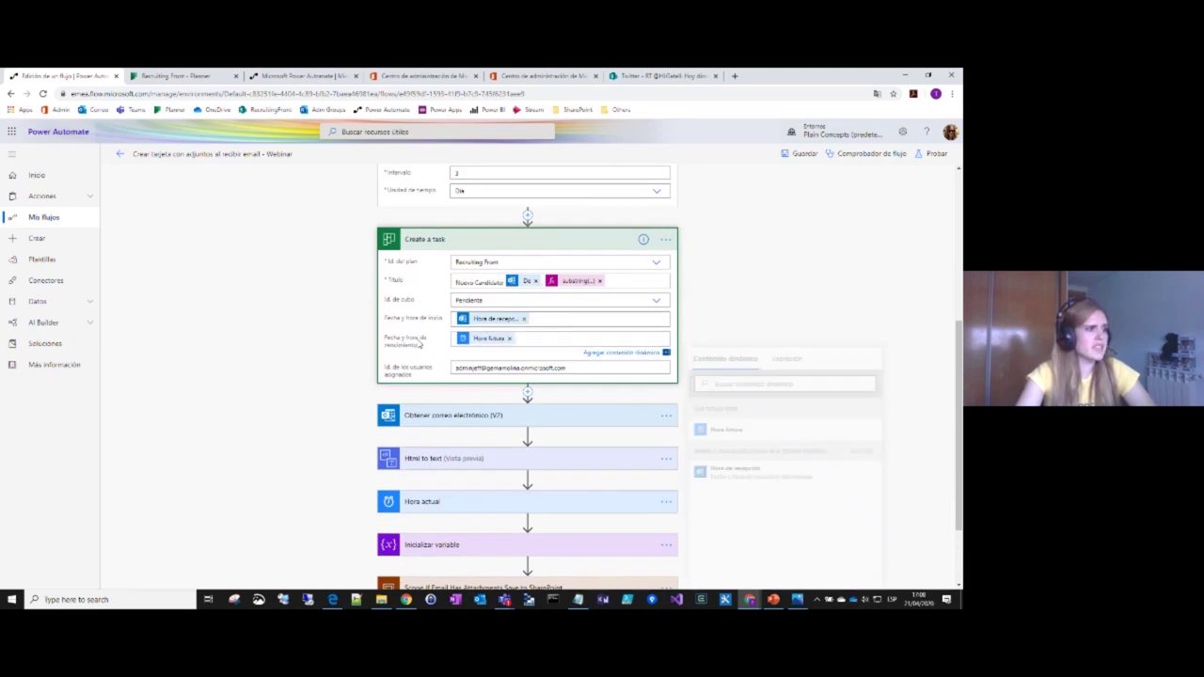
pyautogui.scroll(1, 739, 270)
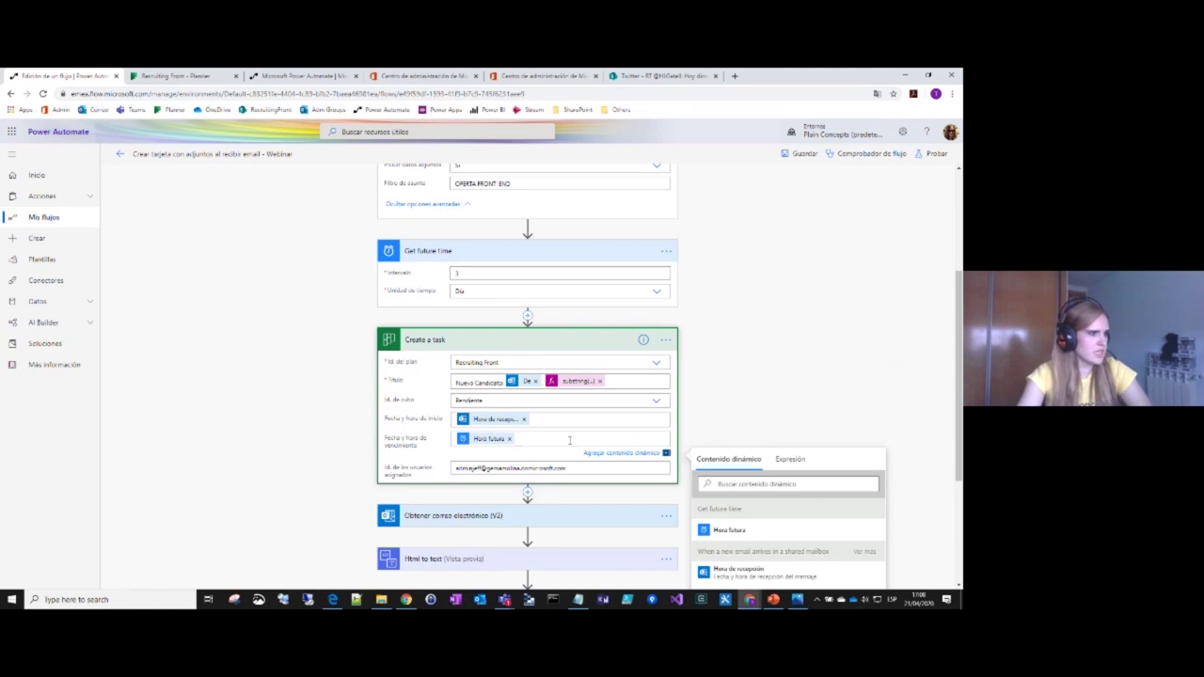
# Step: Inspect the assigned-users field, then bring up the Recruiting Front Planner board
pyautogui.click(431, 466)
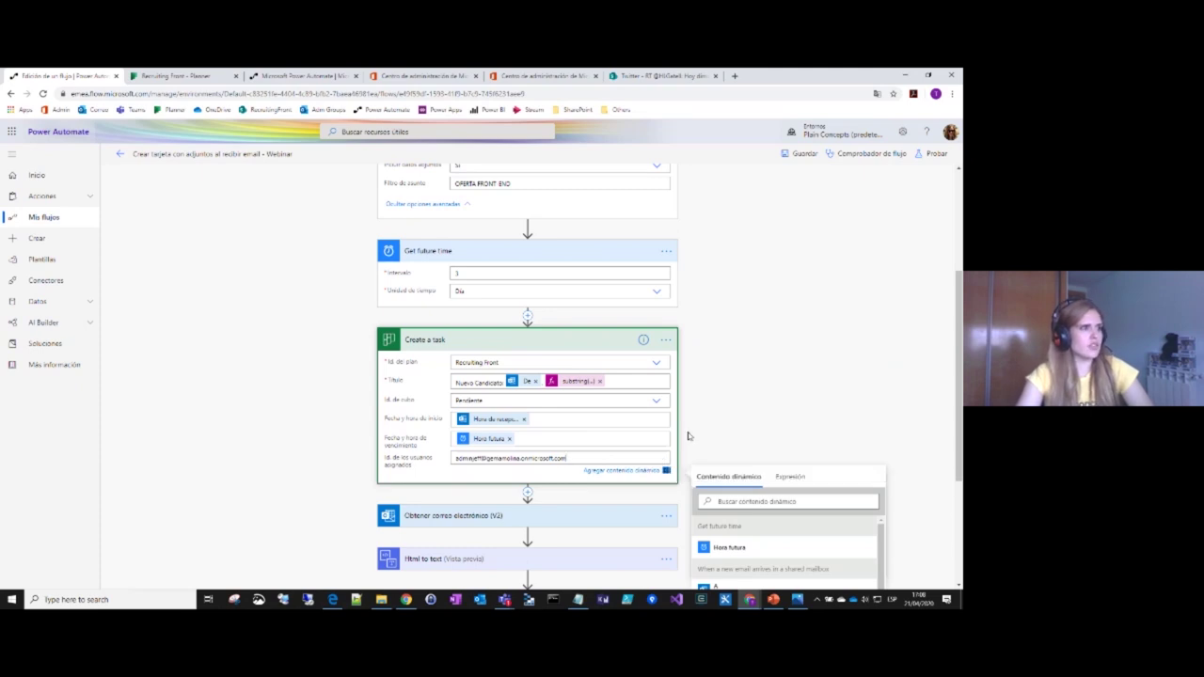
pyautogui.scroll(1, 708, 402)
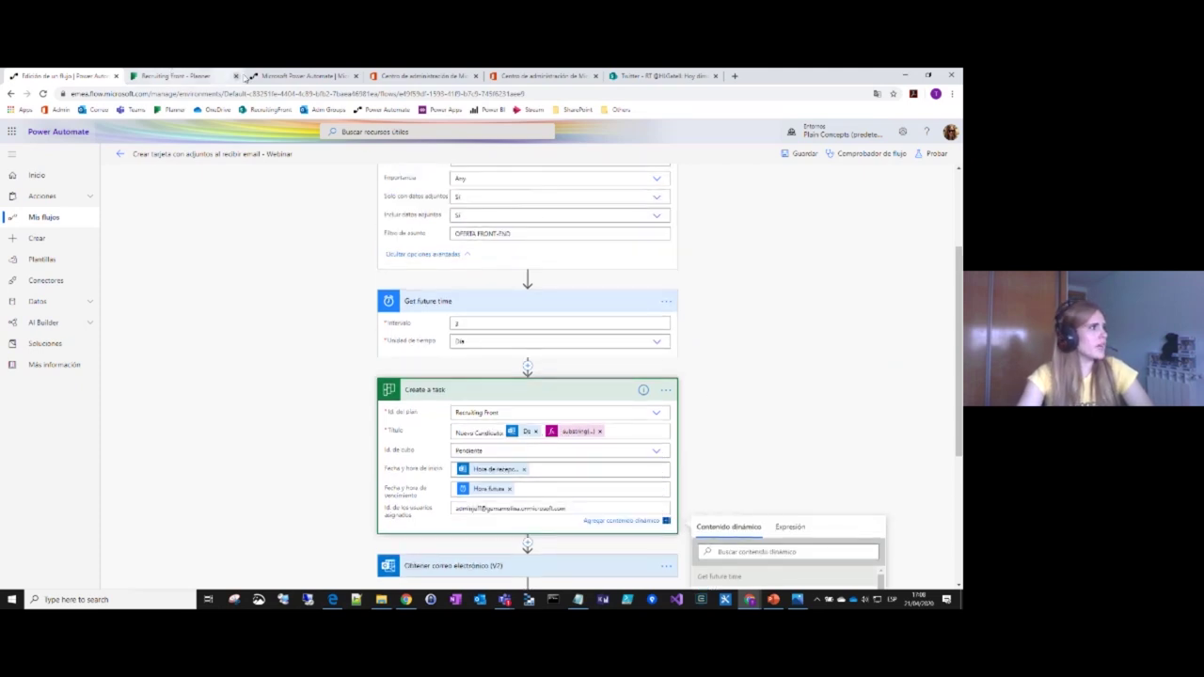
pyautogui.click(175, 77)
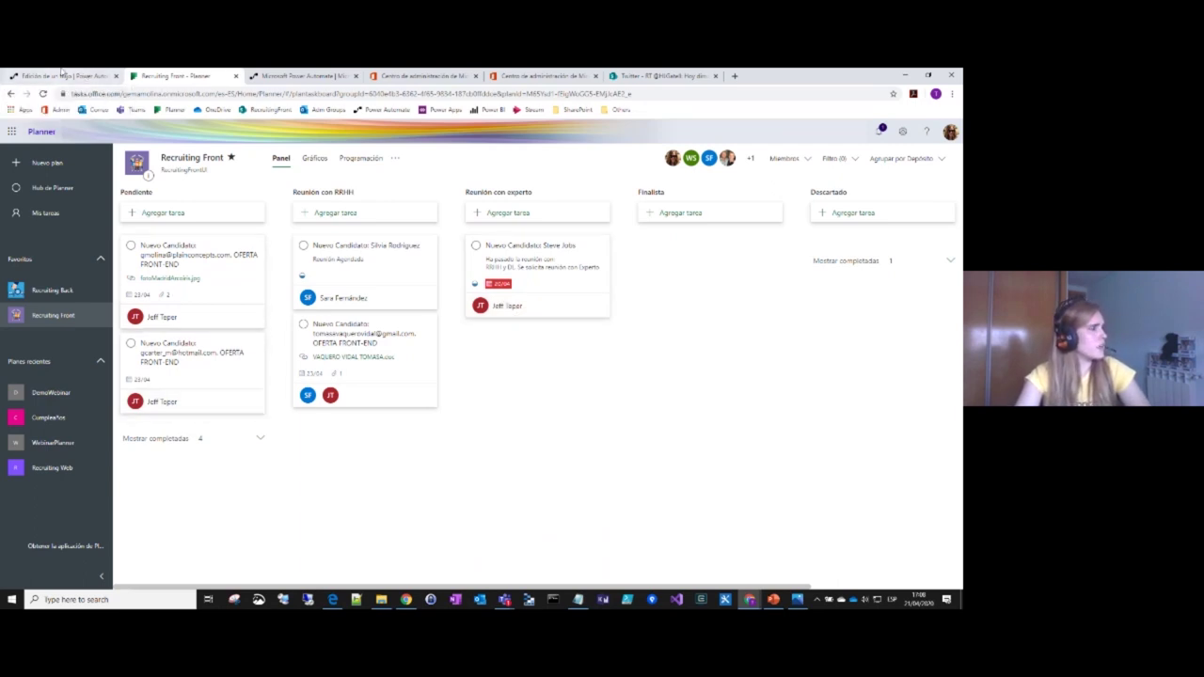
# Step: Back in the flow editor, close the dynamic content panel and collapse Create a task
pyautogui.click(62, 76)
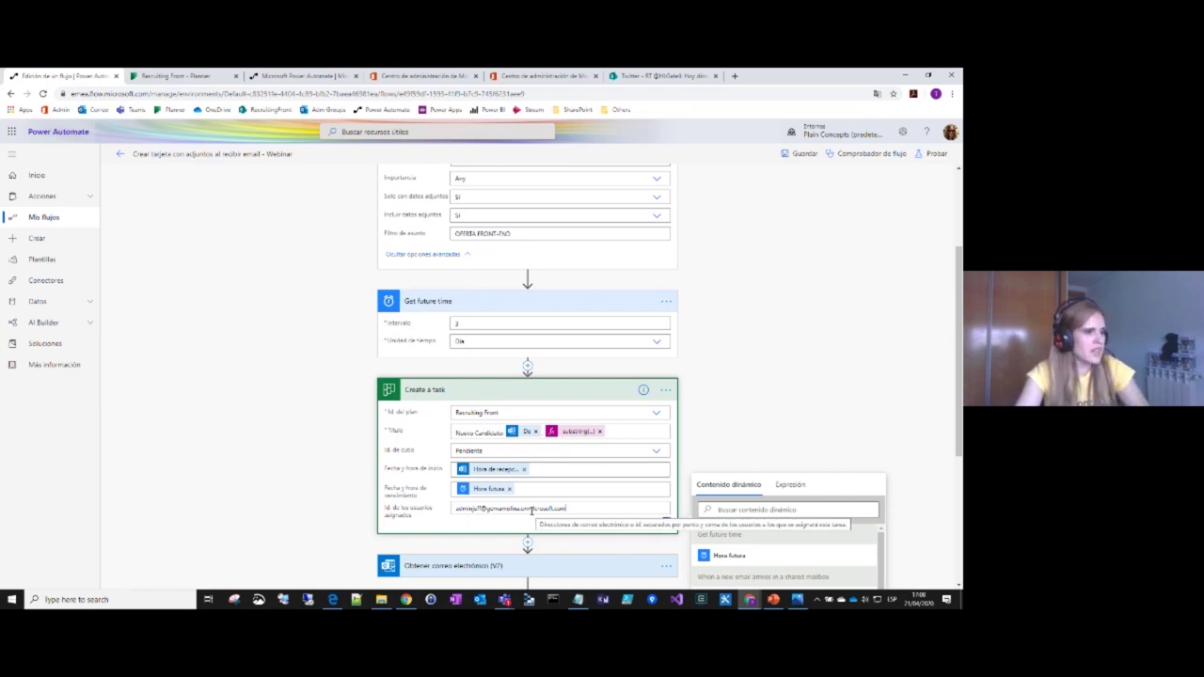
pyautogui.click(713, 418)
pyautogui.scroll(-3, 713, 417)
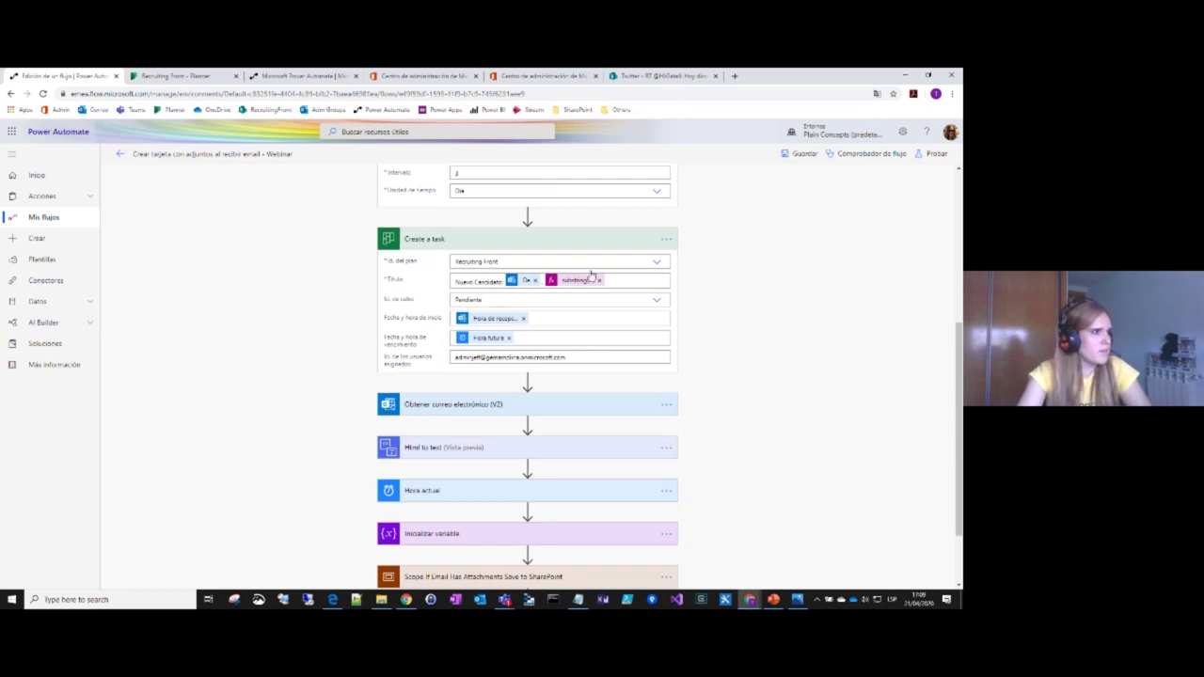
pyautogui.click(578, 242)
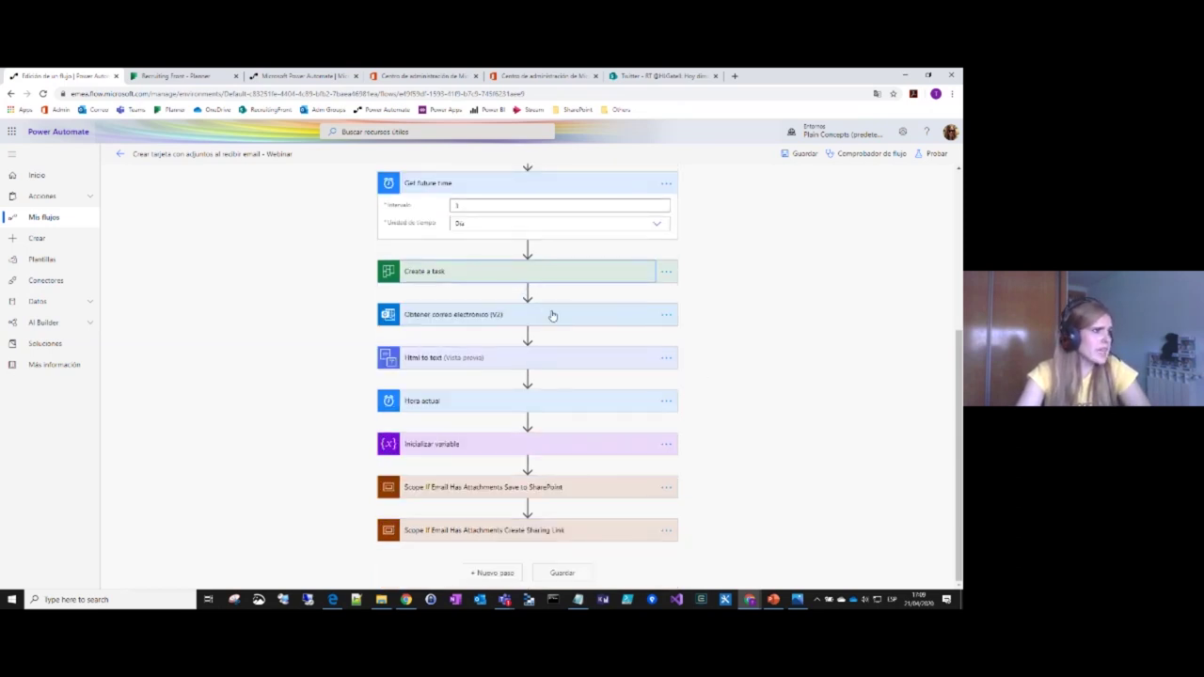
# Step: Expand Obtener correo electrónico (V2) and confirm Incluir datos adjuntos is Sí
pyautogui.click(550, 314)
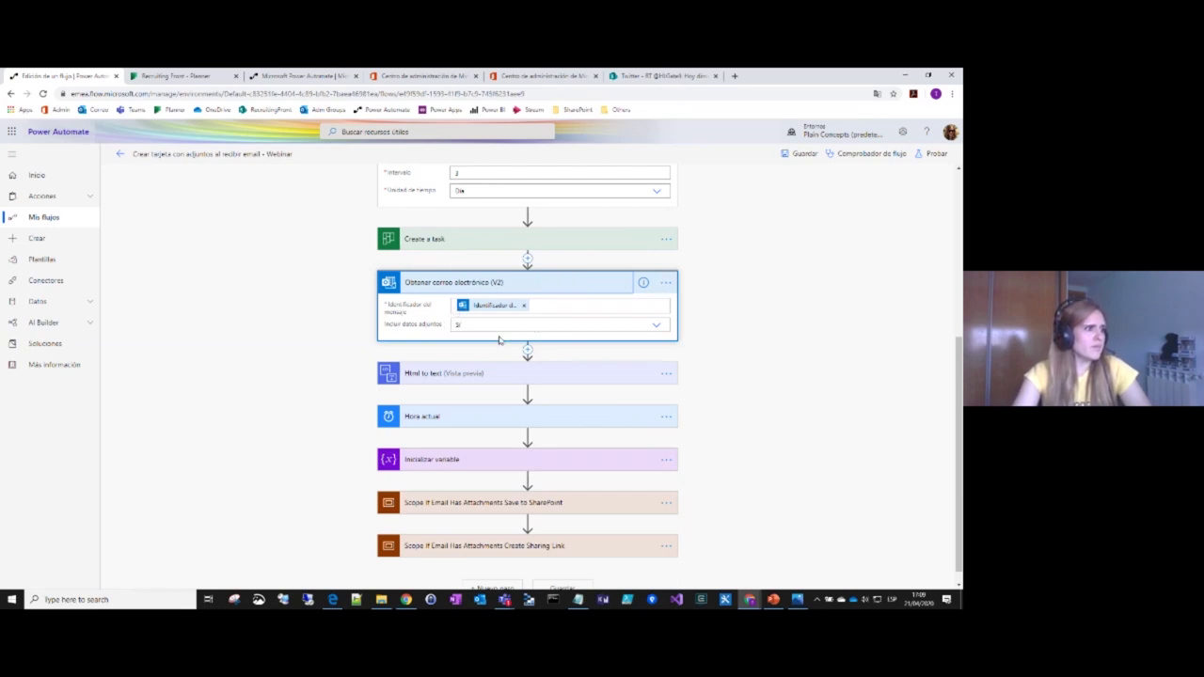
pyautogui.click(657, 328)
pyautogui.click(656, 328)
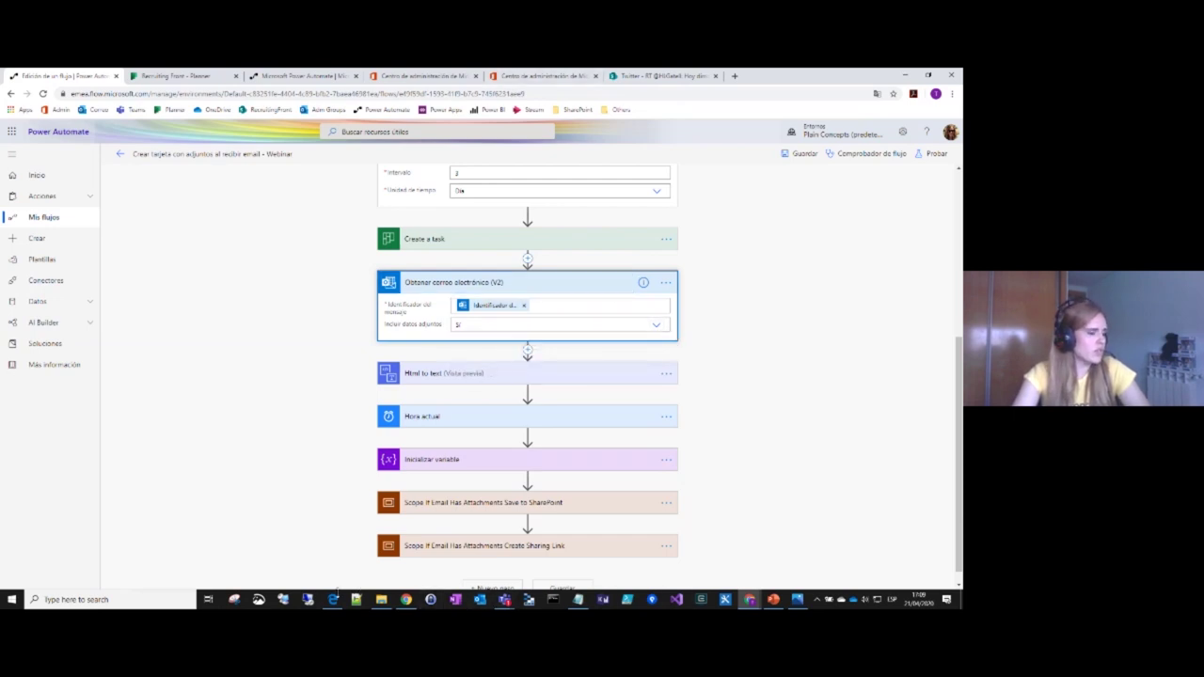
# Step: Review 'ENVÍA TU CURRÍCULUM' in the job offer PDF, then return to the Planner board
pyautogui.click(334, 596)
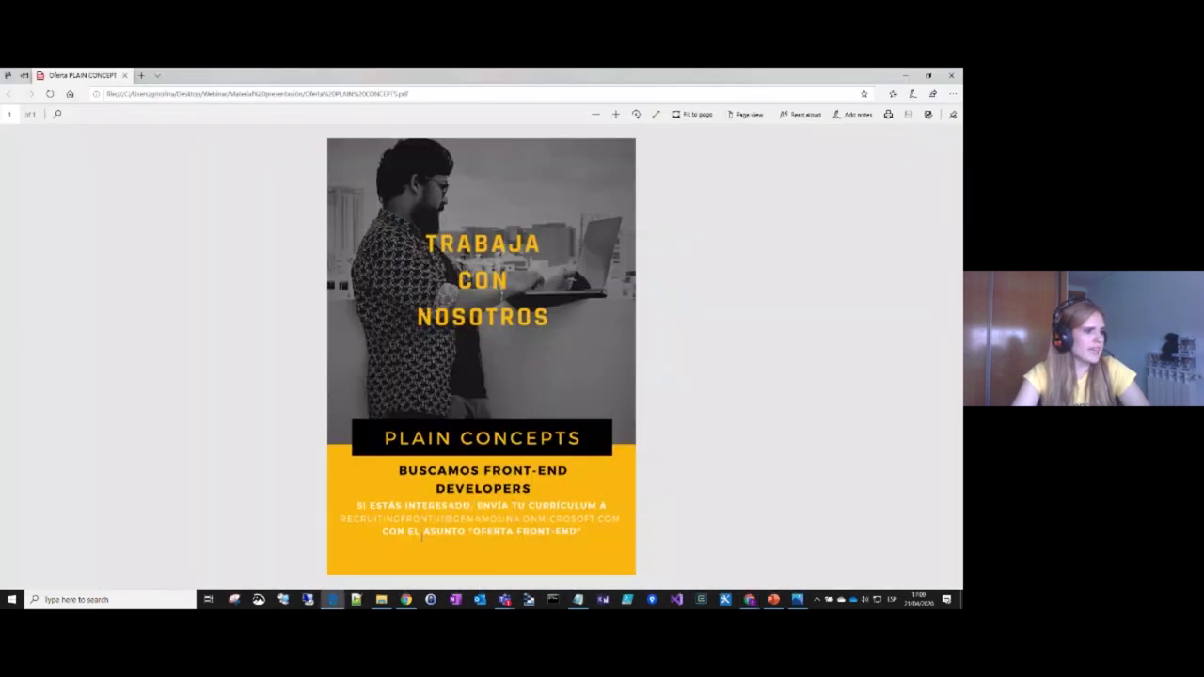
pyautogui.moveTo(474, 506); pyautogui.dragTo(597, 508)
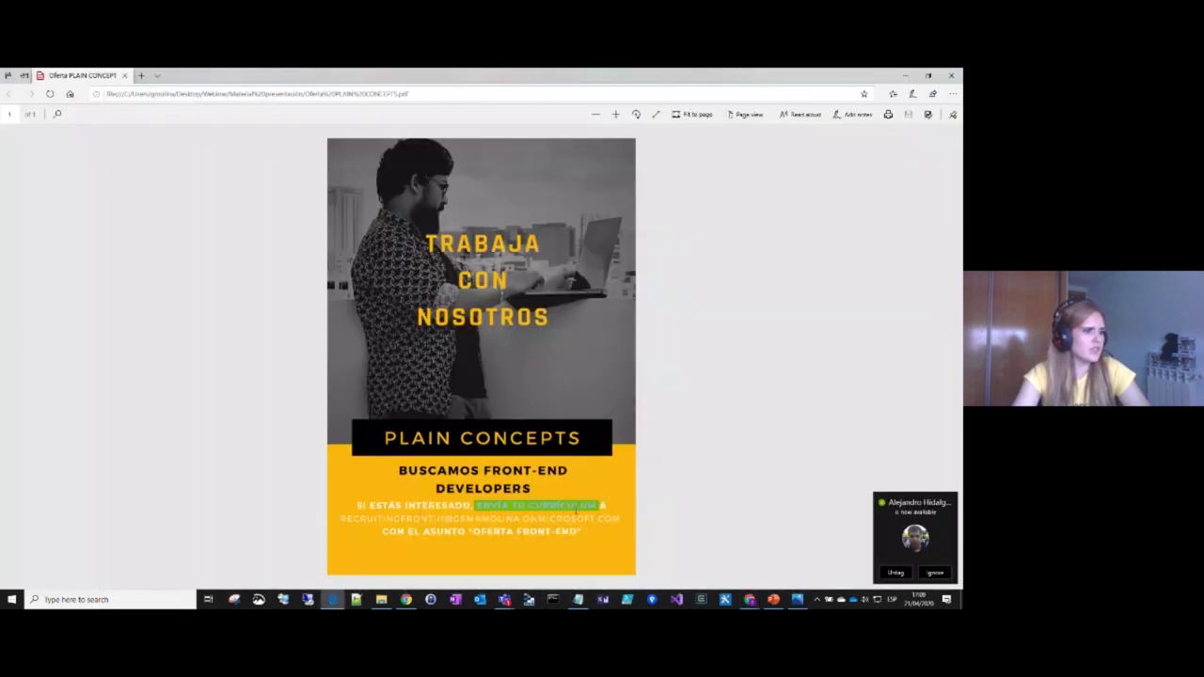
pyautogui.click(602, 499)
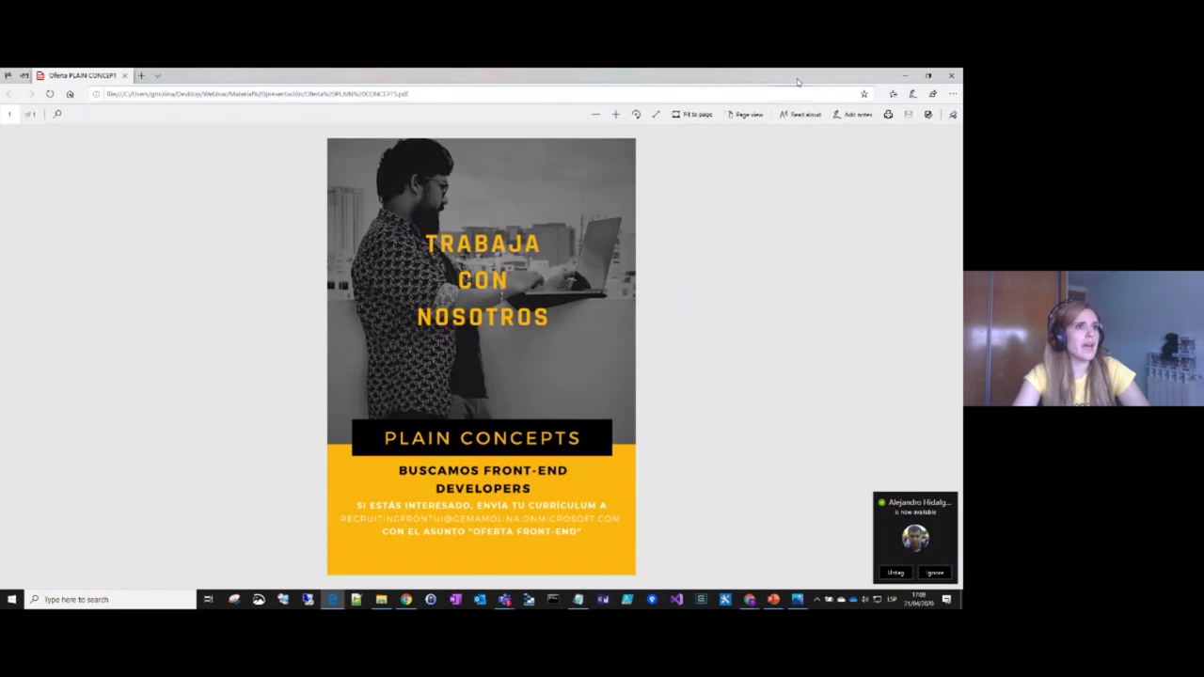
pyautogui.click(903, 74)
pyautogui.click(142, 76)
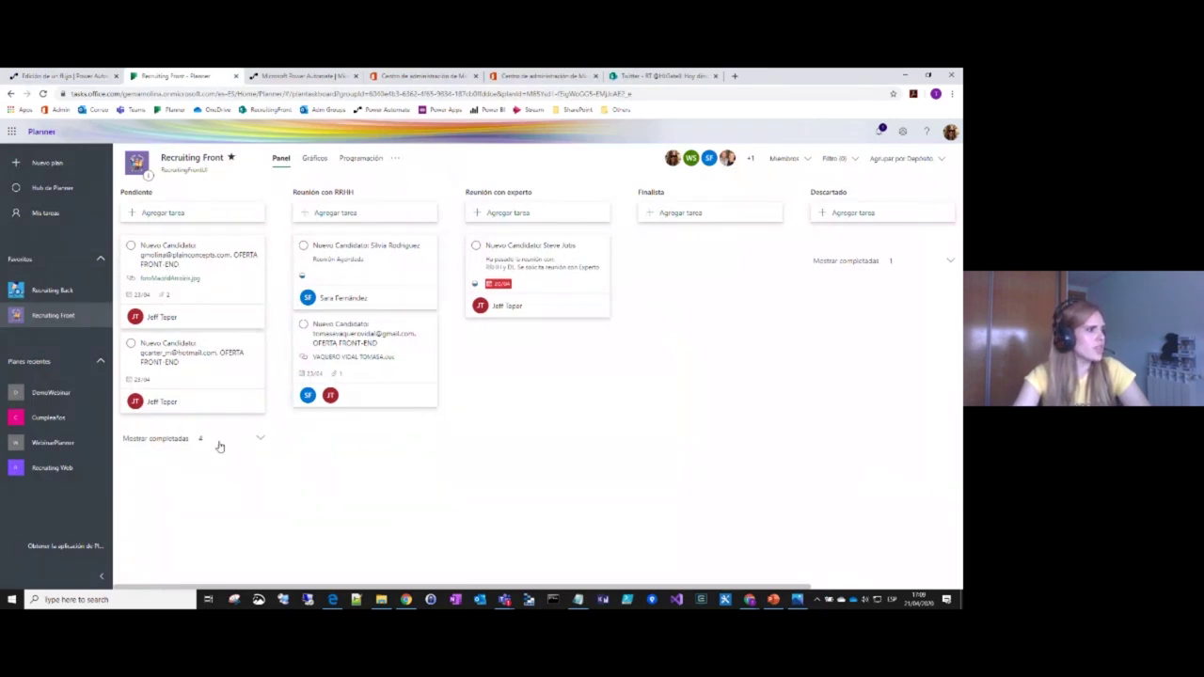
# Step: Show the completed candidate tasks under Pendiente, then return to the Power Automate flow
pyautogui.click(261, 442)
pyautogui.scroll(-5, 258, 444)
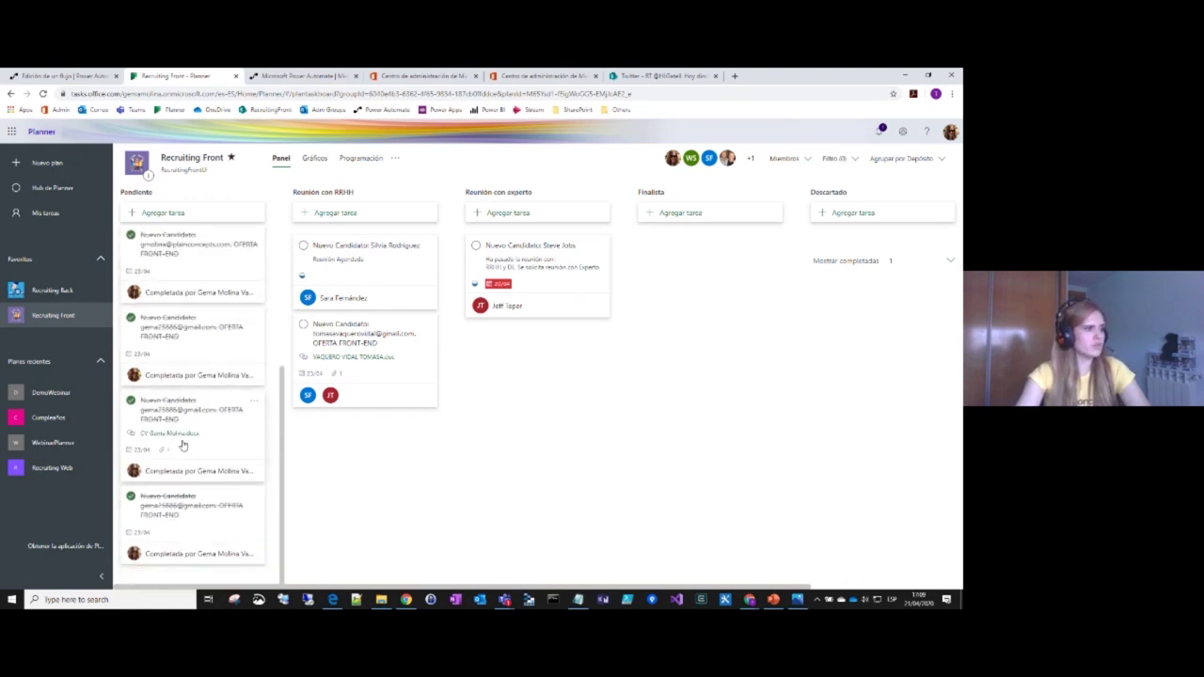
pyautogui.click(82, 77)
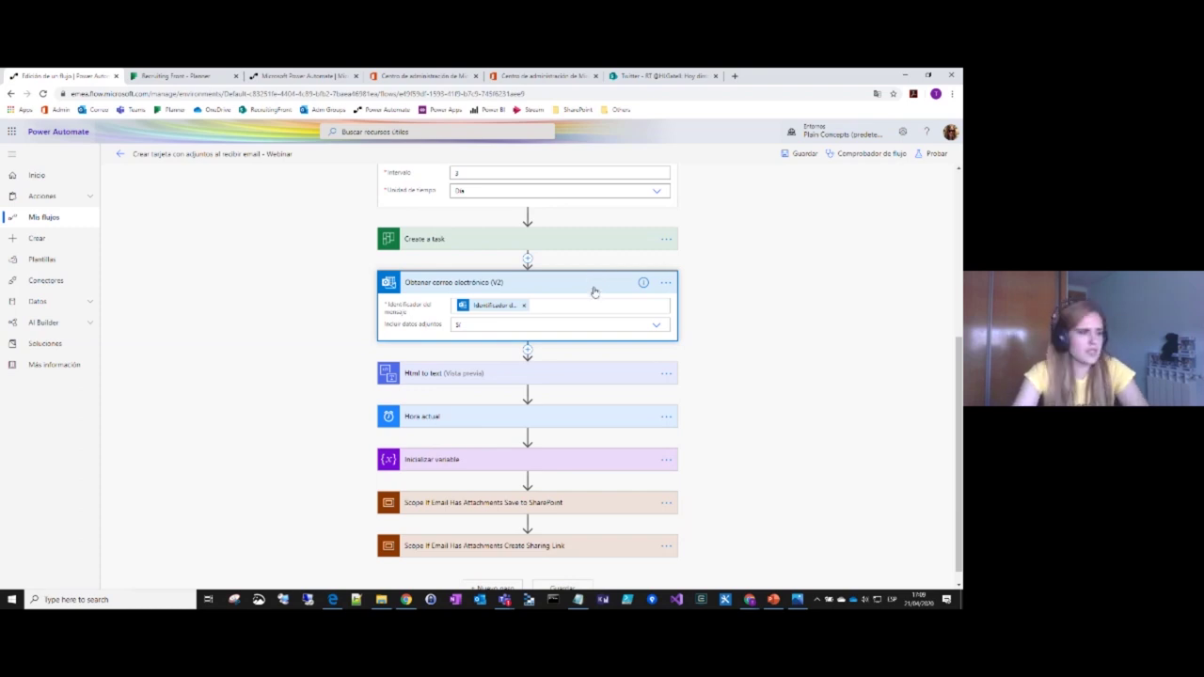
# Step: Expand Html to text and review its Contenido, including the Nuevo candidato message text
pyautogui.click(575, 378)
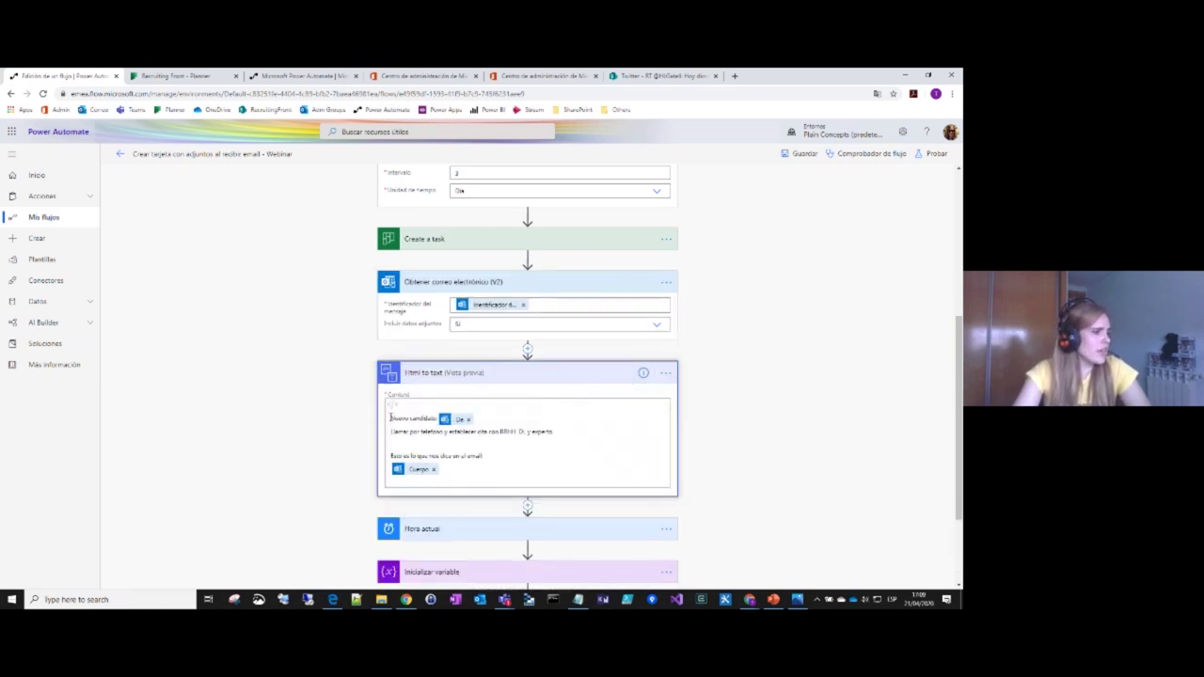
pyautogui.moveTo(460, 473); pyautogui.dragTo(389, 416)
pyautogui.click(576, 445)
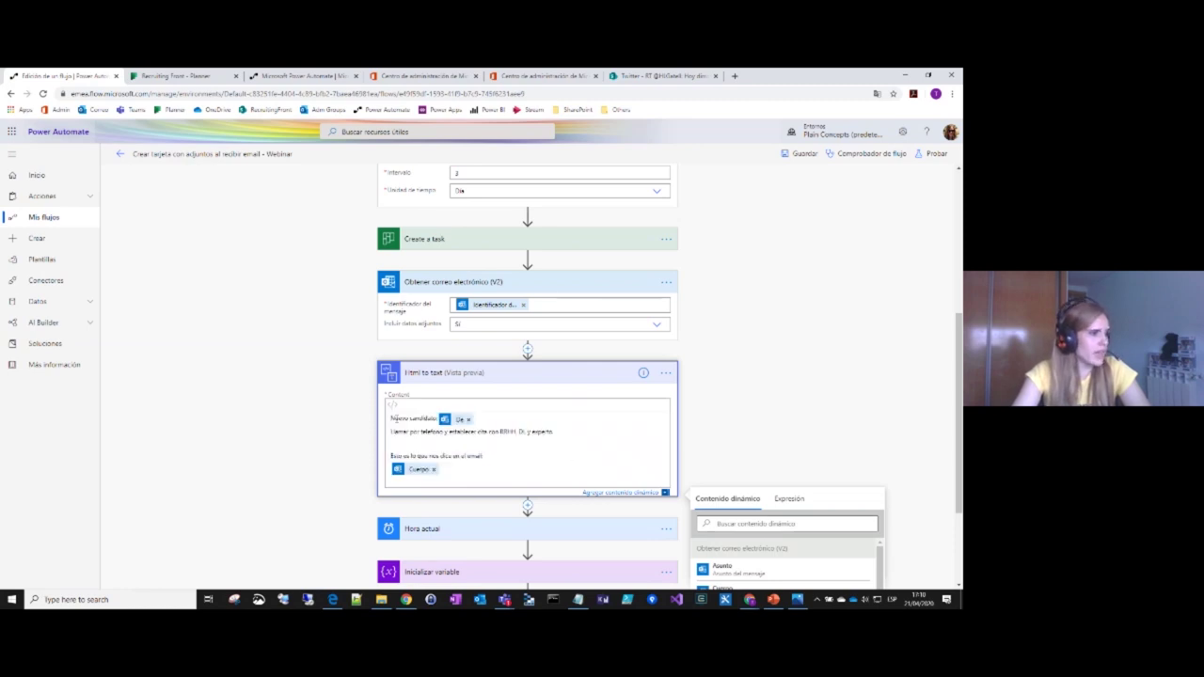
pyautogui.scroll(-2, 647, 422)
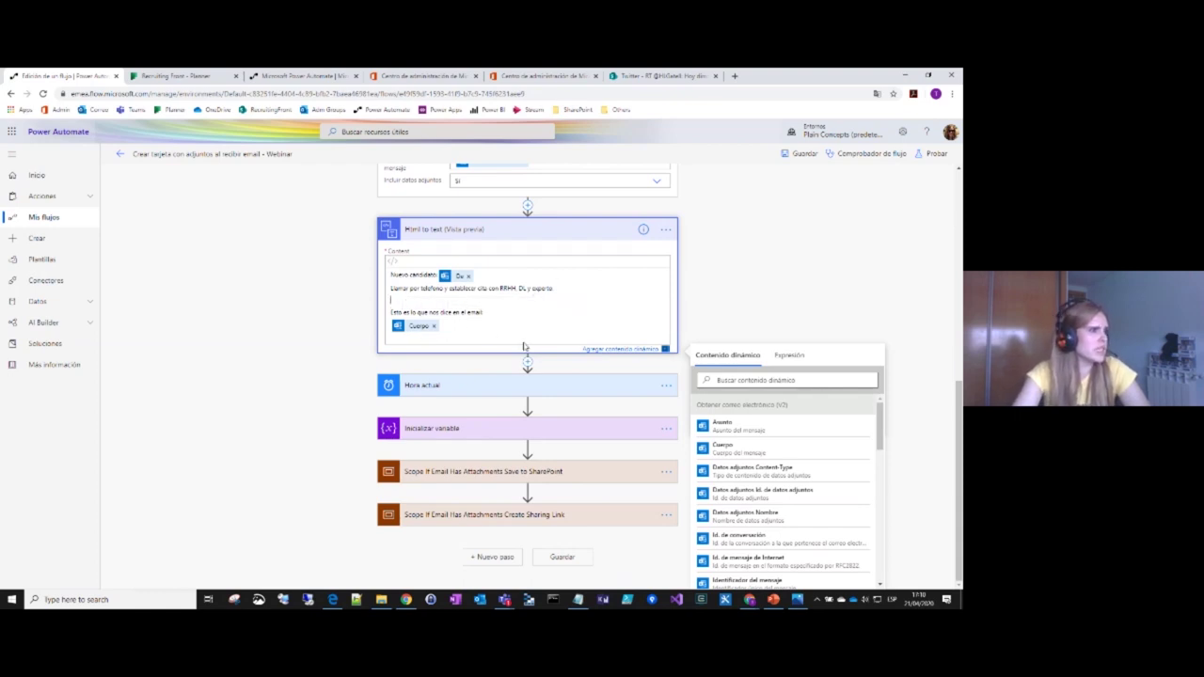
pyautogui.moveTo(487, 315); pyautogui.dragTo(385, 292)
pyautogui.click(371, 325)
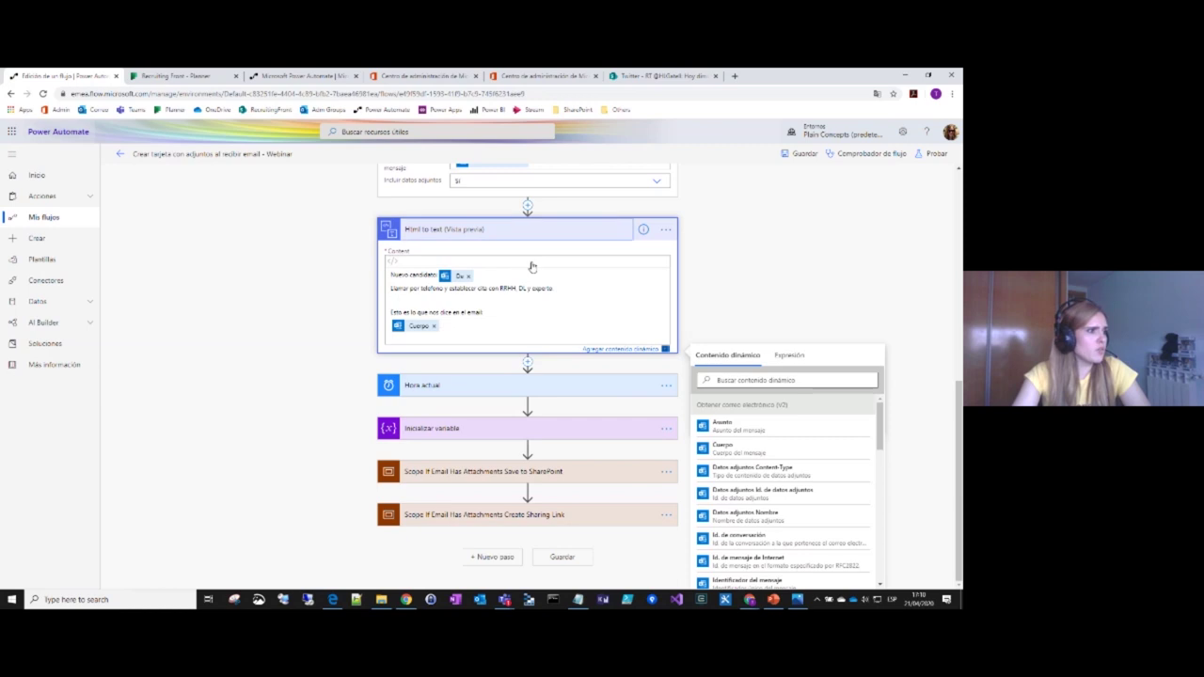
# Step: Collapse Html to text and expand Hora actual and the TimeStamp Inicializar variable step
pyautogui.click(532, 234)
pyautogui.click(516, 405)
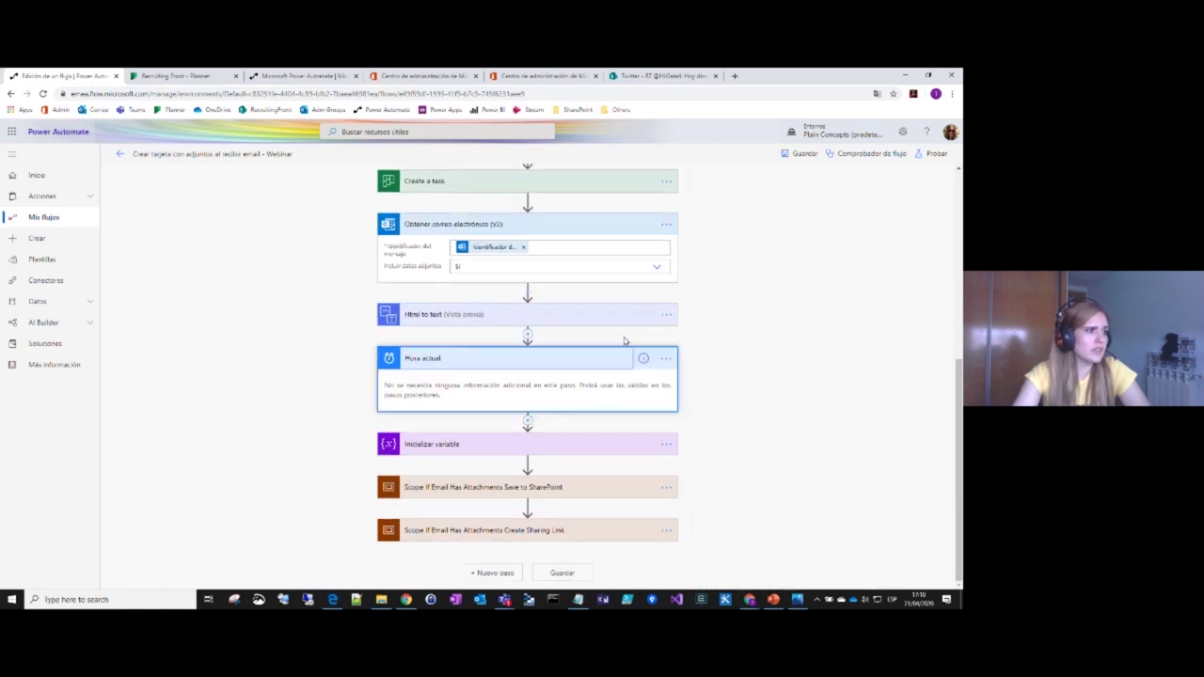
pyautogui.click(537, 442)
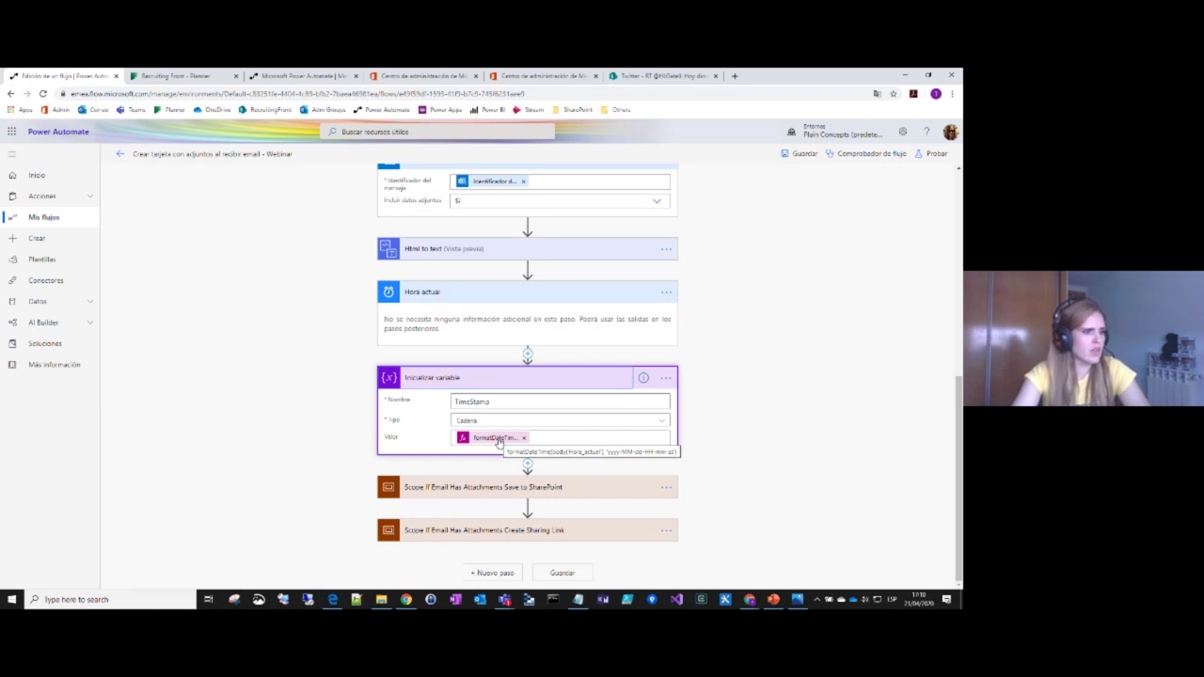
# Step: Expand the save-to-SharePoint scope, its per-attachment loop and Condición 2 branches
pyautogui.click(559, 491)
pyautogui.scroll(-2, 608, 423)
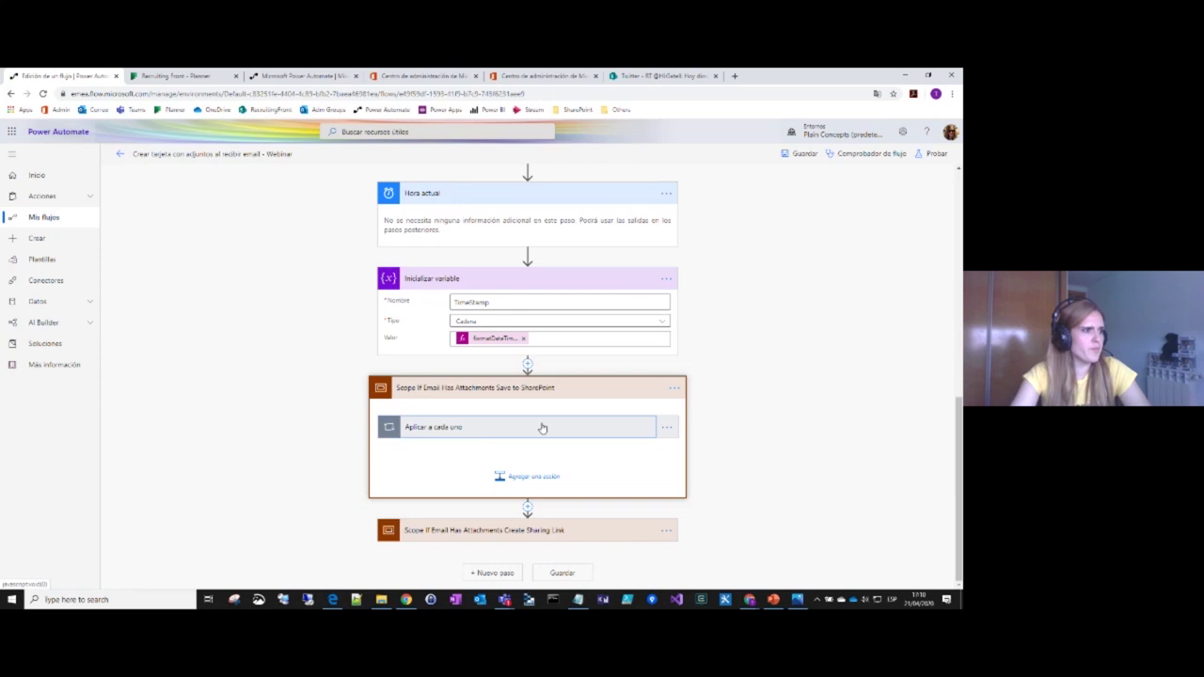
pyautogui.click(543, 424)
pyautogui.click(524, 501)
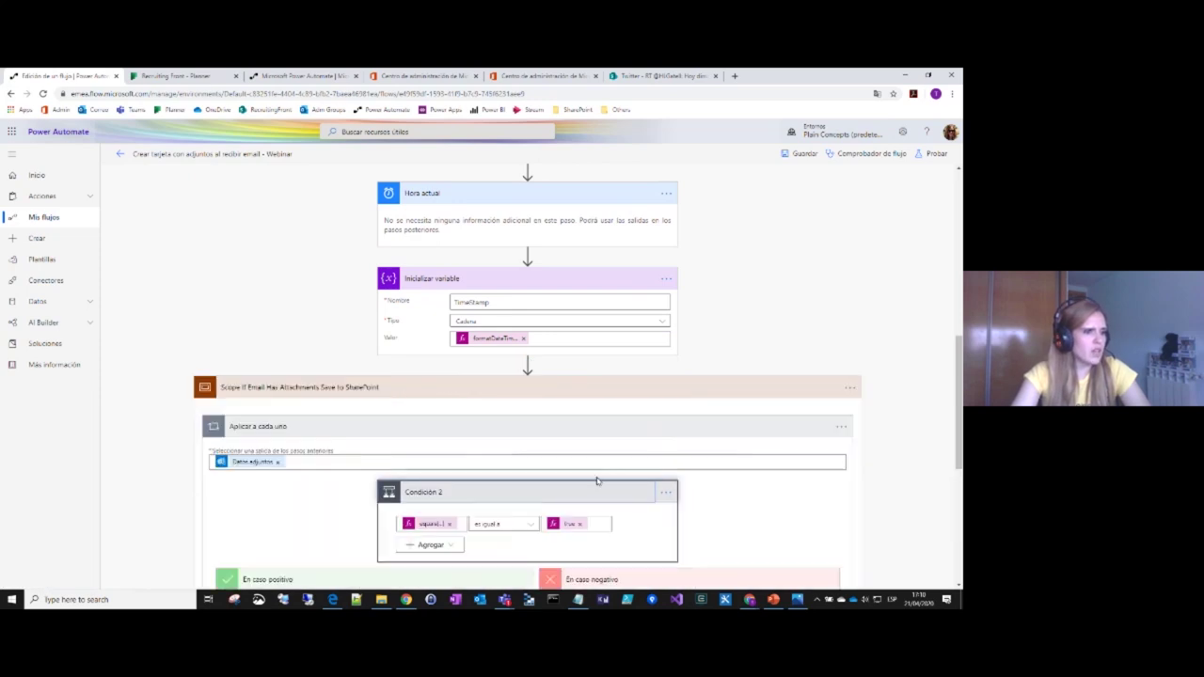
pyautogui.scroll(-1, 816, 456)
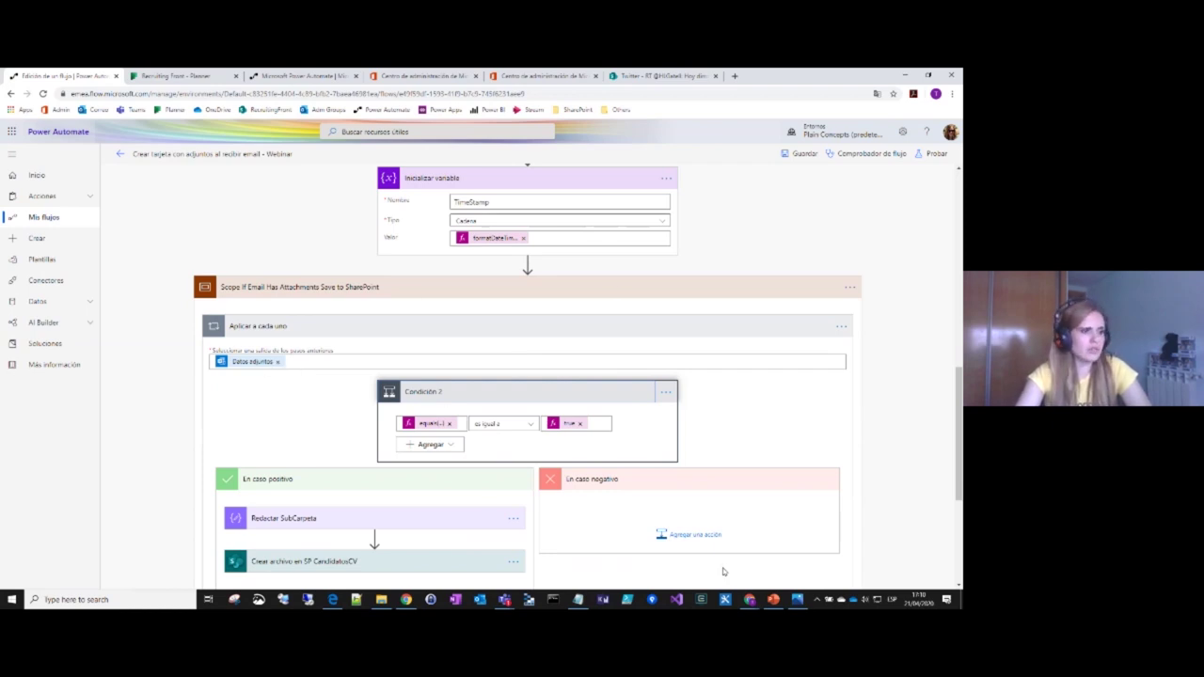
pyautogui.scroll(-1, 411, 357)
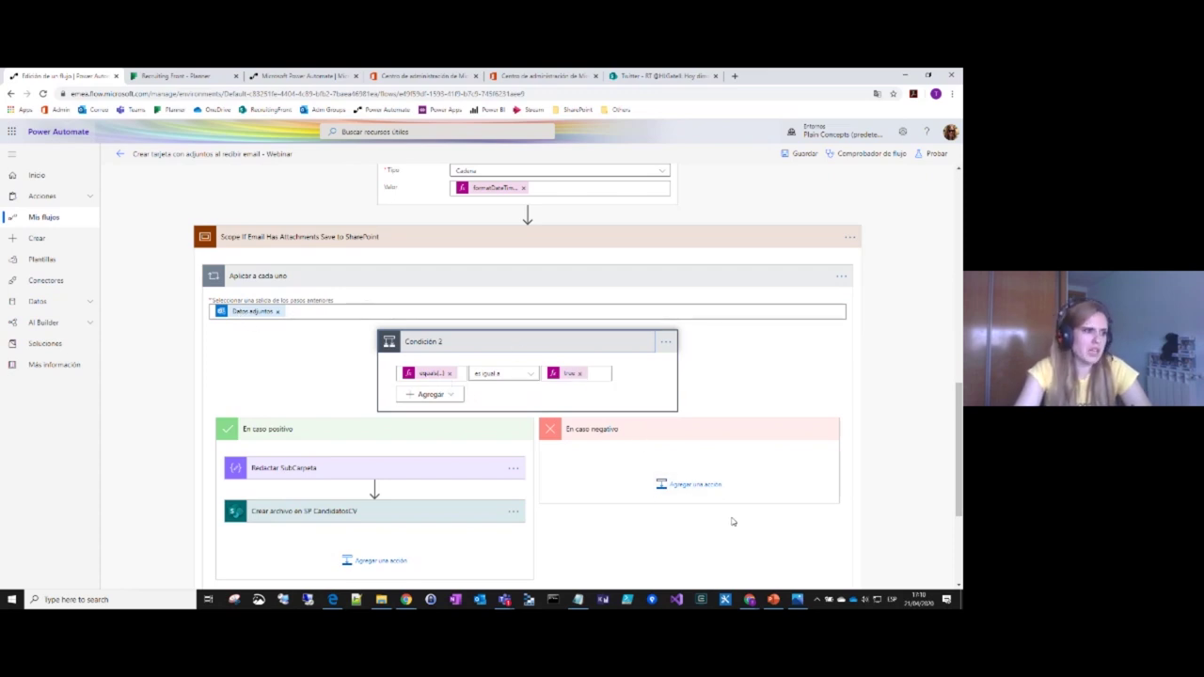
# Step: Show the settings of Redactar SubCarpeta and Crear archivo en SP CandidatosCV
pyautogui.click(408, 475)
pyautogui.scroll(-1, 371, 463)
pyautogui.click(373, 428)
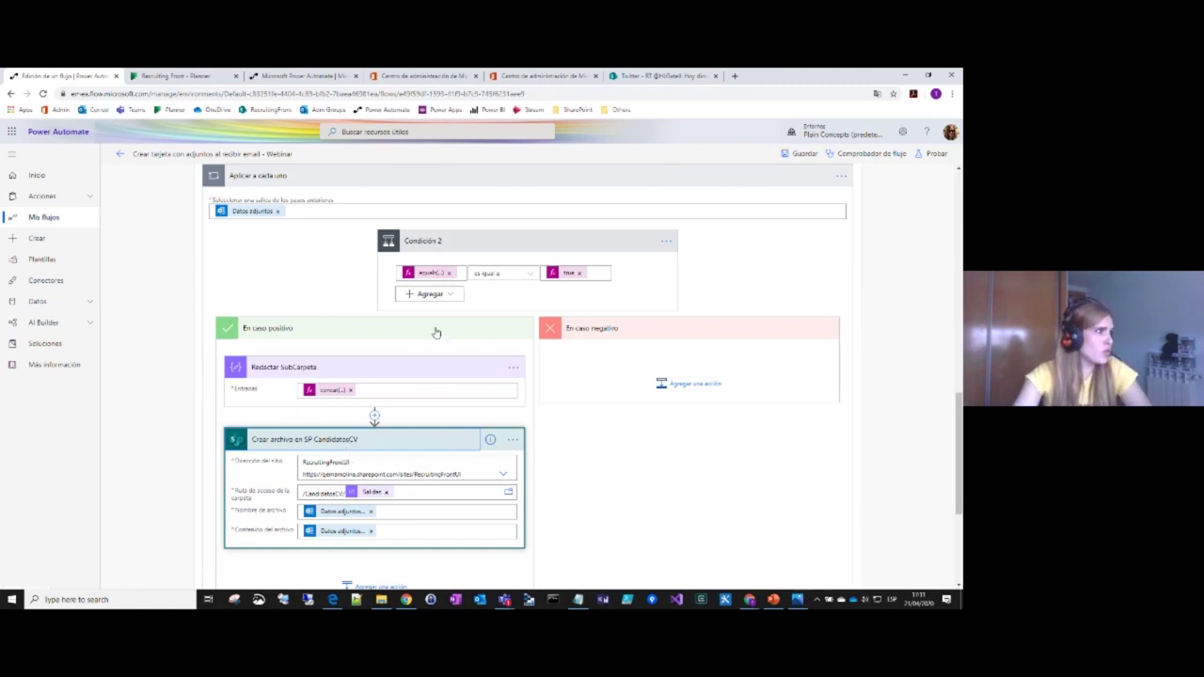
pyautogui.scroll(2, 436, 333)
pyautogui.scroll(2, 447, 263)
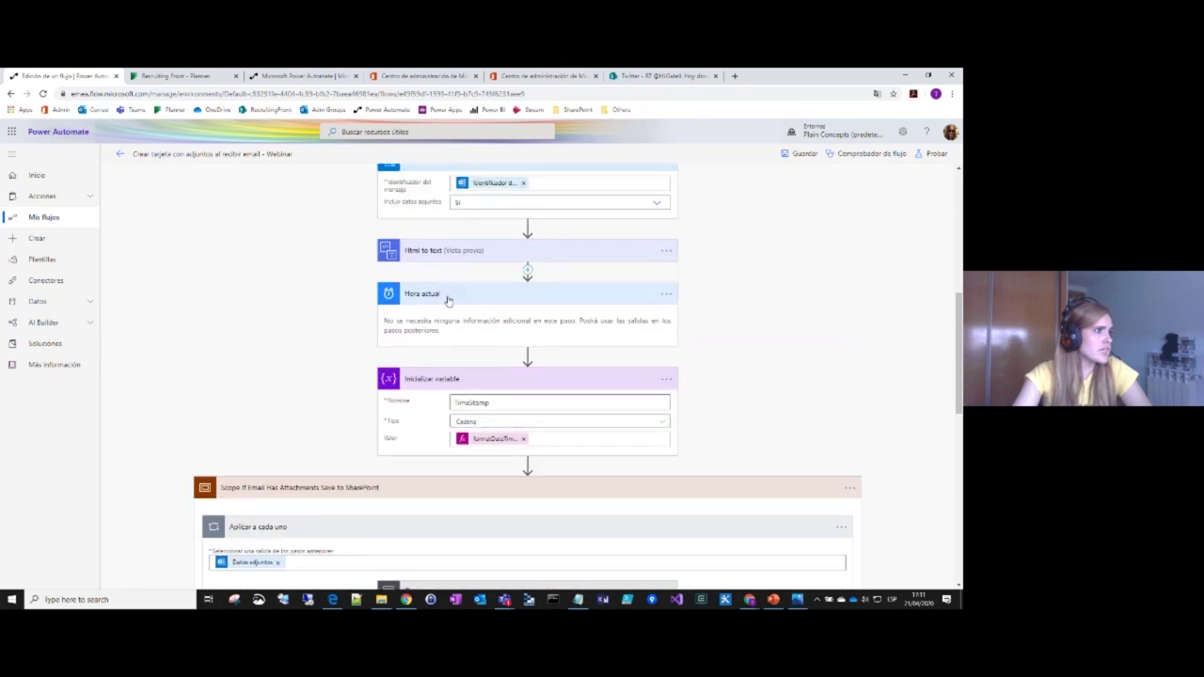
pyautogui.scroll(-1, 477, 421)
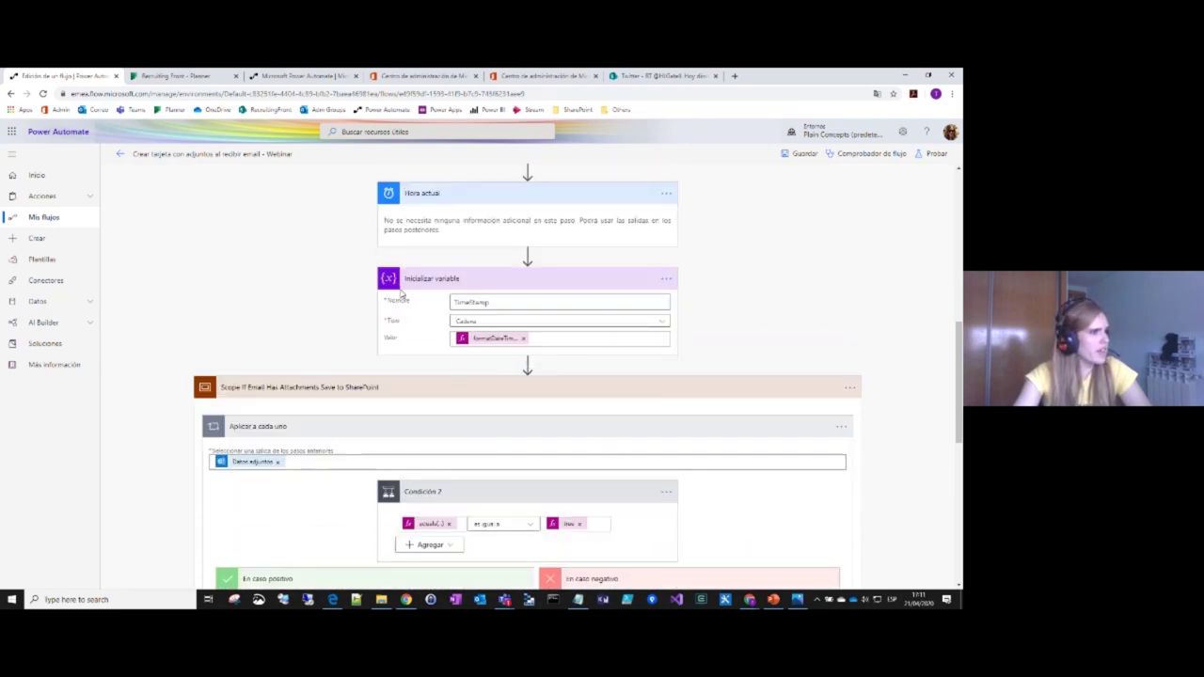
pyautogui.scroll(-2, 478, 360)
pyautogui.scroll(-1, 428, 536)
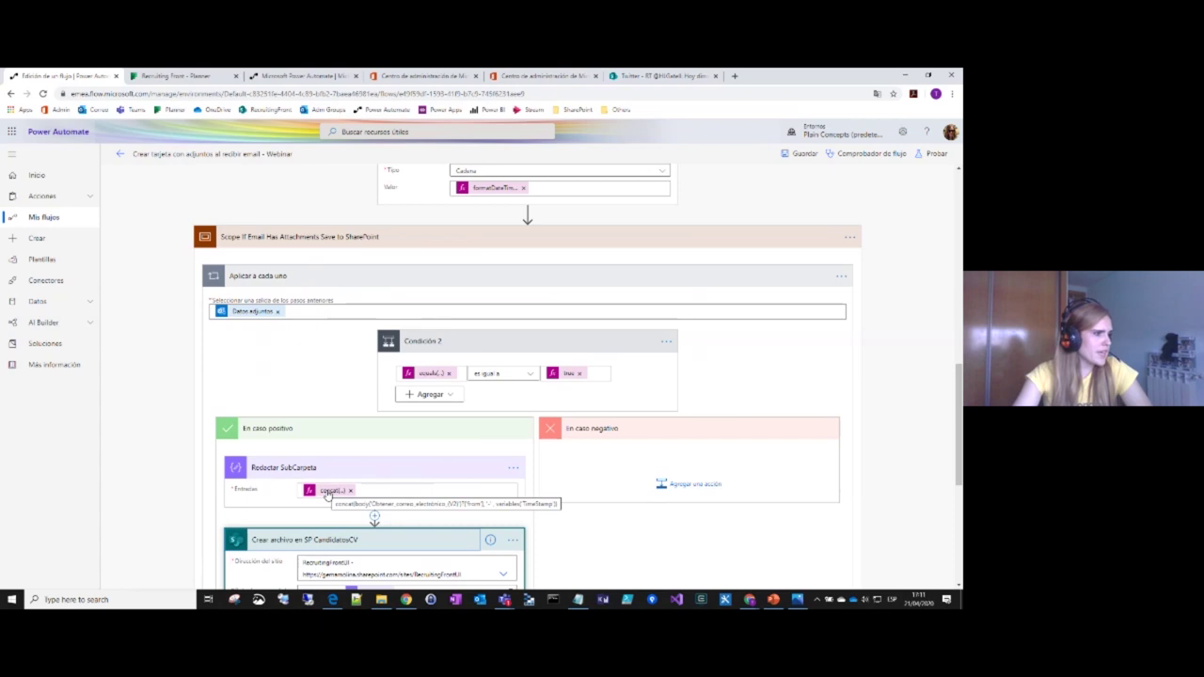
pyautogui.scroll(-2, 327, 495)
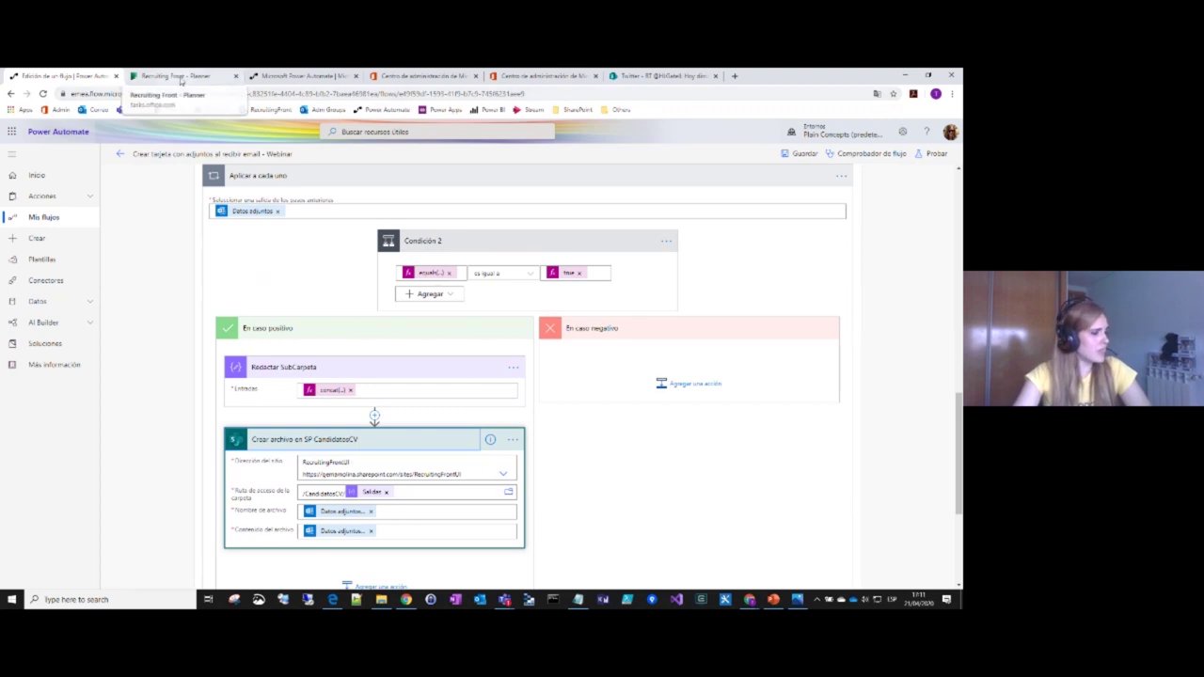
pyautogui.scroll(-2, 251, 461)
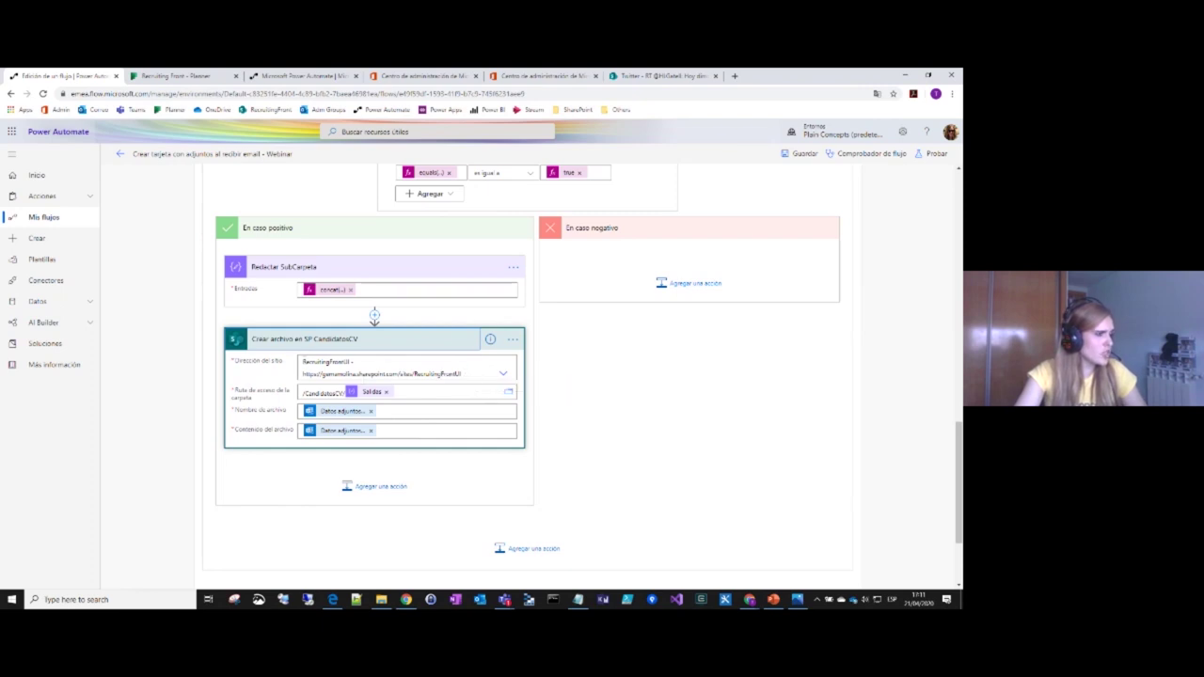
pyautogui.moveTo(256, 361); pyautogui.dragTo(457, 384)
pyautogui.click(463, 379)
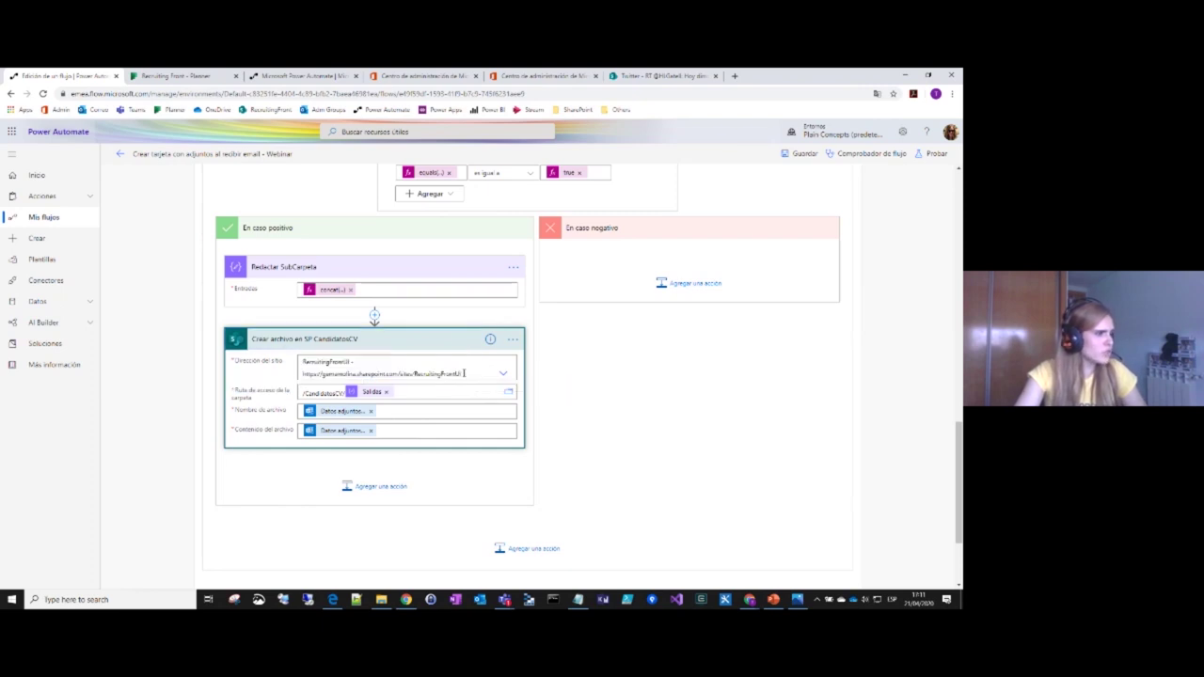
pyautogui.click(302, 390)
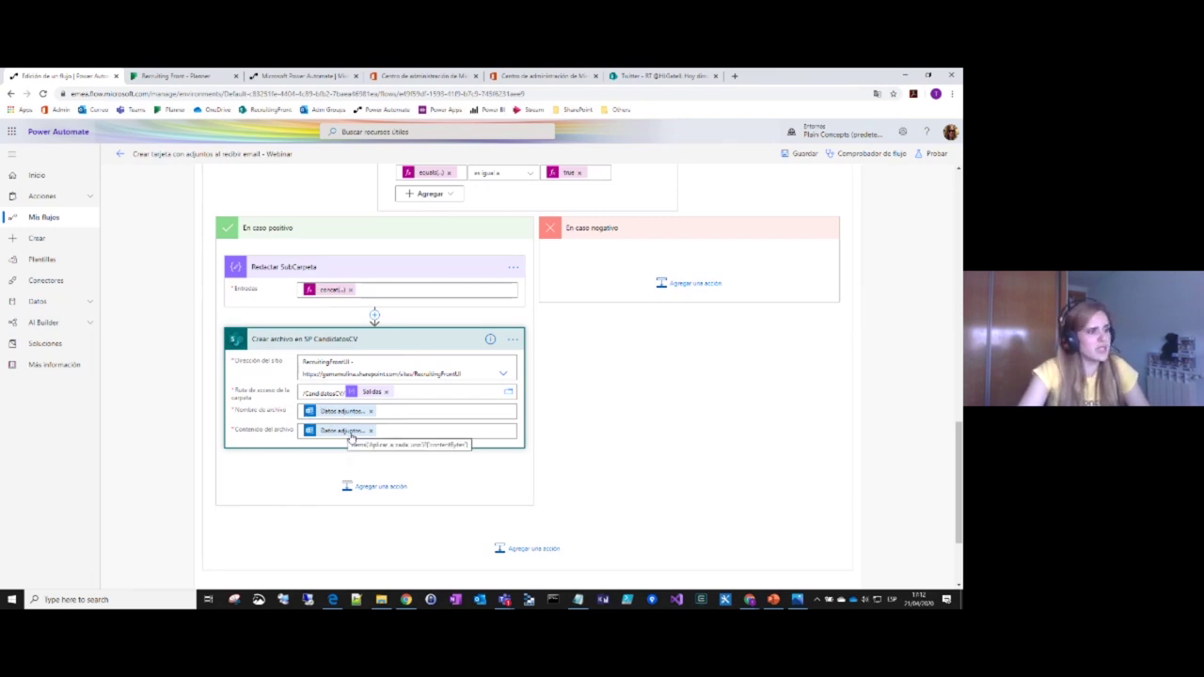
pyautogui.click(348, 411)
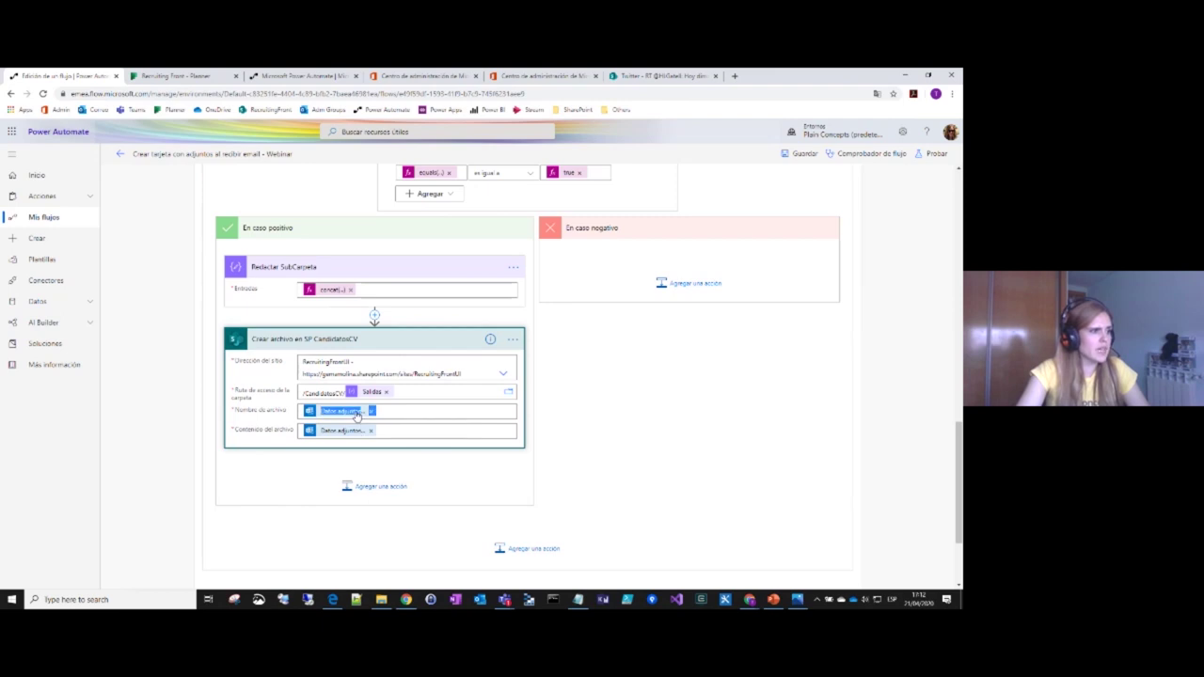
pyautogui.scroll(-1, 607, 491)
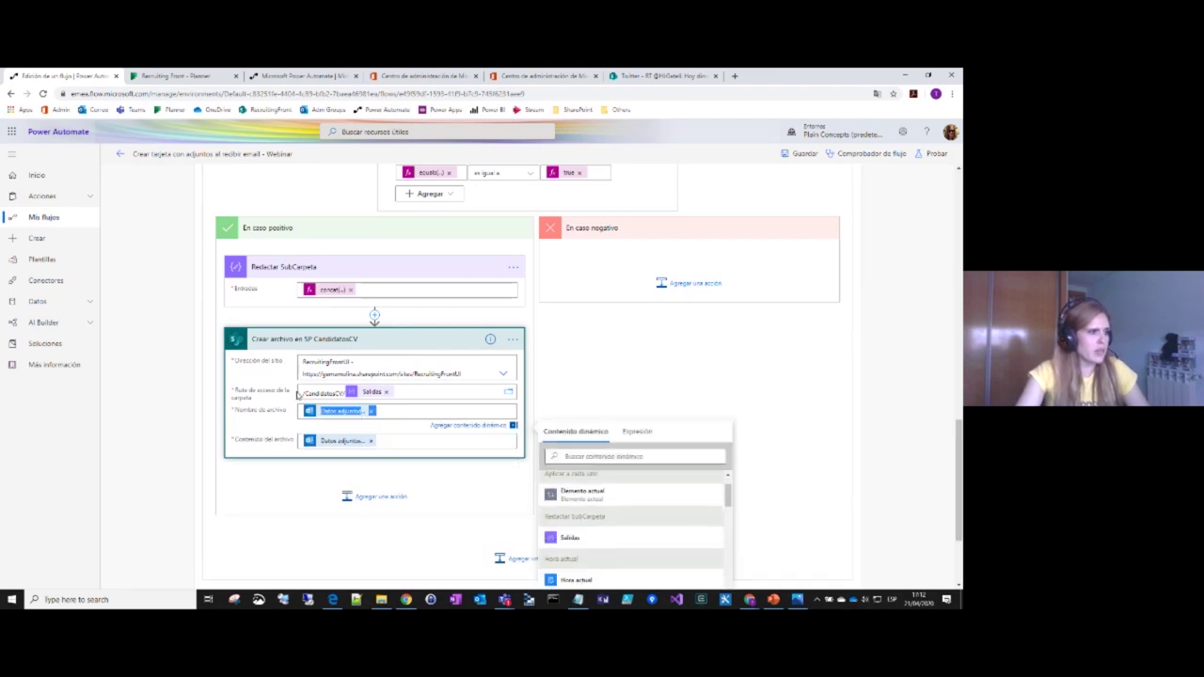
pyautogui.scroll(5, 423, 345)
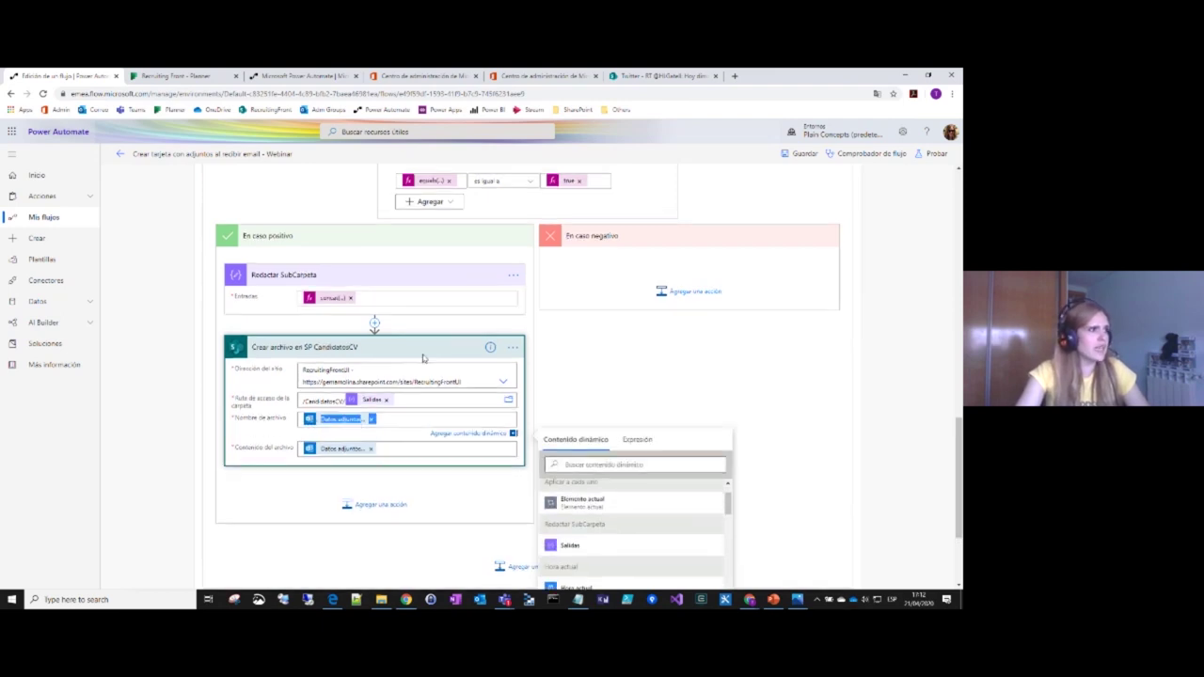
pyautogui.scroll(2, 422, 345)
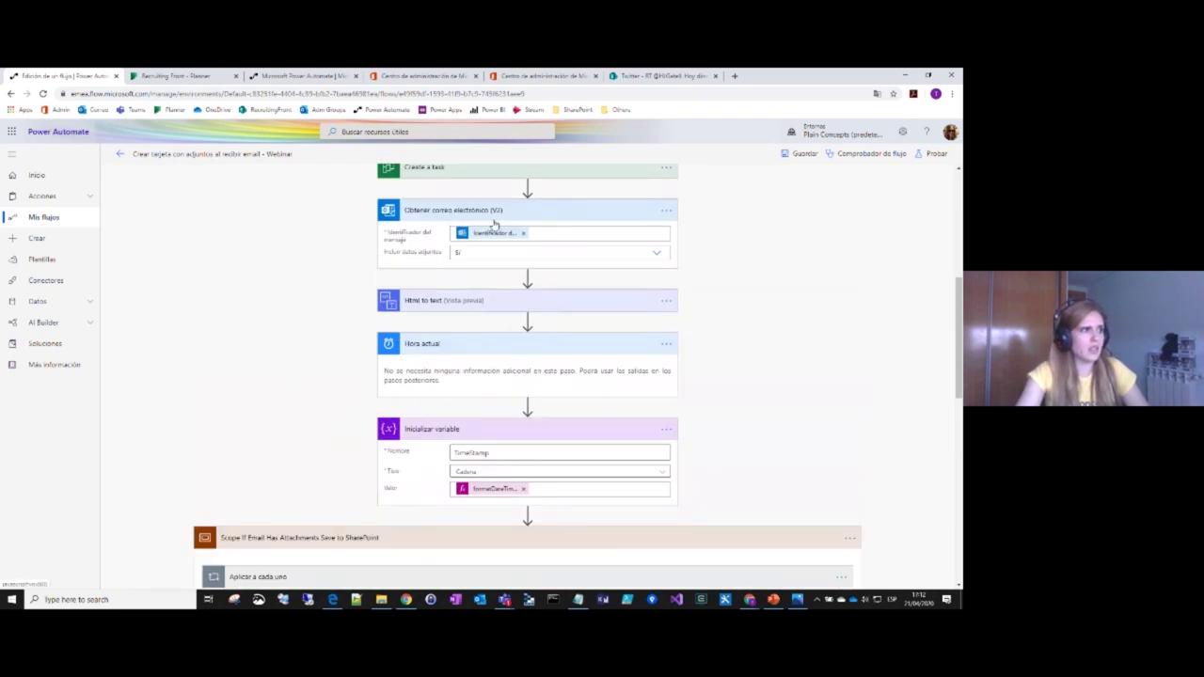
pyautogui.scroll(-2, 491, 223)
pyautogui.scroll(-7, 494, 223)
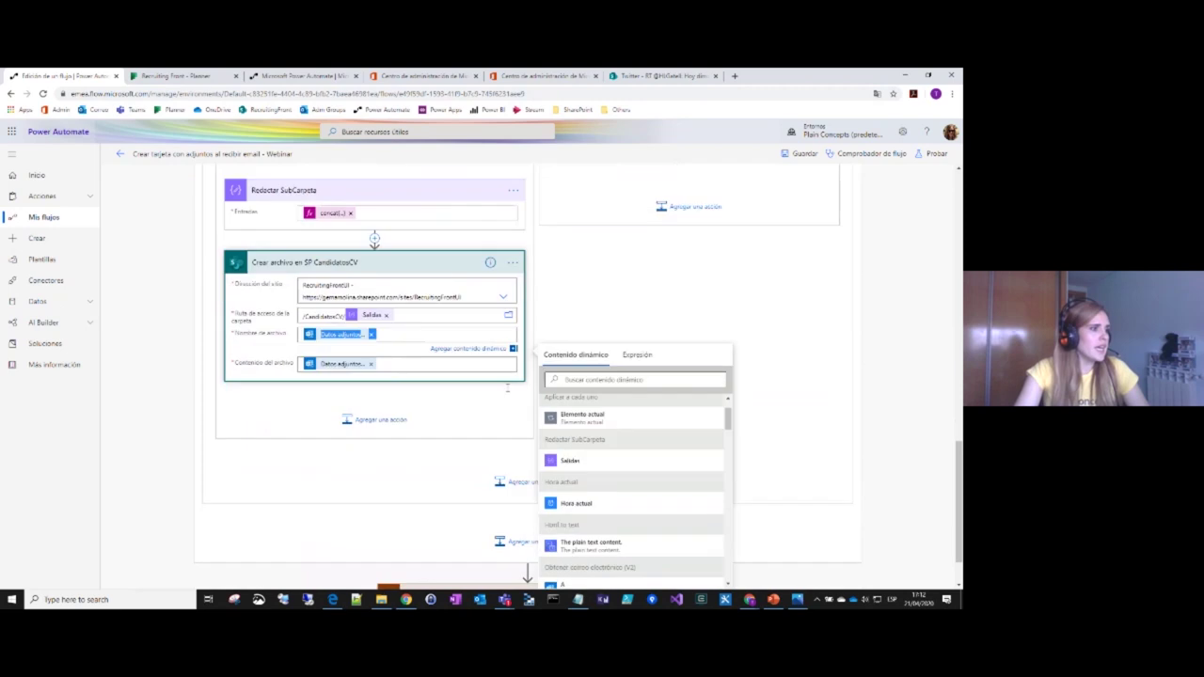
pyautogui.click(147, 546)
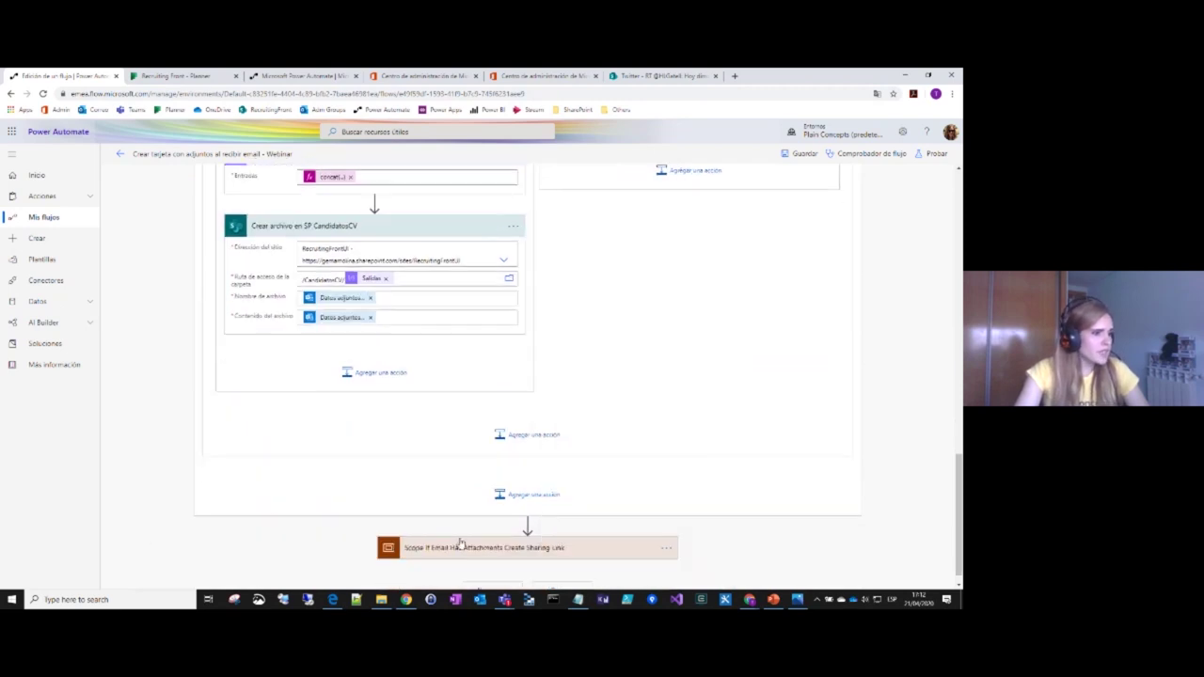
# Step: Expand the sharing-link scope, its Condición branches and the Aplicar a cada uno 4 loop
pyautogui.click(513, 533)
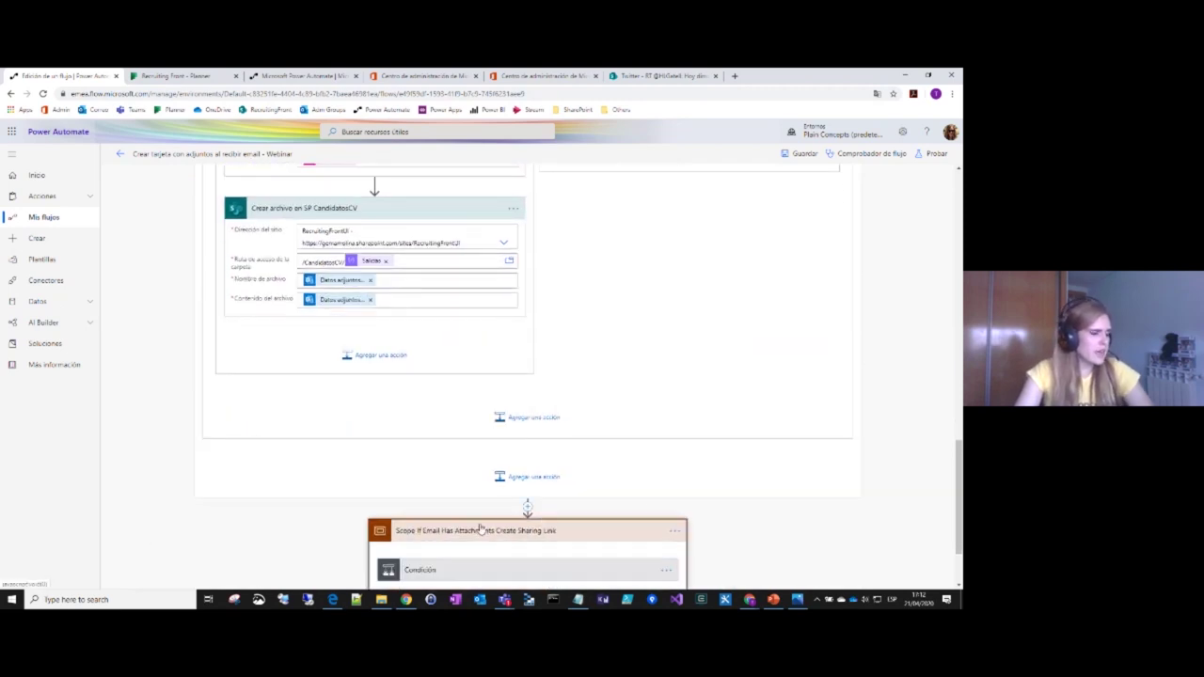
pyautogui.click(516, 470)
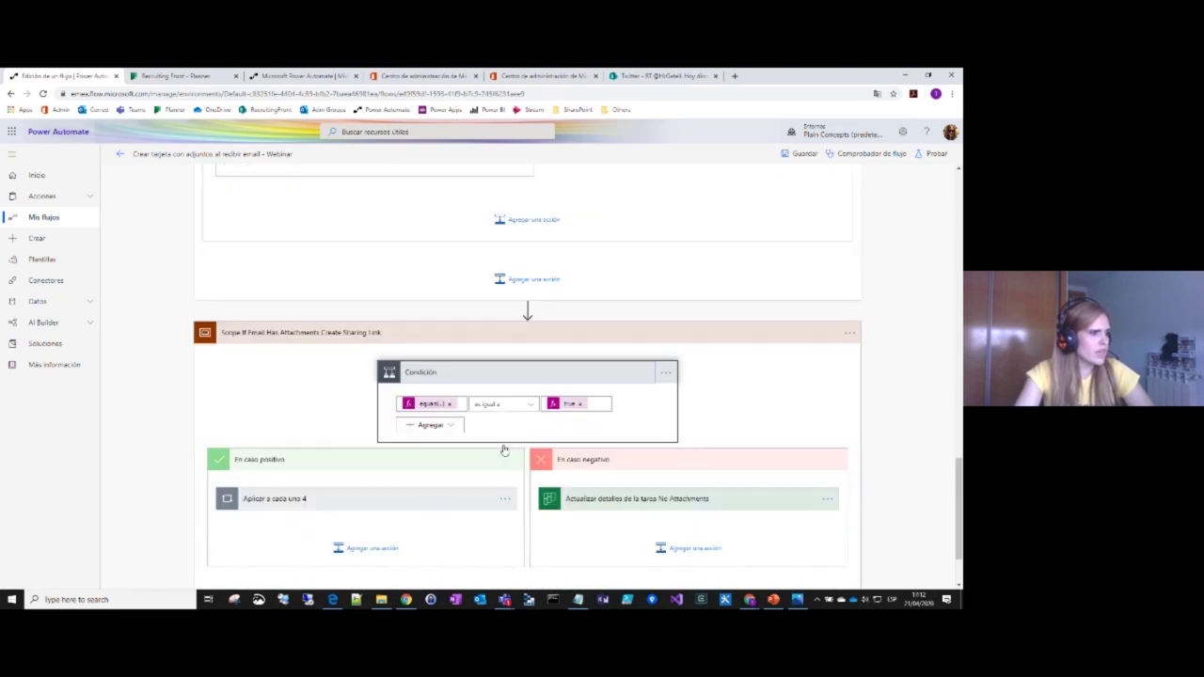
pyautogui.scroll(-2, 424, 489)
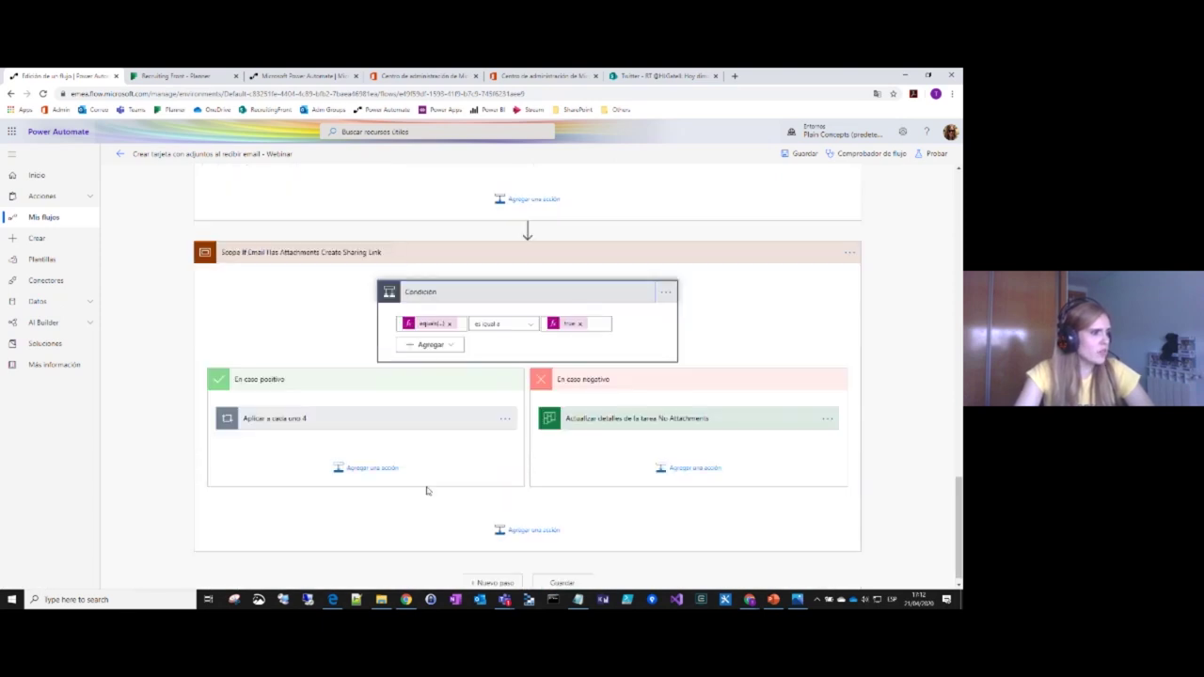
pyautogui.click(380, 412)
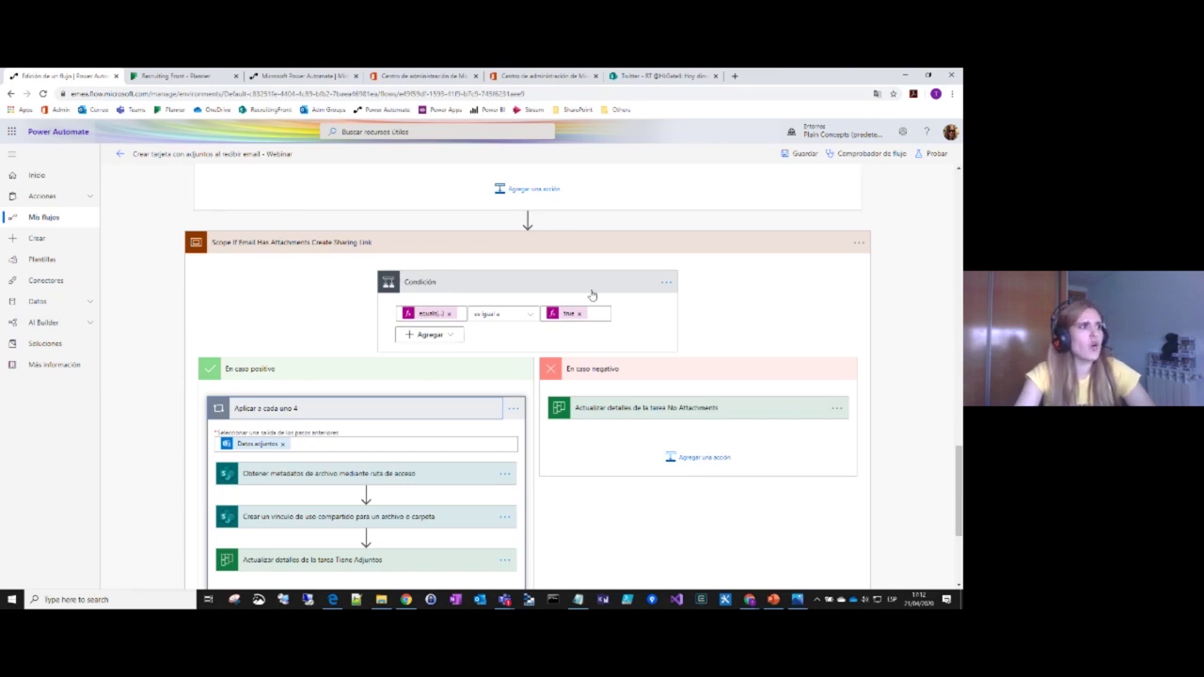
pyautogui.scroll(4, 658, 307)
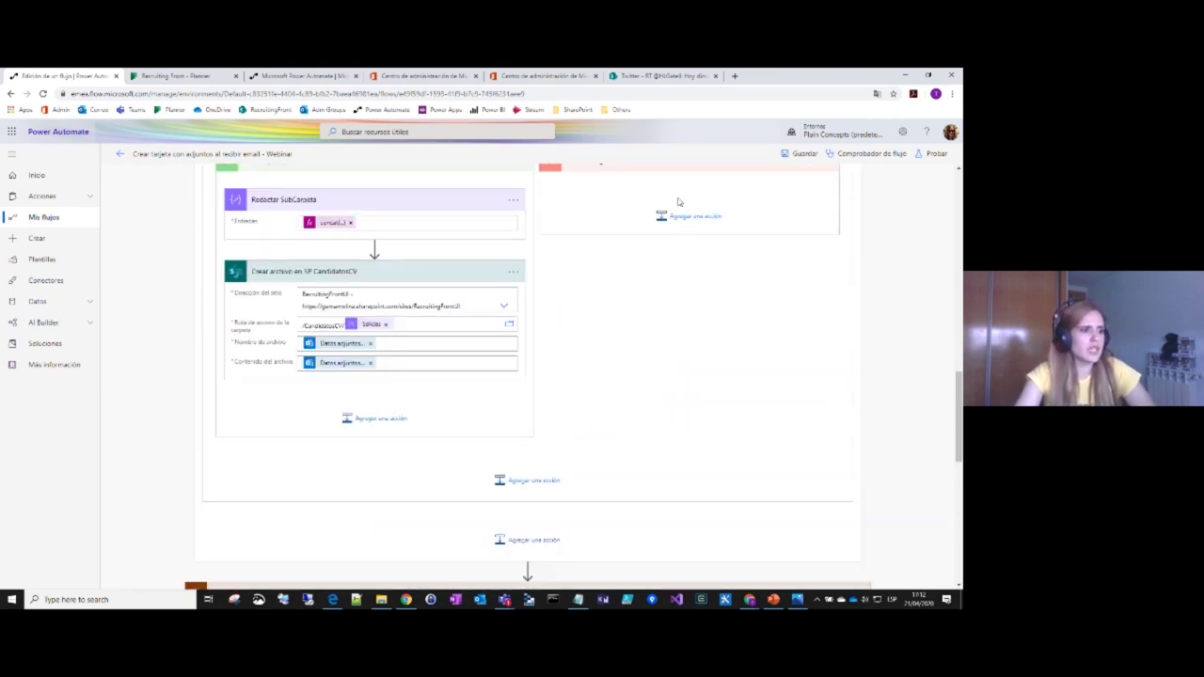
pyautogui.scroll(-4, 658, 429)
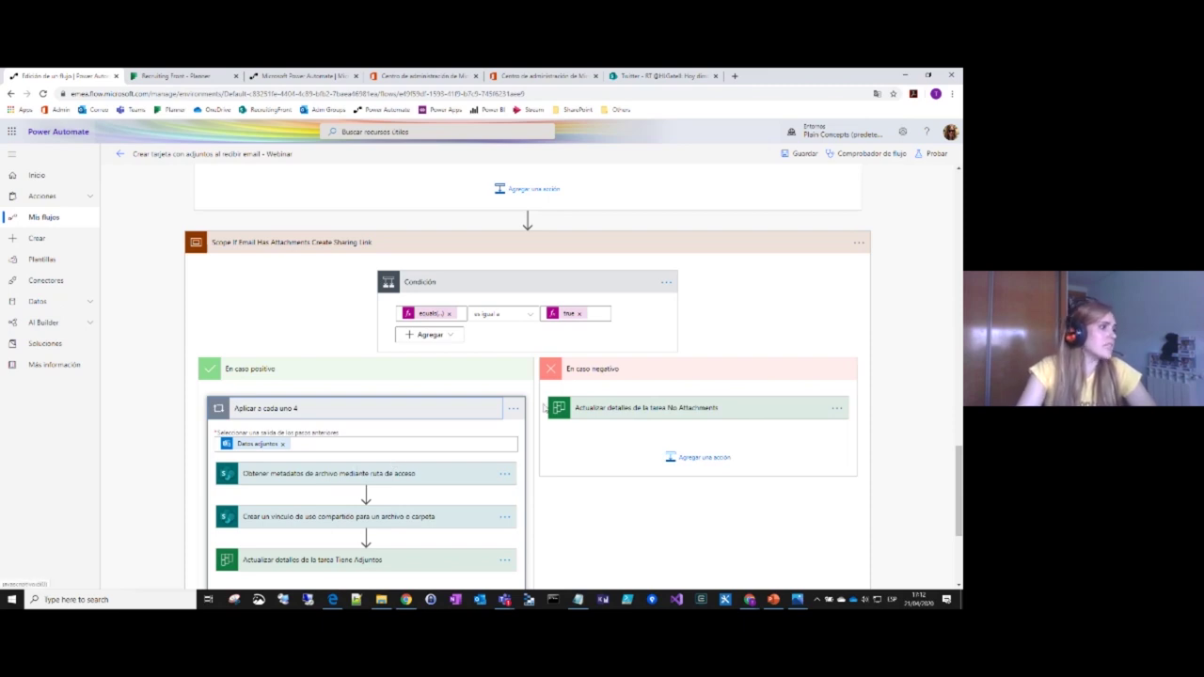
pyautogui.scroll(-2, 346, 382)
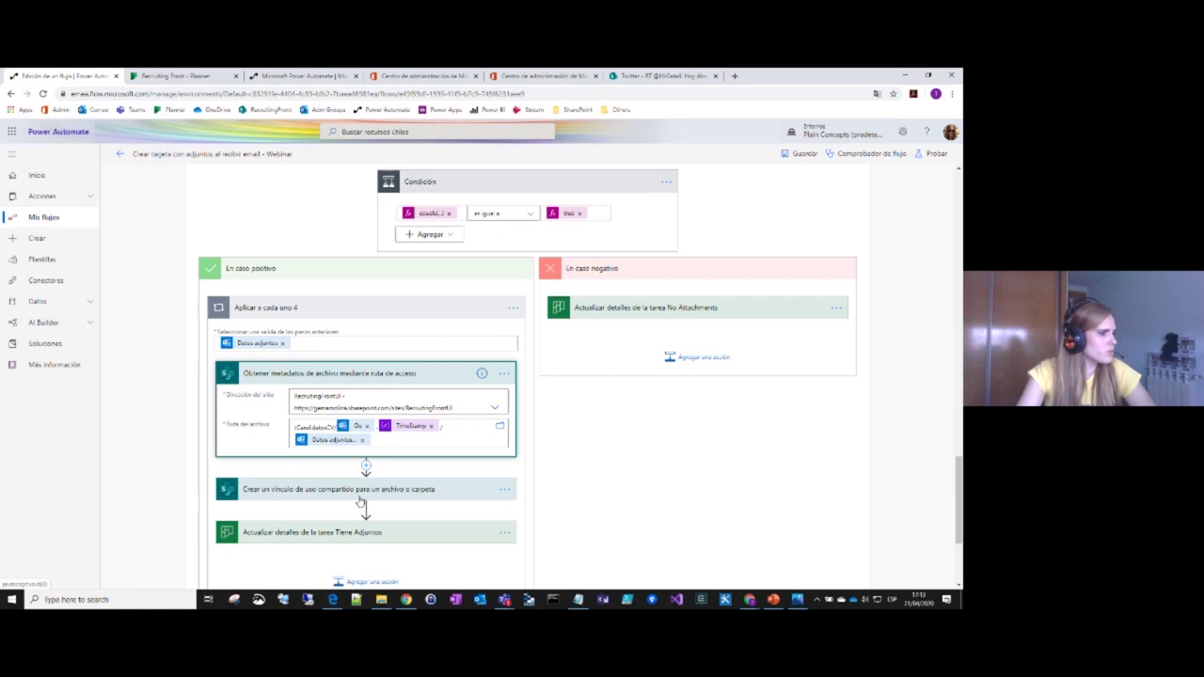
# Step: Show the file-metadata and sharing-link step settings inside the loop
pyautogui.click(357, 489)
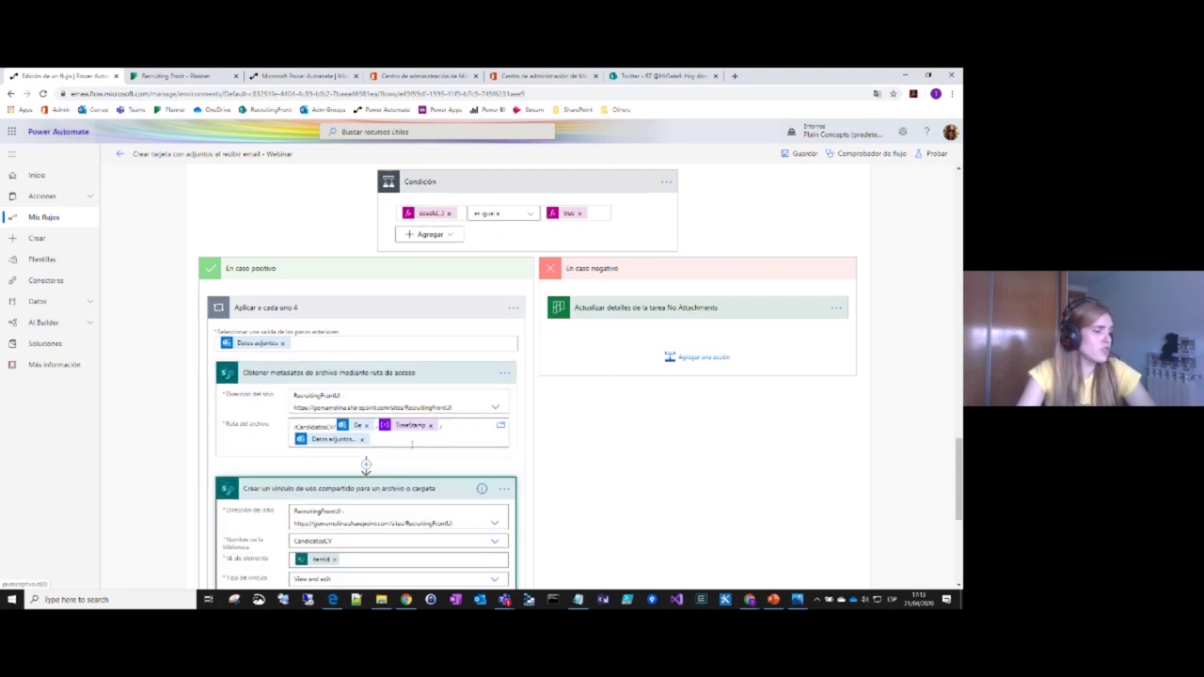
pyautogui.scroll(8, 258, 235)
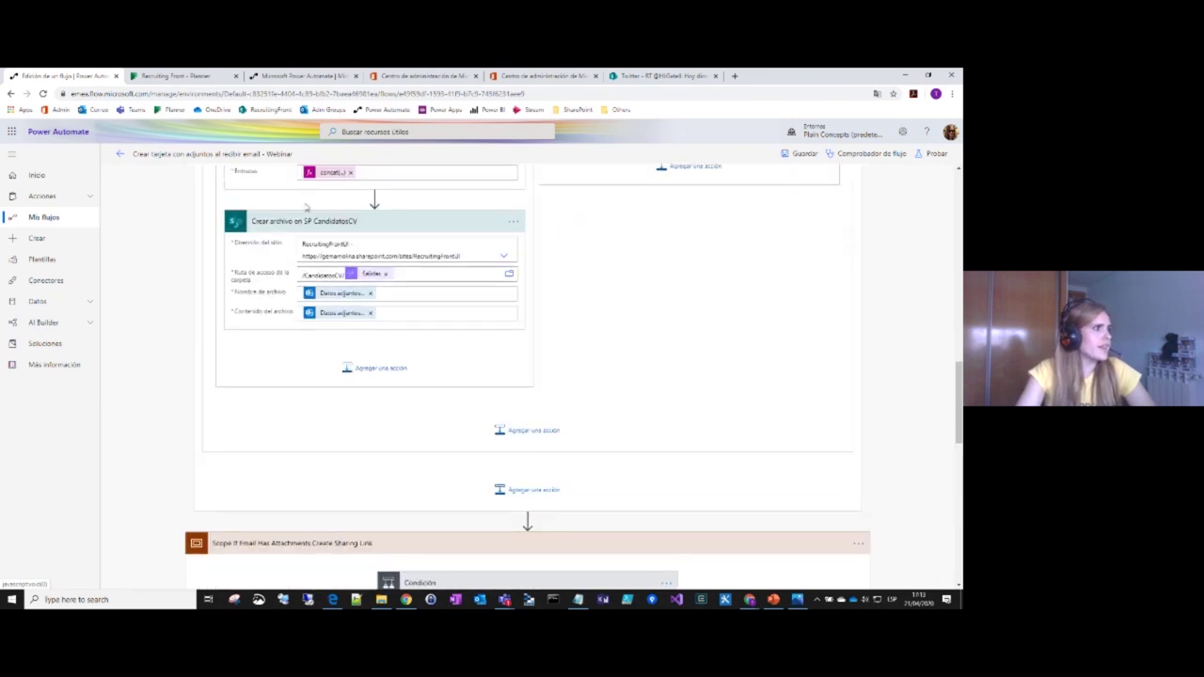
pyautogui.scroll(-15, 296, 325)
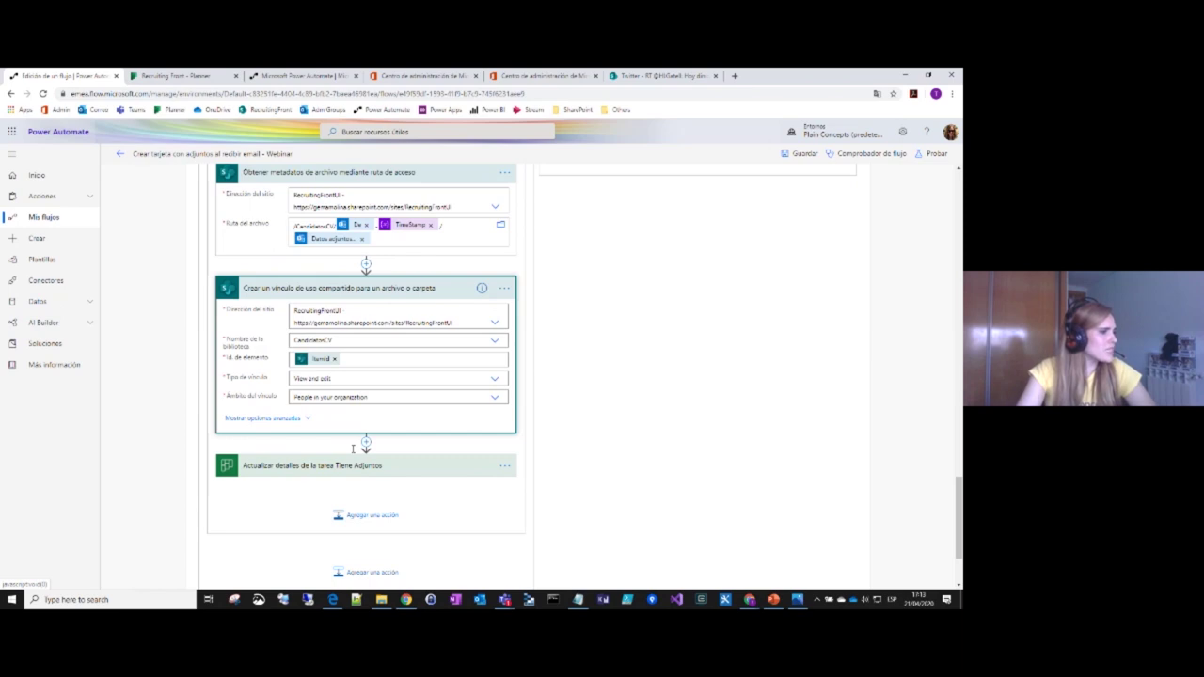
# Step: Show the fields of the Tiene Adjuntos and No Attachments task-update steps
pyautogui.click(370, 475)
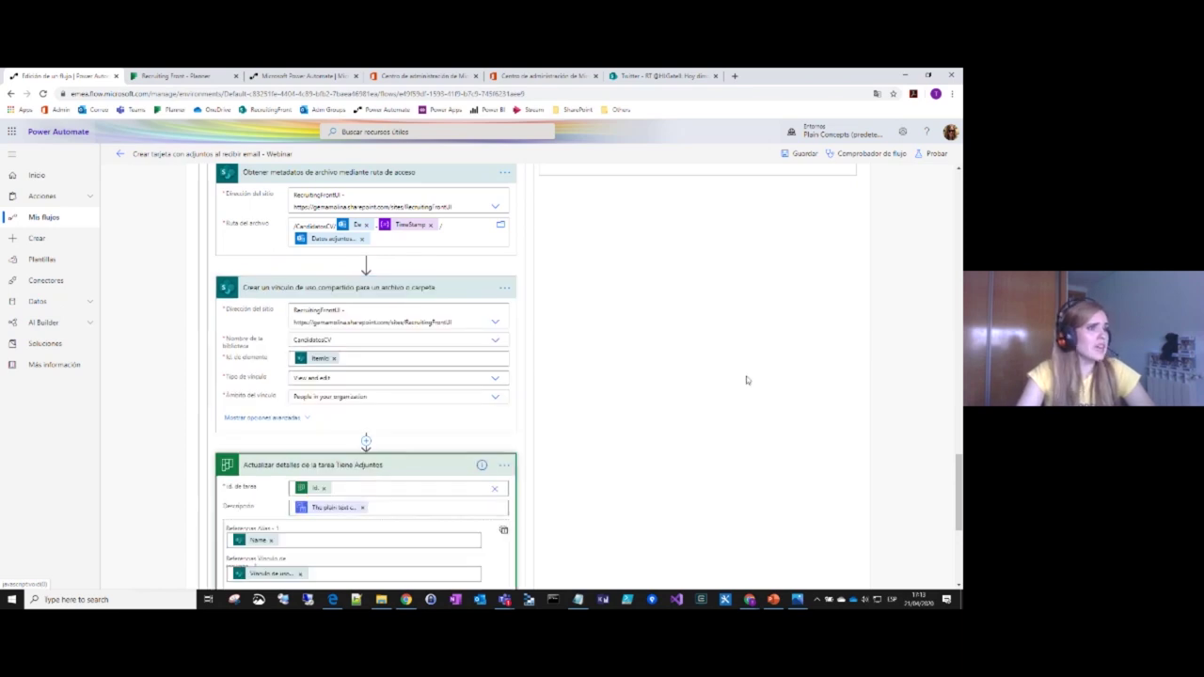
pyautogui.scroll(5, 746, 380)
pyautogui.click(671, 359)
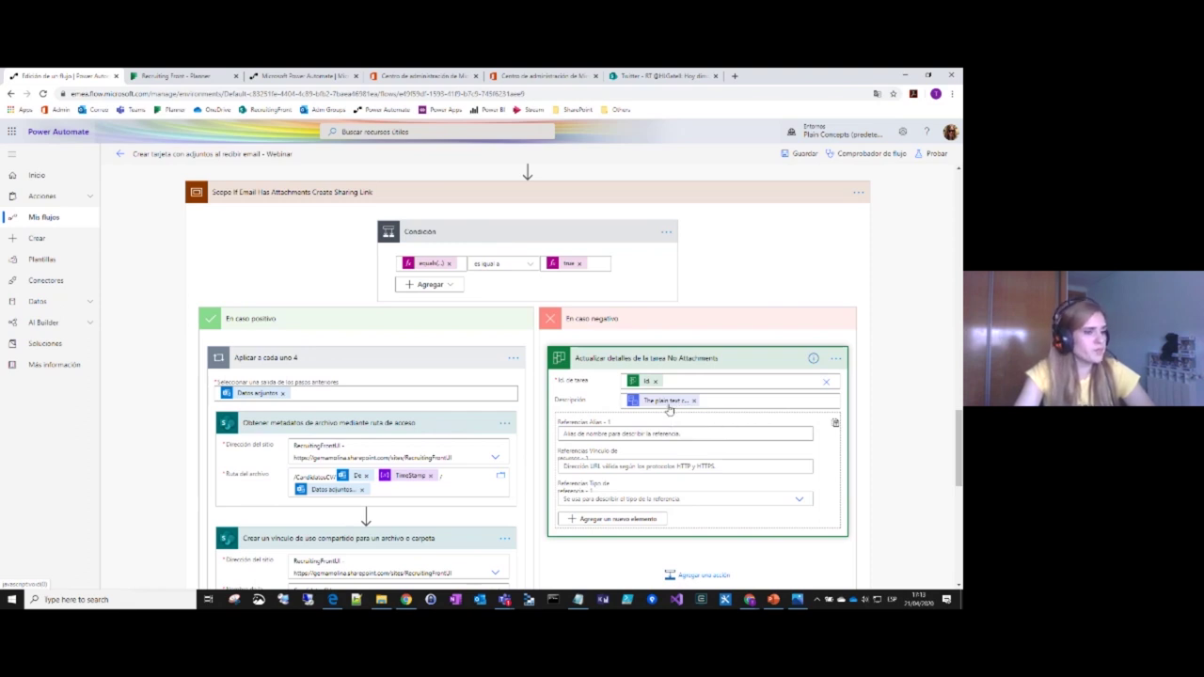
pyautogui.scroll(-1, 669, 409)
pyautogui.scroll(-4, 669, 409)
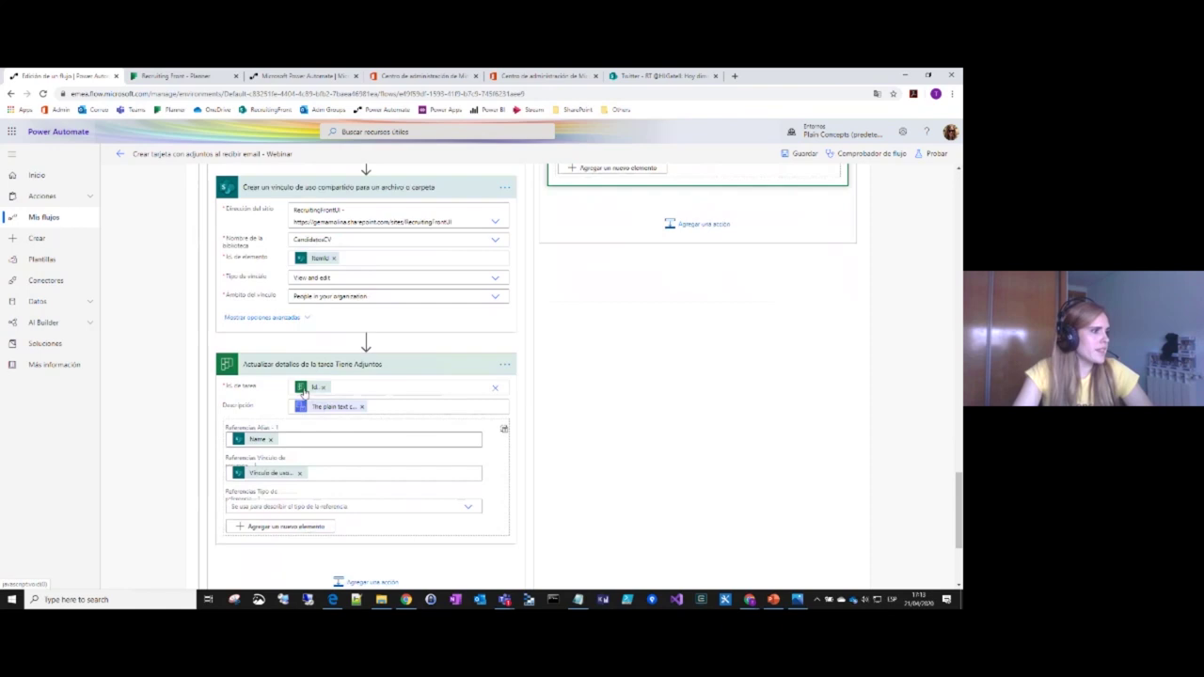